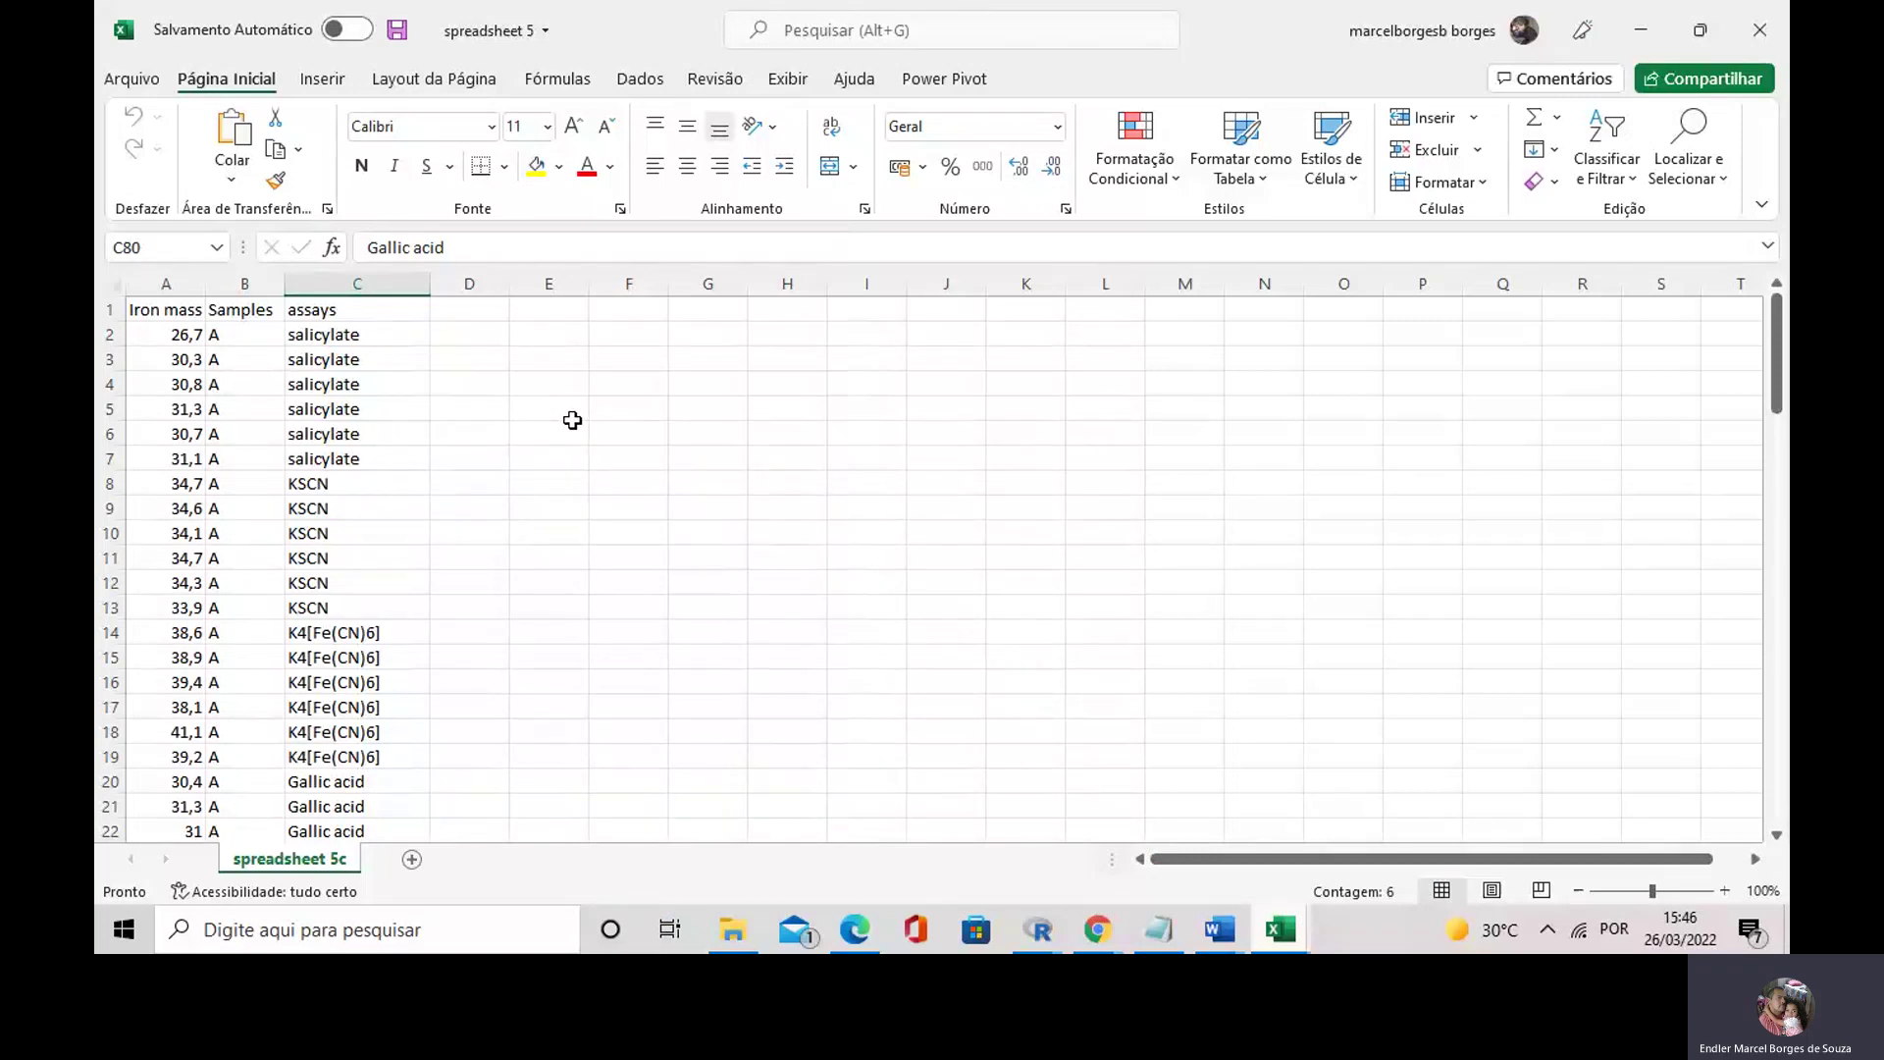
- Look through the iron mass data set in sheet spreadsheet 5c, from the header row down to the sample D rows
{"action": "left_click", "coordinate": [186, 310]}
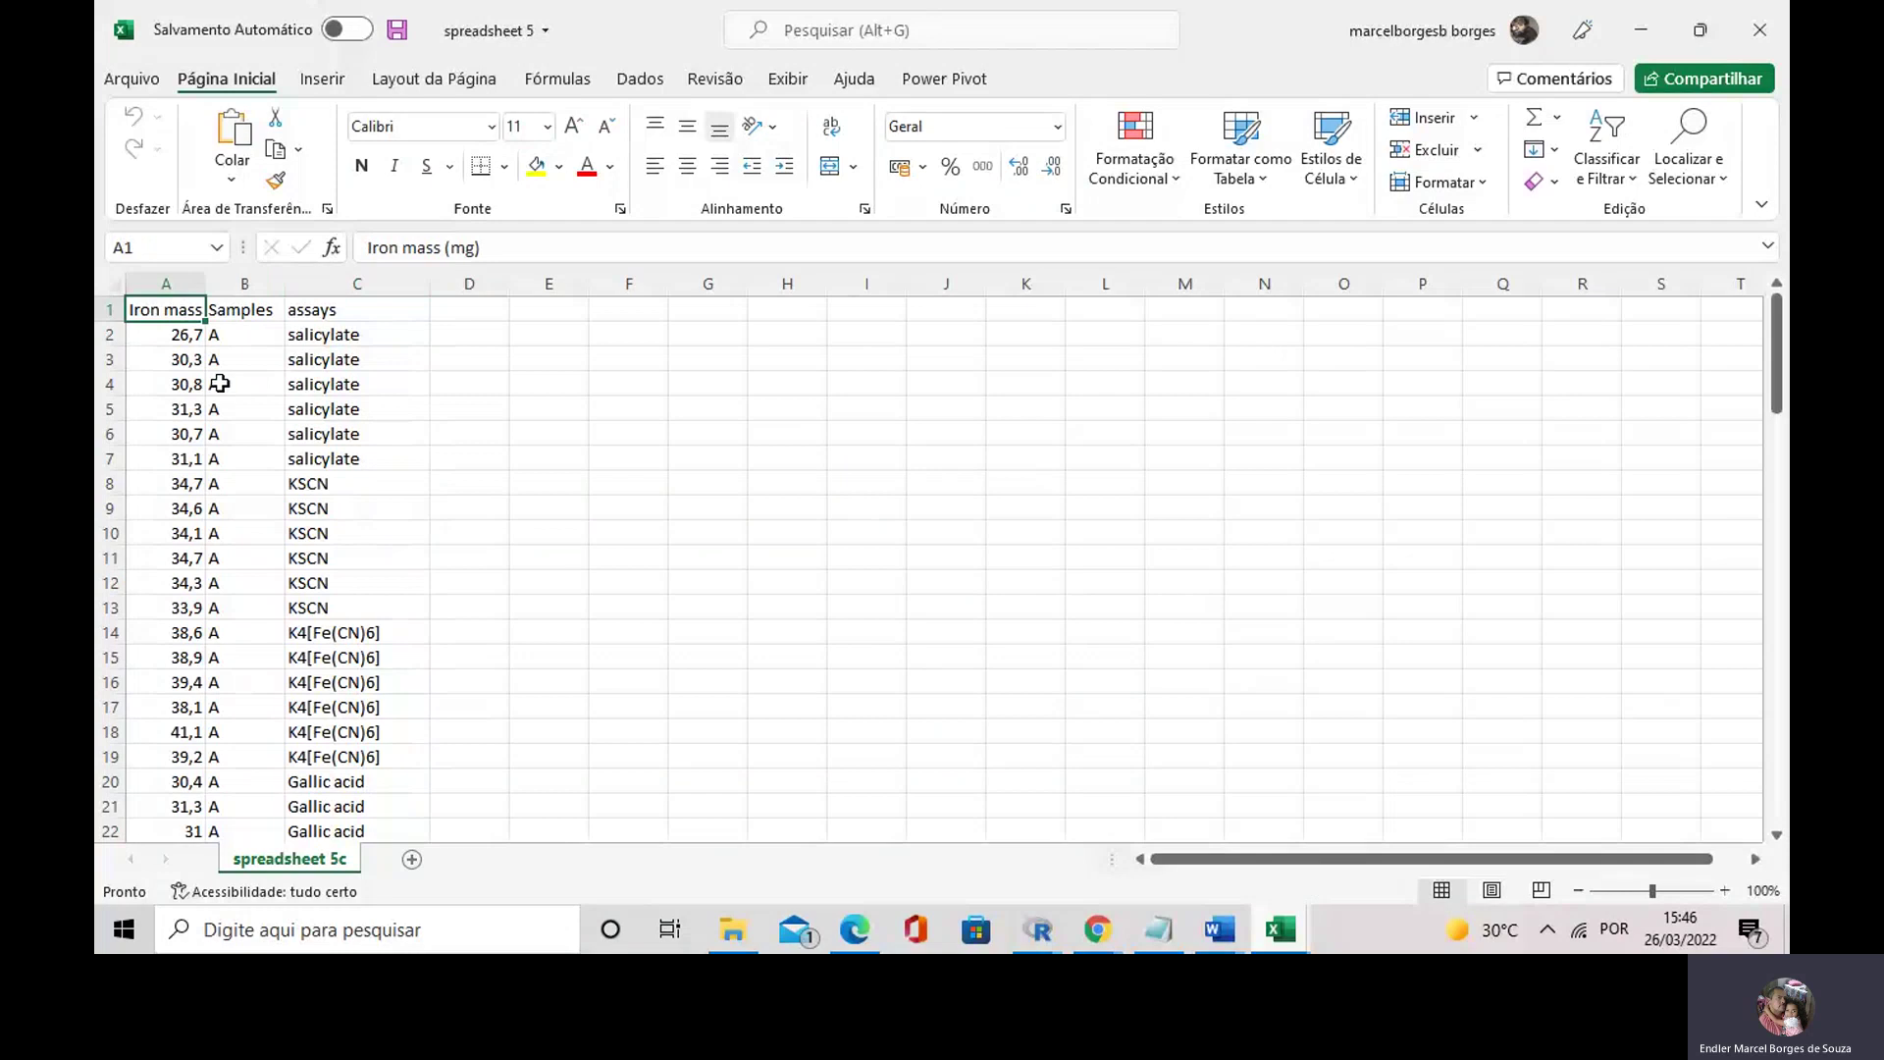
{"action": "scroll", "coordinate": [221, 385], "scroll_direction": "down", "scroll_amount": 12}
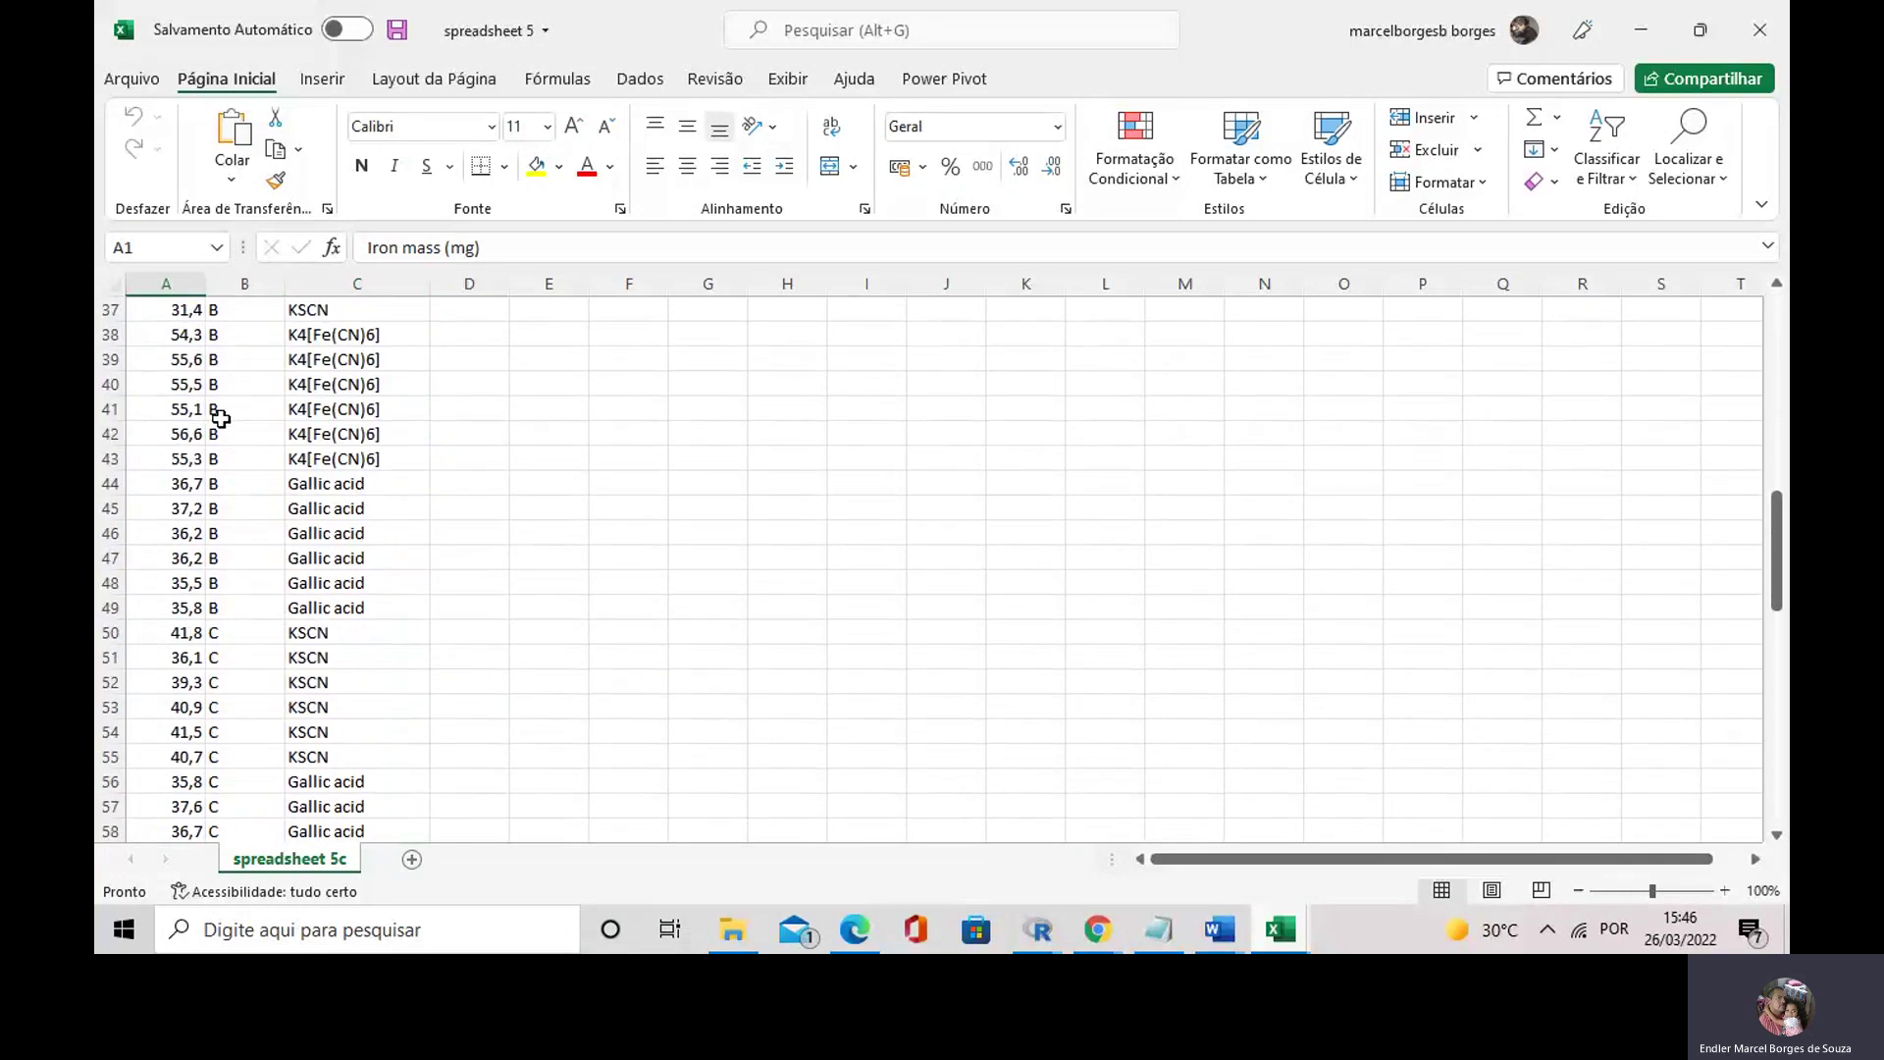
{"action": "scroll", "coordinate": [216, 432], "scroll_direction": "down", "scroll_amount": 7}
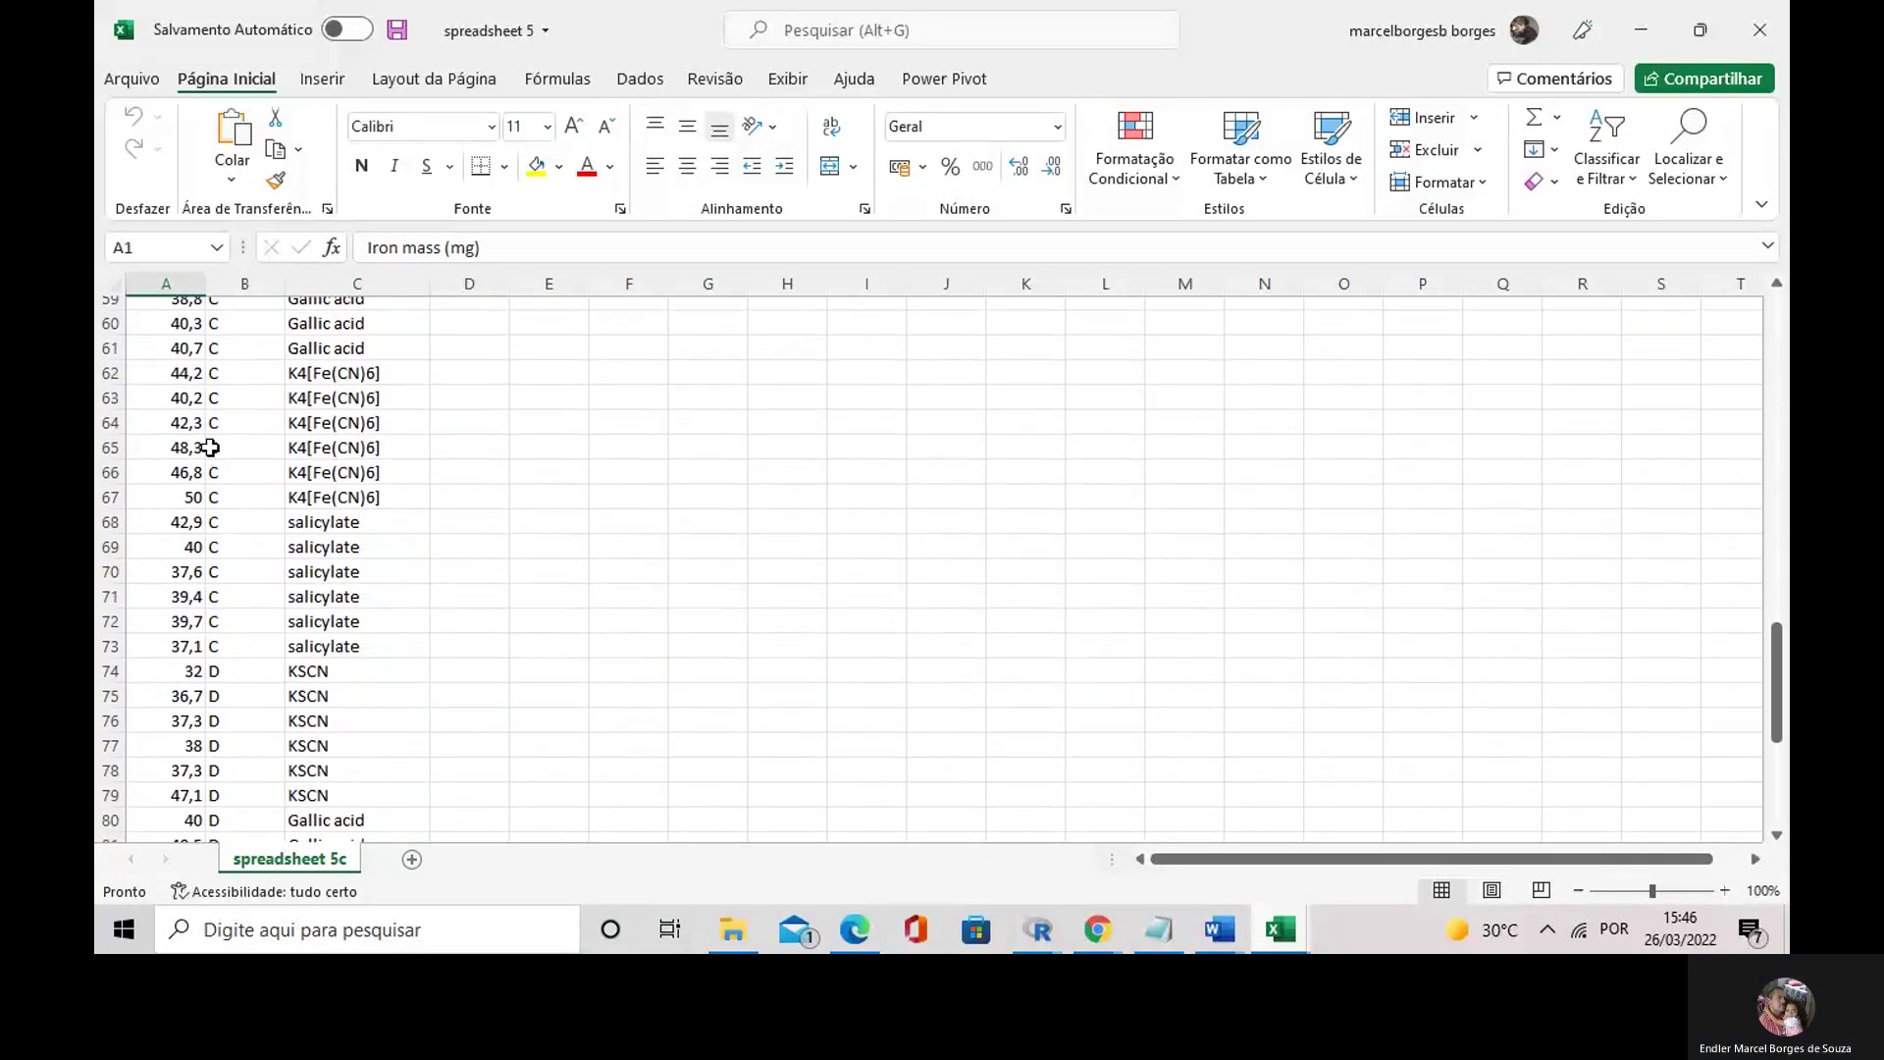
{"action": "scroll", "coordinate": [210, 448], "scroll_direction": "down", "scroll_amount": 4}
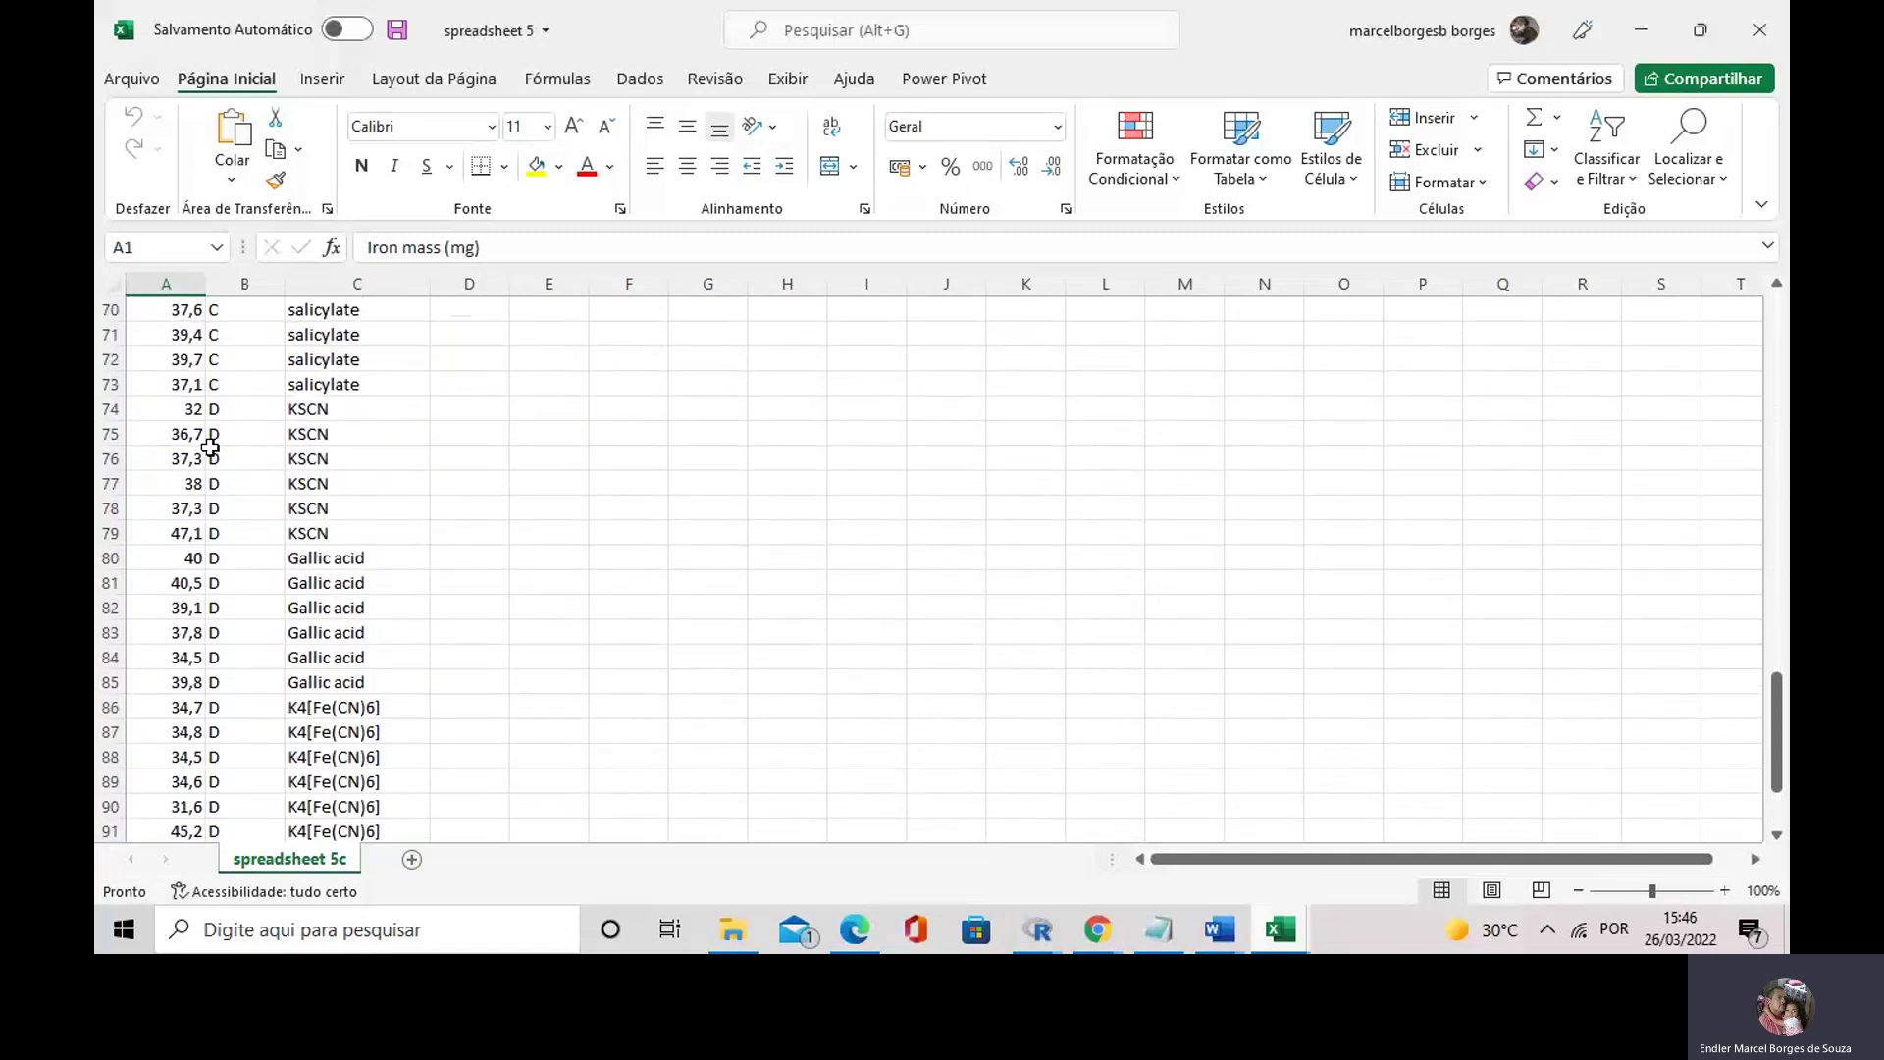
{"action": "scroll", "coordinate": [210, 447], "scroll_direction": "up", "scroll_amount": 11}
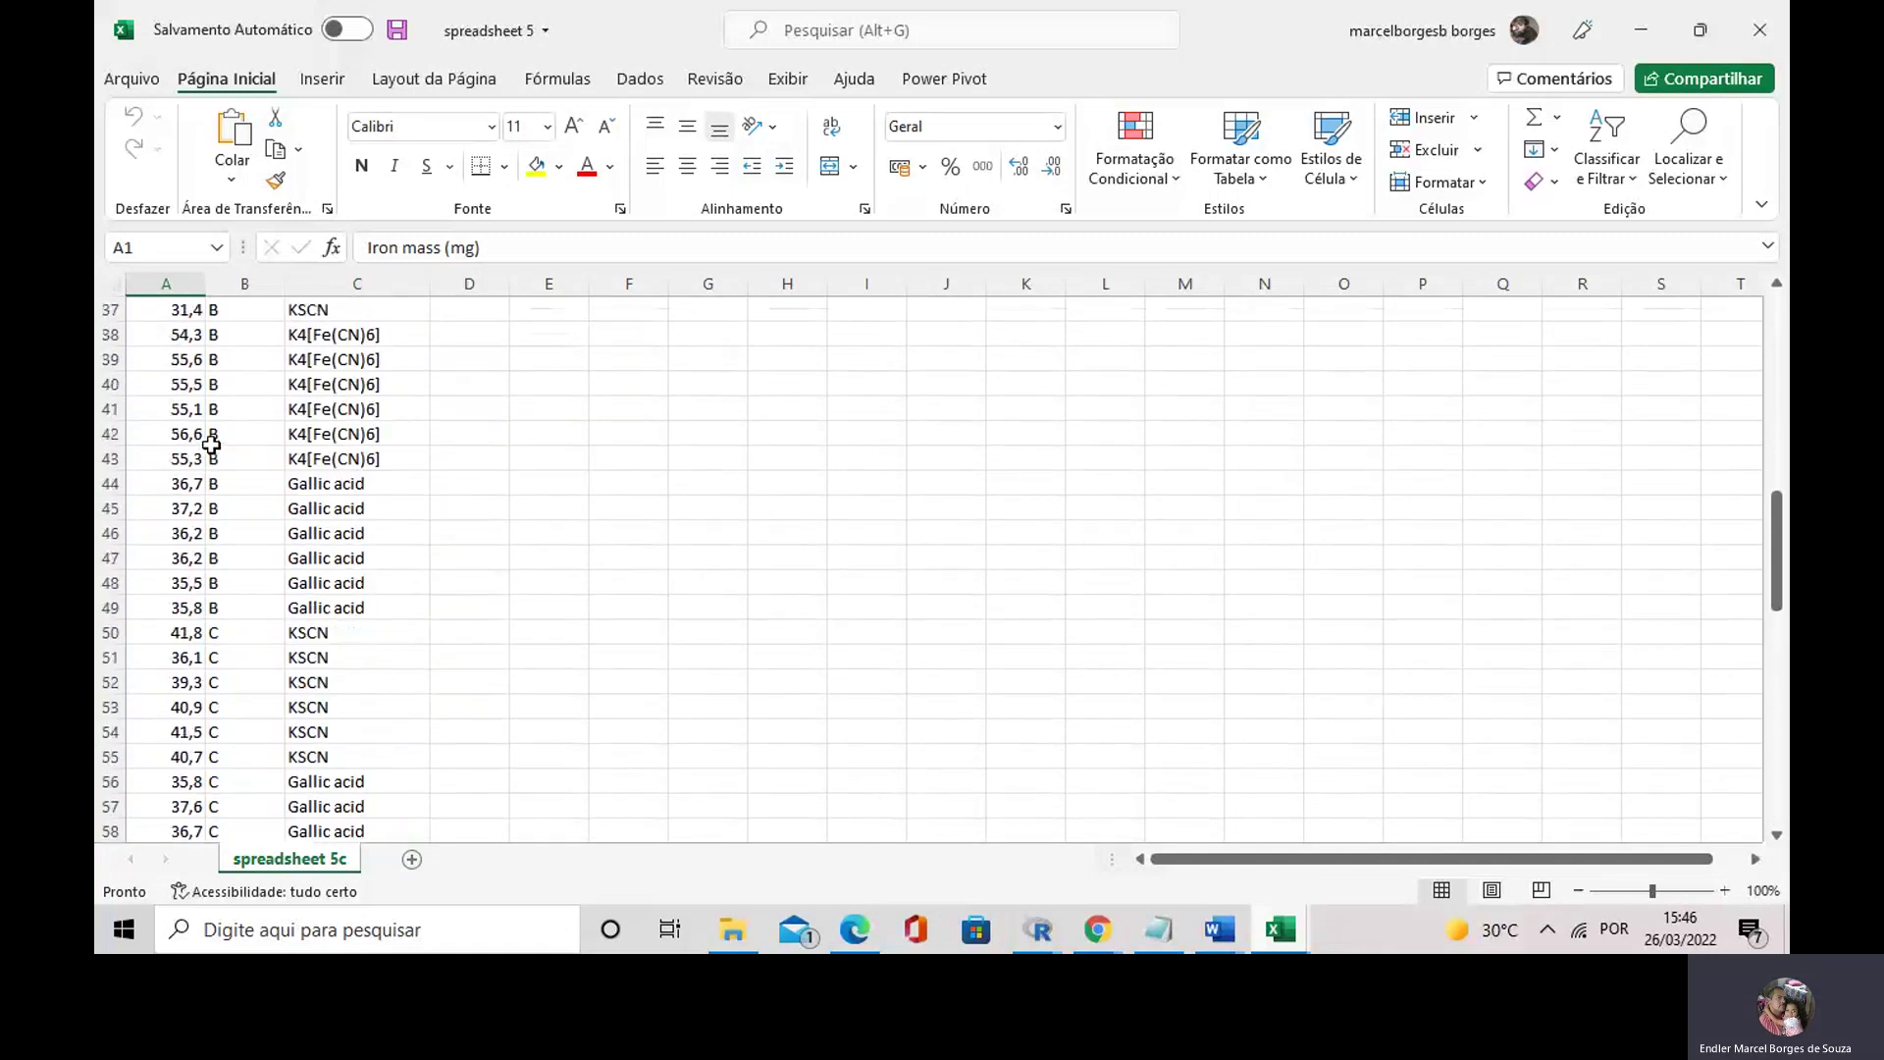
{"action": "scroll", "coordinate": [210, 445], "scroll_direction": "up", "scroll_amount": 12}
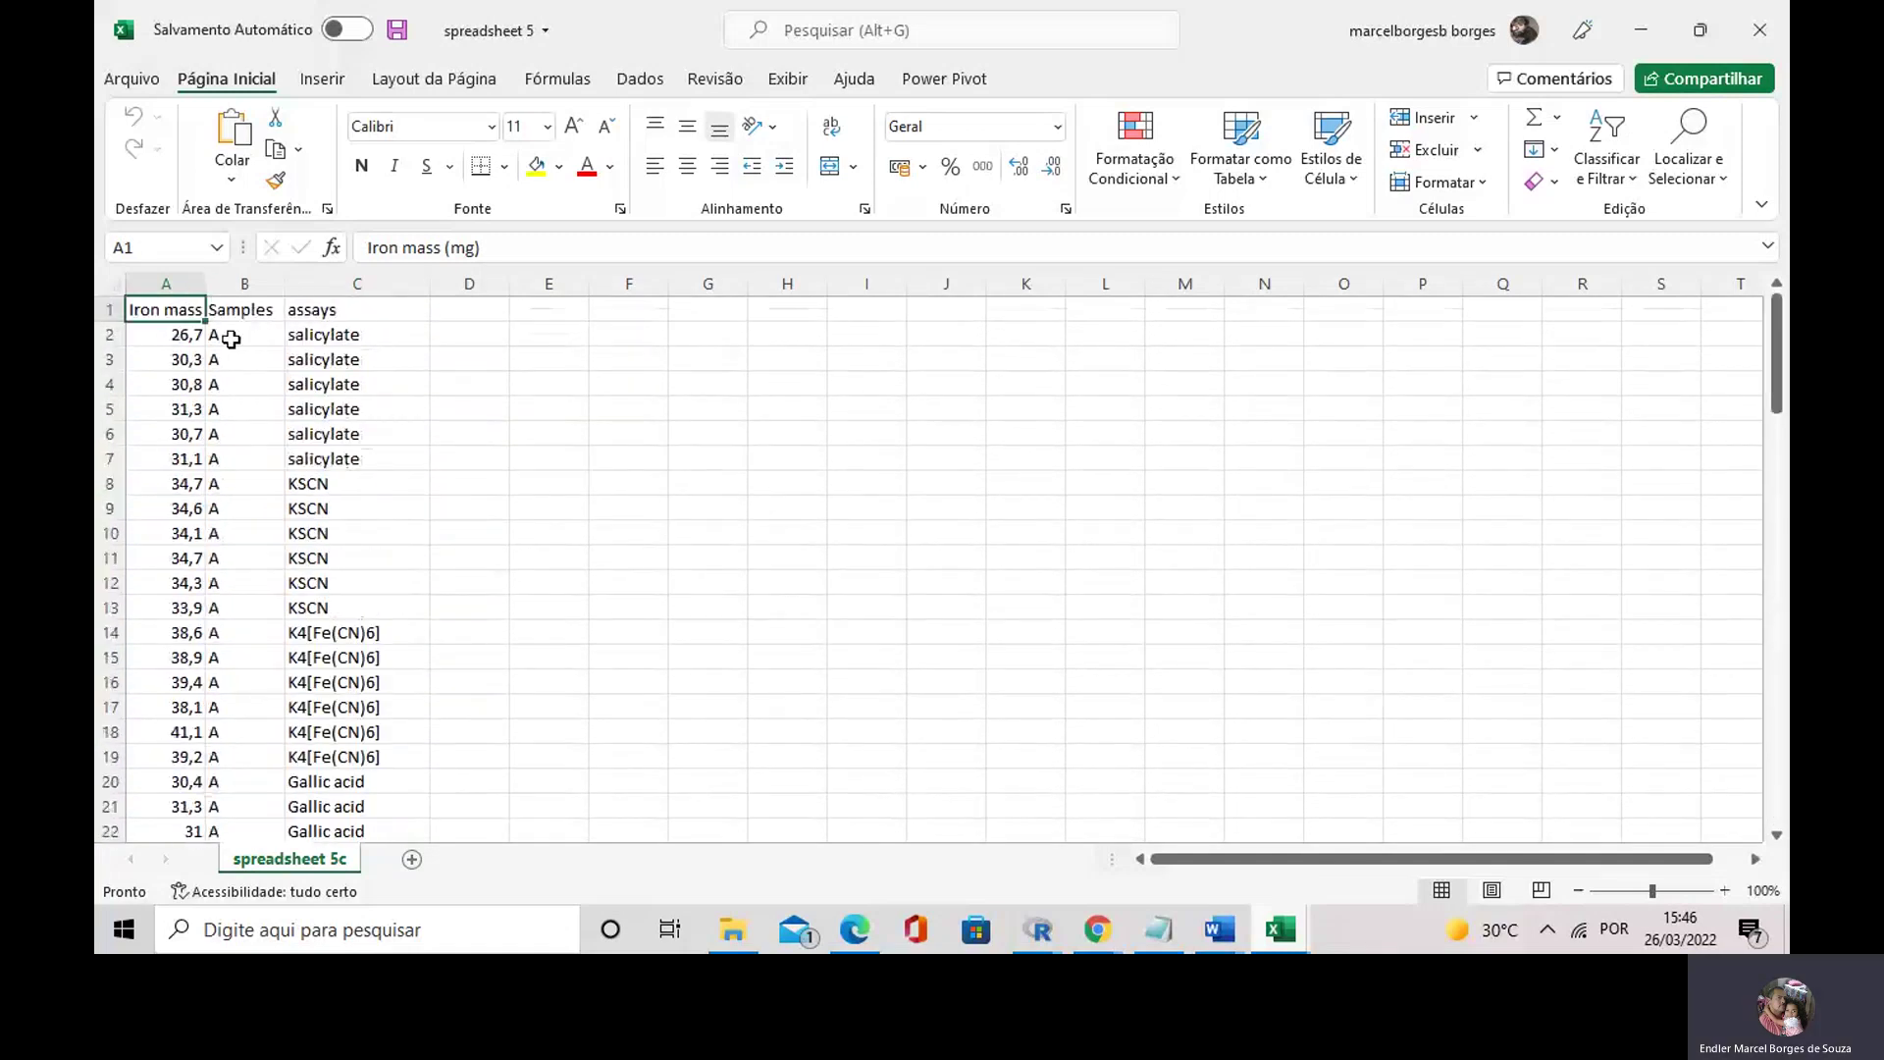
- Examine the Samples column from sample A through to the last rows of sample D
{"action": "left_click", "coordinate": [230, 339]}
{"action": "left_click", "coordinate": [232, 379]}
{"action": "left_click", "coordinate": [234, 433]}
{"action": "left_click", "coordinate": [240, 476]}
{"action": "scroll", "coordinate": [231, 432], "scroll_direction": "down", "scroll_amount": 6}
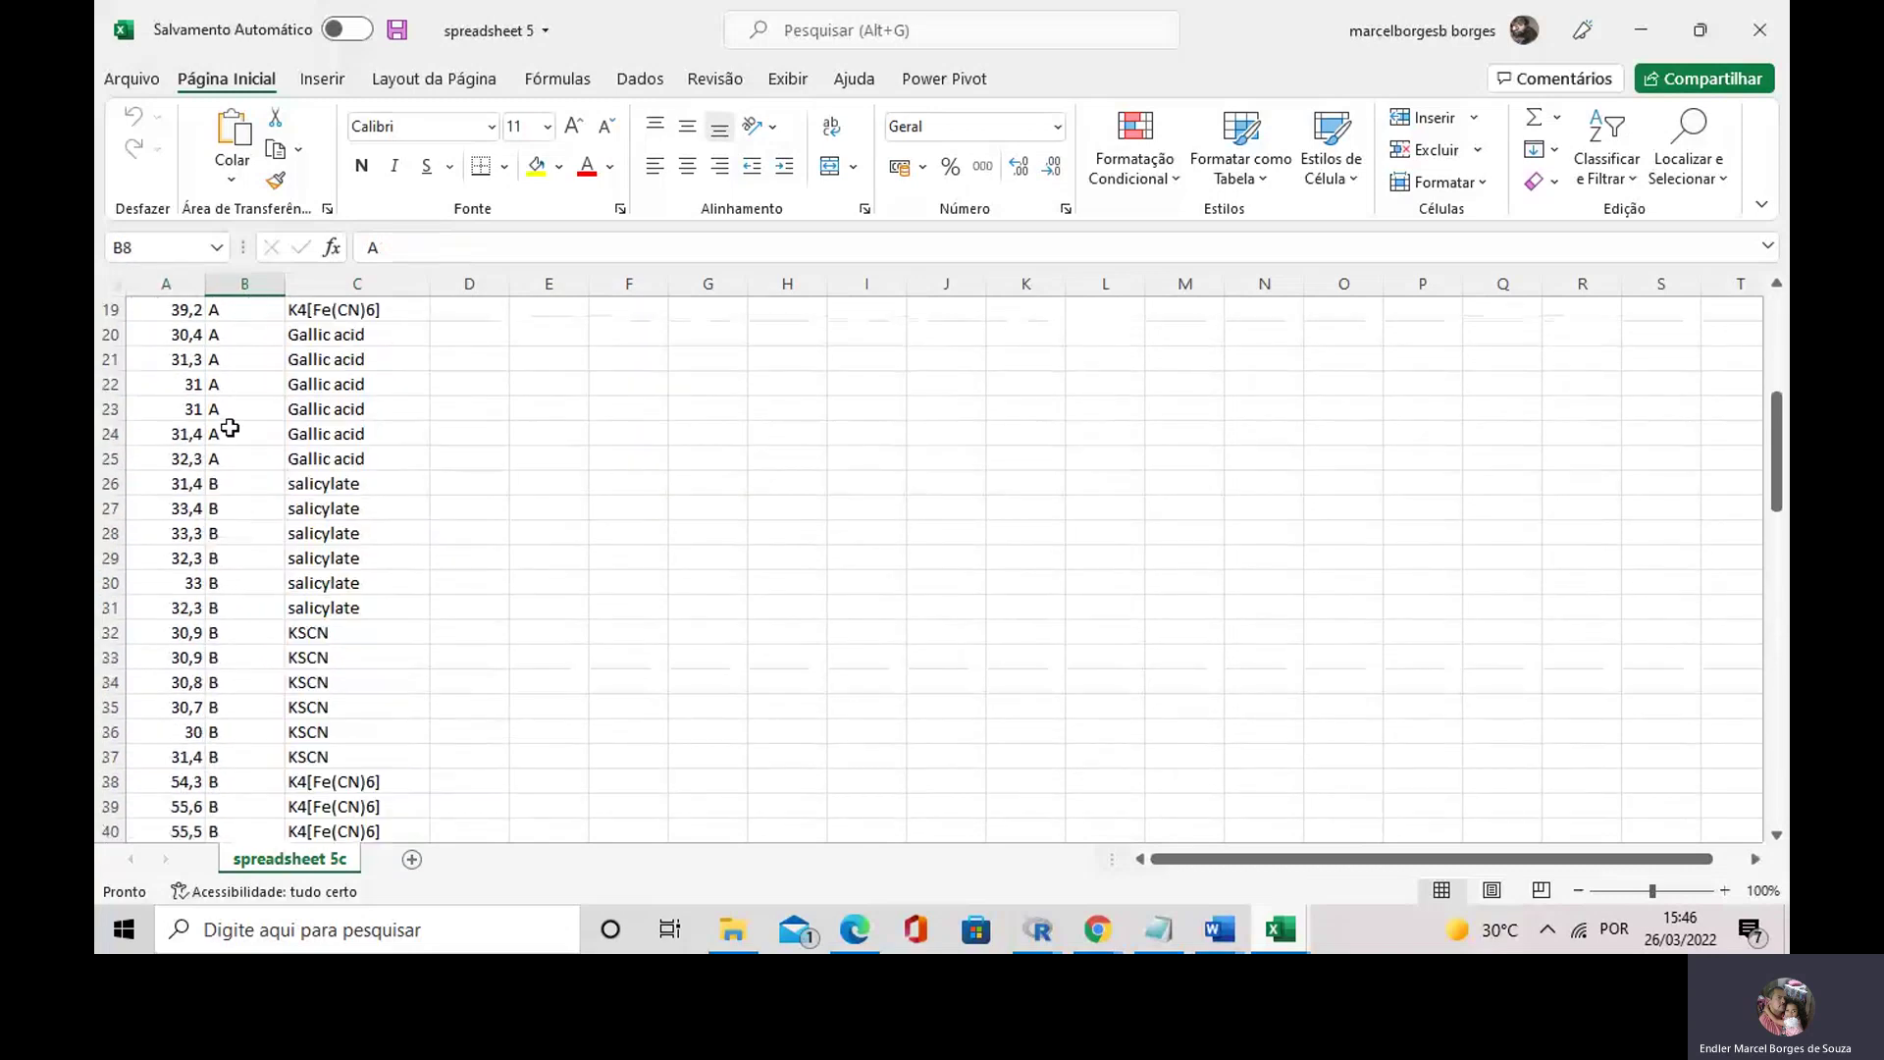
{"action": "scroll", "coordinate": [232, 456], "scroll_direction": "down", "scroll_amount": 8}
{"action": "scroll", "coordinate": [233, 481], "scroll_direction": "down", "scroll_amount": 8}
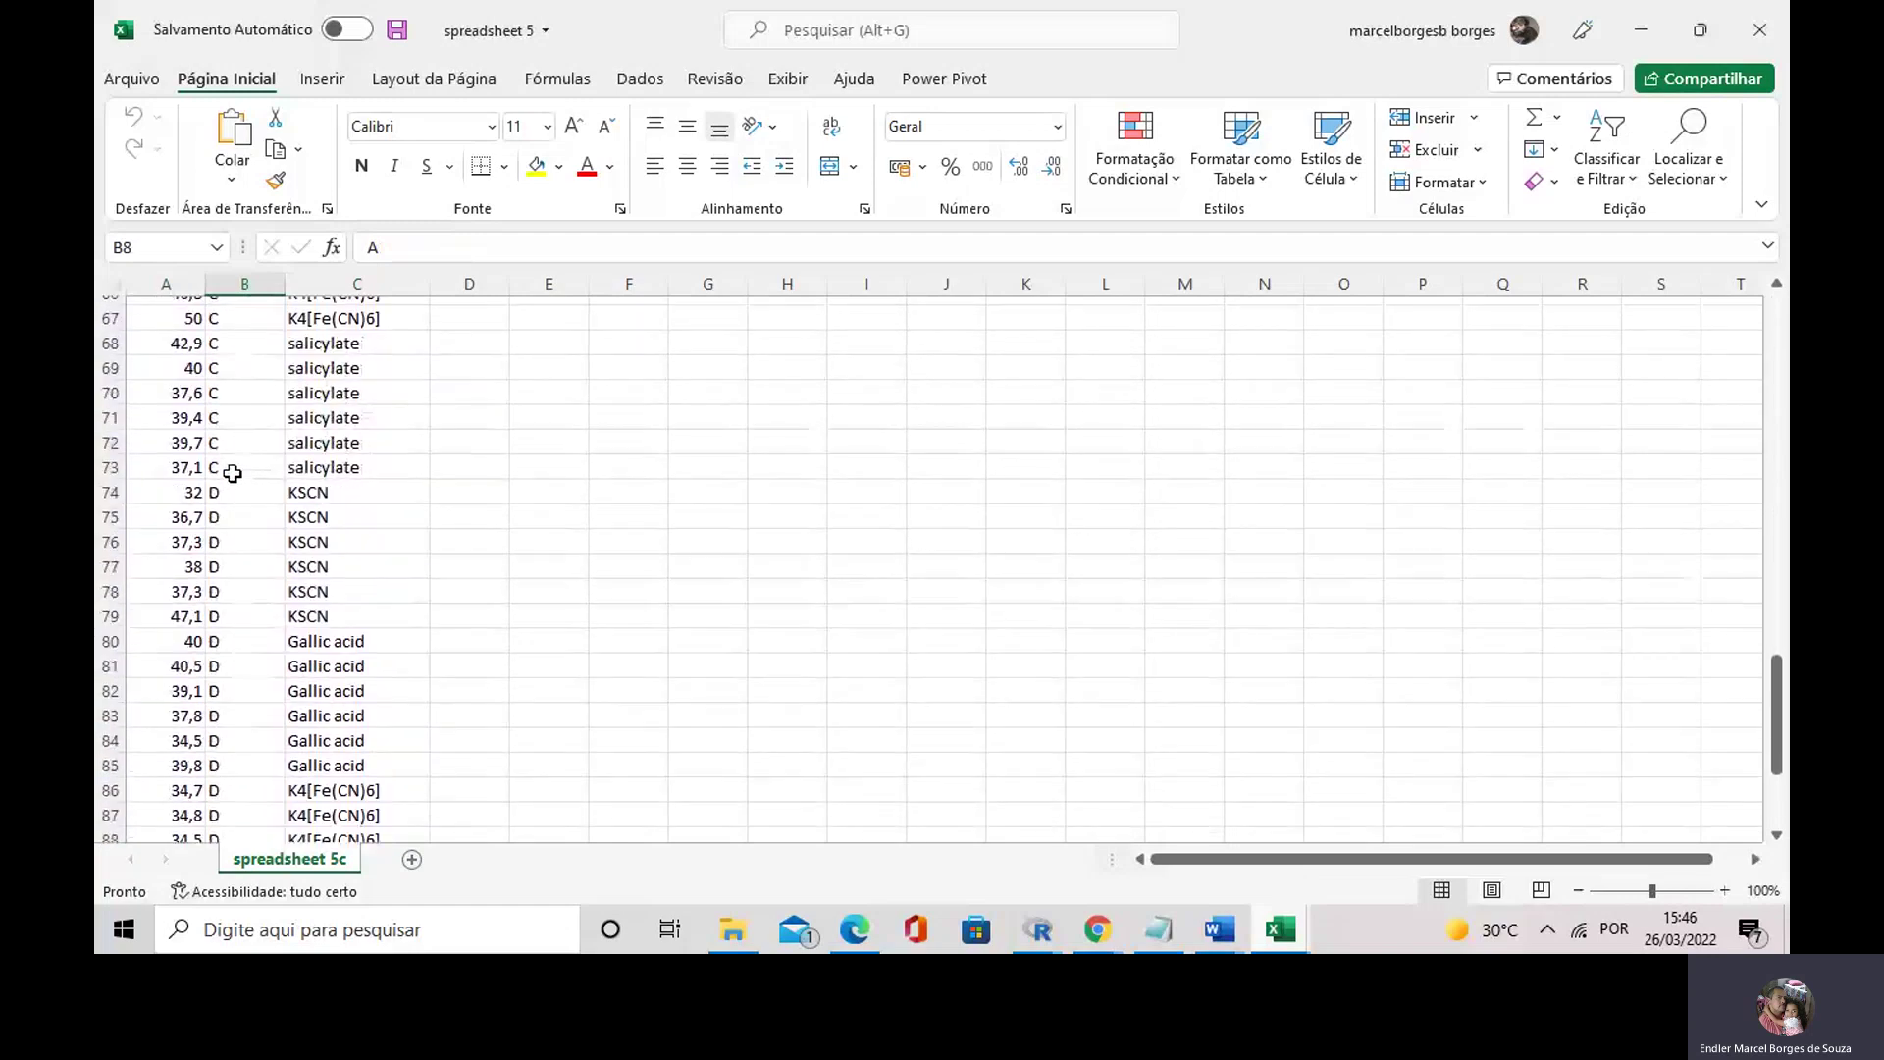
{"action": "scroll", "coordinate": [232, 474], "scroll_direction": "down", "scroll_amount": 4}
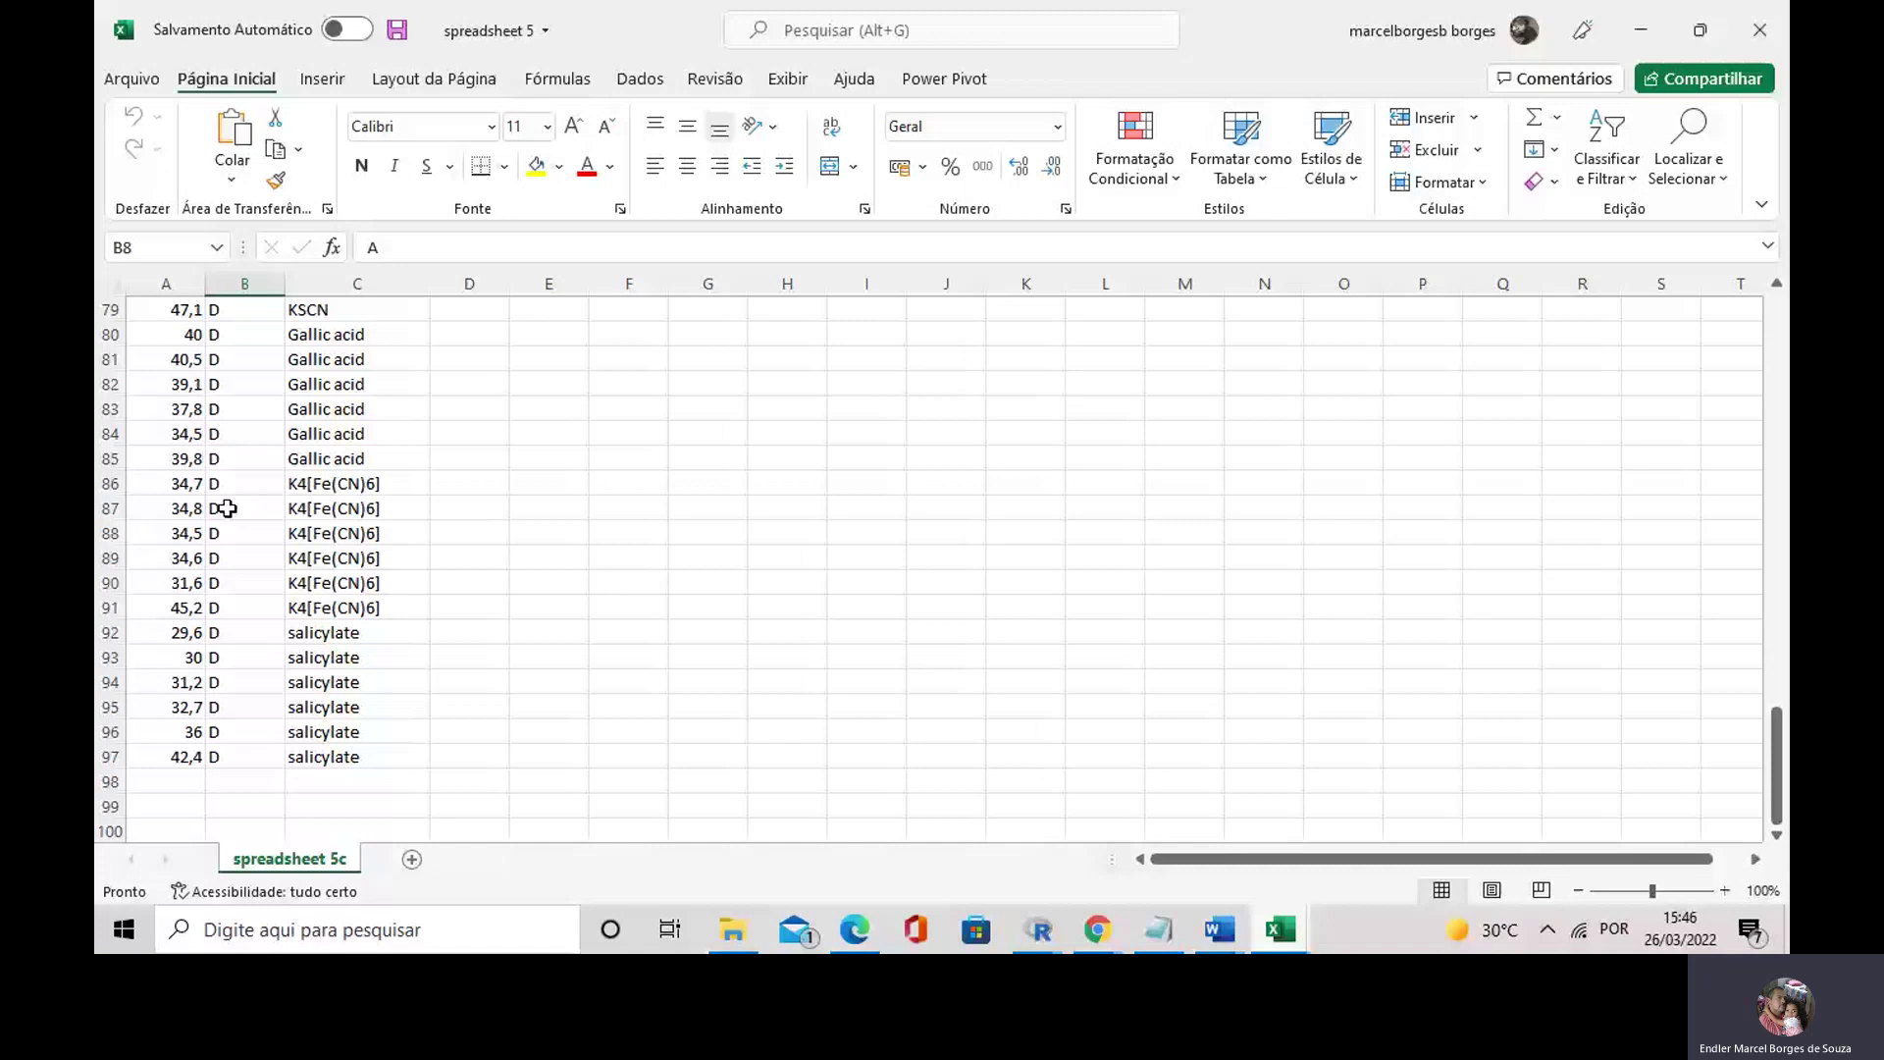
- Examine the assays column for sample A, checking the salicylate, KSCN, K4[Fe(CN)6] and Gallic acid groups
{"action": "scroll", "coordinate": [294, 441], "scroll_direction": "up", "scroll_amount": 20}
{"action": "left_click", "coordinate": [358, 338]}
{"action": "left_click", "coordinate": [344, 483]}
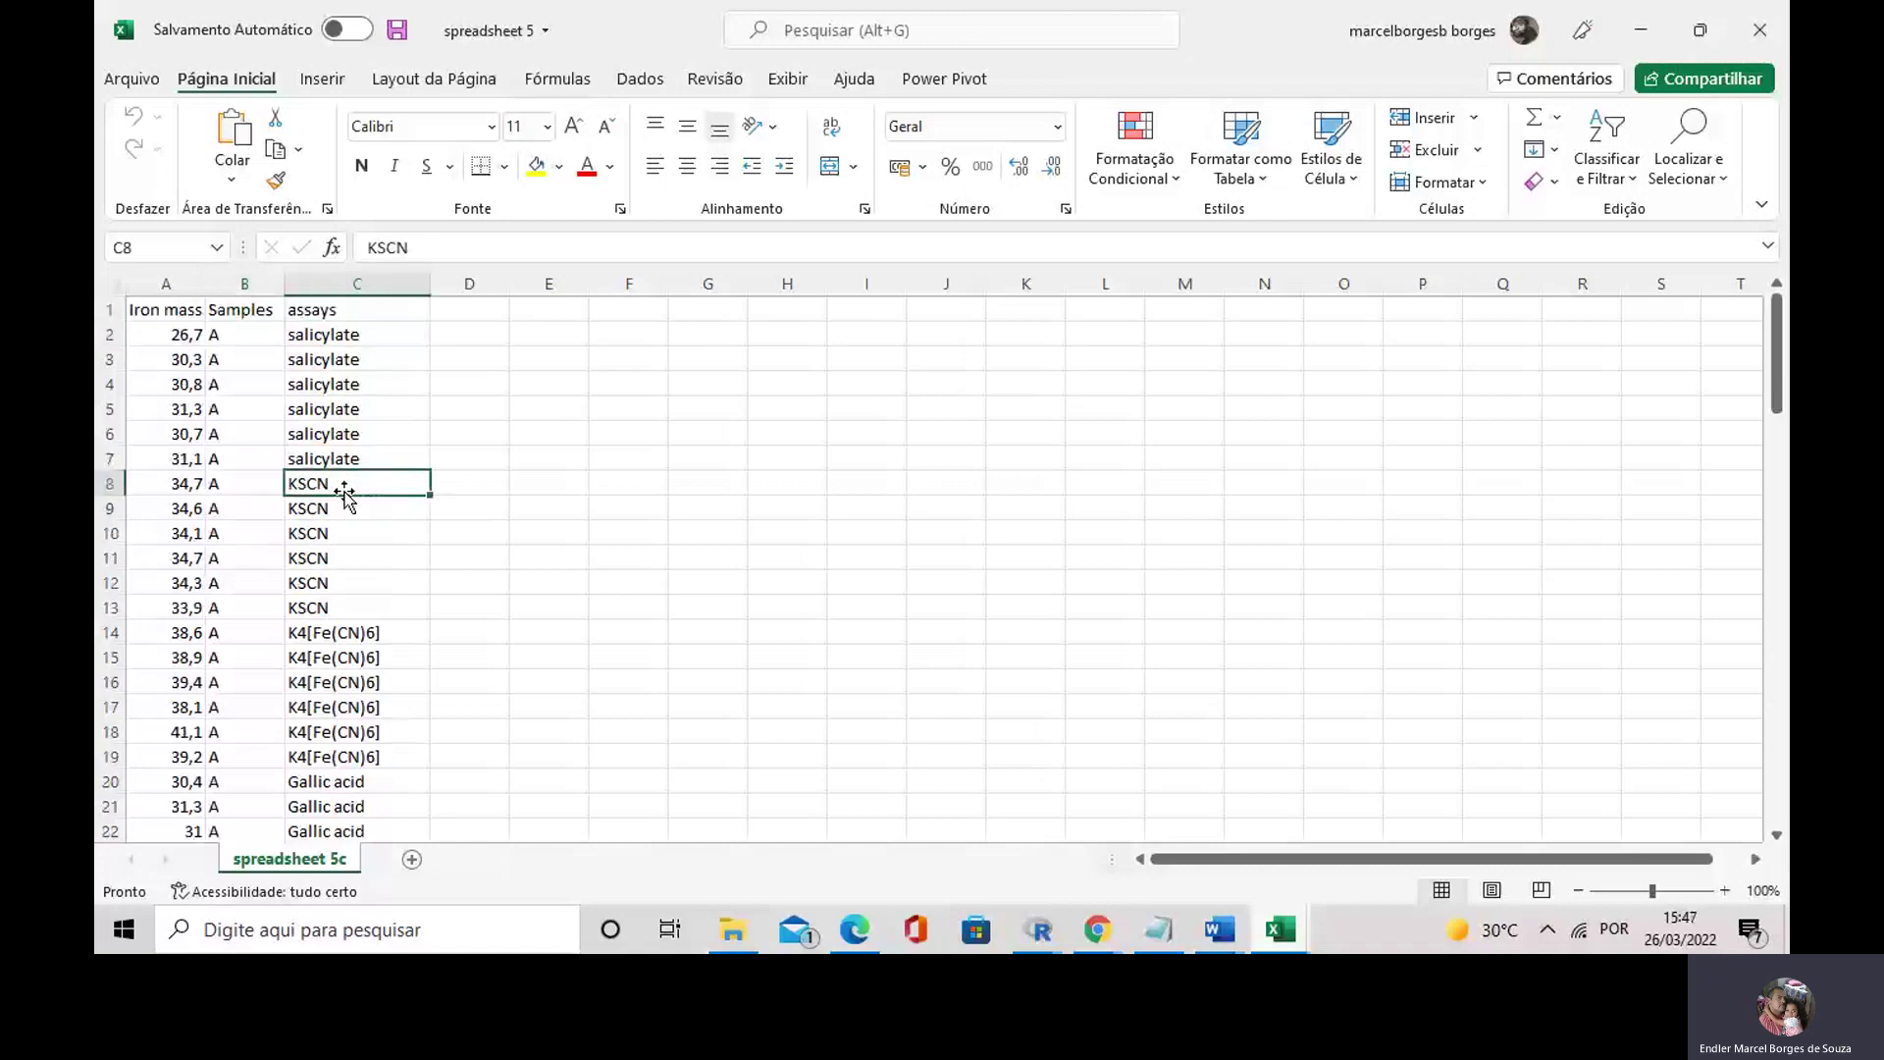
{"action": "scroll", "coordinate": [368, 538], "scroll_direction": "down", "scroll_amount": 1}
{"action": "left_click", "coordinate": [378, 557]}
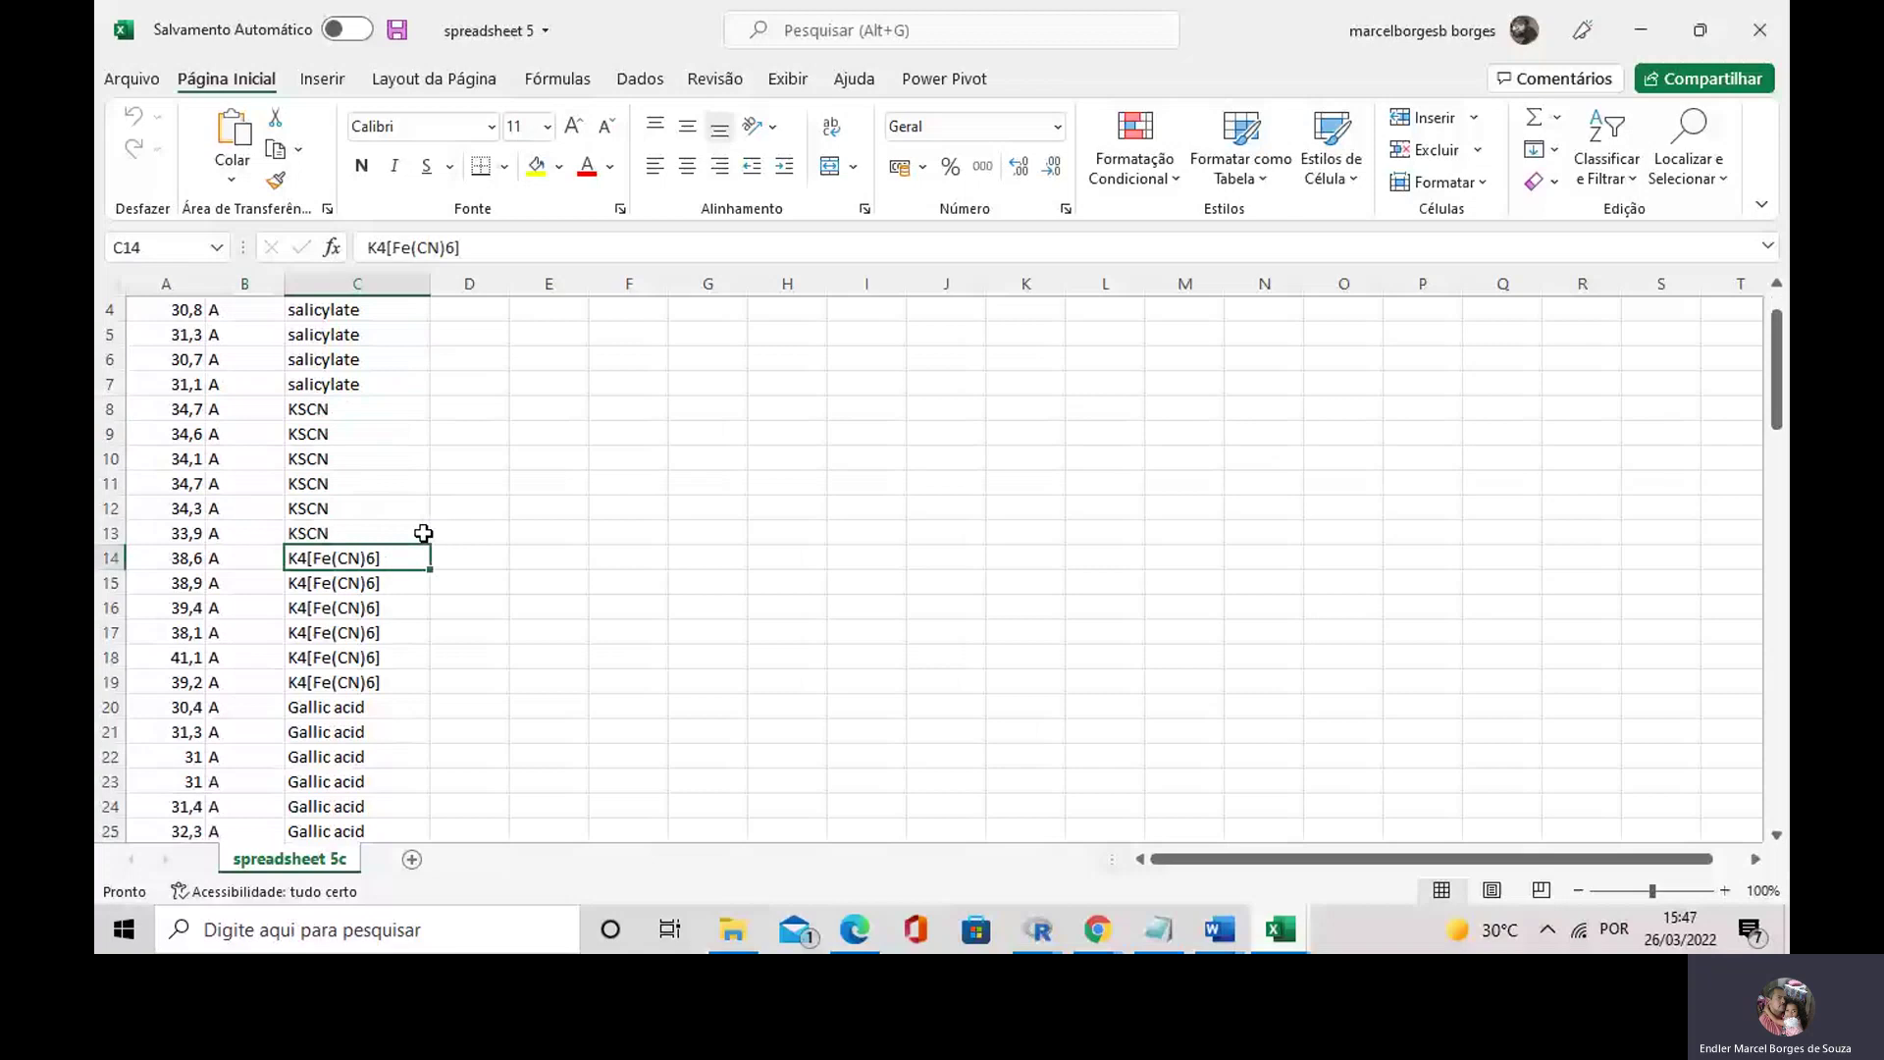
{"action": "scroll", "coordinate": [392, 538], "scroll_direction": "down", "scroll_amount": 2}
{"action": "left_click", "coordinate": [410, 556]}
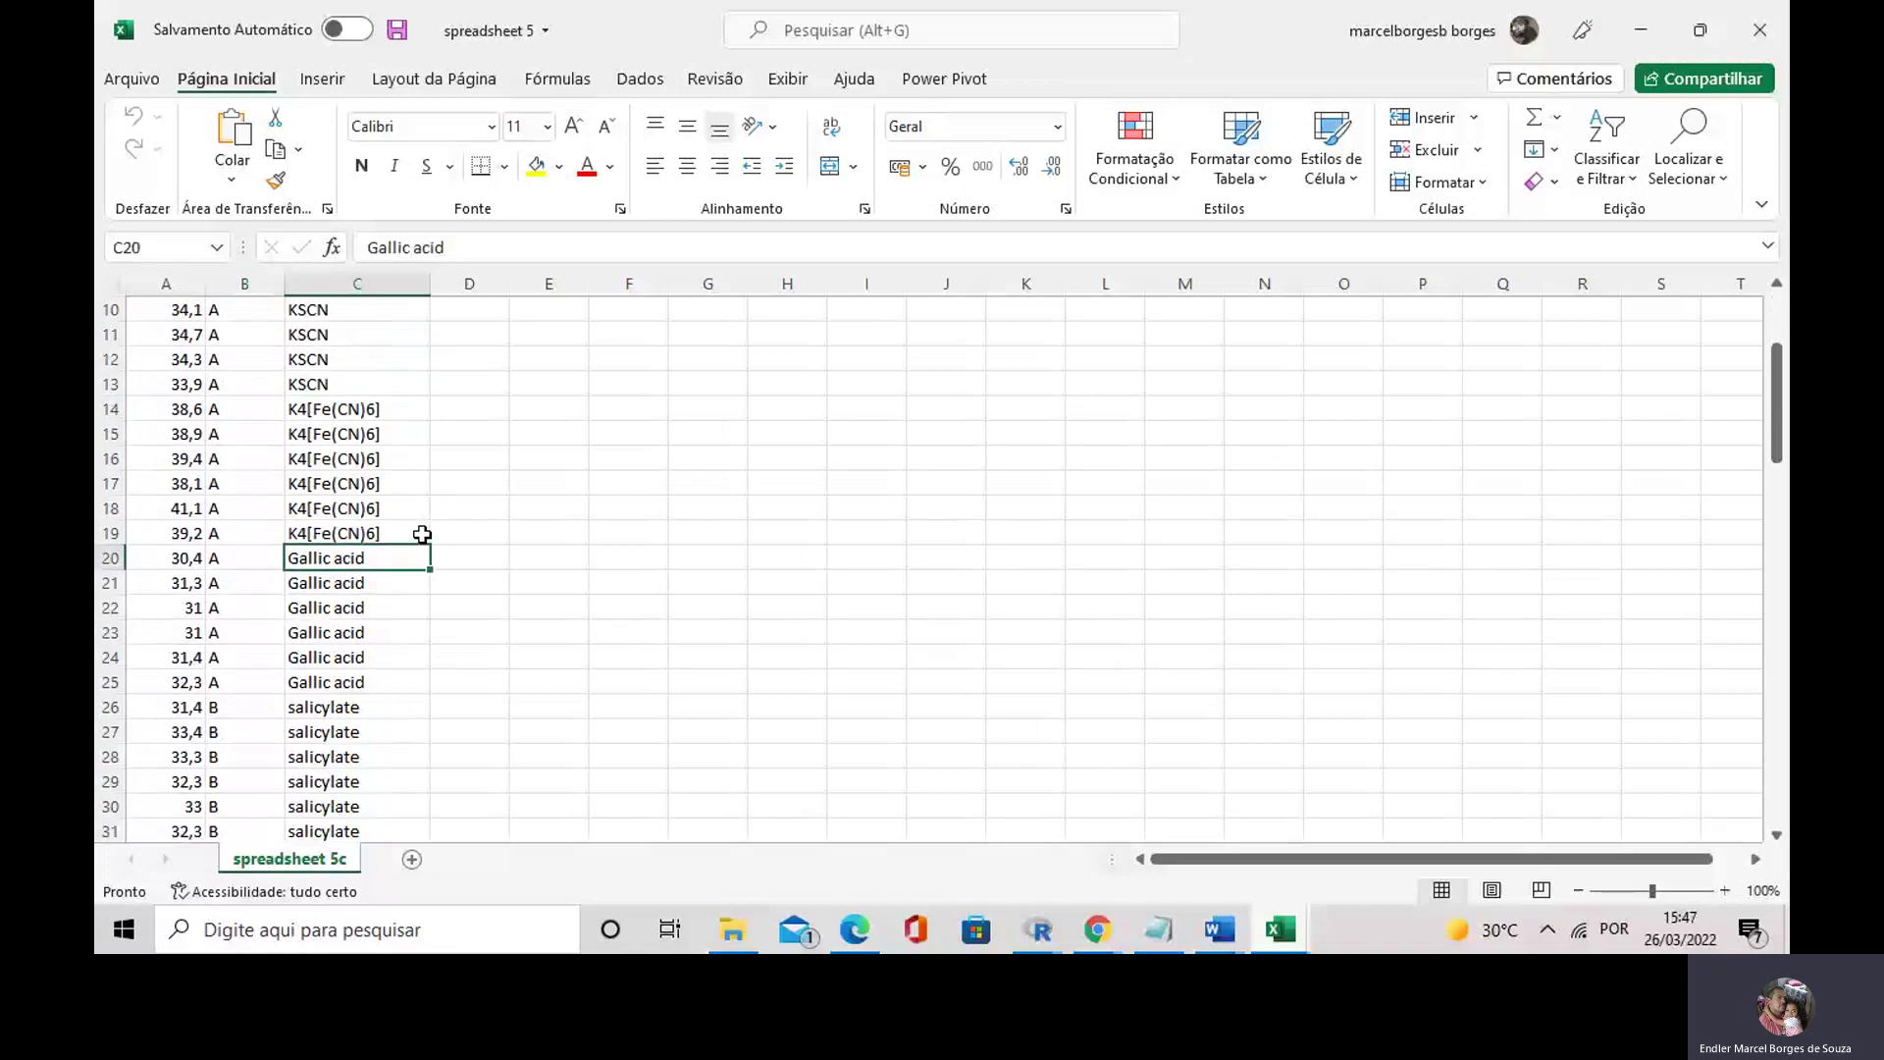
{"action": "scroll", "coordinate": [407, 530], "scroll_direction": "down", "scroll_amount": 1}
{"action": "scroll", "coordinate": [403, 520], "scroll_direction": "up", "scroll_amount": 4}
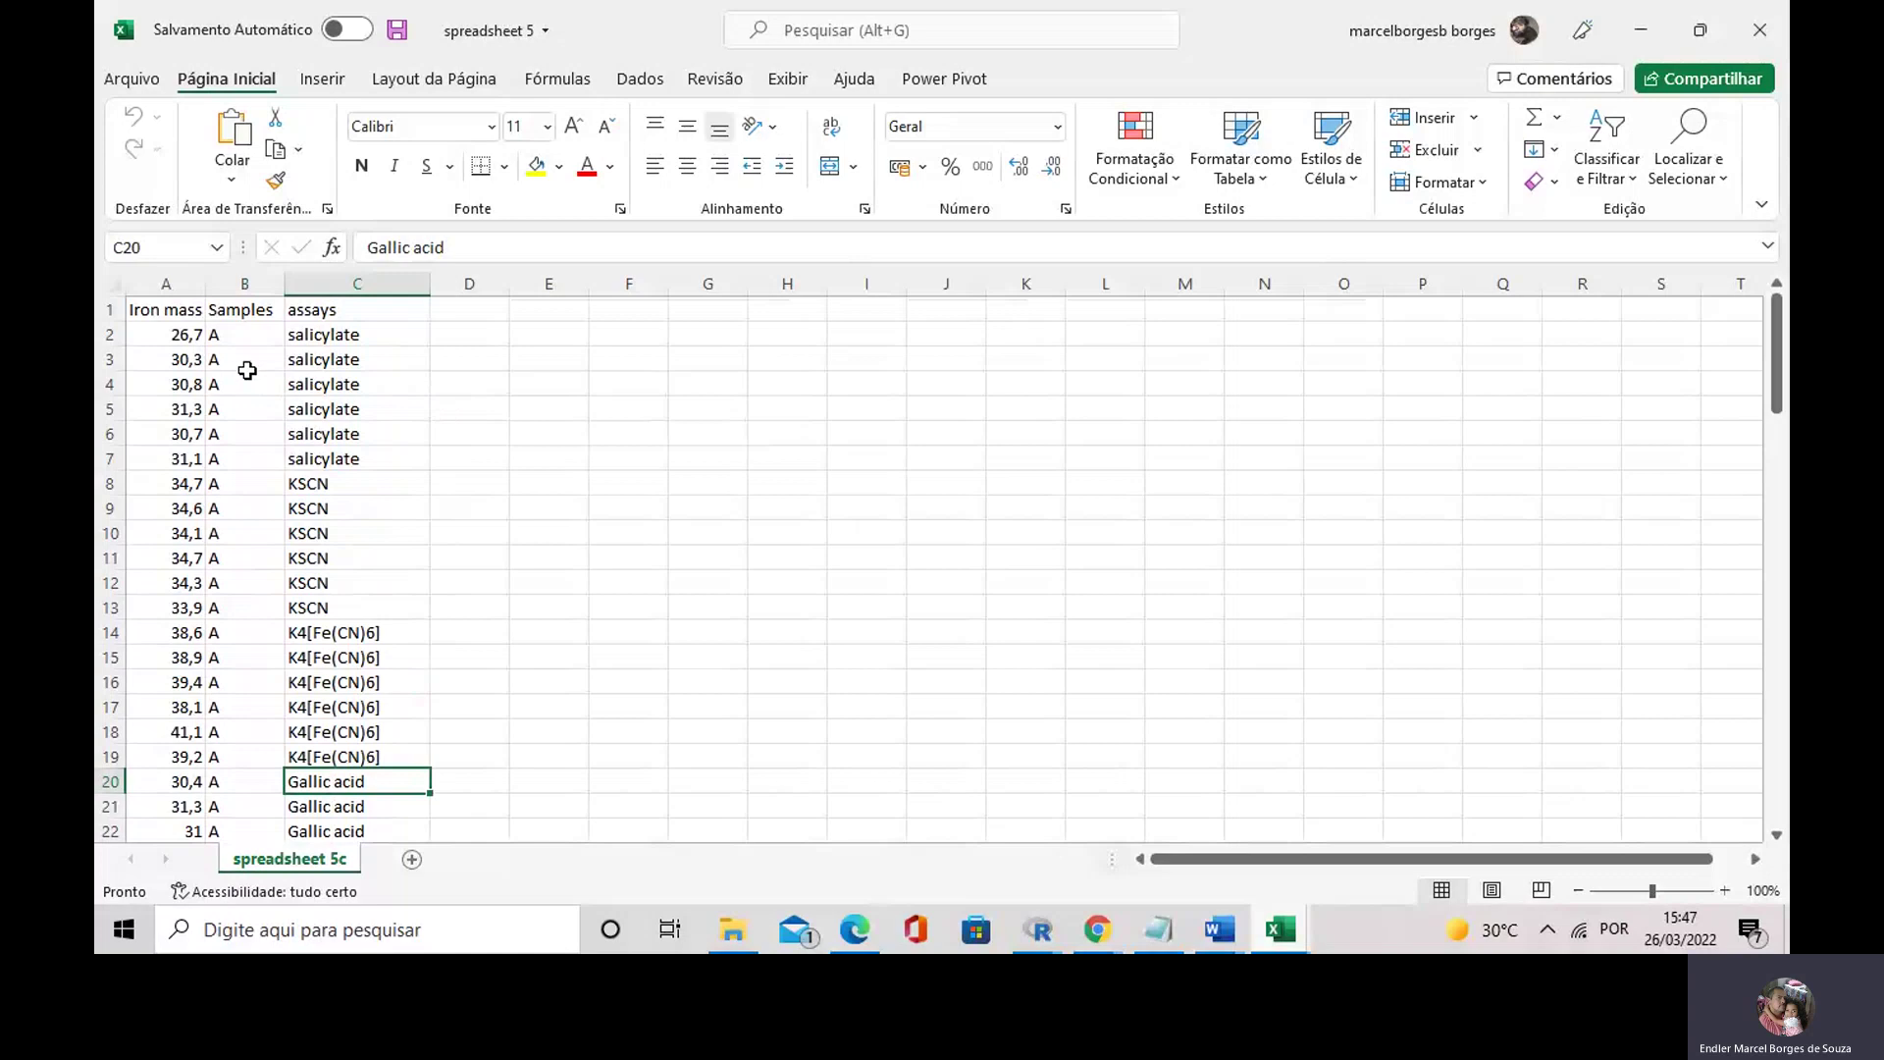
- Go through the iron mass values of sample A one by one, from row 2 to row 15
{"action": "left_click", "coordinate": [181, 337]}
{"action": "left_click", "coordinate": [181, 360]}
{"action": "left_click", "coordinate": [169, 410]}
{"action": "left_click", "coordinate": [161, 455]}
{"action": "left_click", "coordinate": [154, 505]}
{"action": "left_click", "coordinate": [154, 536]}
{"action": "left_click", "coordinate": [155, 560]}
{"action": "left_click", "coordinate": [159, 585]}
{"action": "left_click", "coordinate": [161, 608]}
{"action": "left_click", "coordinate": [169, 637]}
{"action": "left_click", "coordinate": [167, 661]}
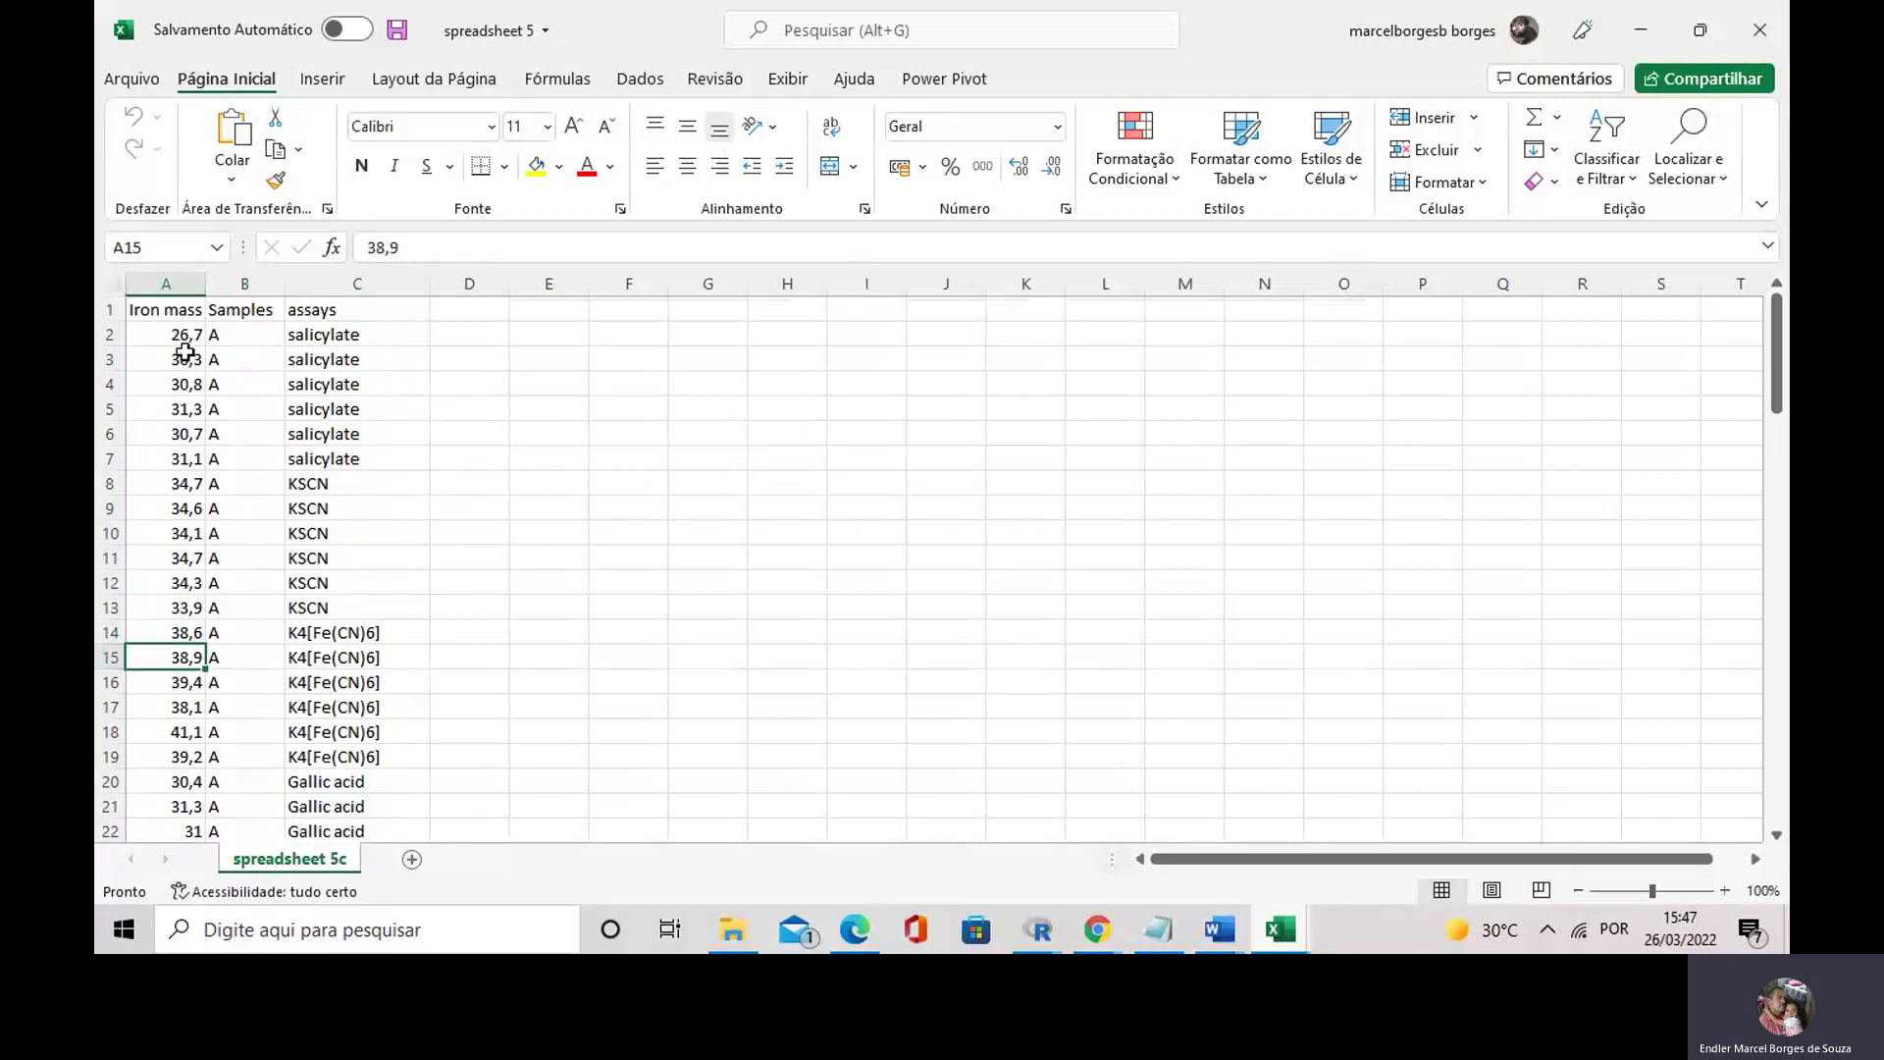
- Compare the iron mass values of sample A between the salicylate and KSCN assays
{"action": "scroll", "coordinate": [184, 373], "scroll_direction": "down", "scroll_amount": 1}
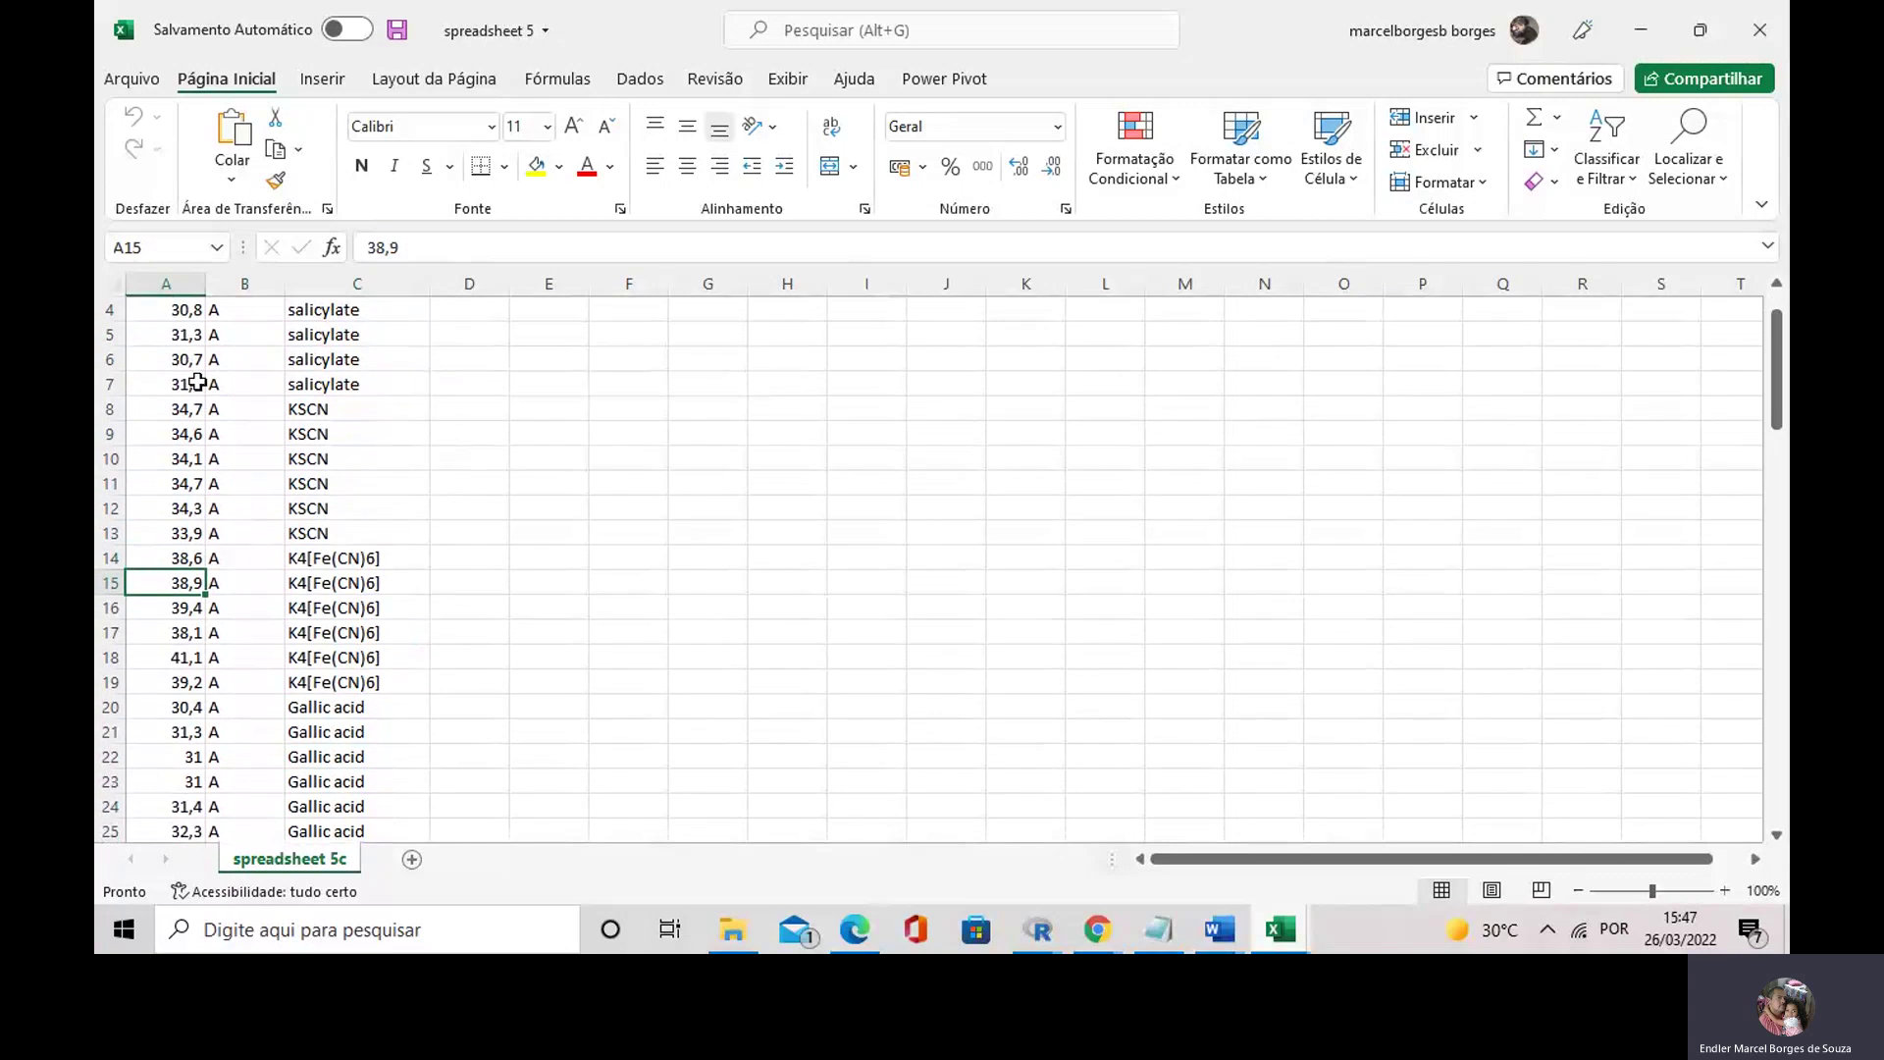
{"action": "scroll", "coordinate": [189, 371], "scroll_direction": "up", "scroll_amount": 1}
{"action": "left_click", "coordinate": [186, 334]}
{"action": "left_click", "coordinate": [185, 358]}
{"action": "left_click", "coordinate": [181, 384]}
{"action": "left_click", "coordinate": [162, 435]}
{"action": "left_click", "coordinate": [163, 458]}
{"action": "left_click", "coordinate": [167, 508]}
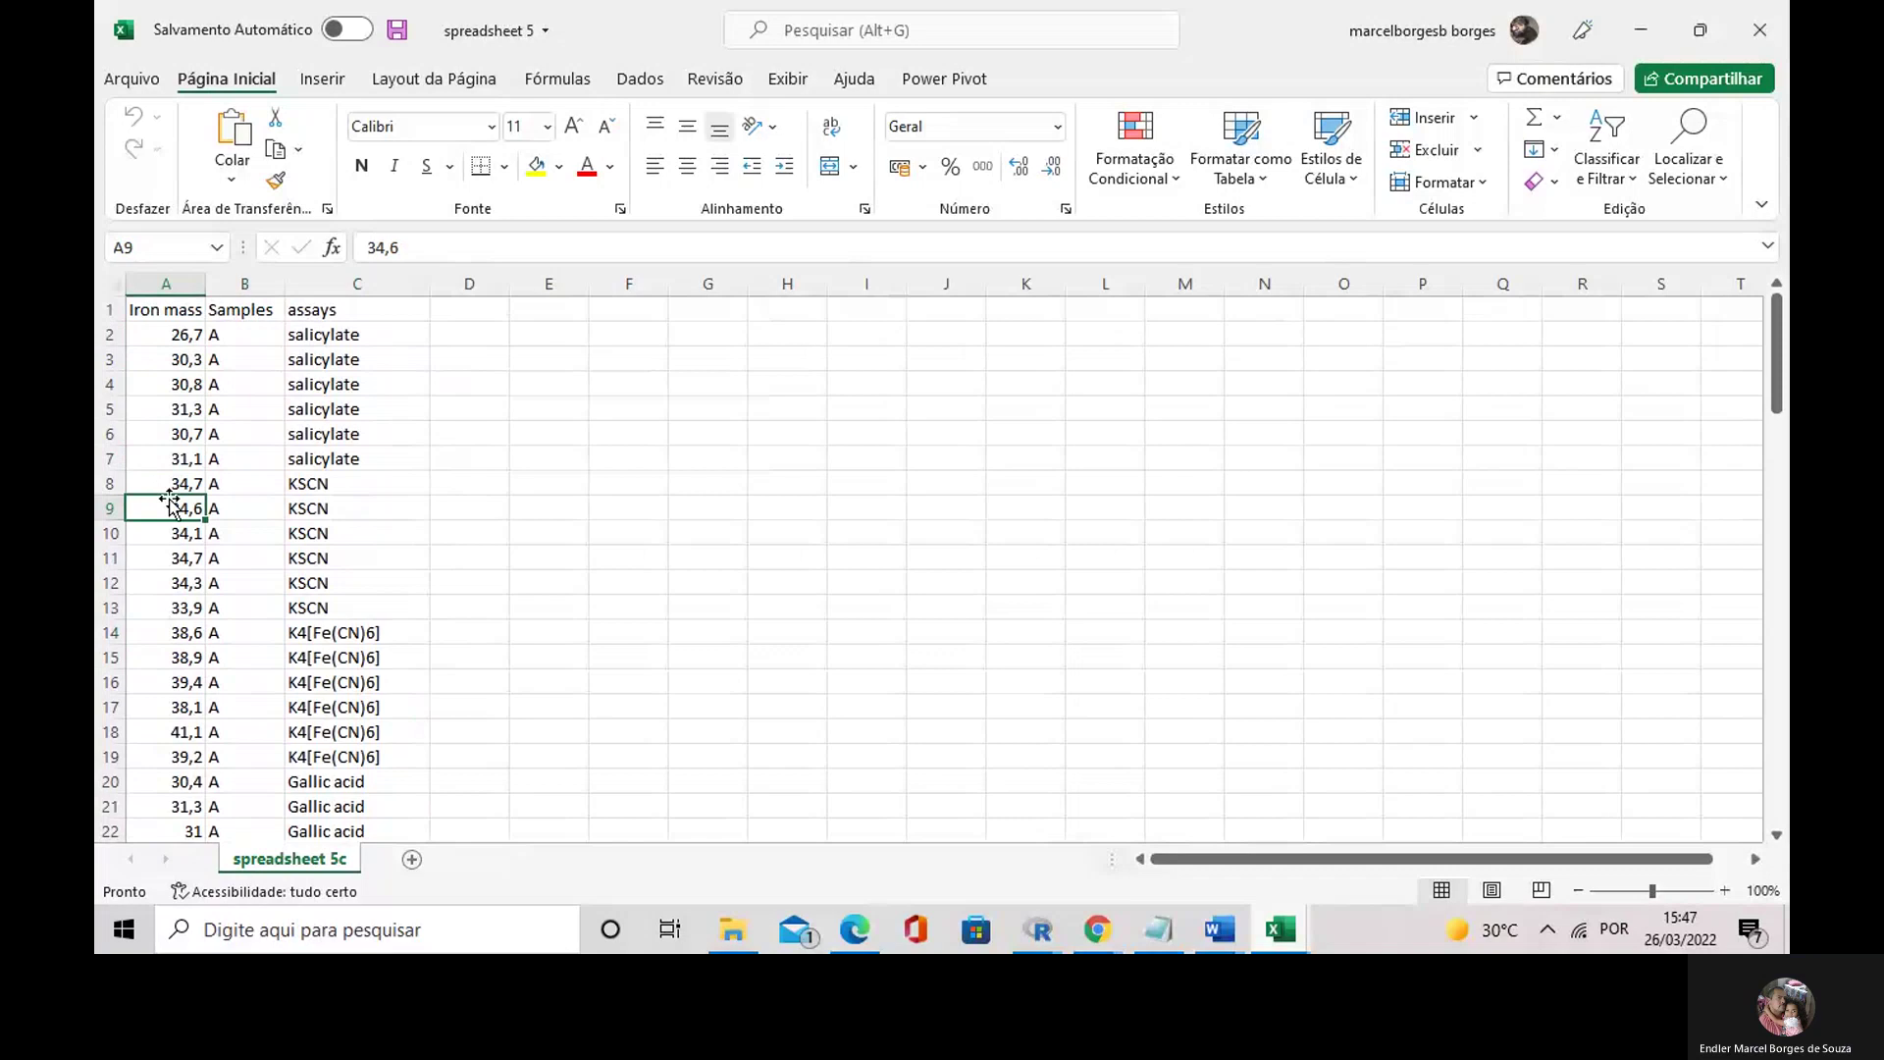
{"action": "left_click", "coordinate": [172, 535]}
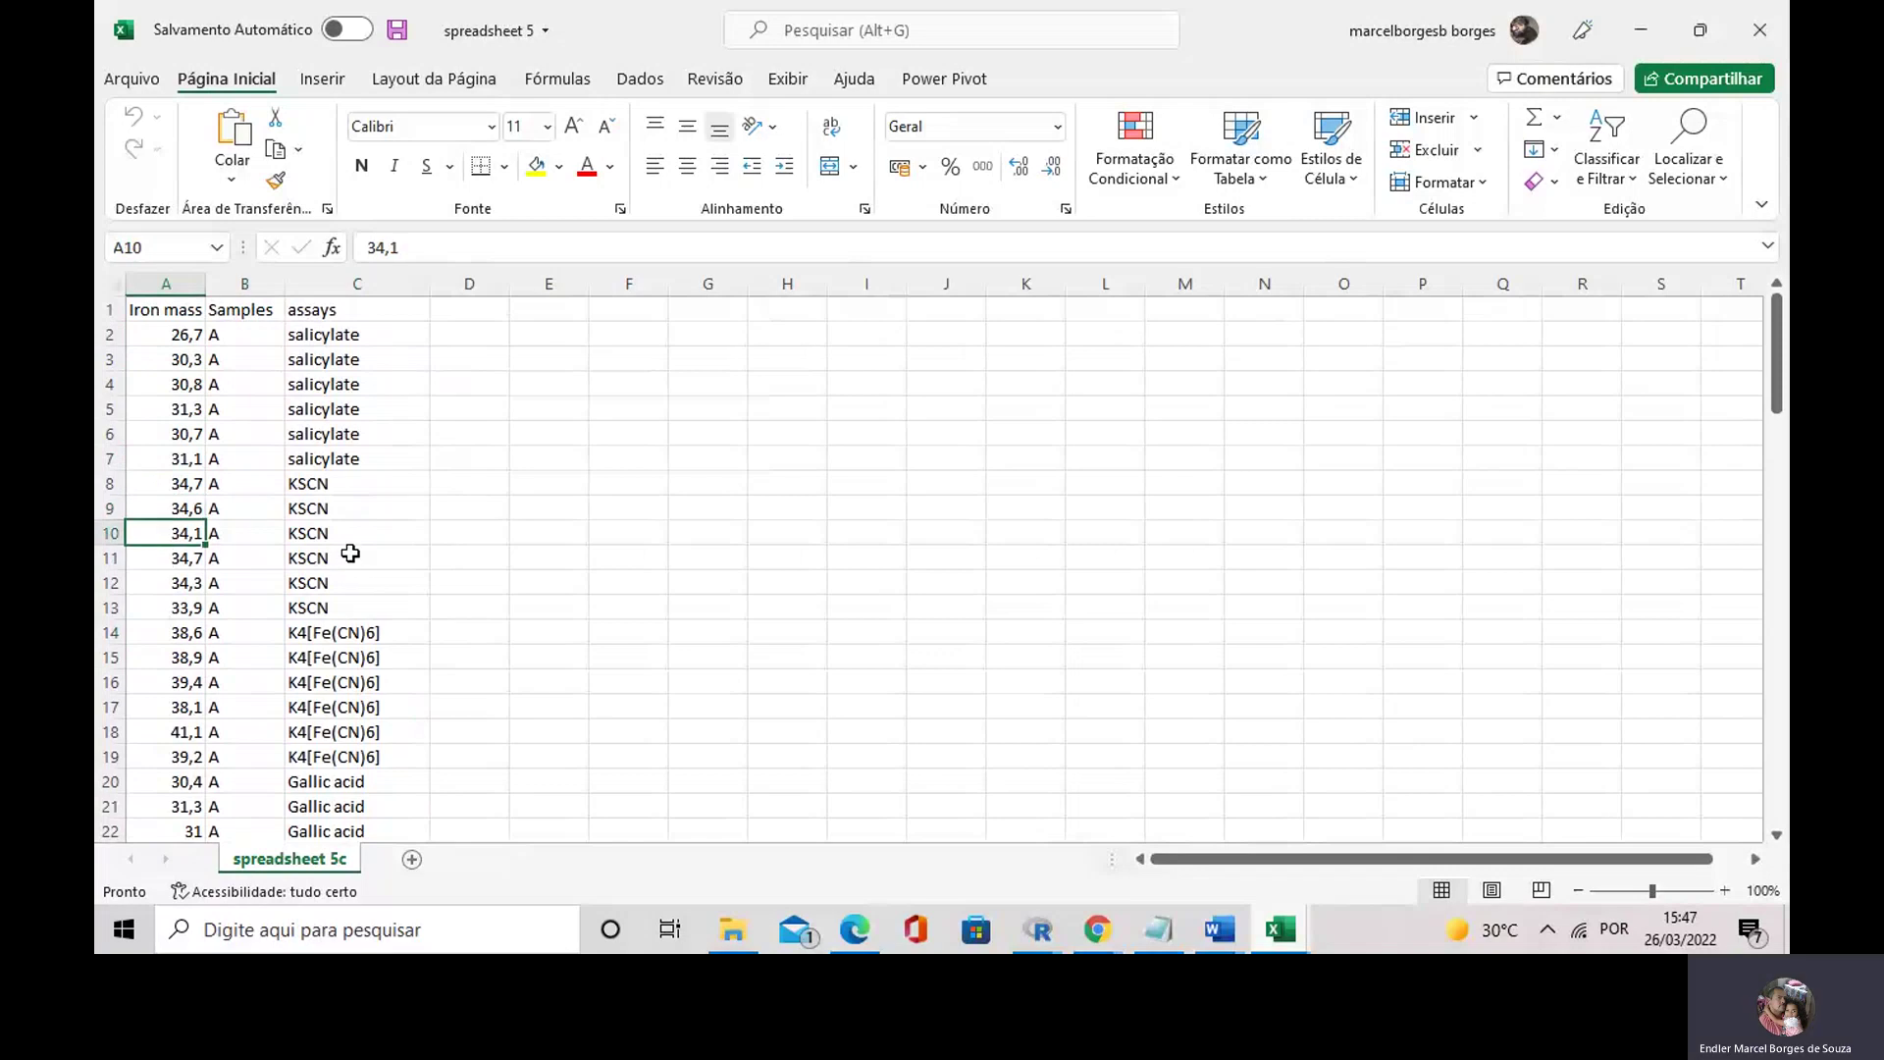
{"action": "scroll", "coordinate": [348, 555], "scroll_direction": "down", "scroll_amount": 1}
{"action": "scroll", "coordinate": [334, 589], "scroll_direction": "up", "scroll_amount": 1}
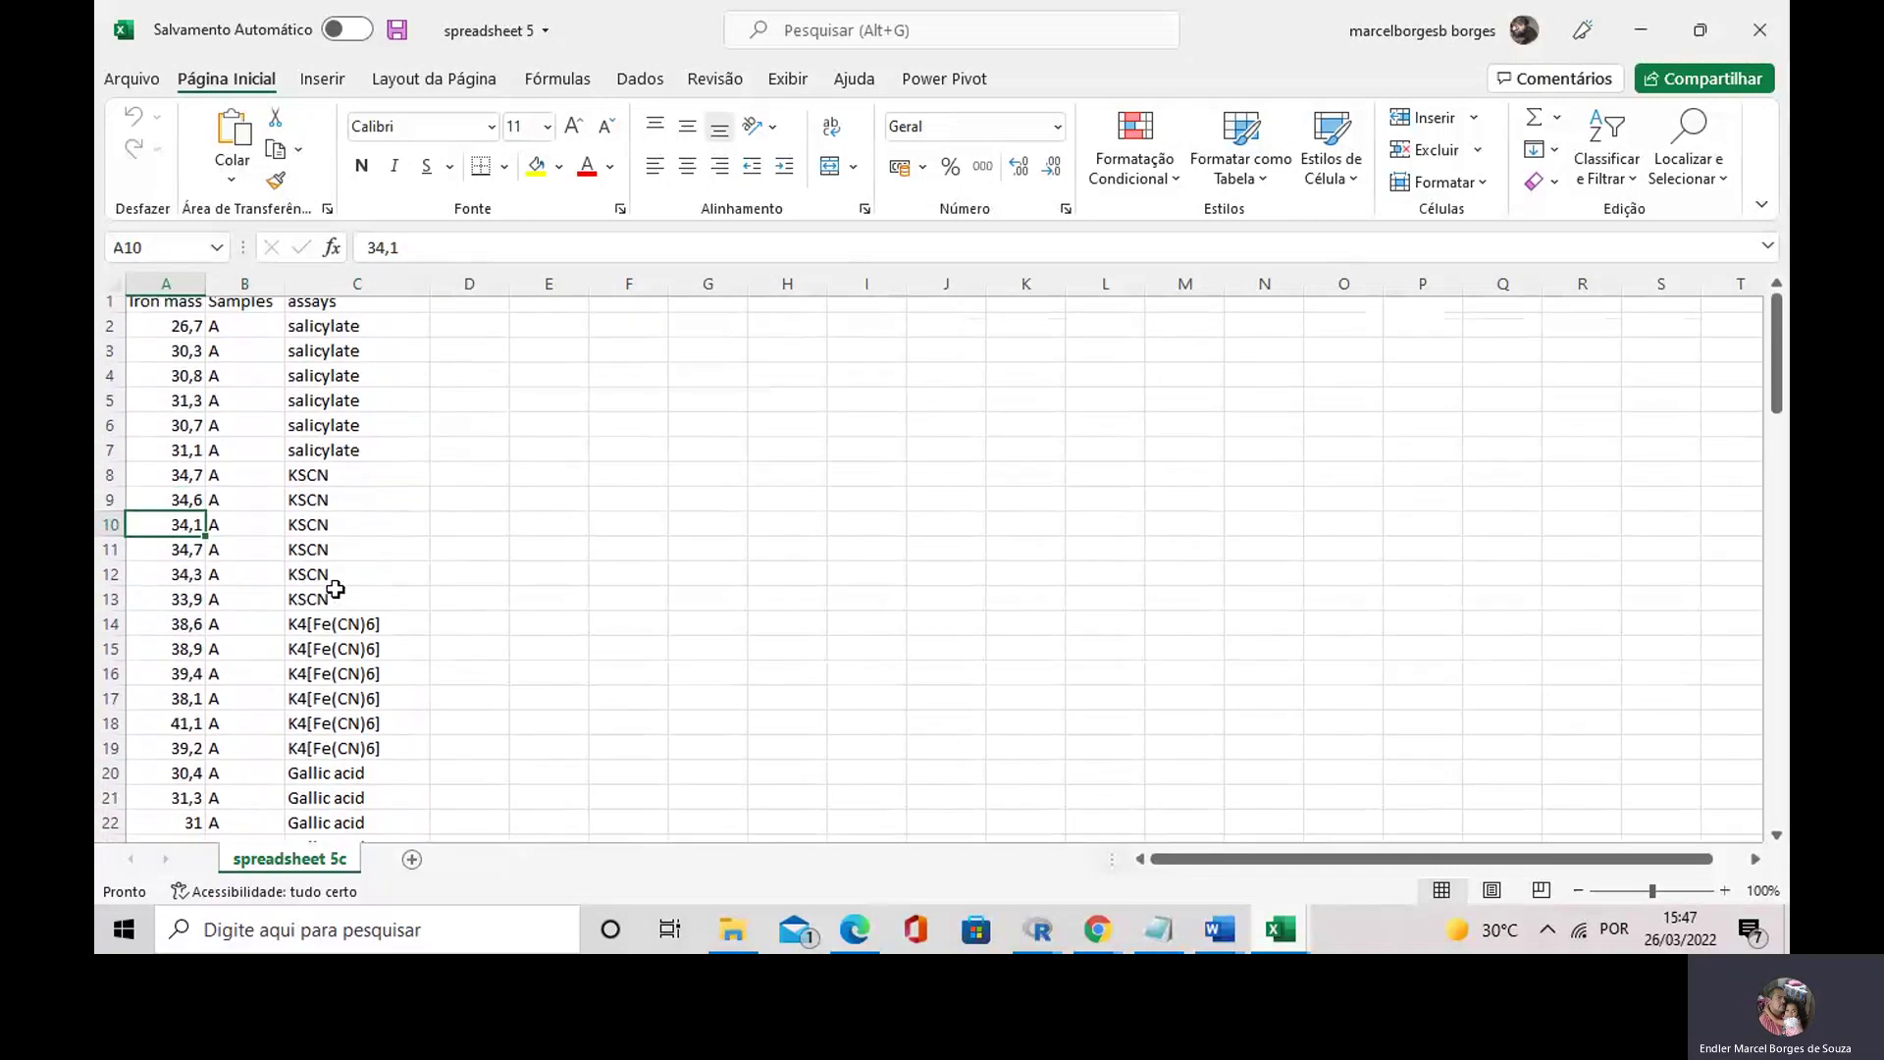
{"action": "scroll", "coordinate": [261, 429], "scroll_direction": "down", "scroll_amount": 2}
{"action": "scroll", "coordinate": [253, 408], "scroll_direction": "up", "scroll_amount": 2}
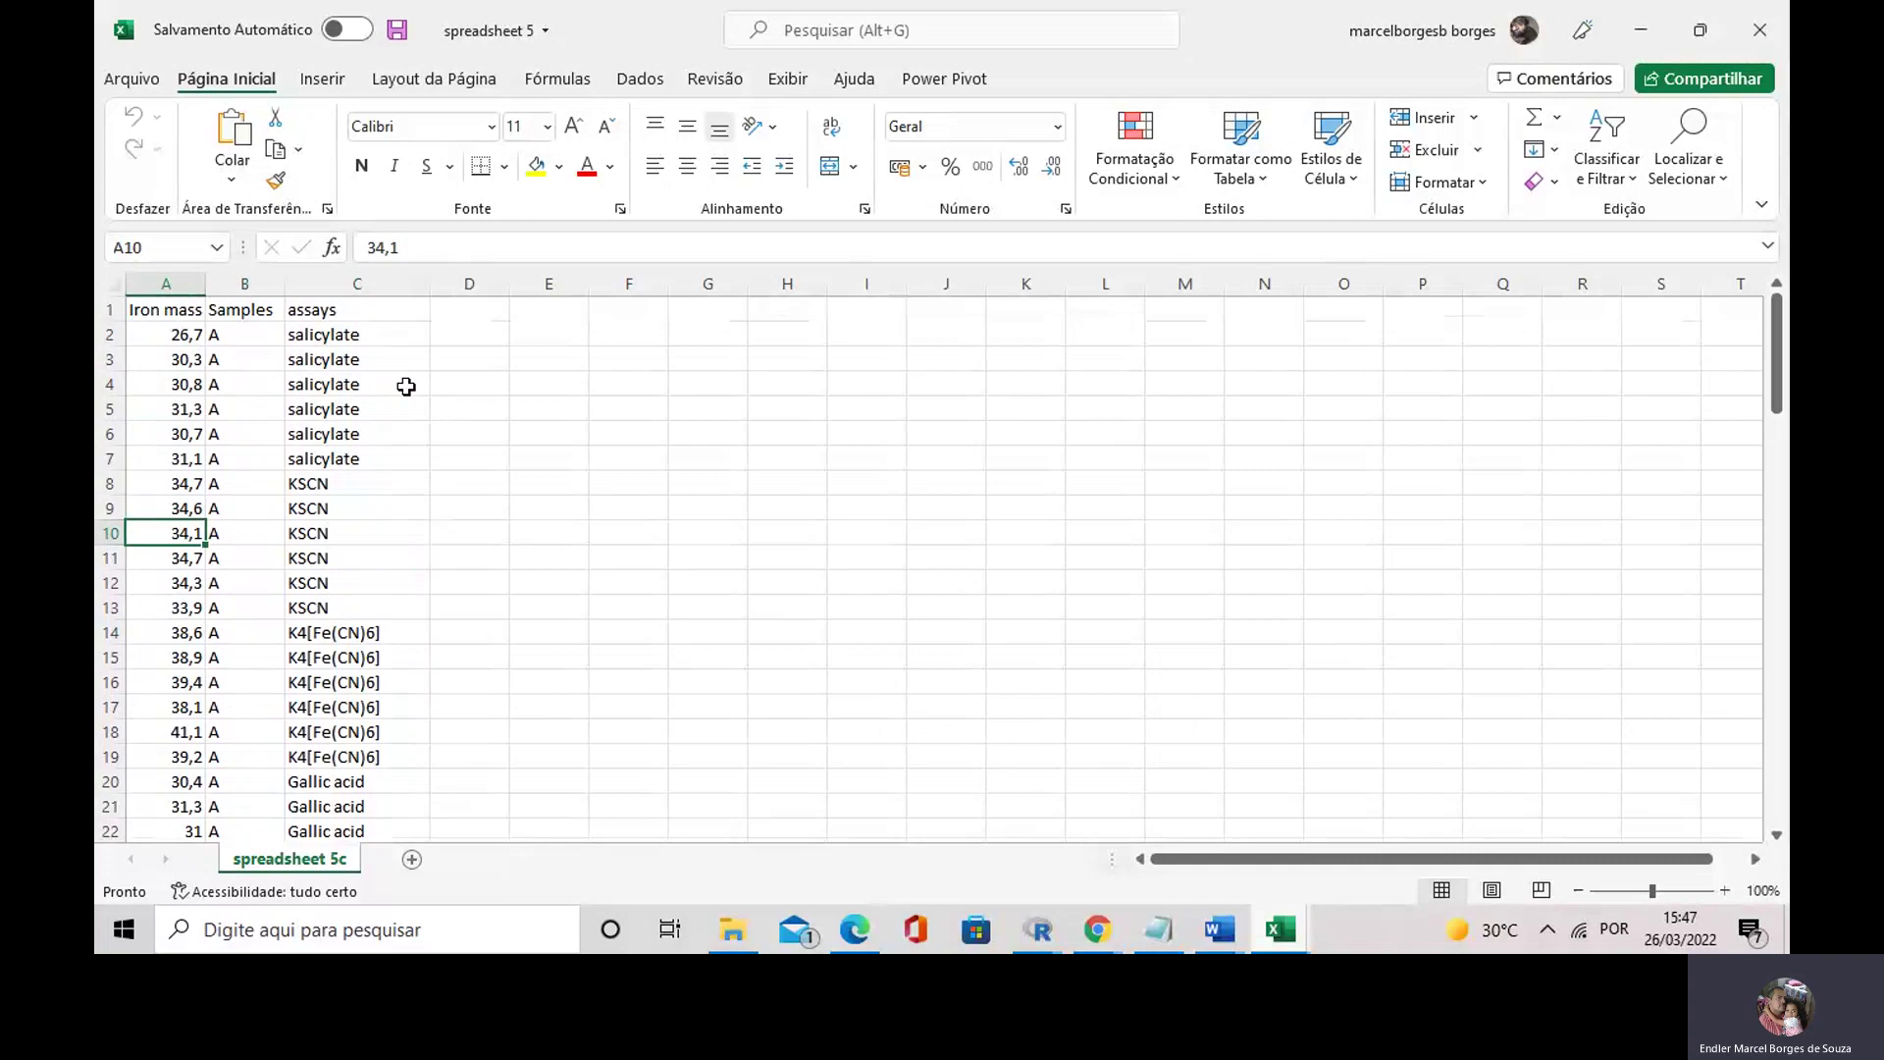
{"action": "left_click", "coordinate": [401, 384]}
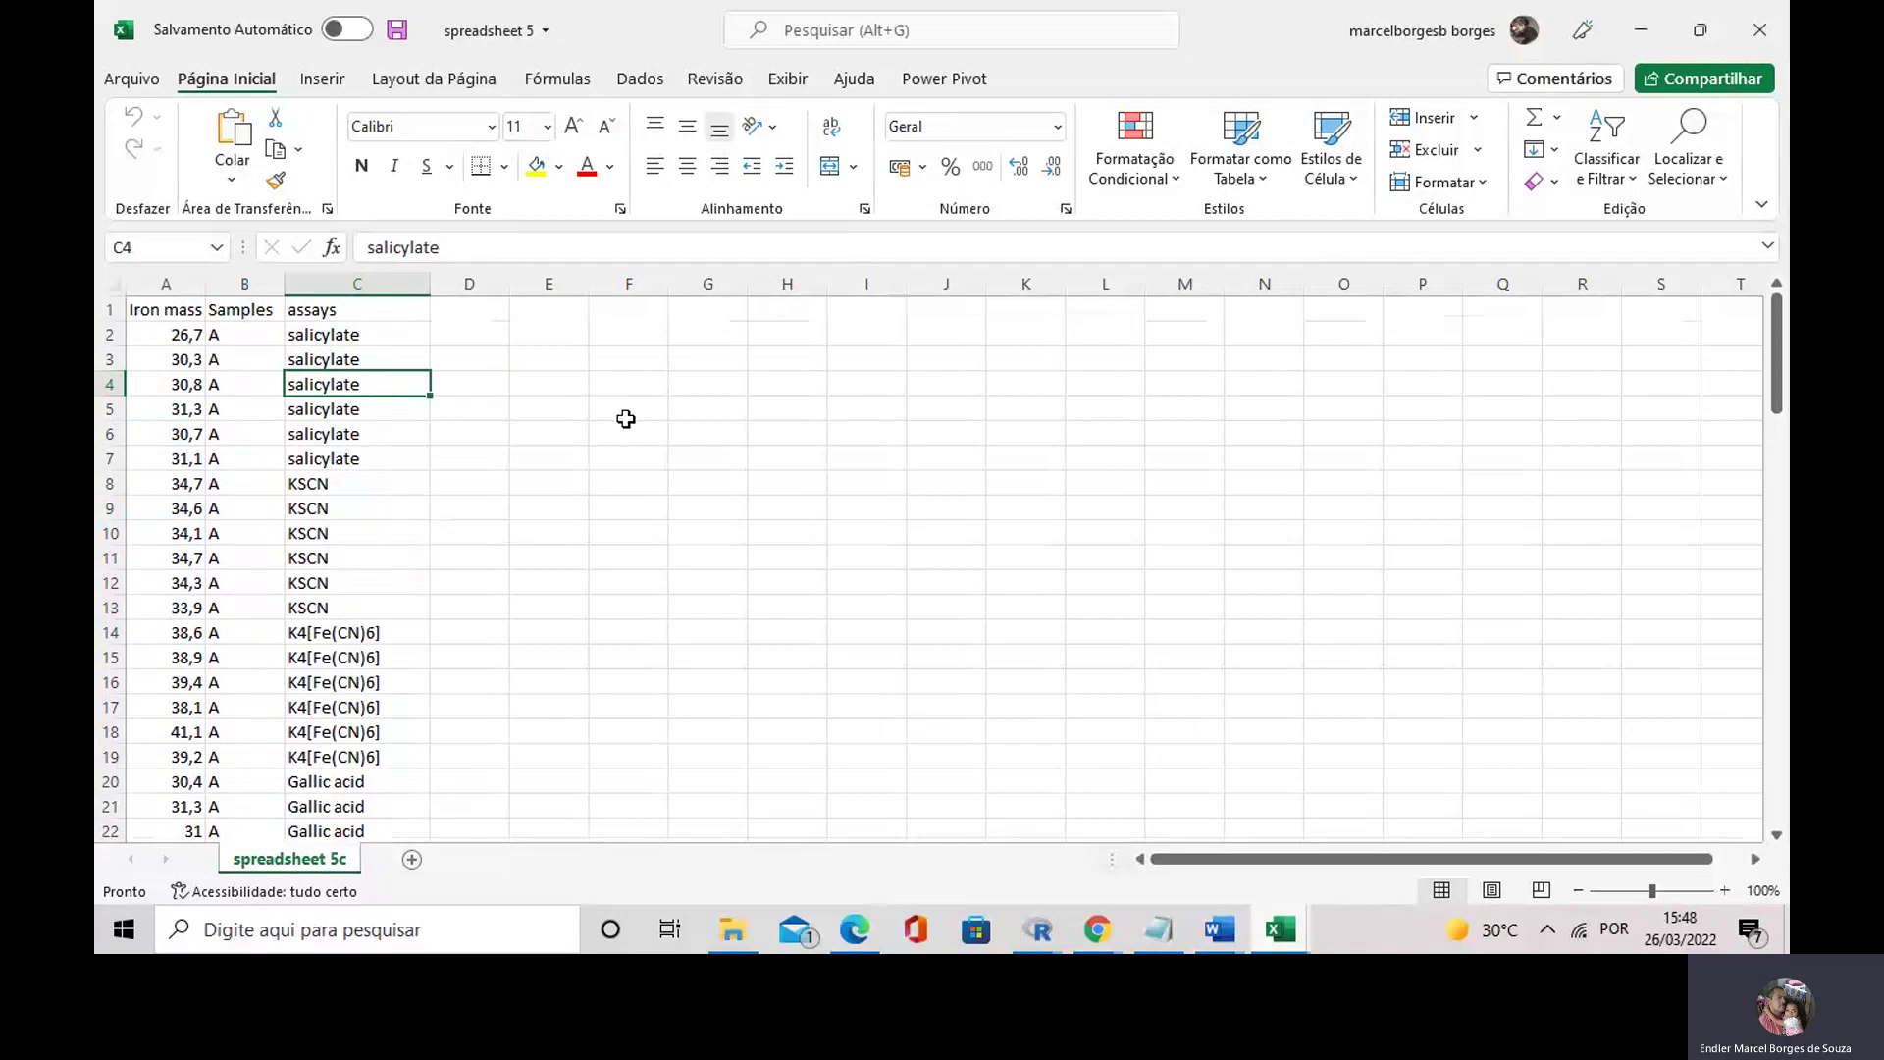
- Switch to R Commander and import the Excel workbook spreadsheet 5 as Dataset, with variable names in the first row and character data converted to factors
{"action": "left_click", "coordinate": [1038, 930]}
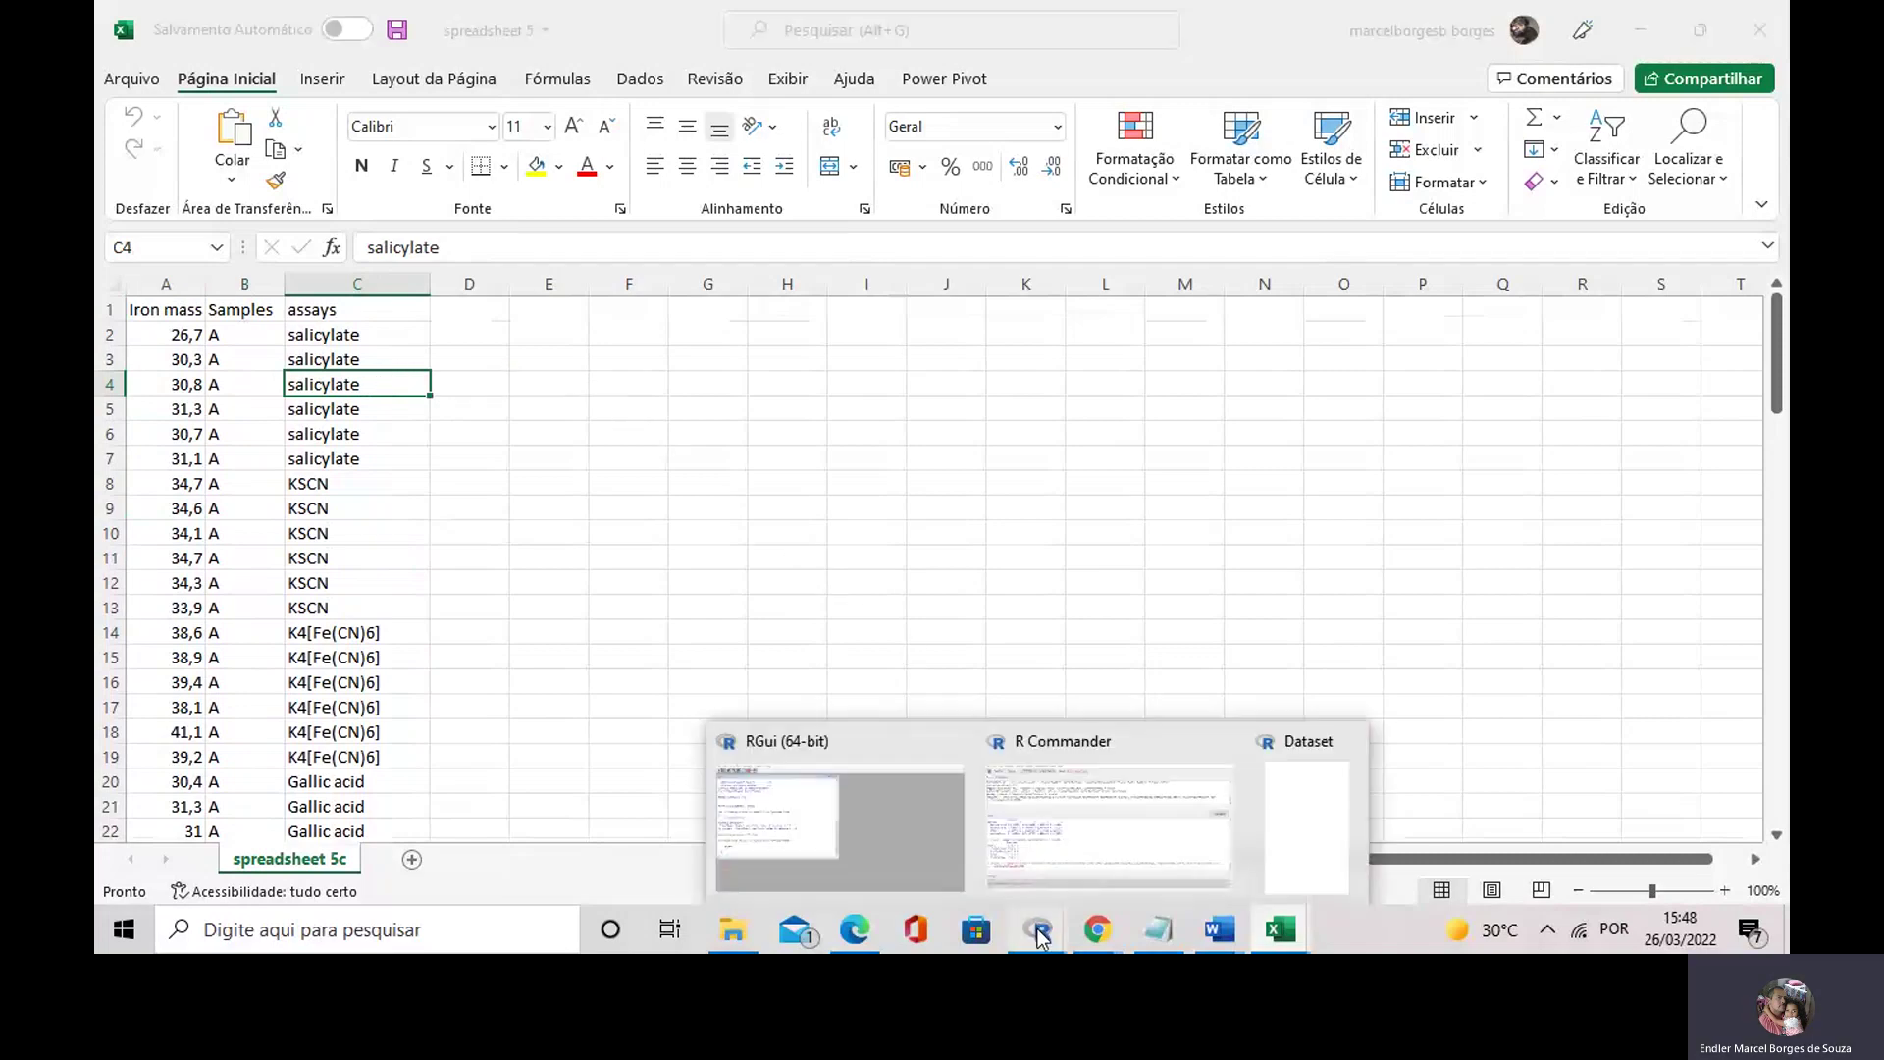
{"action": "left_click", "coordinate": [1037, 845]}
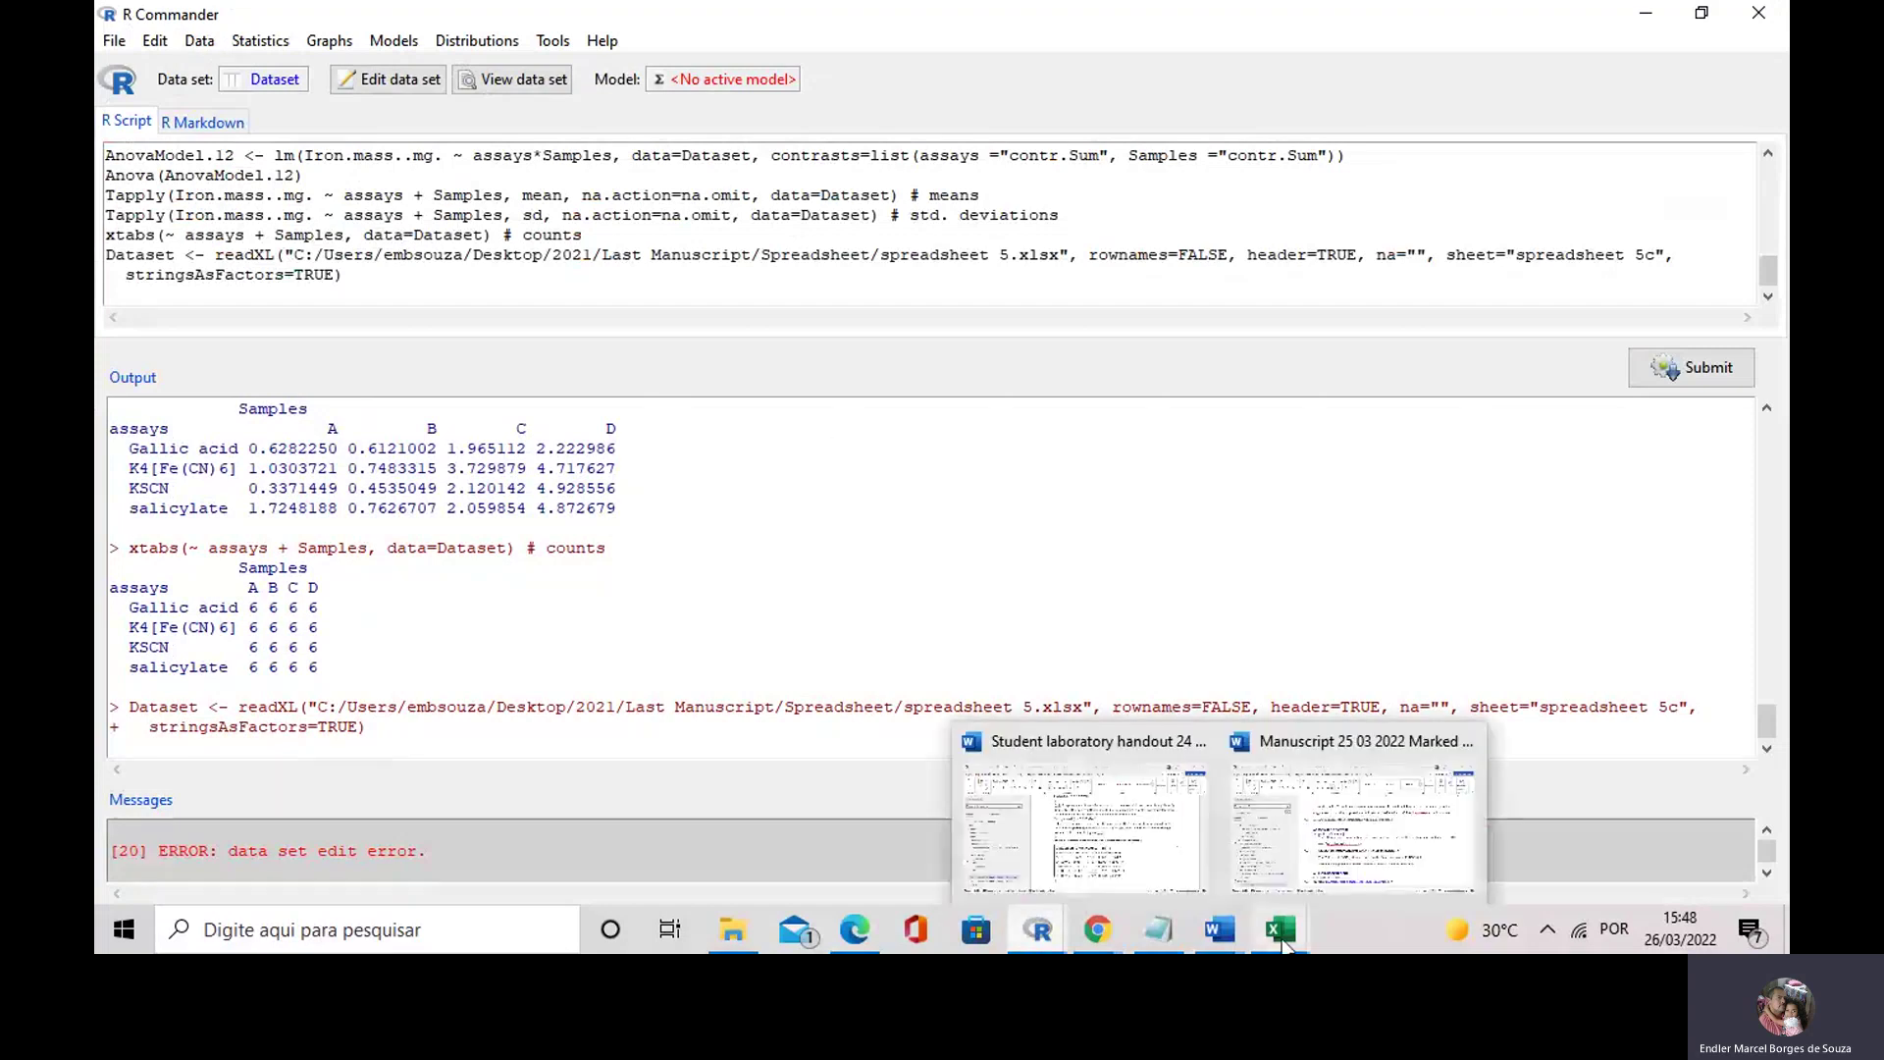
{"action": "mouse_move", "coordinate": [1280, 929]}
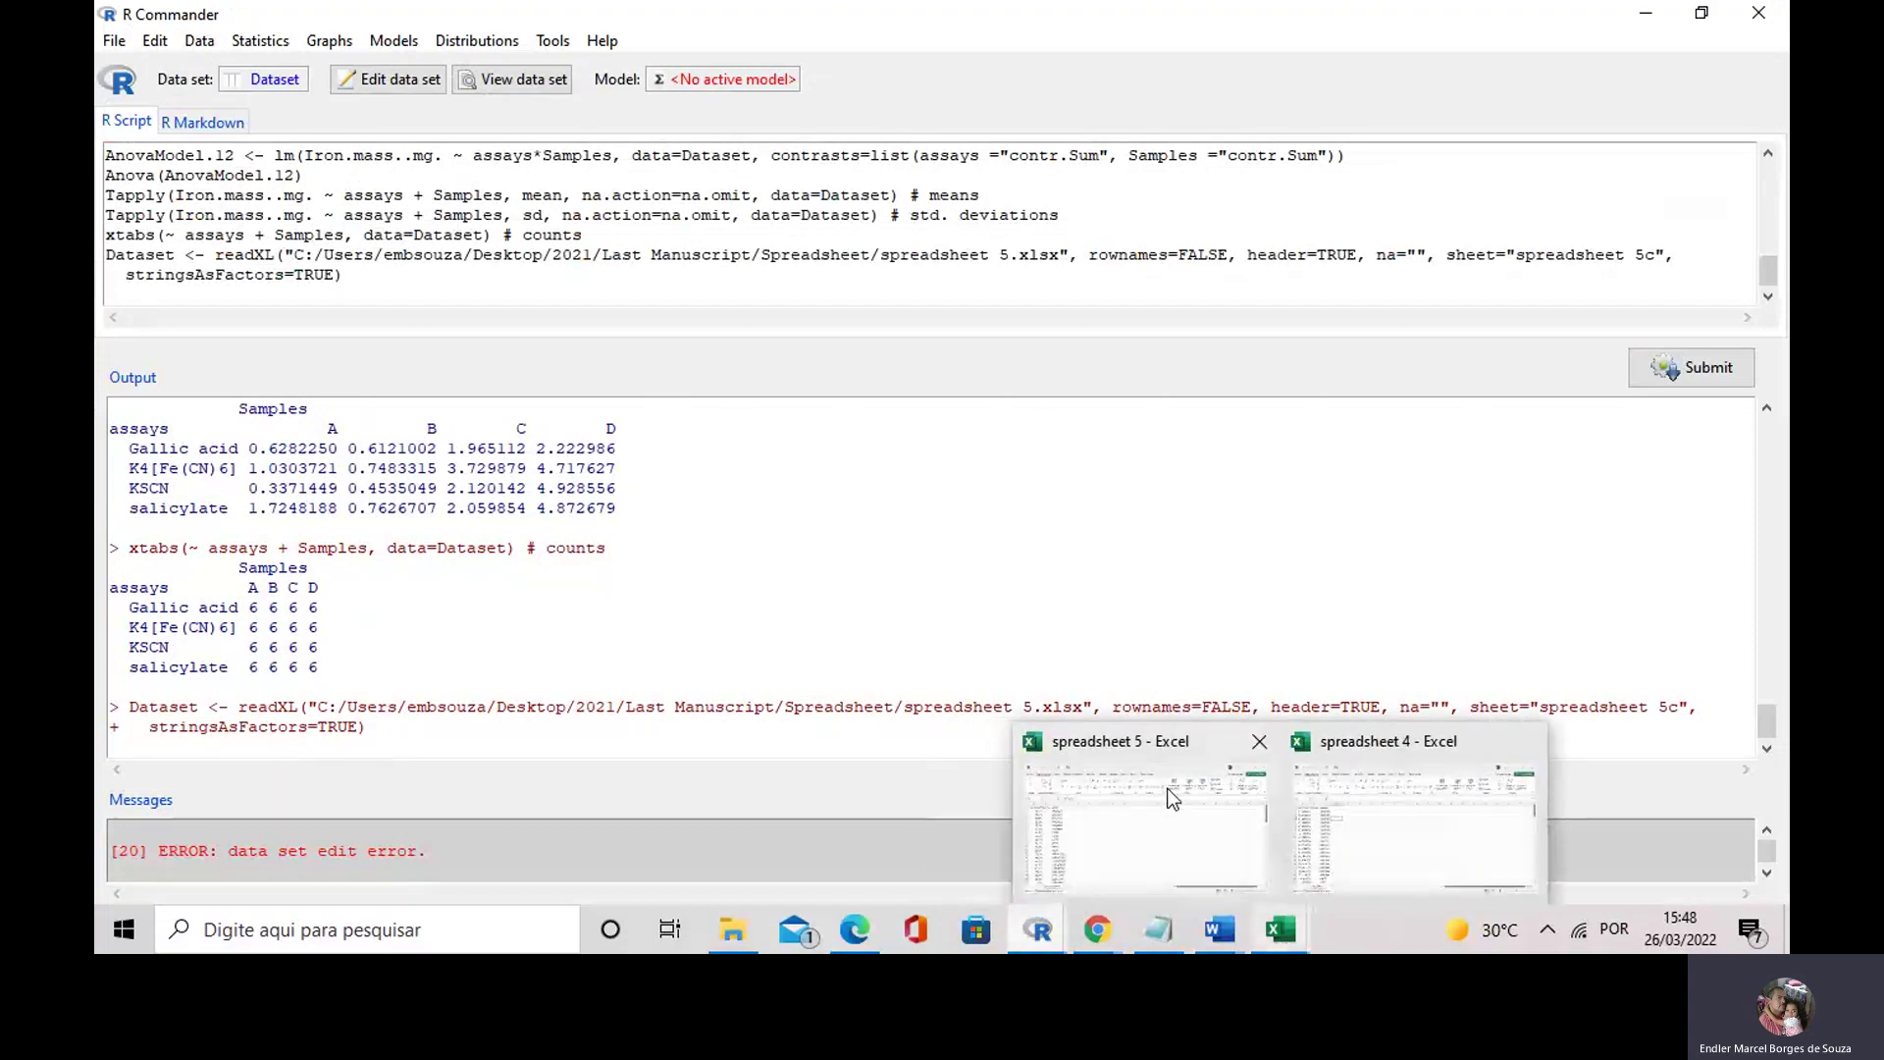
{"action": "mouse_move", "coordinate": [1169, 796]}
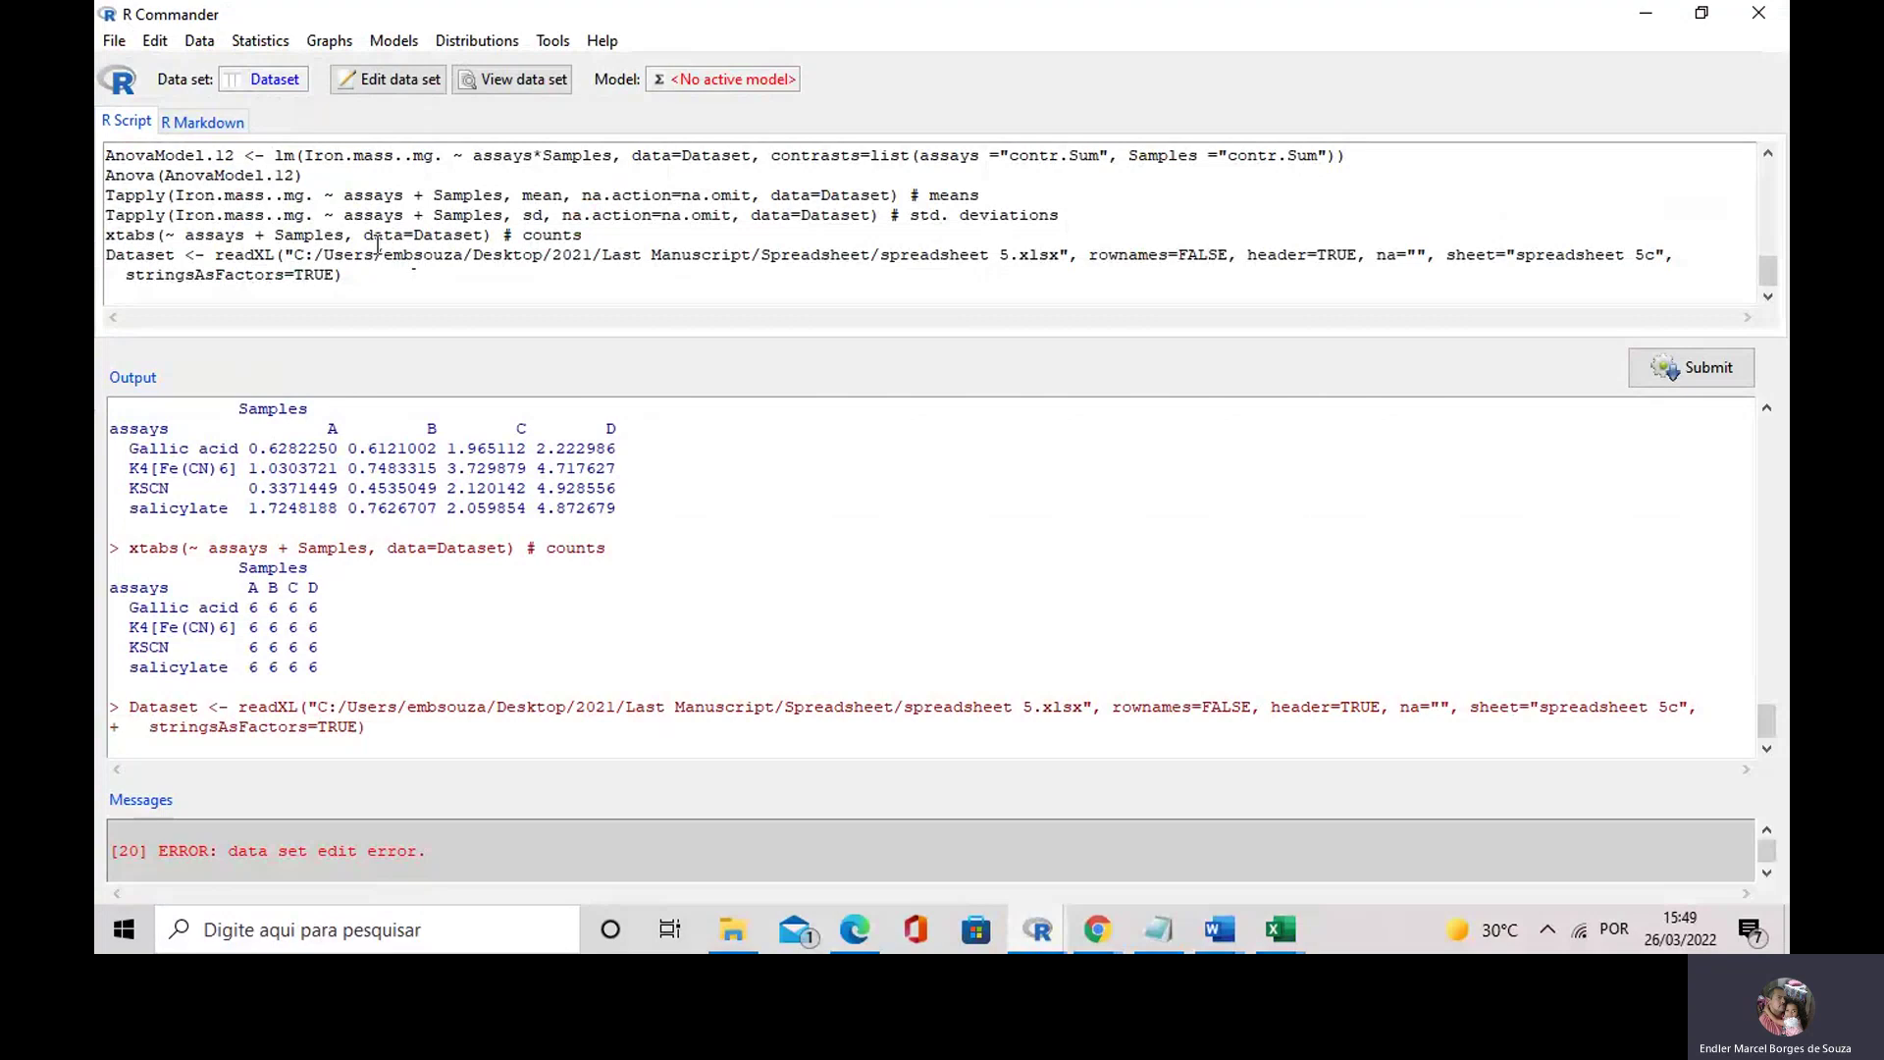
{"action": "left_click", "coordinate": [200, 42]}
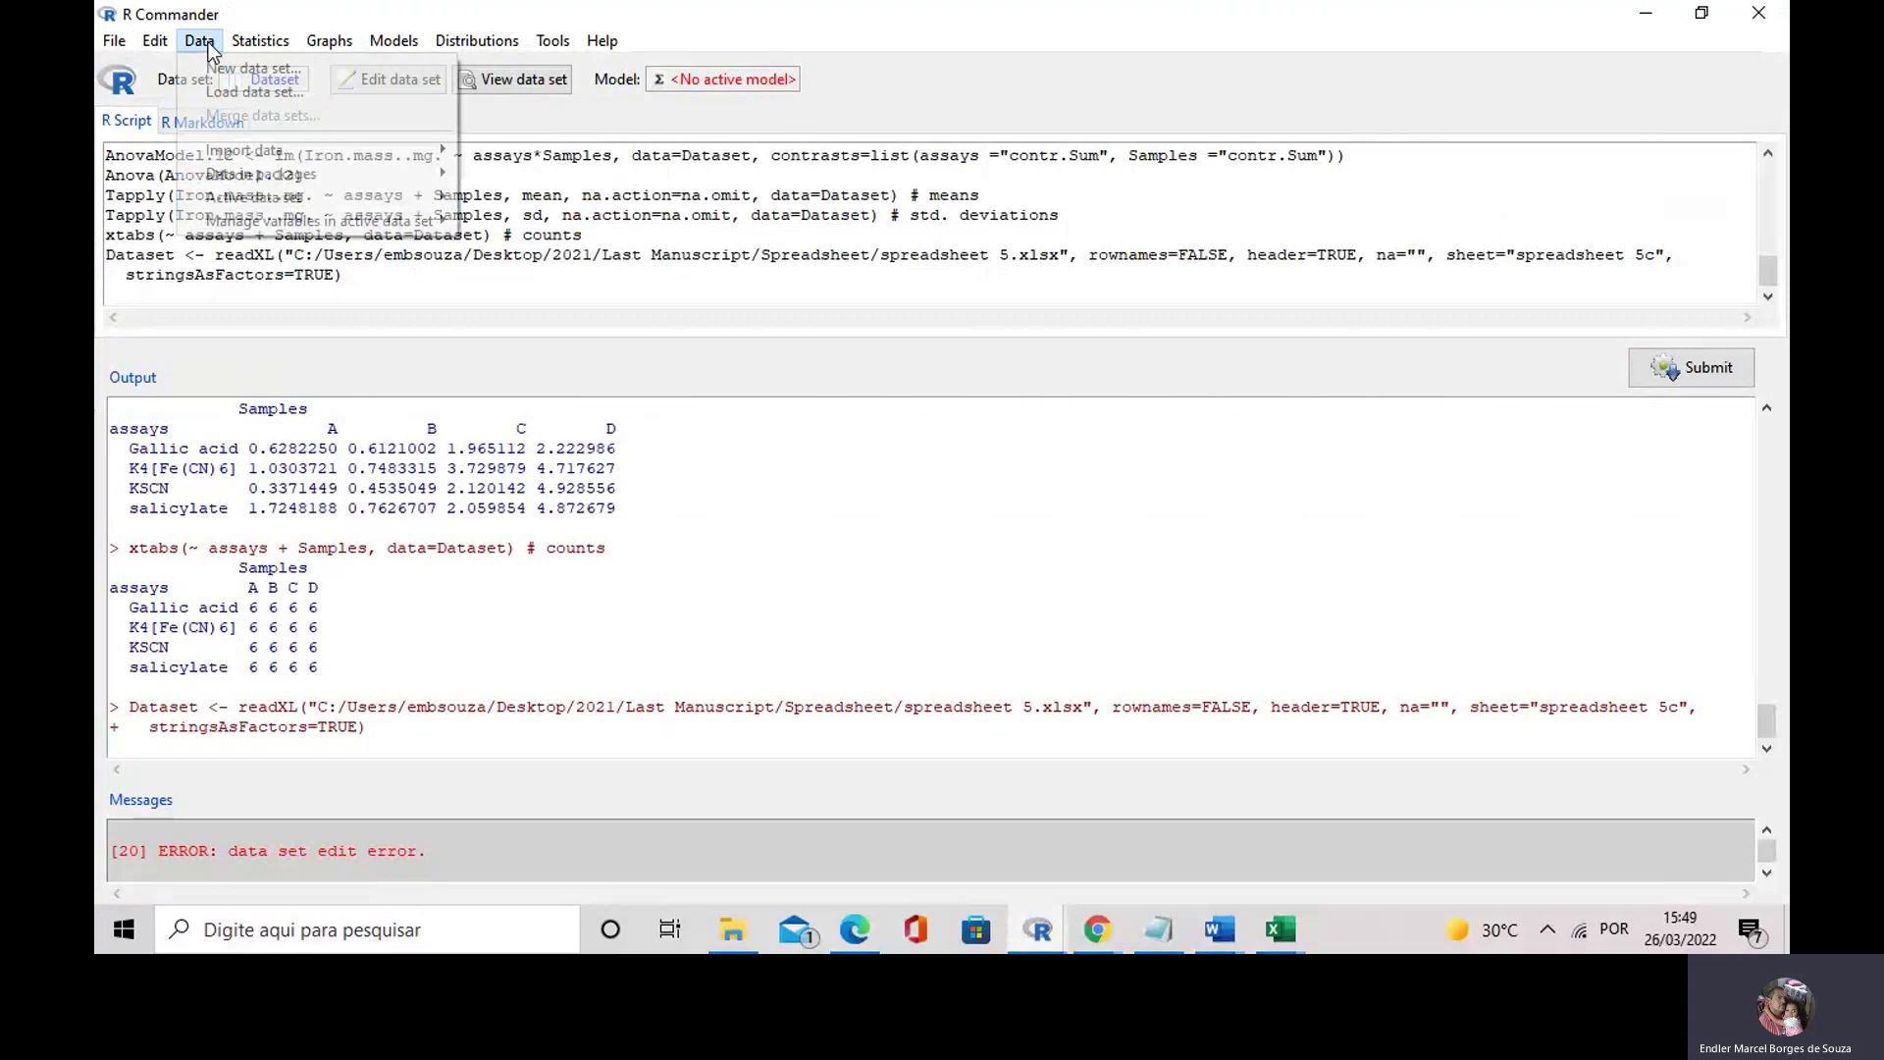
{"action": "mouse_move", "coordinate": [245, 152]}
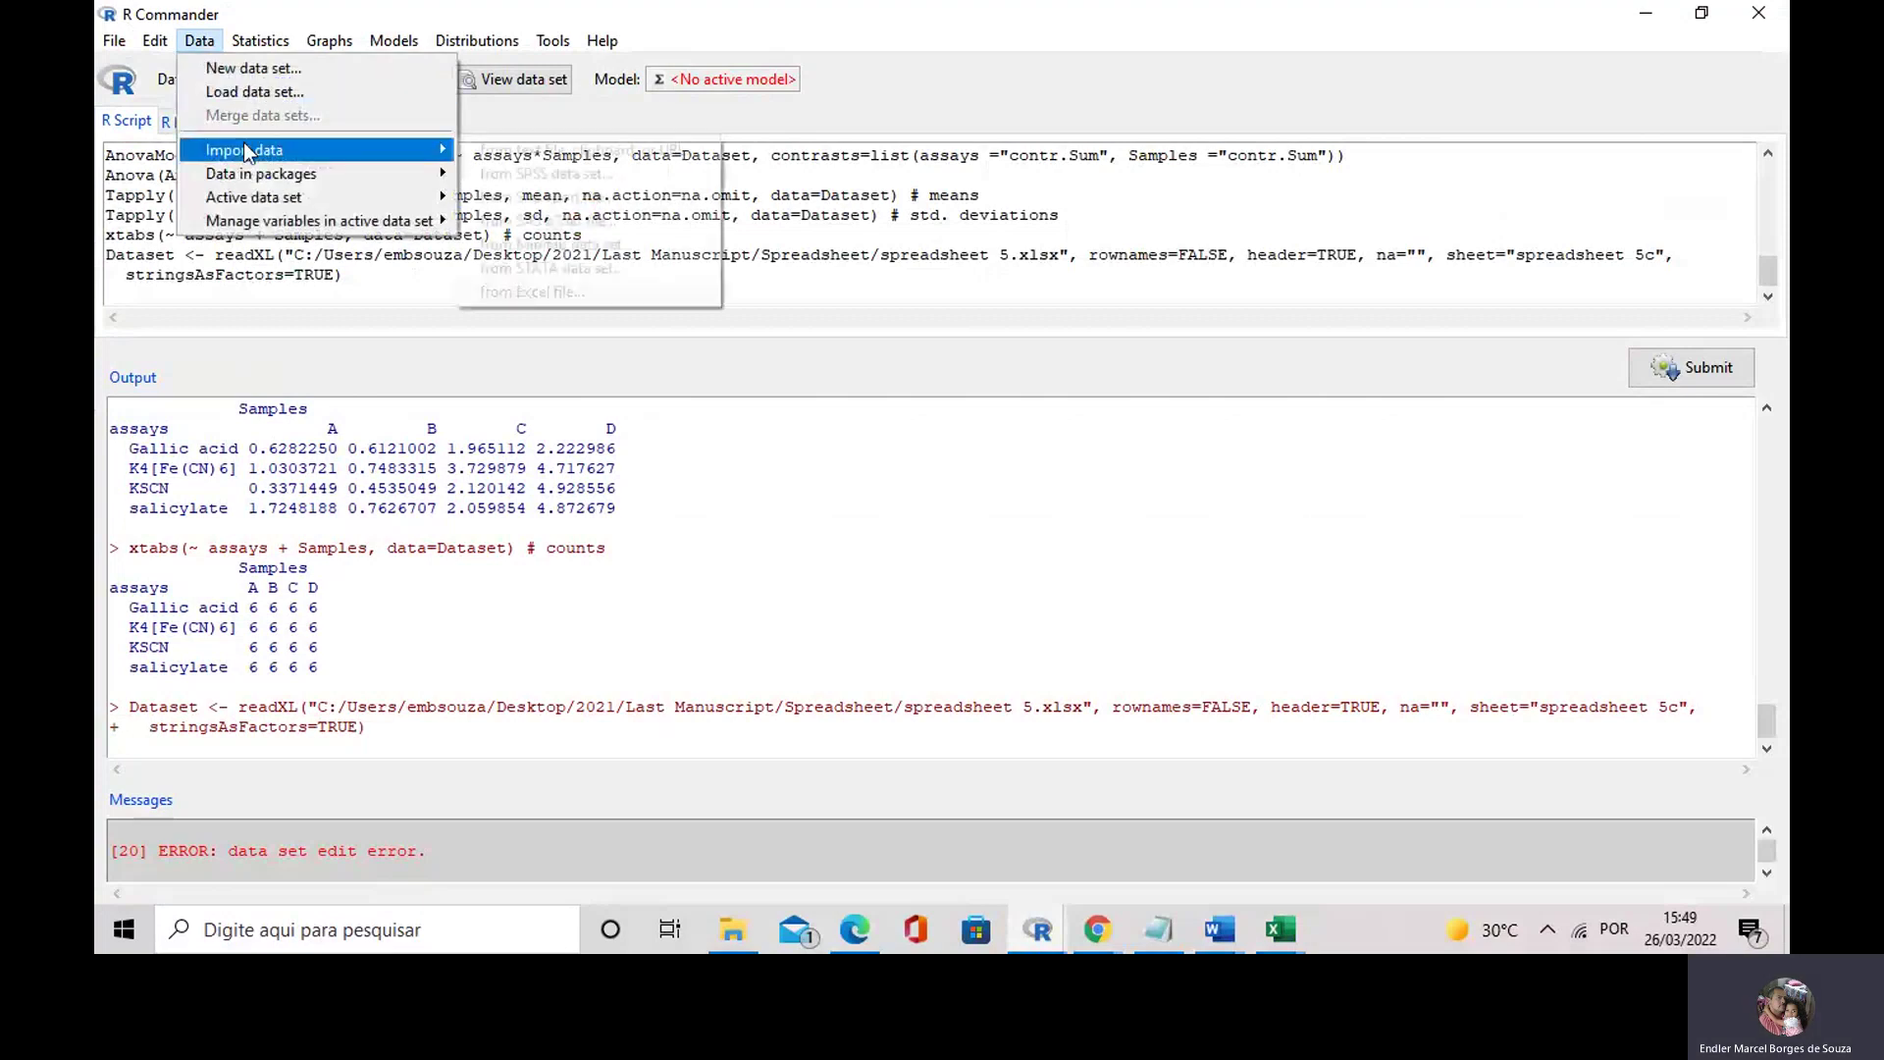
{"action": "left_click", "coordinate": [545, 294]}
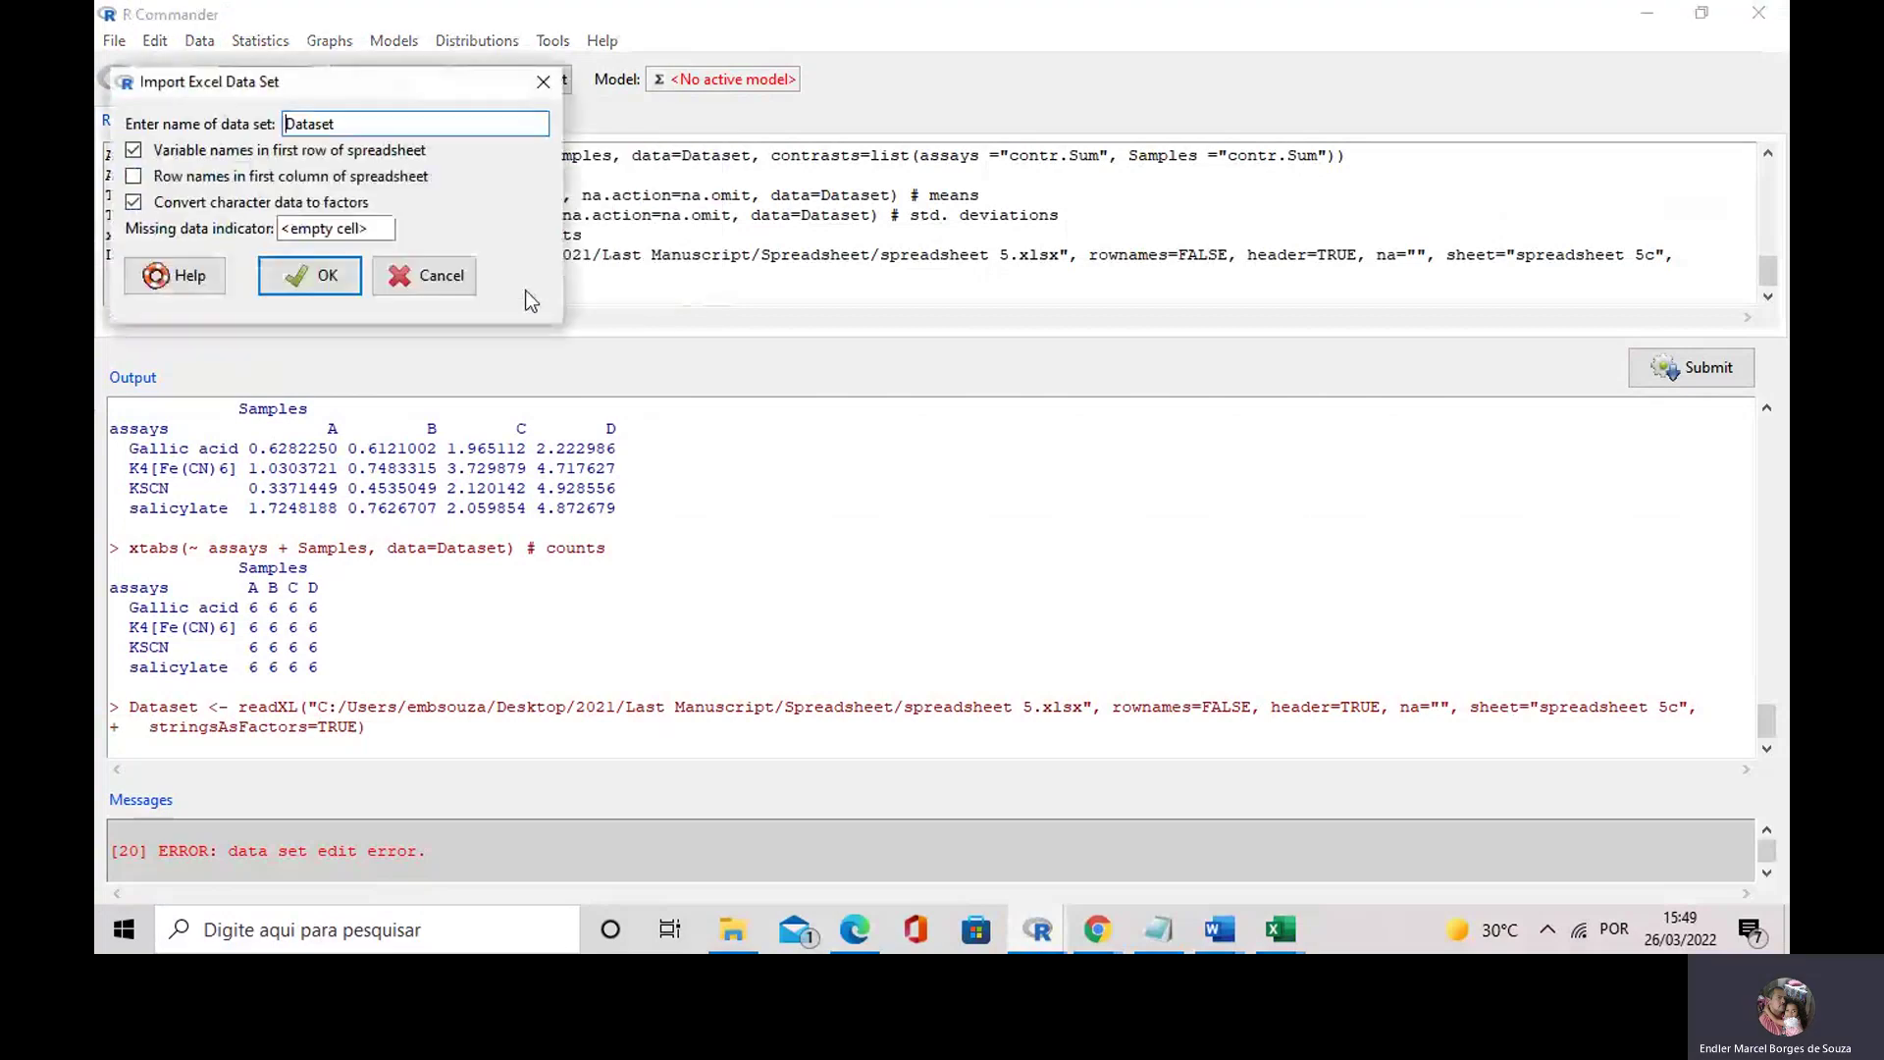
{"action": "left_click", "coordinate": [309, 279]}
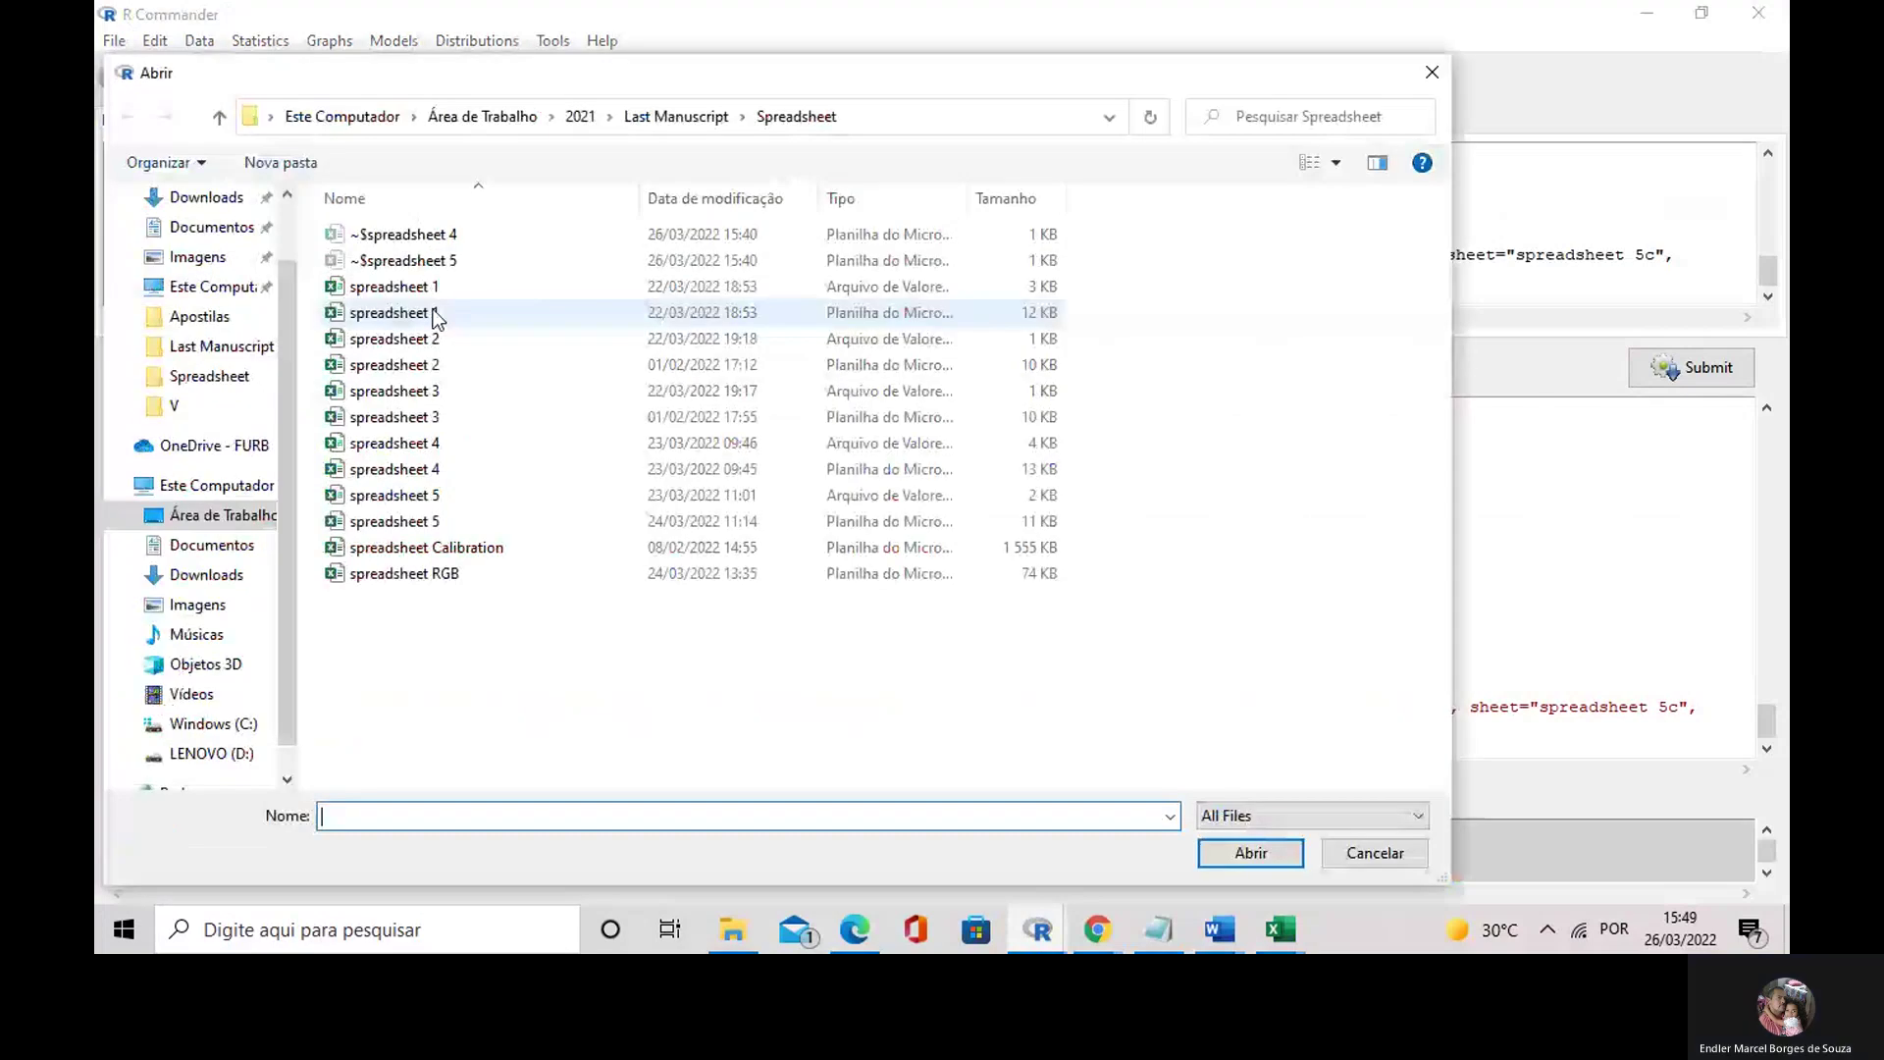
{"action": "left_click", "coordinate": [834, 521]}
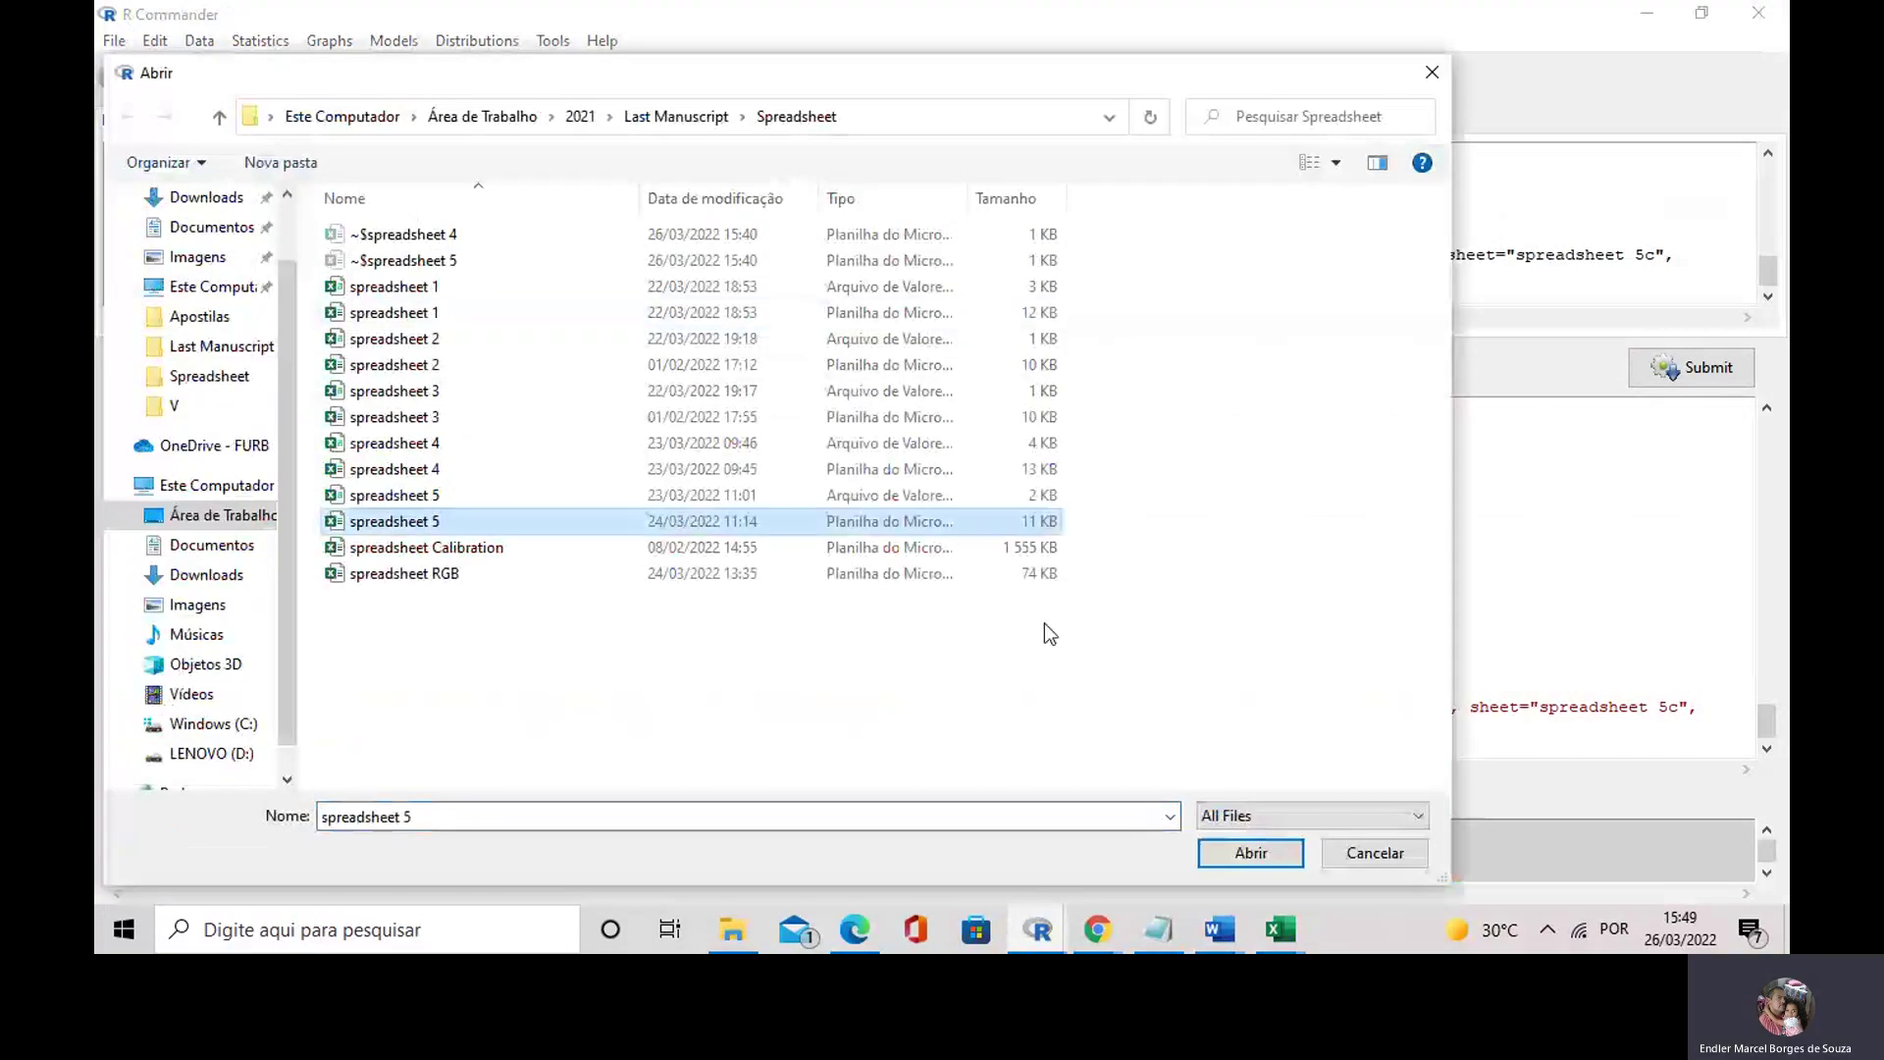
{"action": "left_click", "coordinate": [1258, 851]}
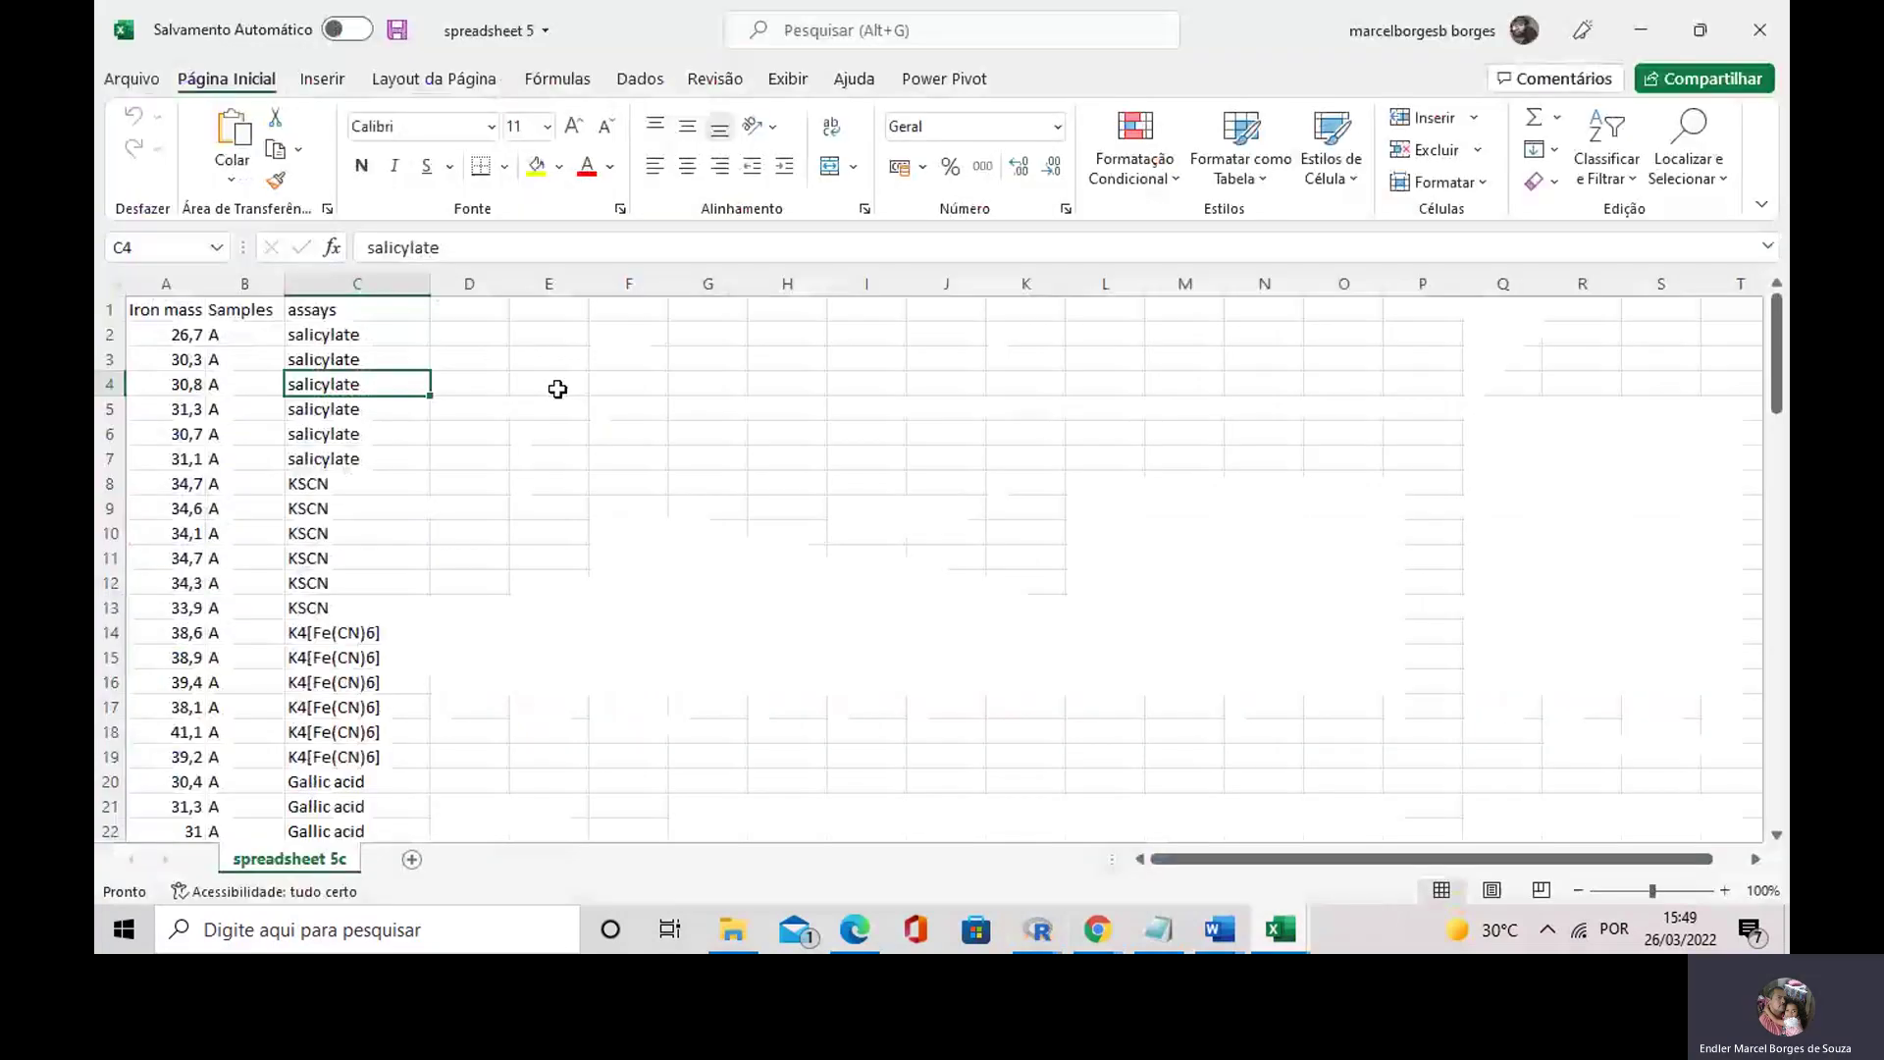
- Review the Samples and assays columns of spreadsheet 5 in Excel again
{"action": "scroll", "coordinate": [557, 388], "scroll_direction": "down", "scroll_amount": 4}
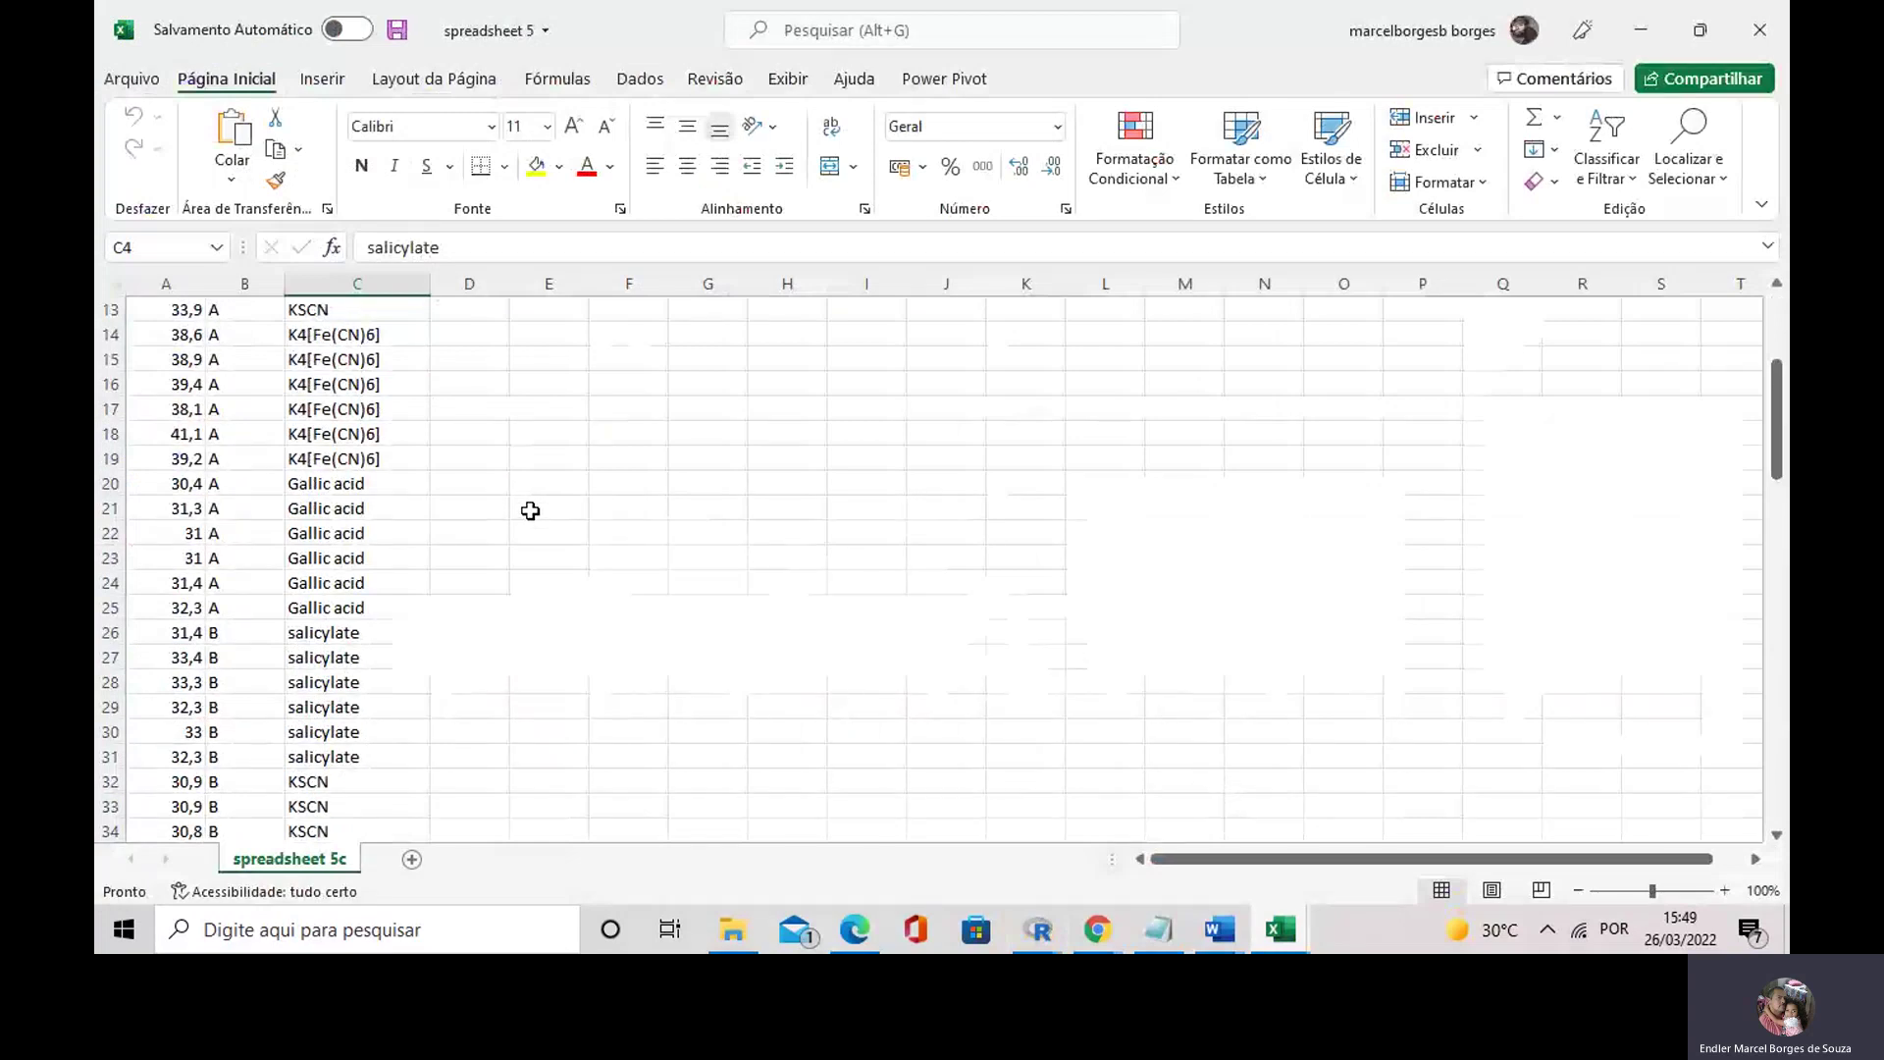
{"action": "scroll", "coordinate": [525, 510], "scroll_direction": "up", "scroll_amount": 2}
{"action": "scroll", "coordinate": [459, 405], "scroll_direction": "up", "scroll_amount": 2}
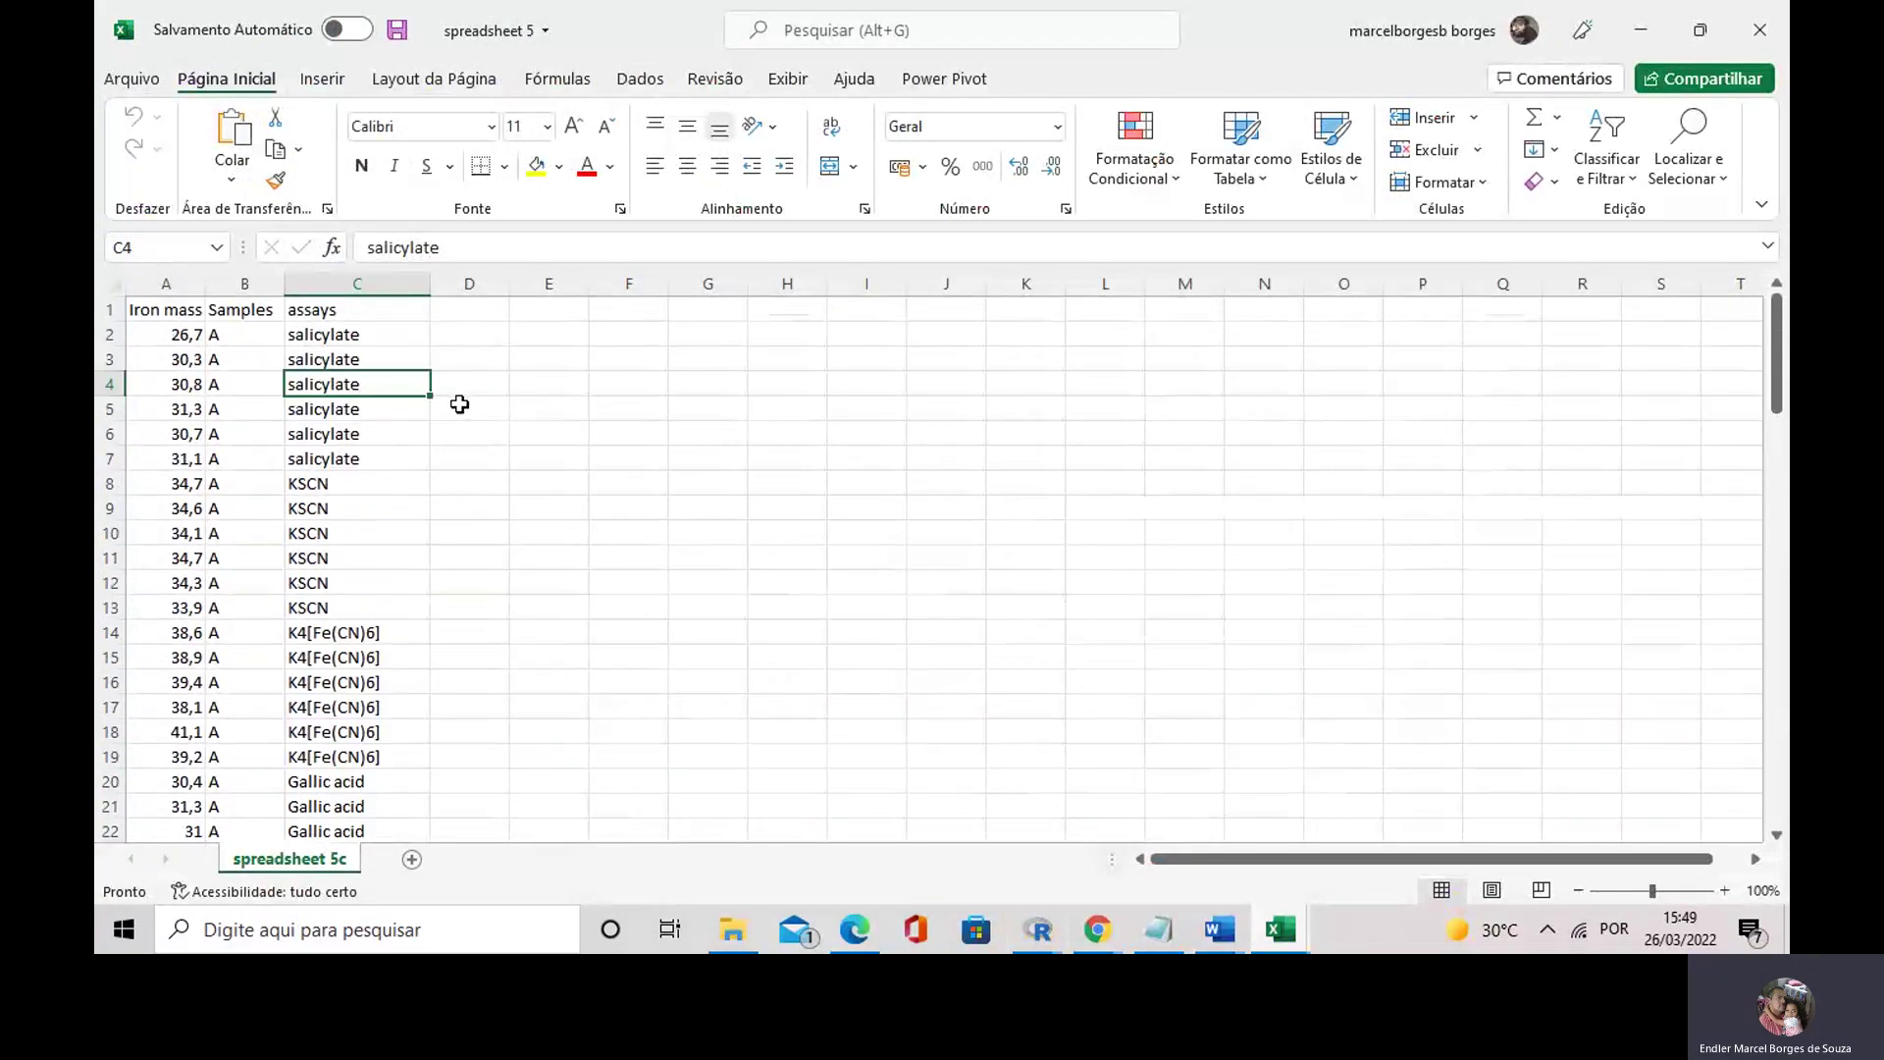
{"action": "left_click", "coordinate": [258, 345]}
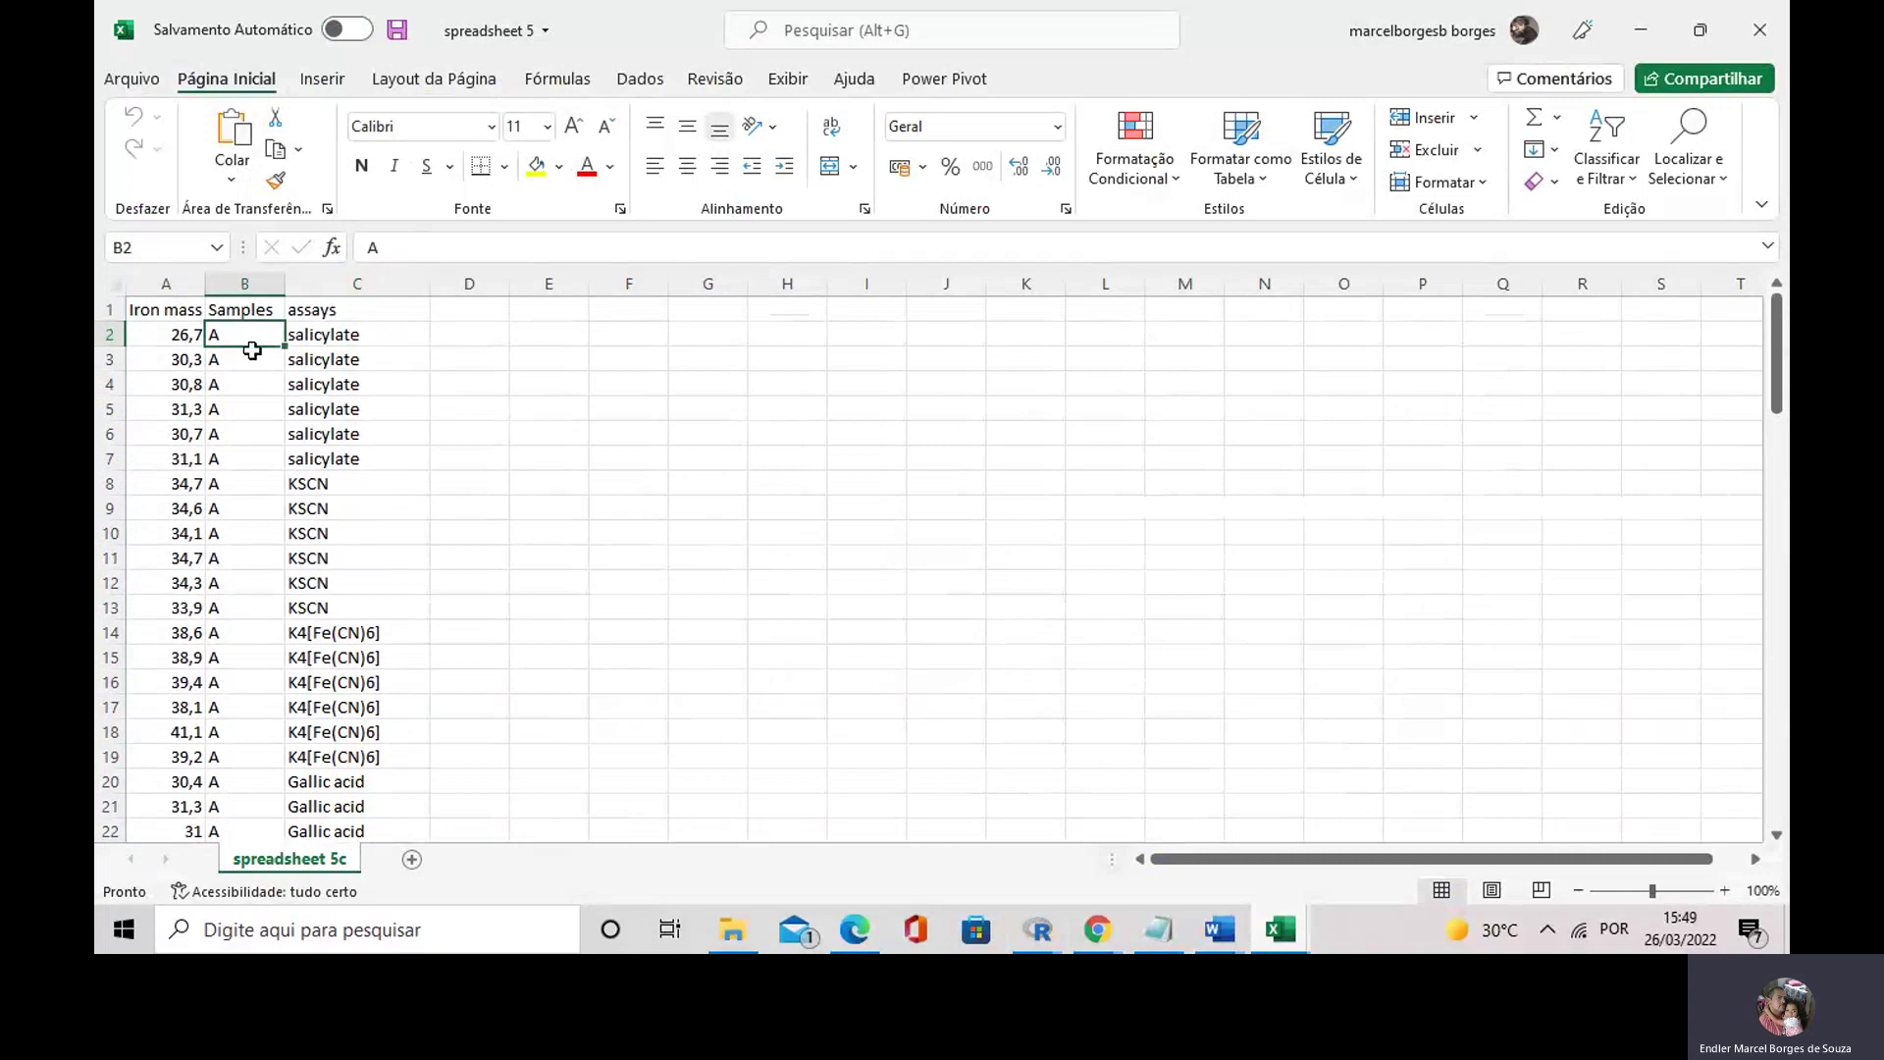
{"action": "scroll", "coordinate": [261, 418], "scroll_direction": "down", "scroll_amount": 1}
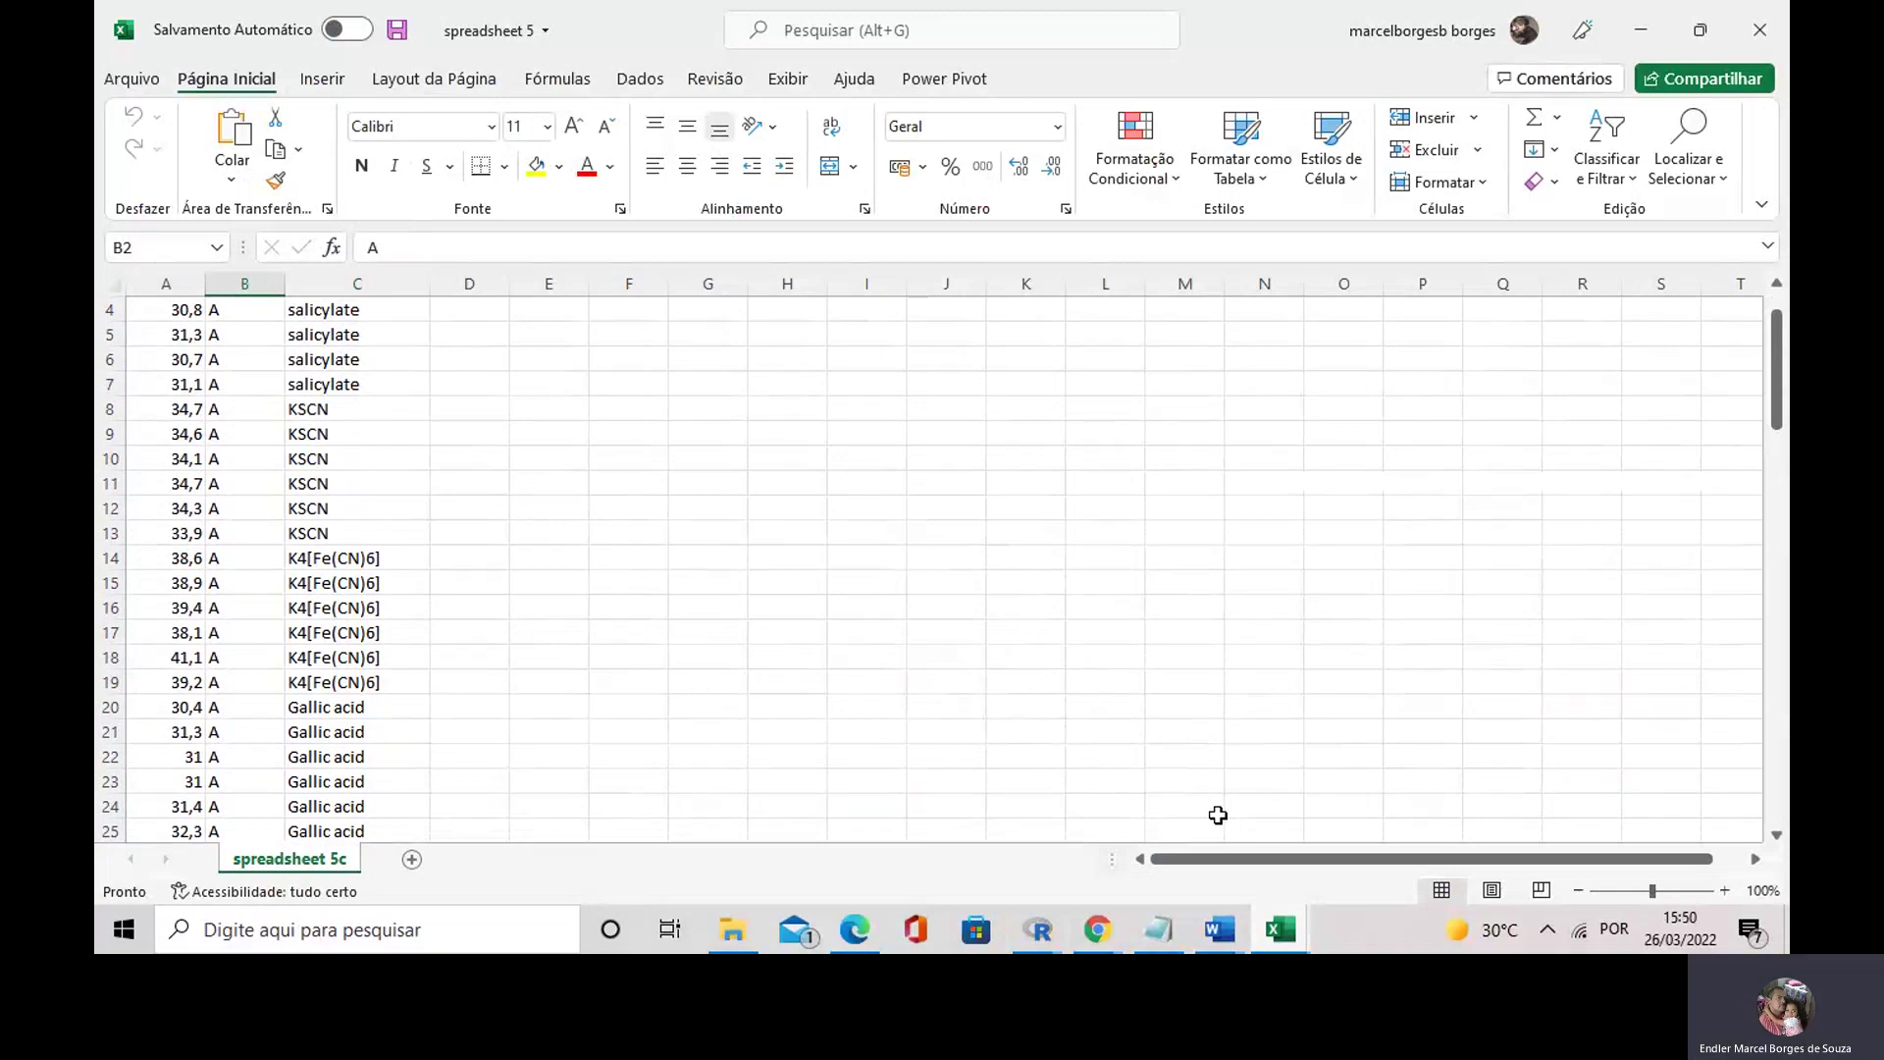
- Switch to R Commander and run a one-way ANOVA of Iron.mass..mg. by Samples, with pairwise comparisons, 0.95 confidence level and Welch F-test
{"action": "mouse_move", "coordinate": [1020, 942]}
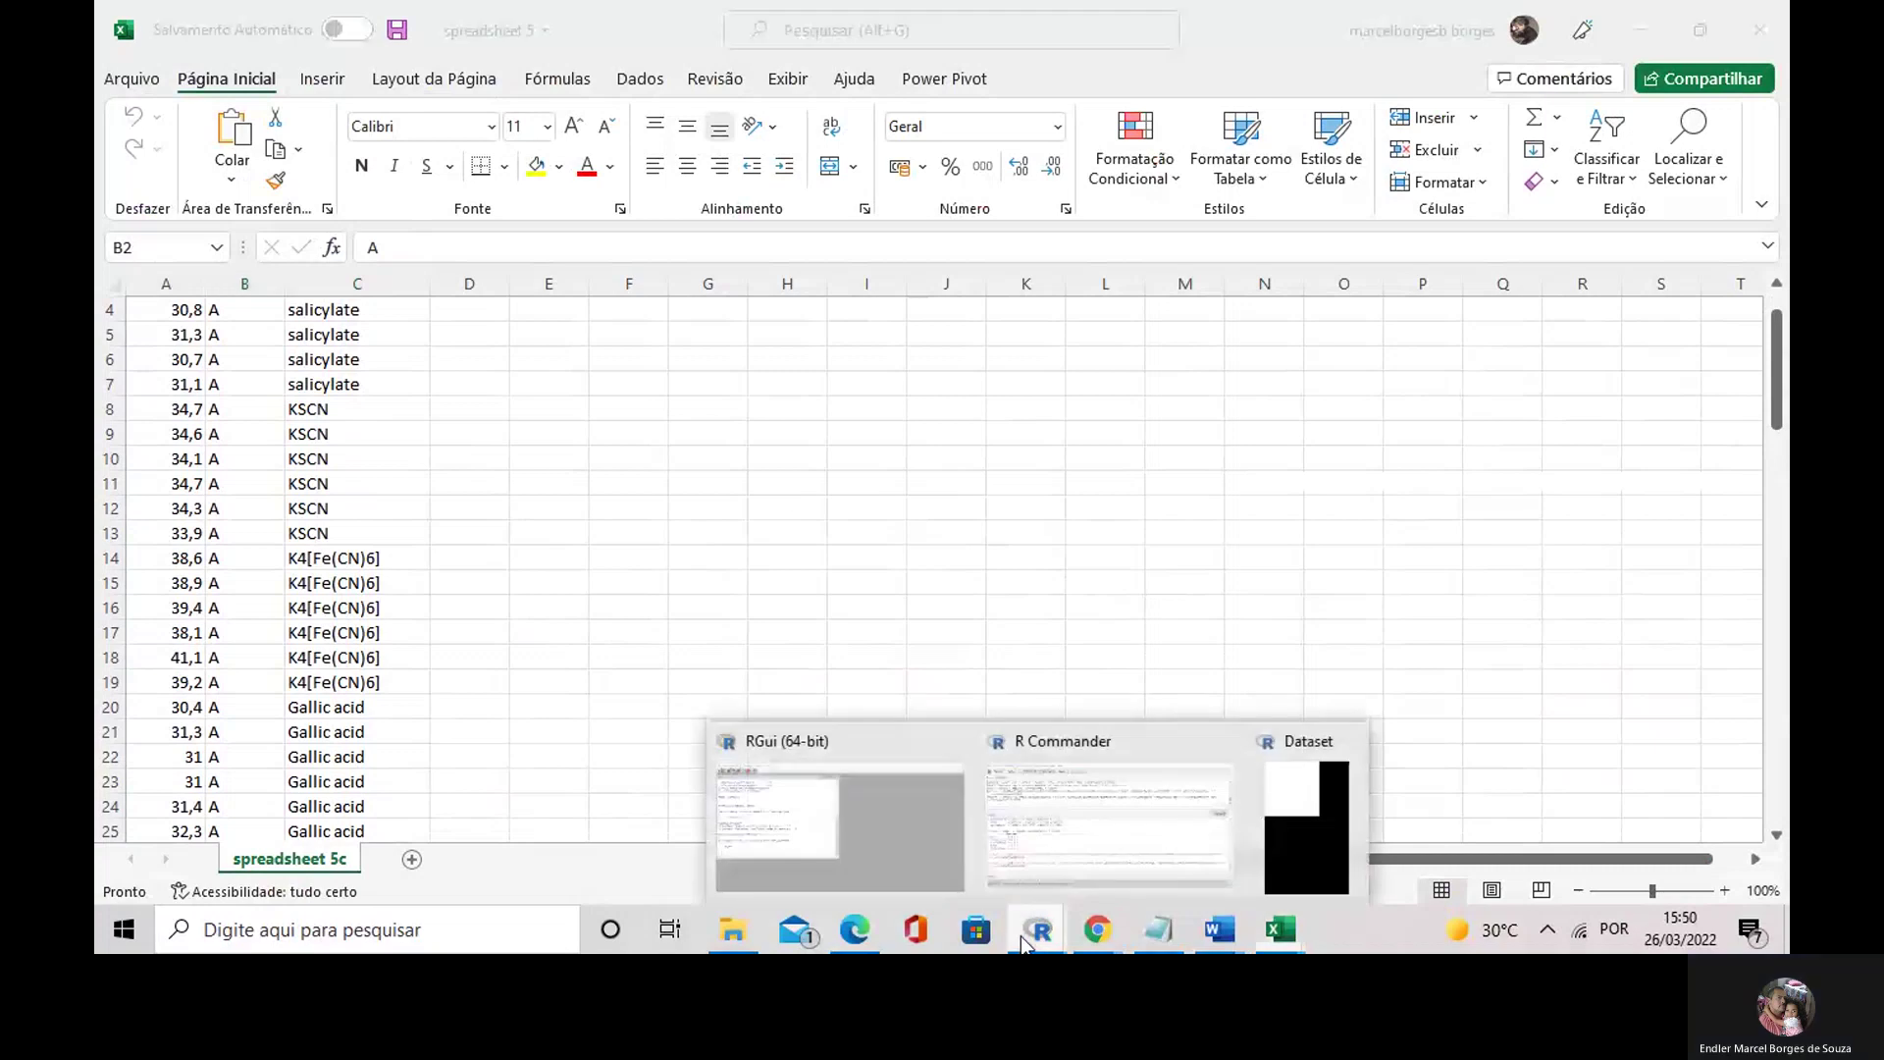
{"action": "left_click", "coordinate": [1109, 825]}
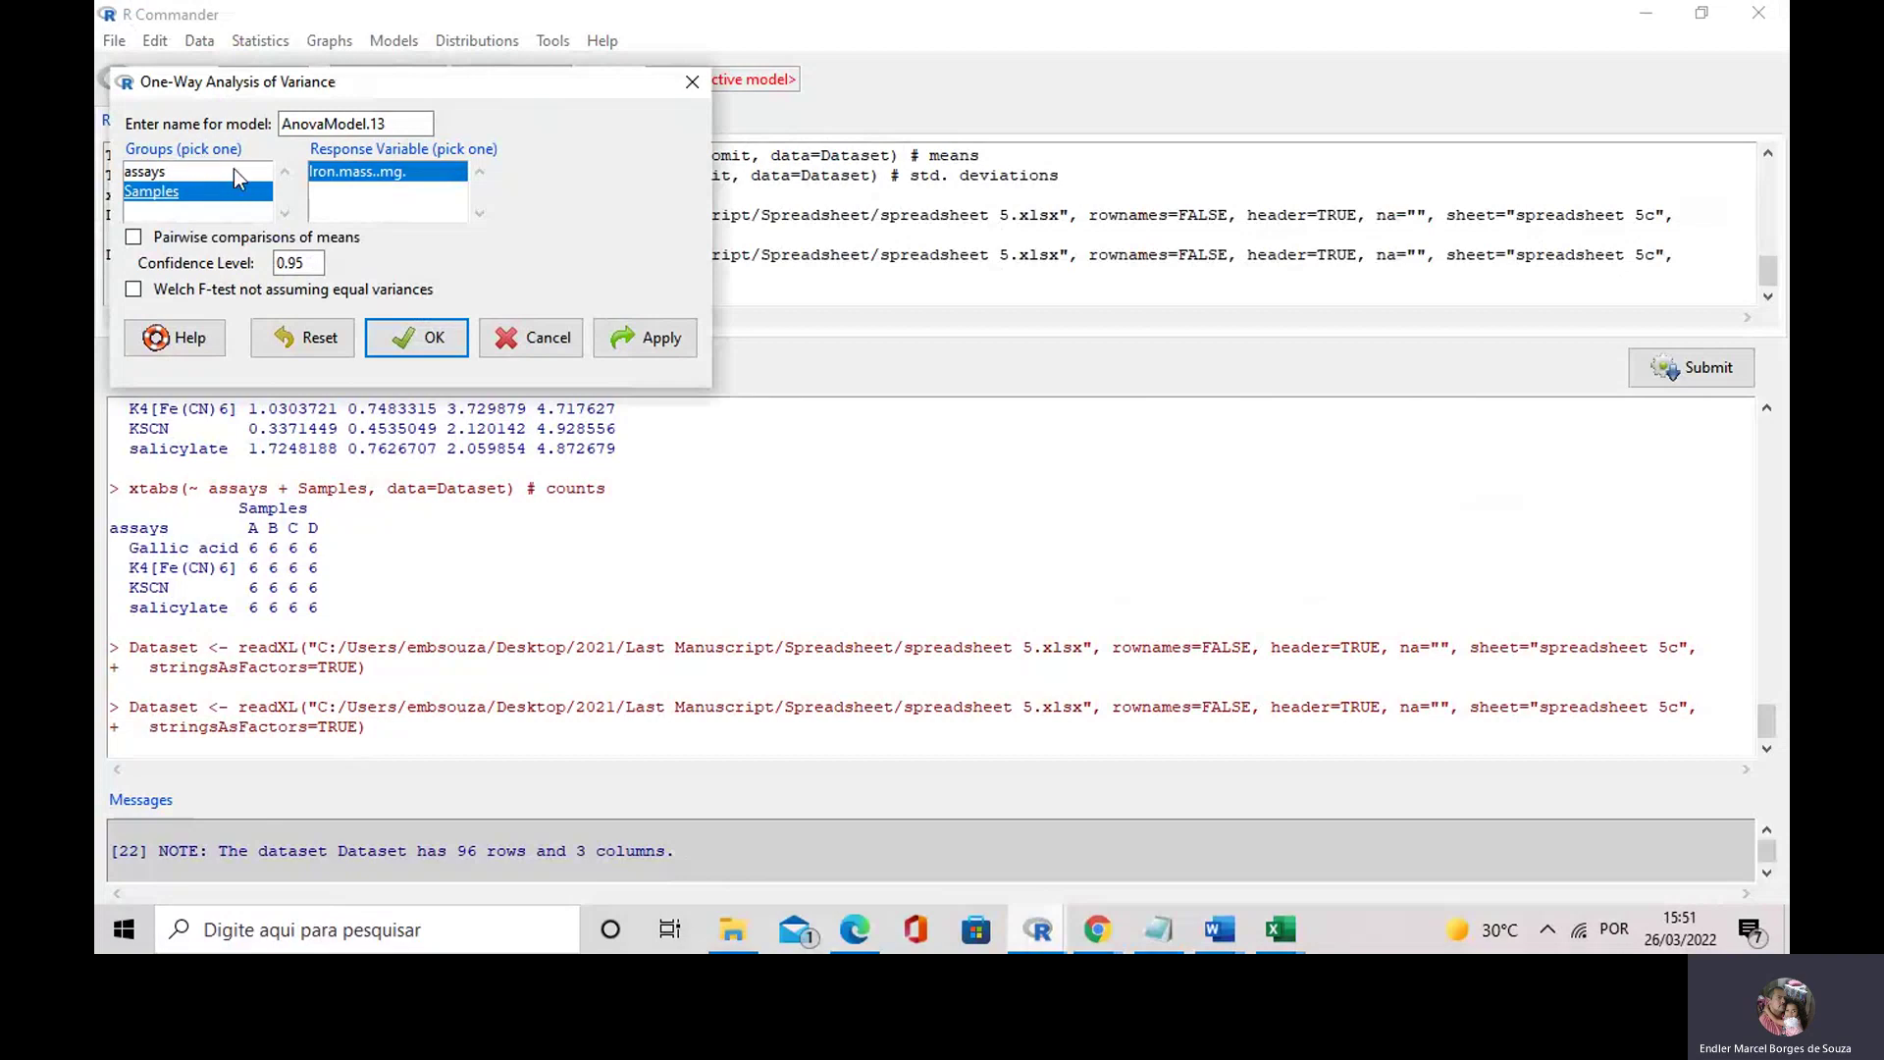
{"action": "left_click", "coordinate": [134, 237]}
{"action": "left_click", "coordinate": [134, 289]}
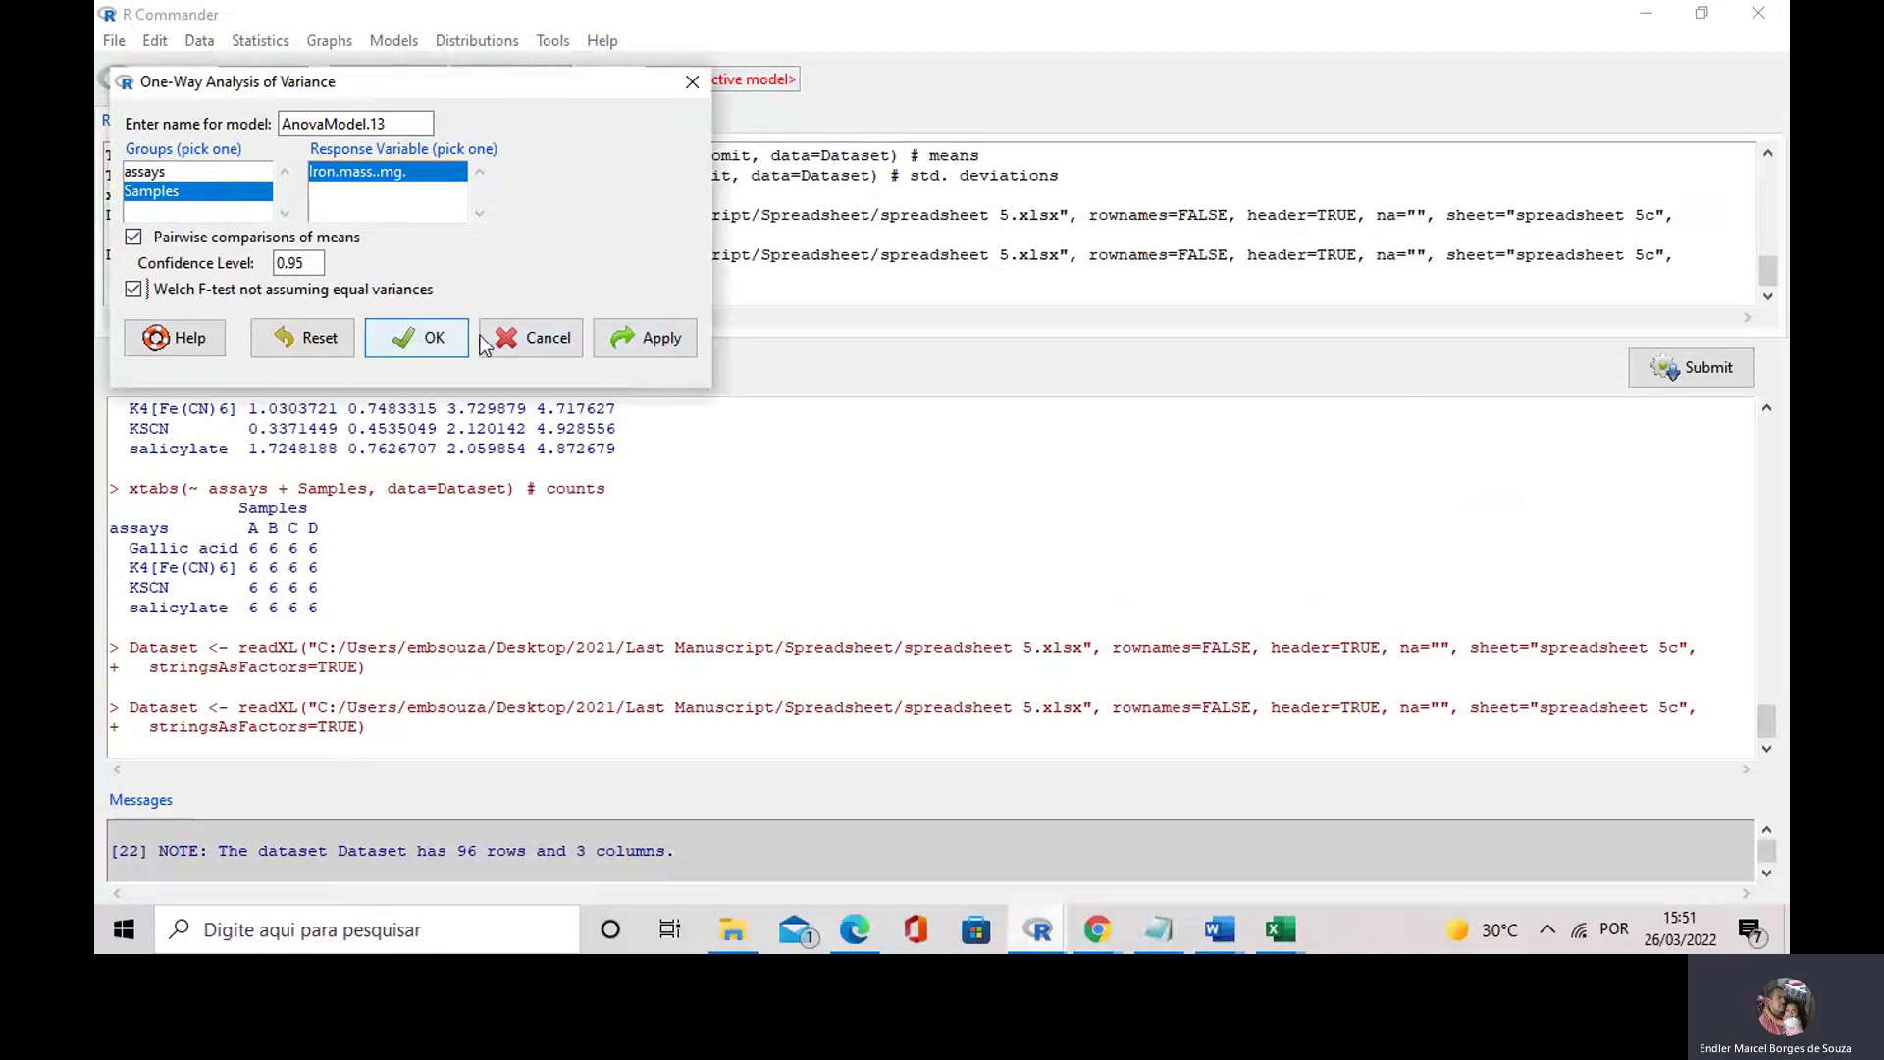
{"action": "left_click", "coordinate": [618, 345]}
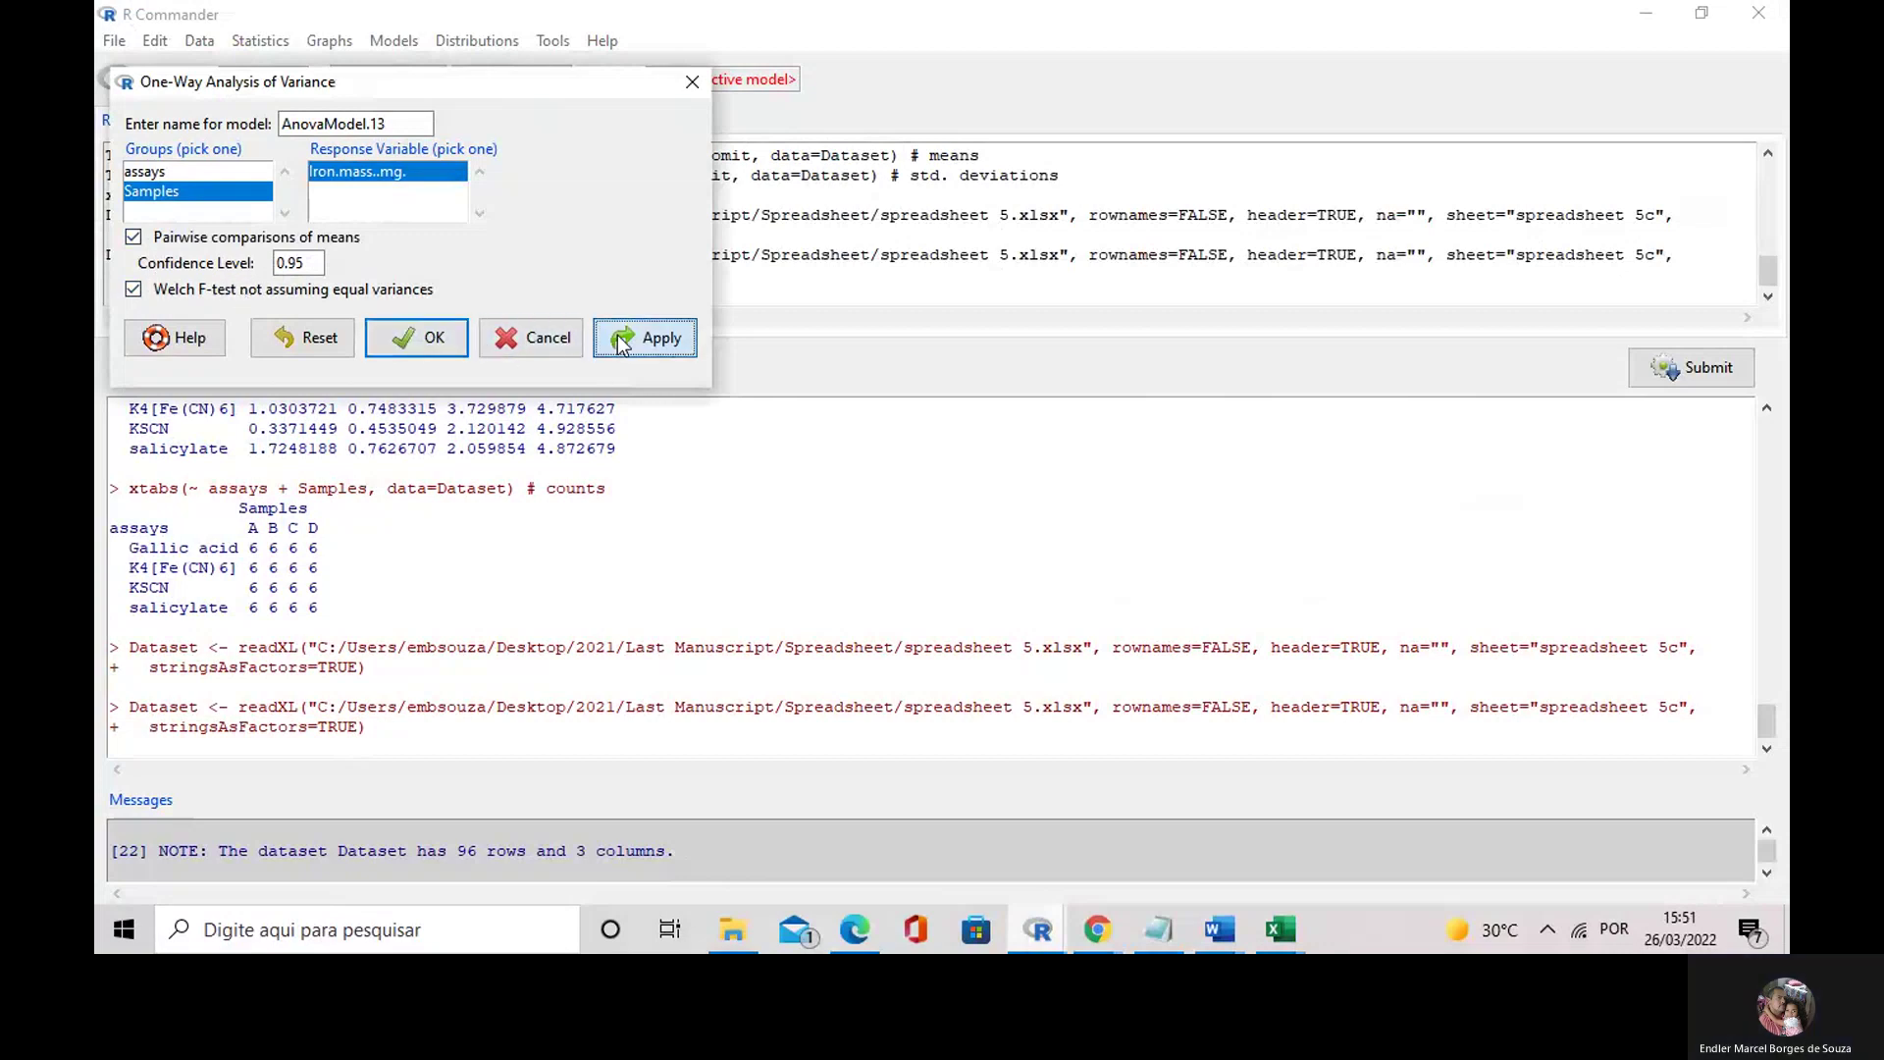
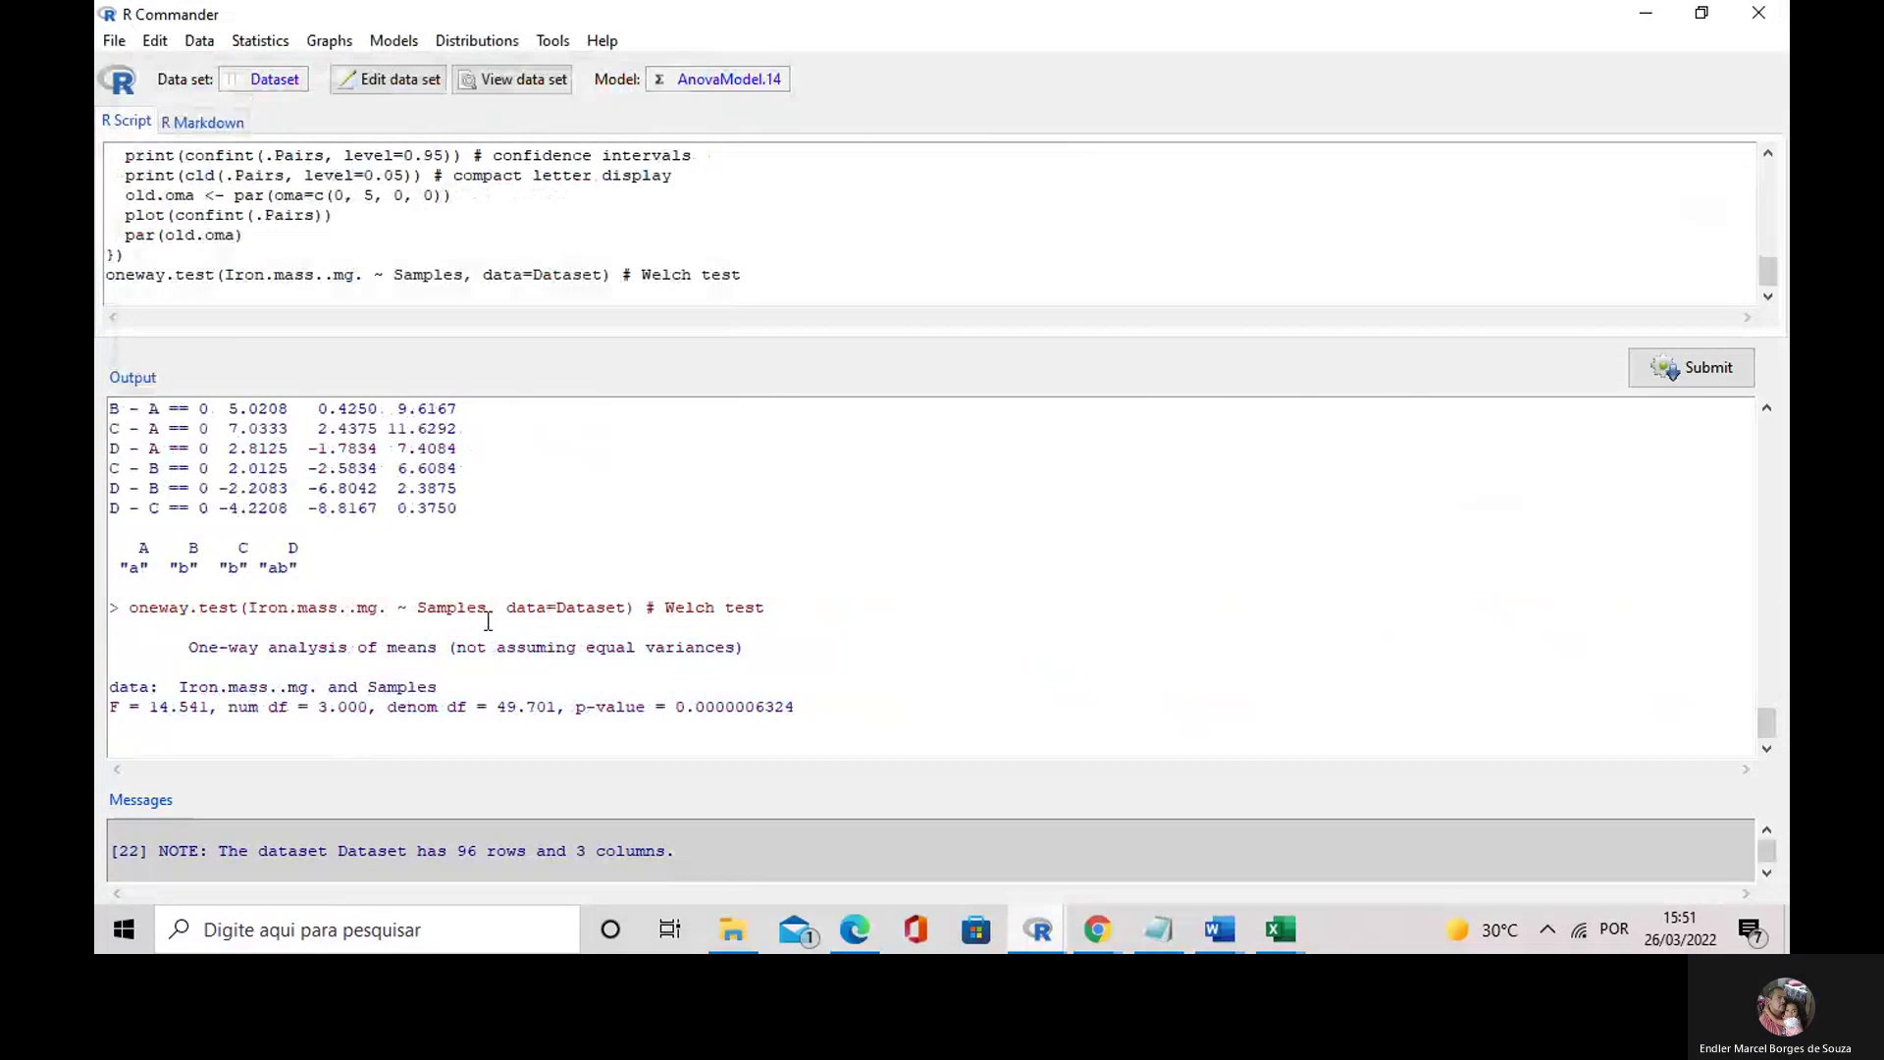
- Examine the p-value for Samples in the one-way ANOVA summary against the 0.05 significance level
{"action": "scroll", "coordinate": [487, 621], "scroll_direction": "up", "scroll_amount": 4}
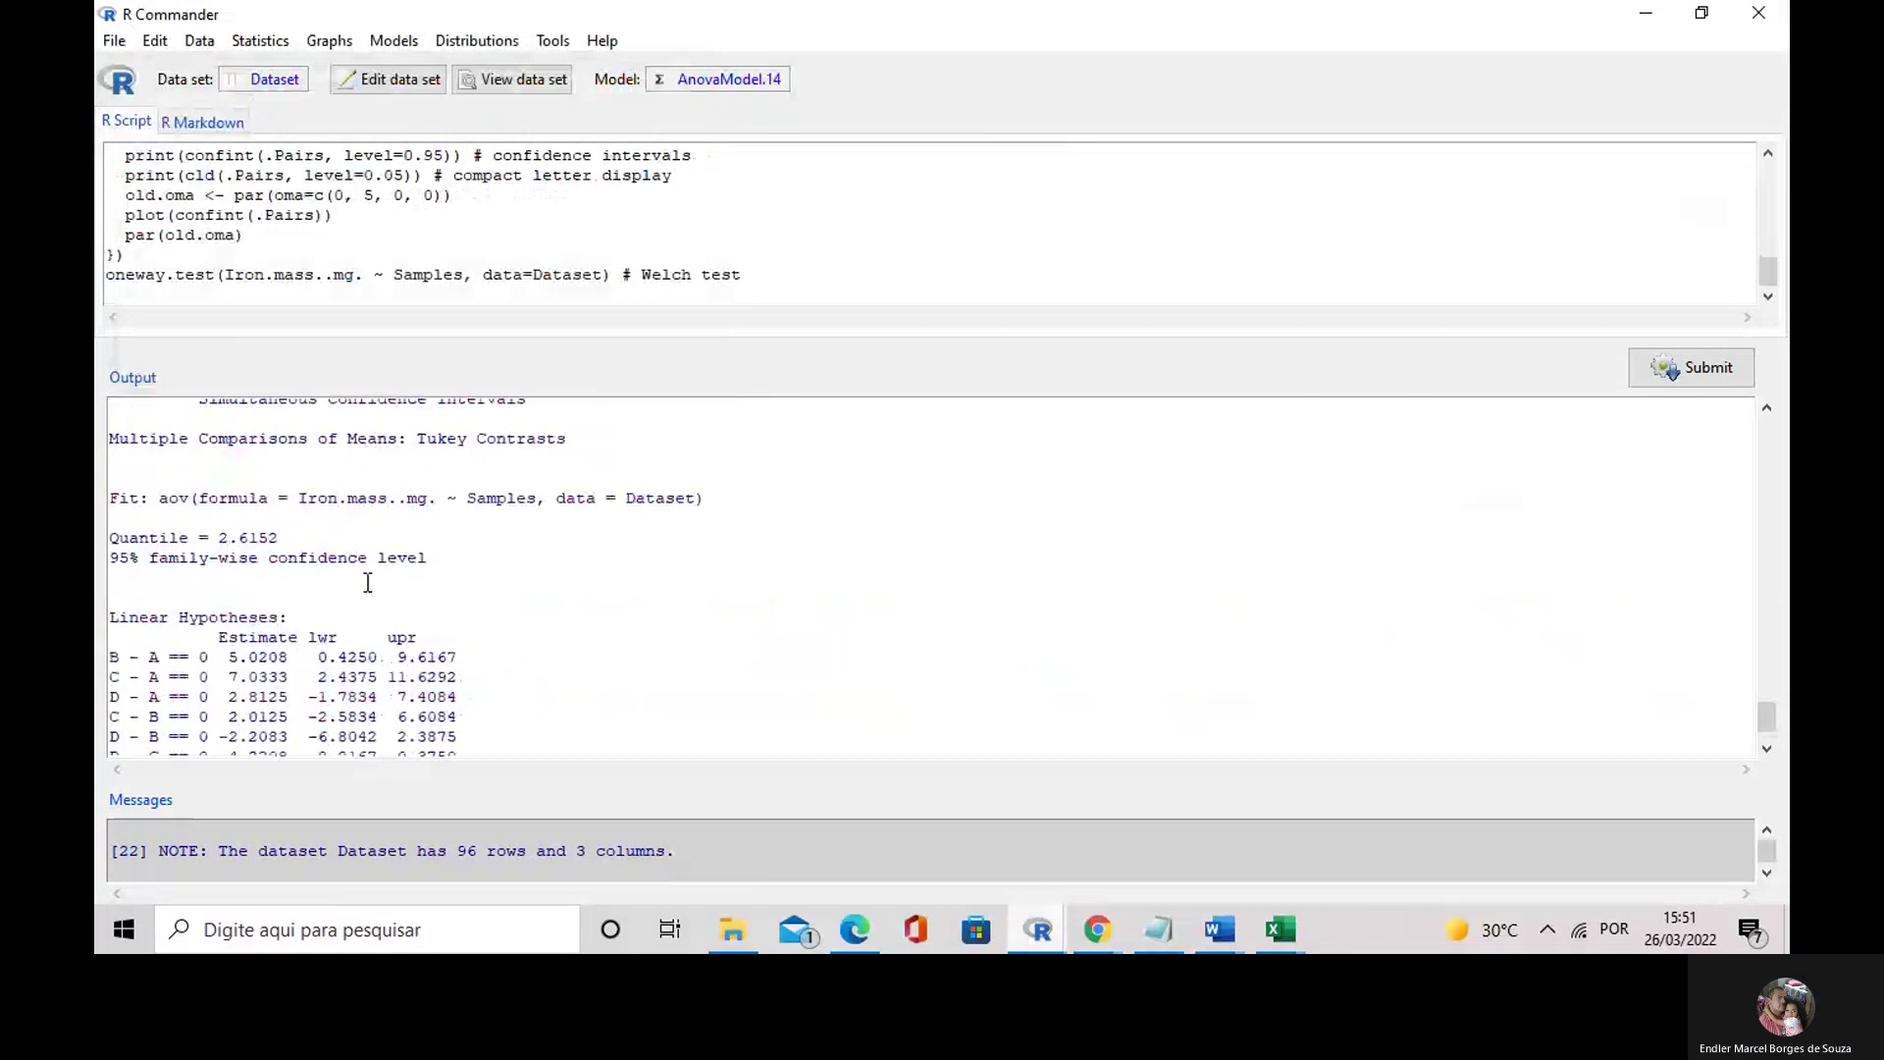
{"action": "scroll", "coordinate": [368, 583], "scroll_direction": "up", "scroll_amount": 10}
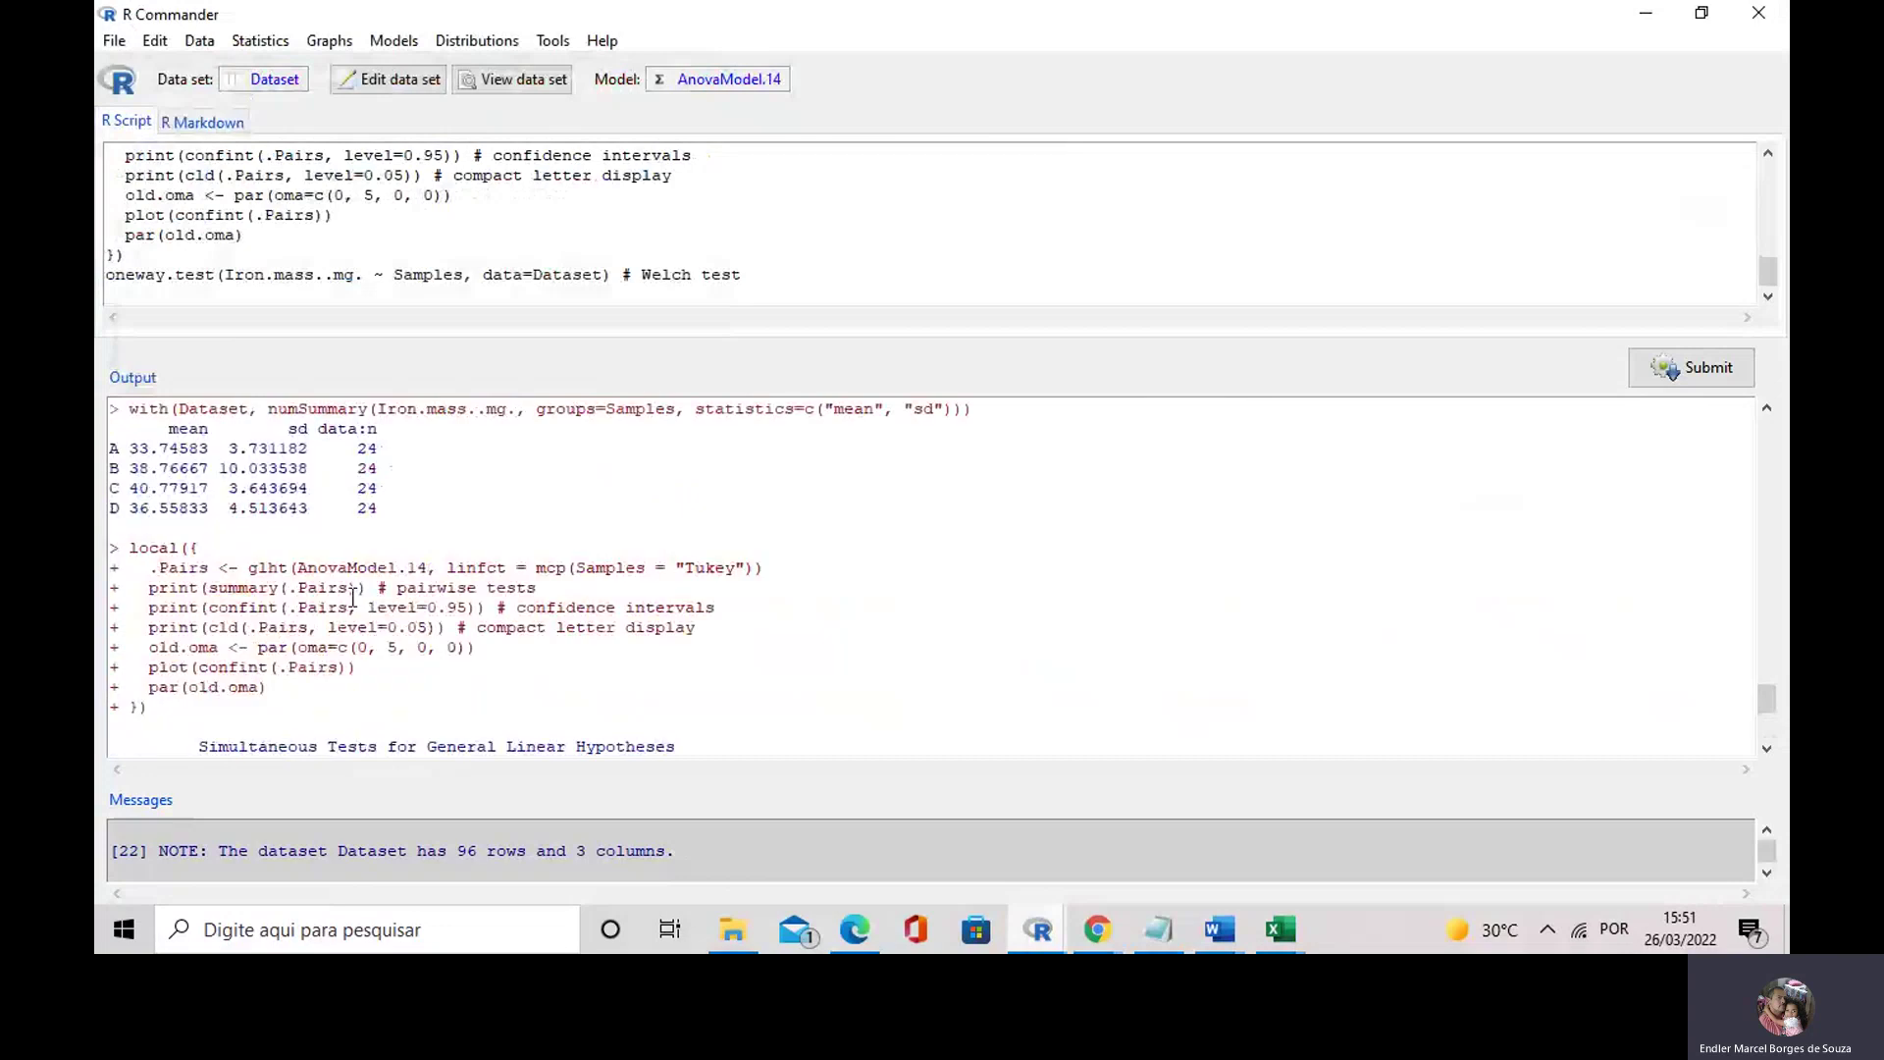
{"action": "scroll", "coordinate": [354, 597], "scroll_direction": "up", "scroll_amount": 5}
{"action": "left_click_drag", "start_coordinate": [118, 457], "coordinate": [569, 457]}
{"action": "double_click", "coordinate": [569, 457]}
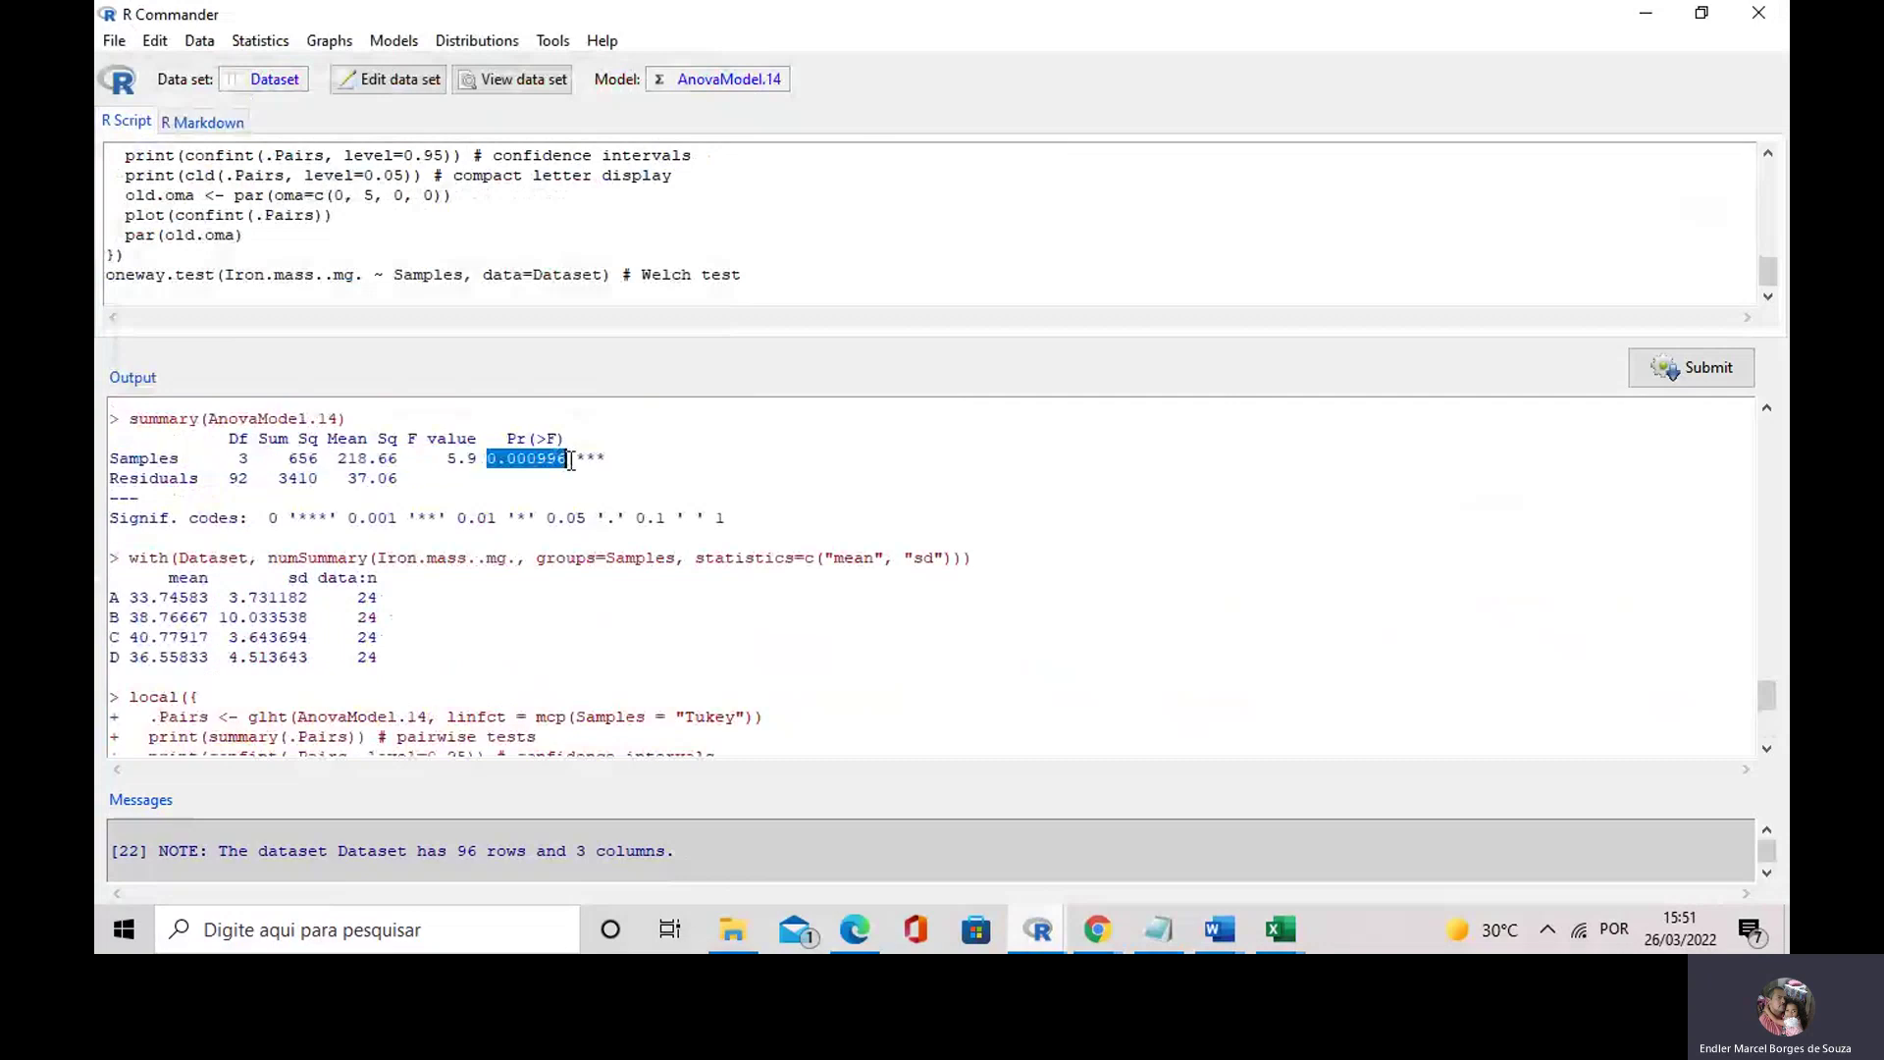
{"action": "double_click", "coordinate": [583, 517]}
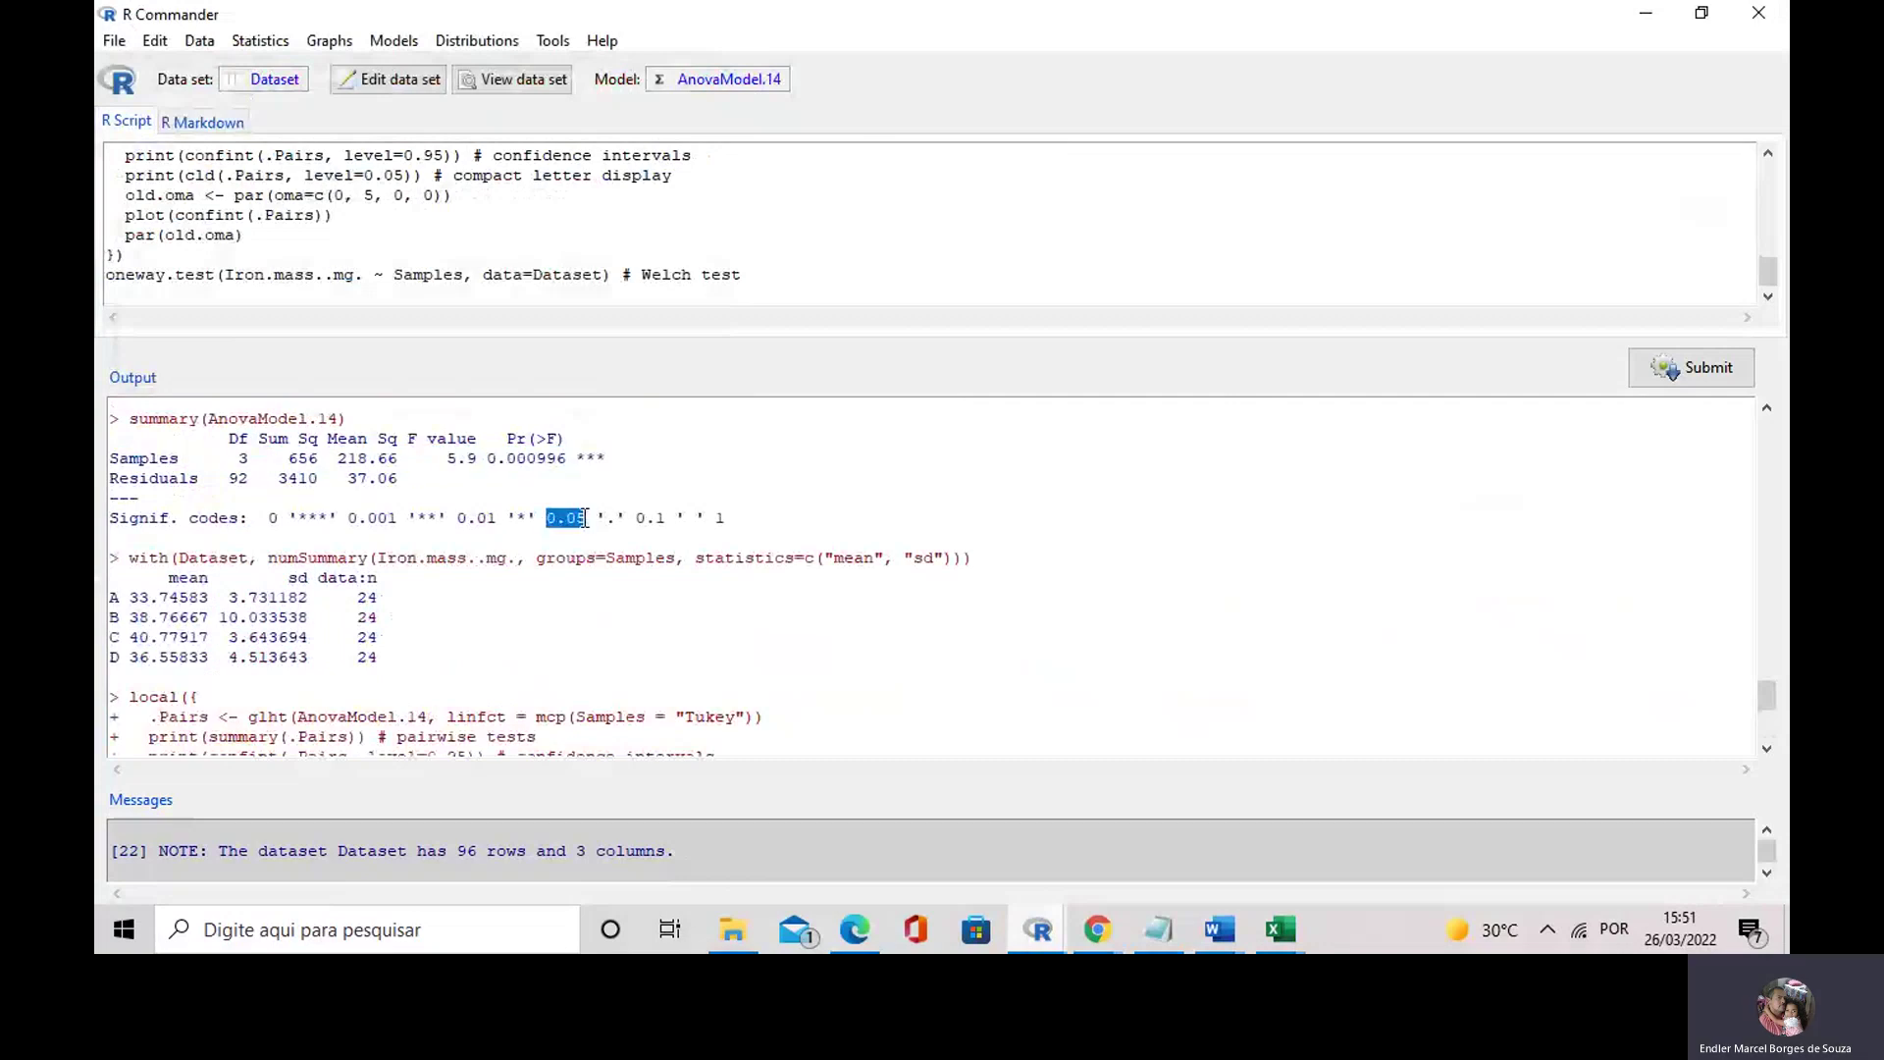
{"action": "left_click_drag", "start_coordinate": [567, 458], "coordinate": [488, 460]}
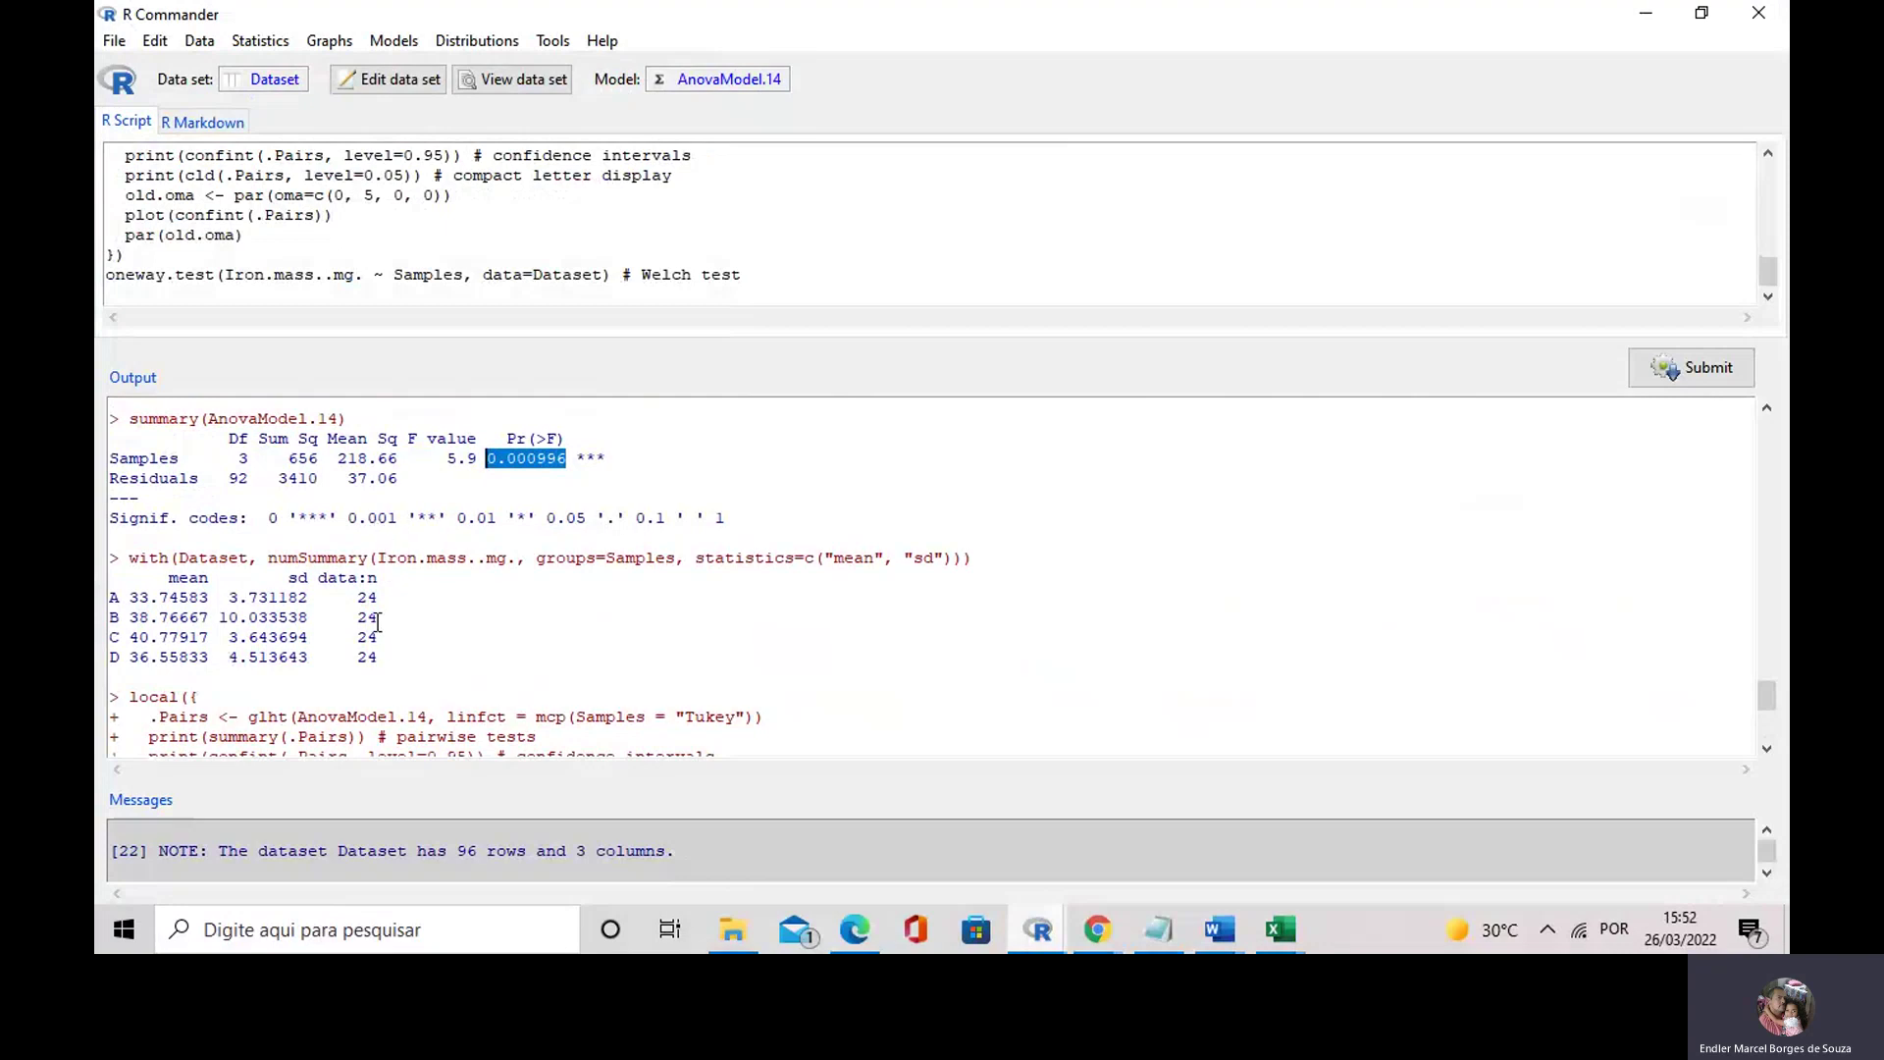
- Examine the Tukey pairwise comparisons of the samples, including the family-wise confidence interval plot in RGui
{"action": "scroll", "coordinate": [377, 622], "scroll_direction": "down", "scroll_amount": 1}
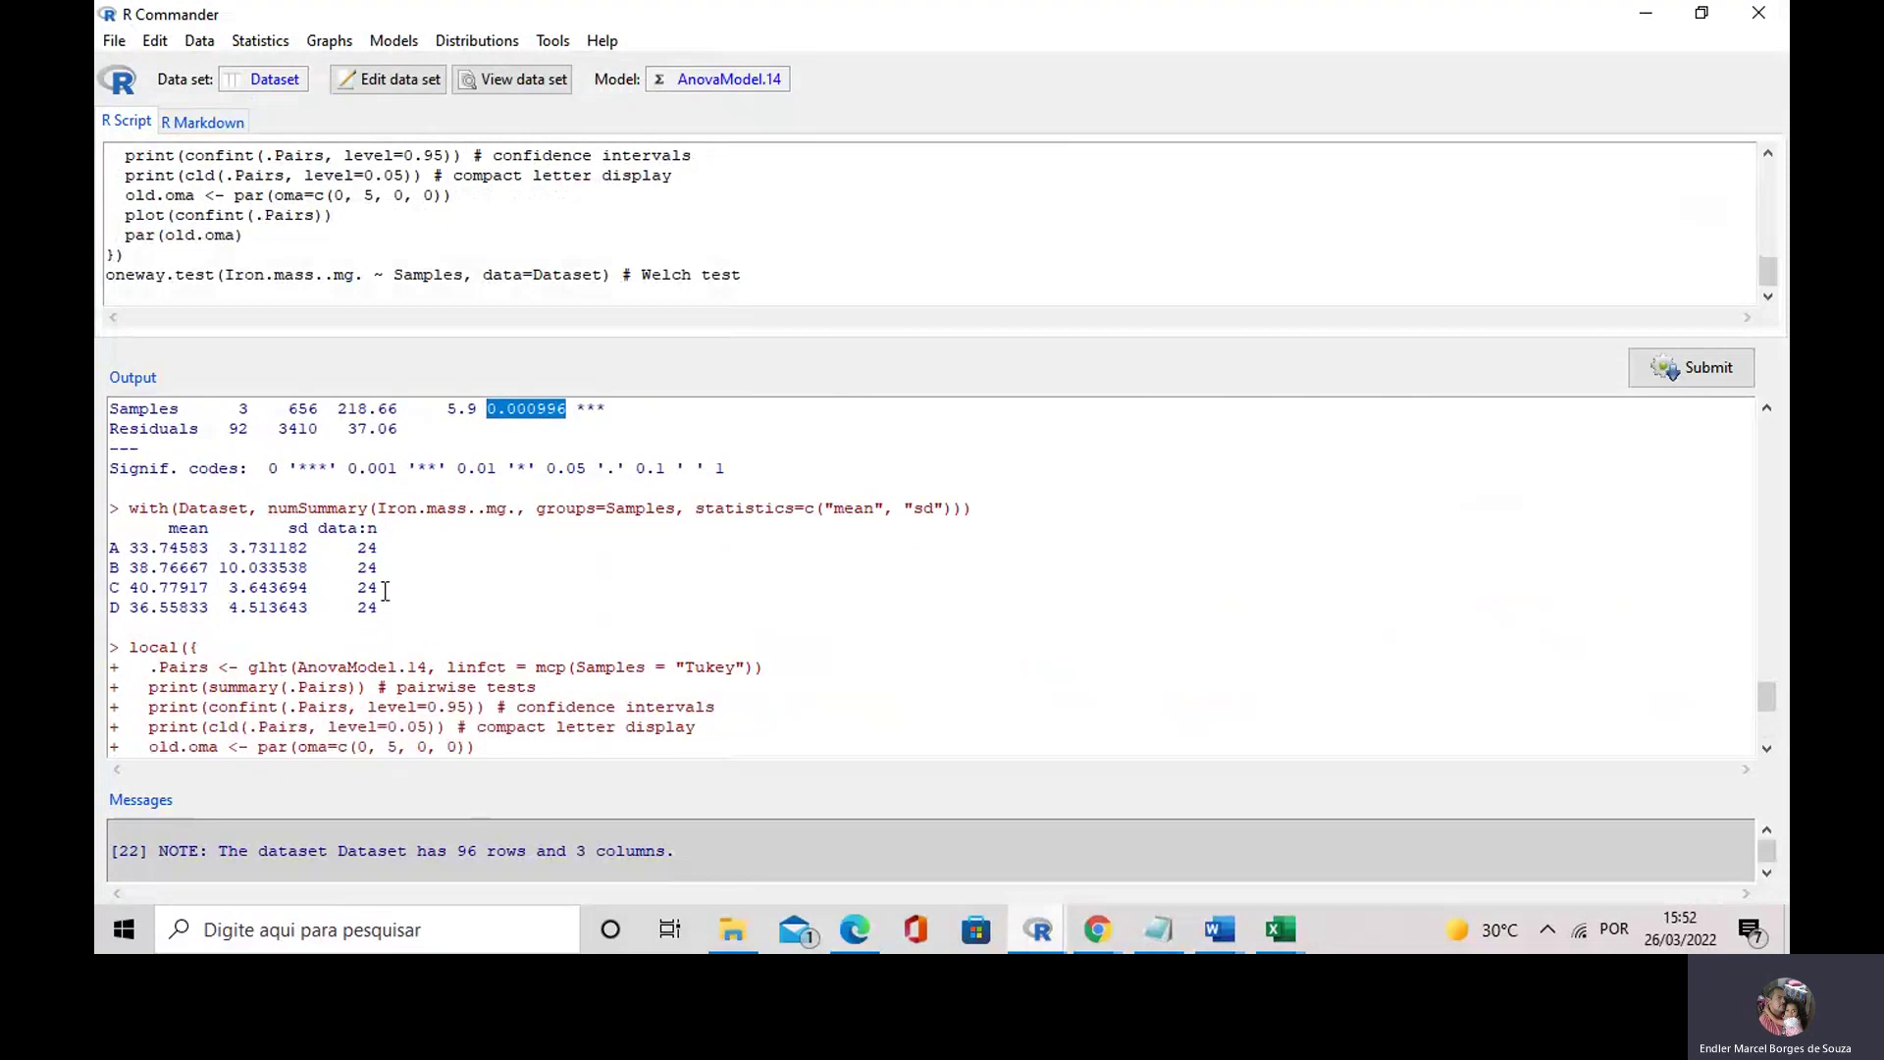
{"action": "scroll", "coordinate": [384, 591], "scroll_direction": "down", "scroll_amount": 2}
{"action": "scroll", "coordinate": [385, 591], "scroll_direction": "down", "scroll_amount": 3}
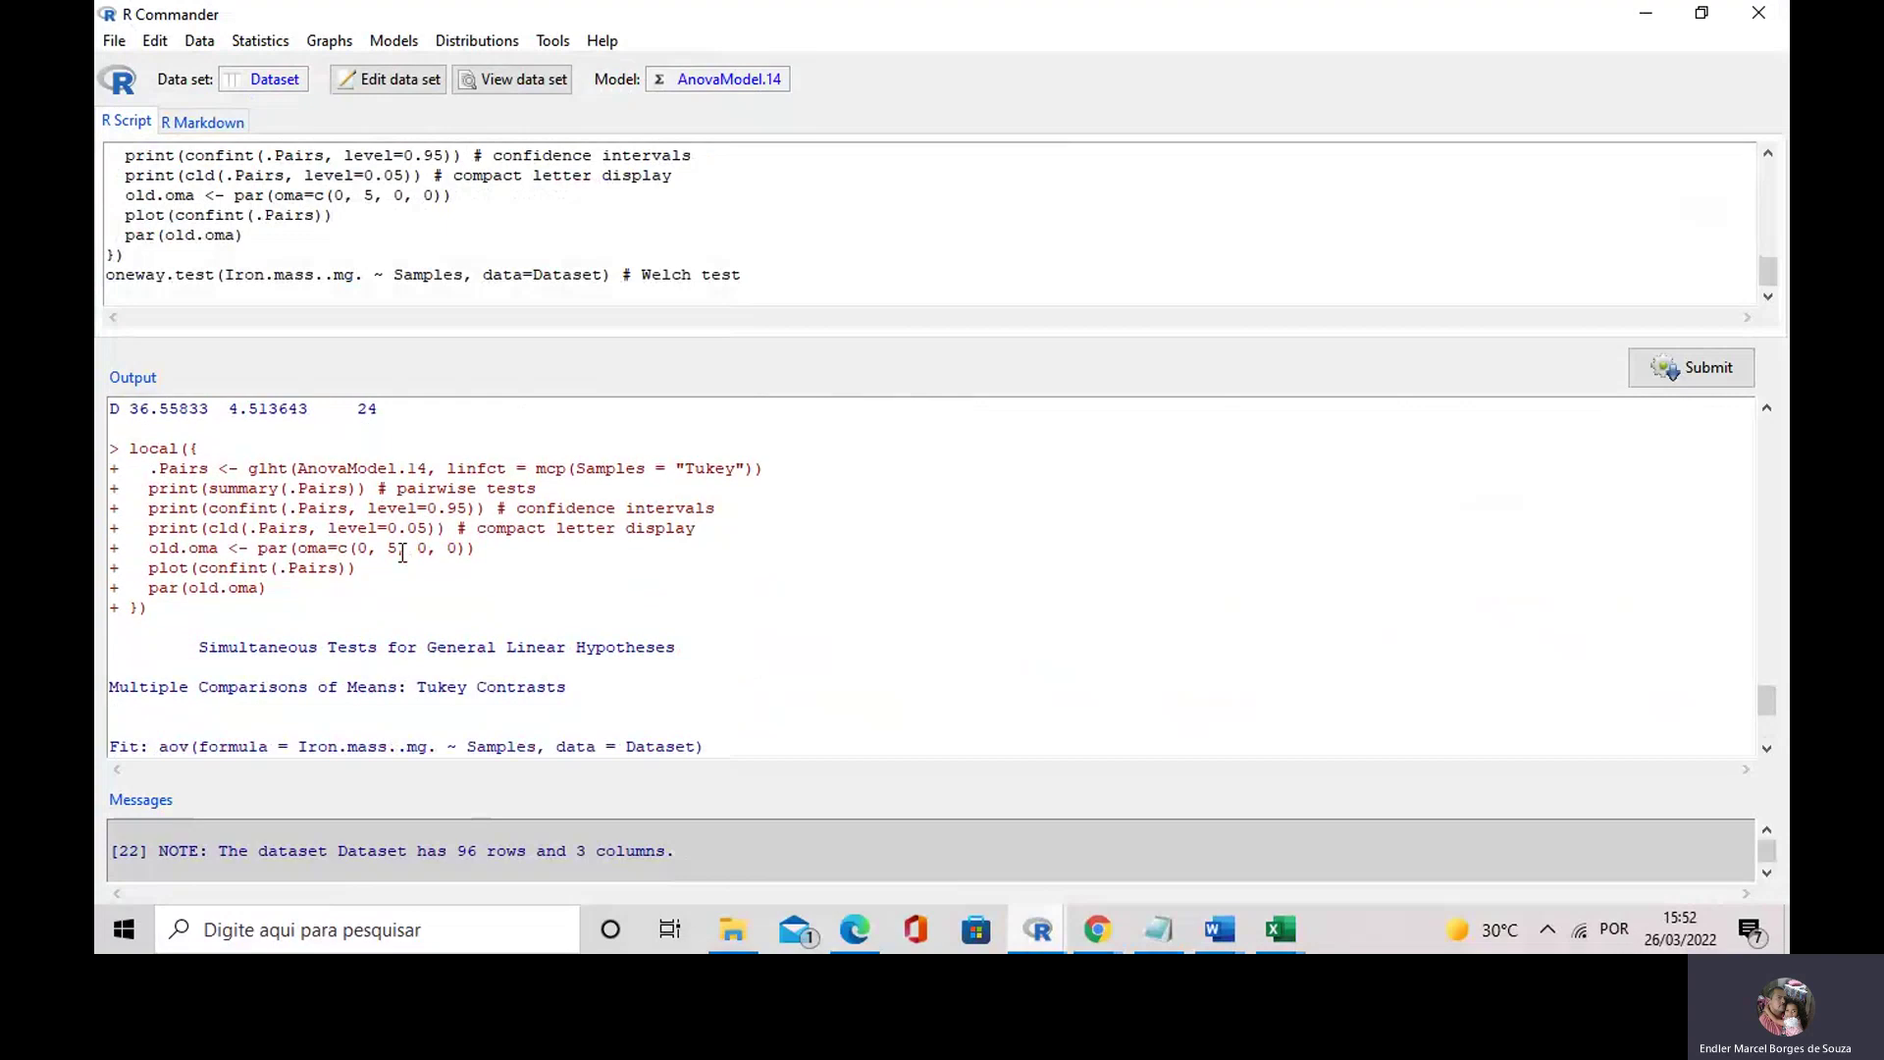
{"action": "scroll", "coordinate": [392, 565], "scroll_direction": "down", "scroll_amount": 3}
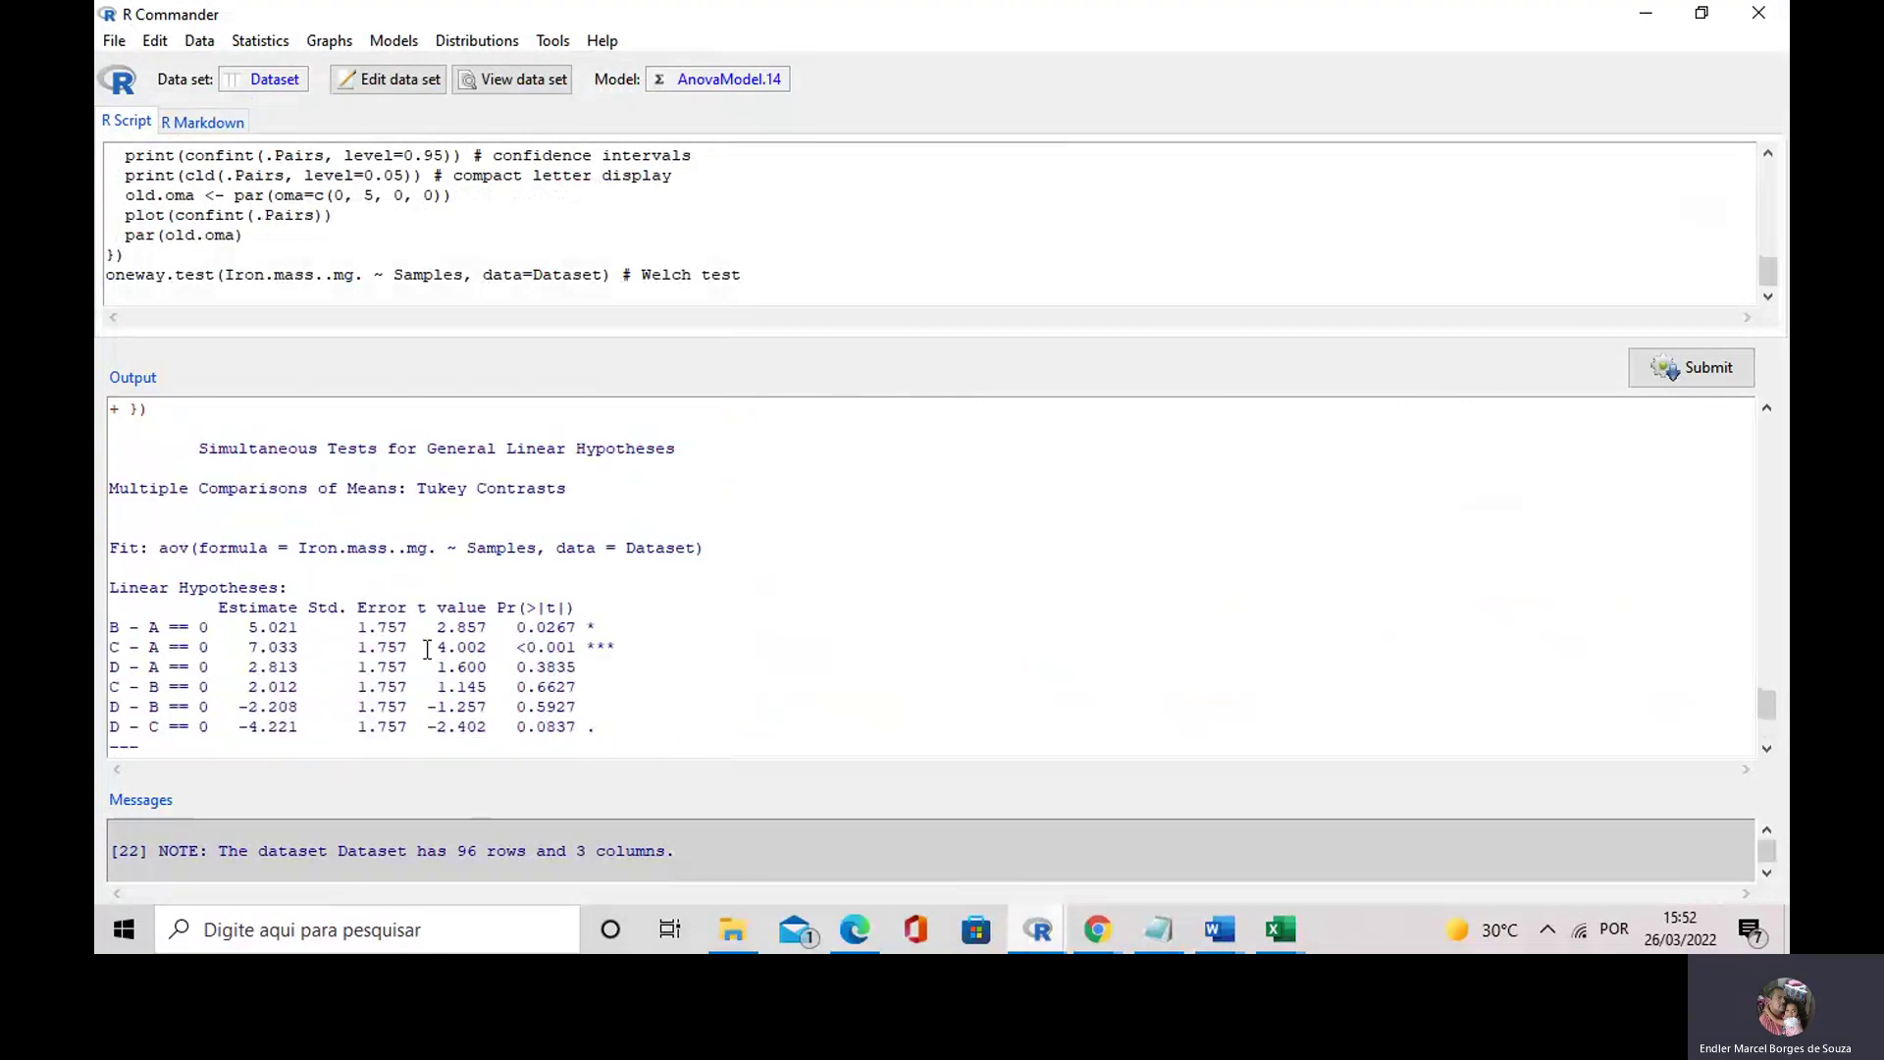
{"action": "scroll", "coordinate": [348, 618], "scroll_direction": "down", "scroll_amount": 1}
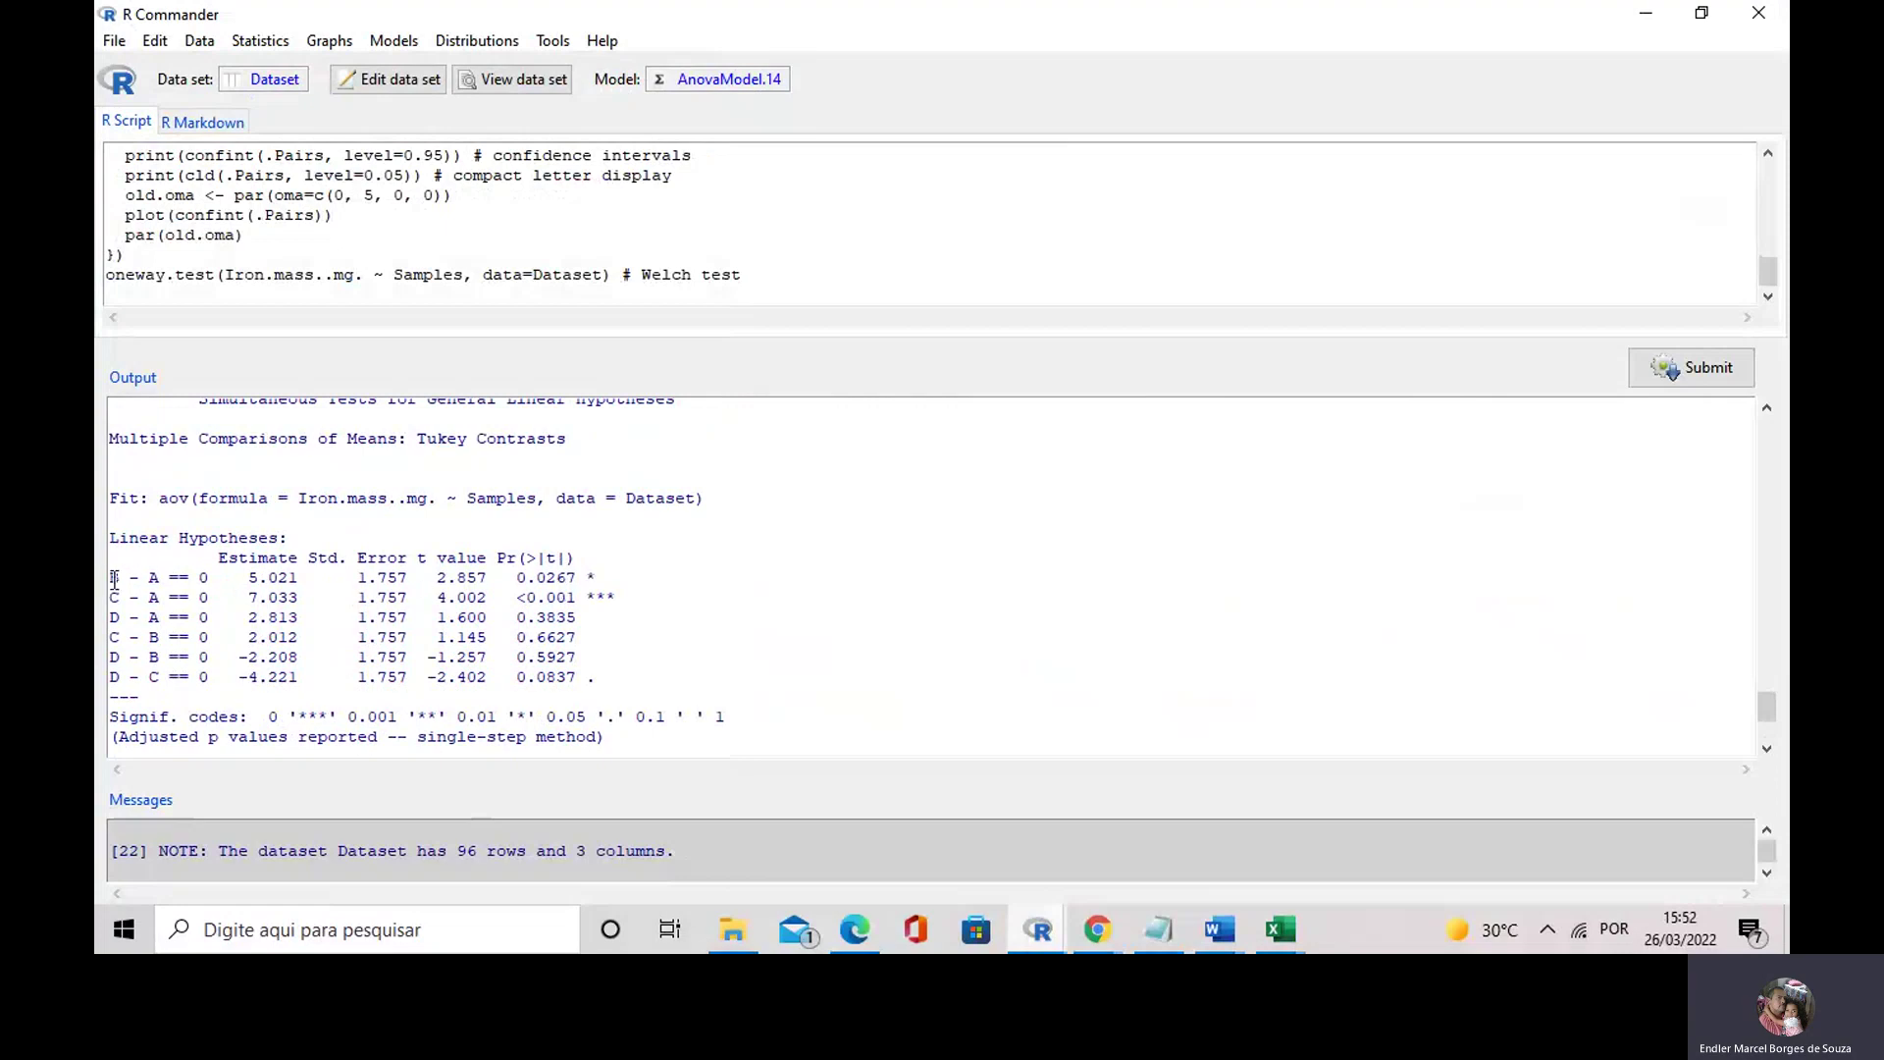
{"action": "left_click_drag", "start_coordinate": [111, 579], "coordinate": [161, 579]}
{"action": "left_click_drag", "start_coordinate": [162, 587], "coordinate": [182, 641]}
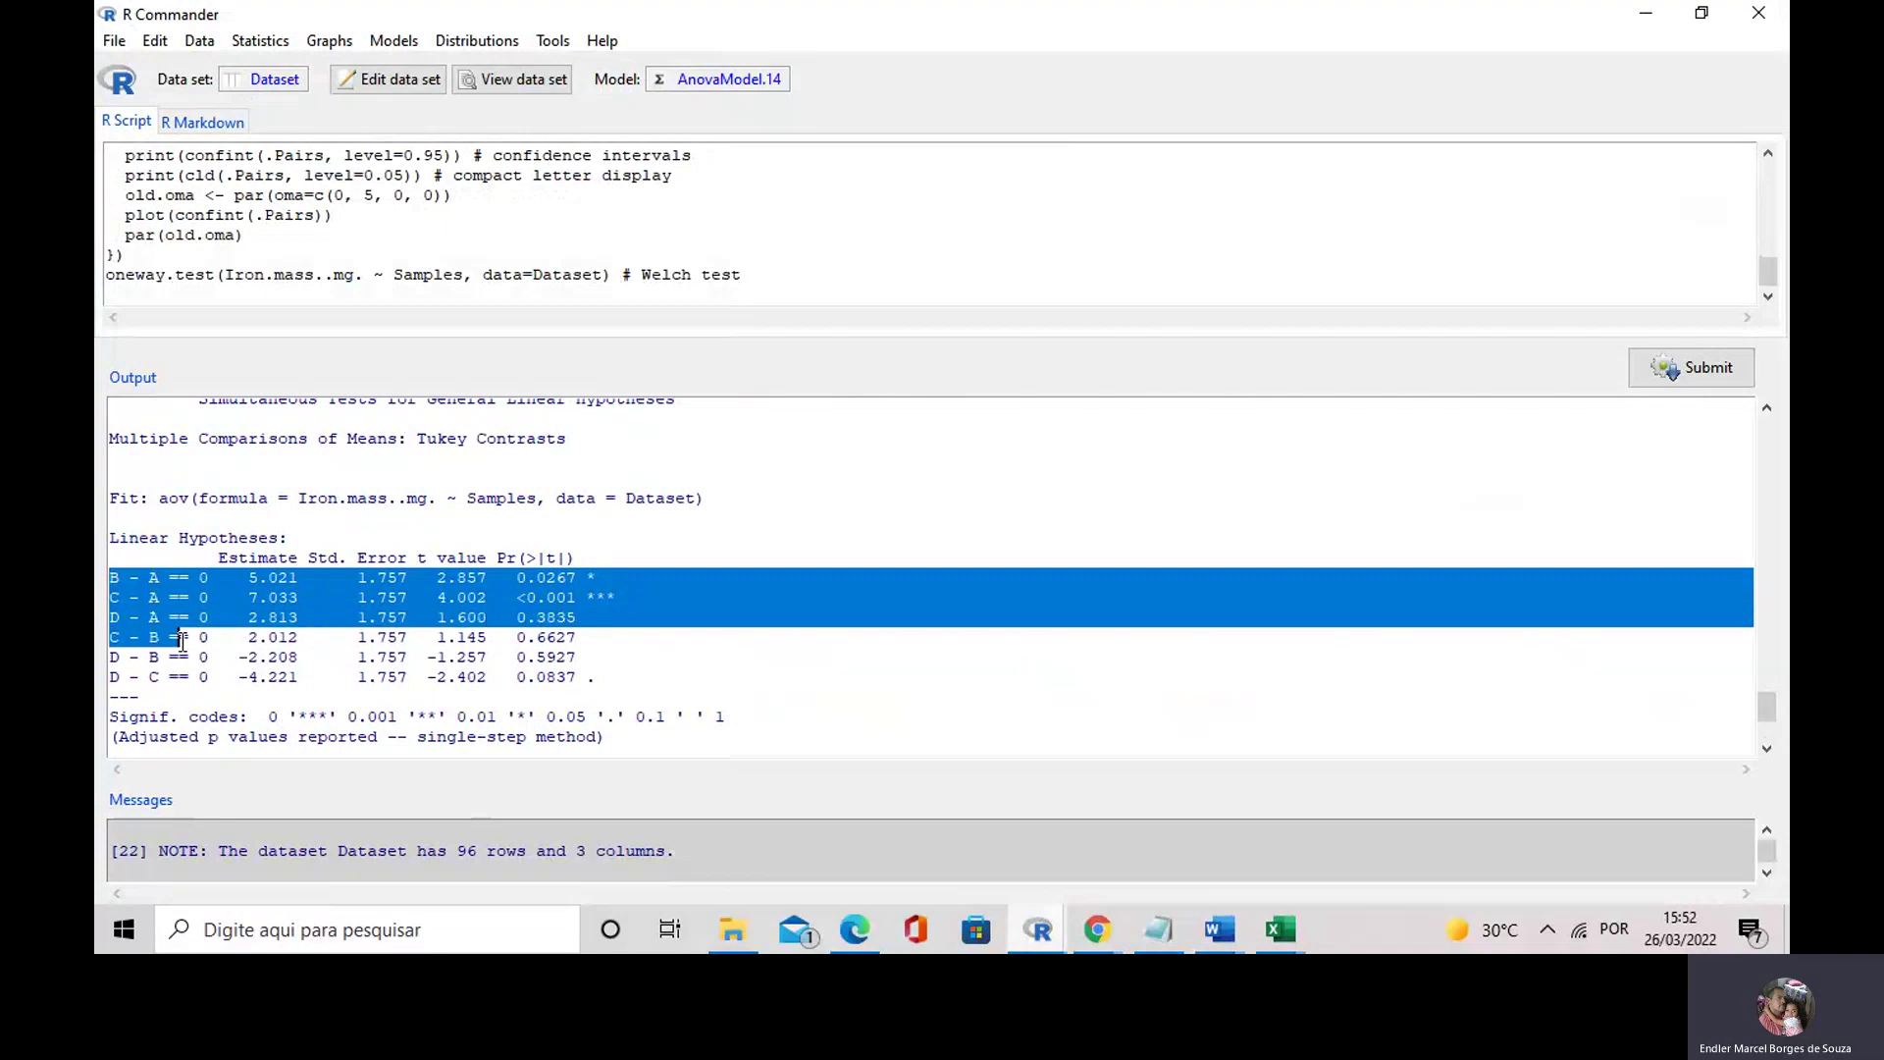
{"action": "left_click_drag", "start_coordinate": [182, 640], "coordinate": [577, 677]}
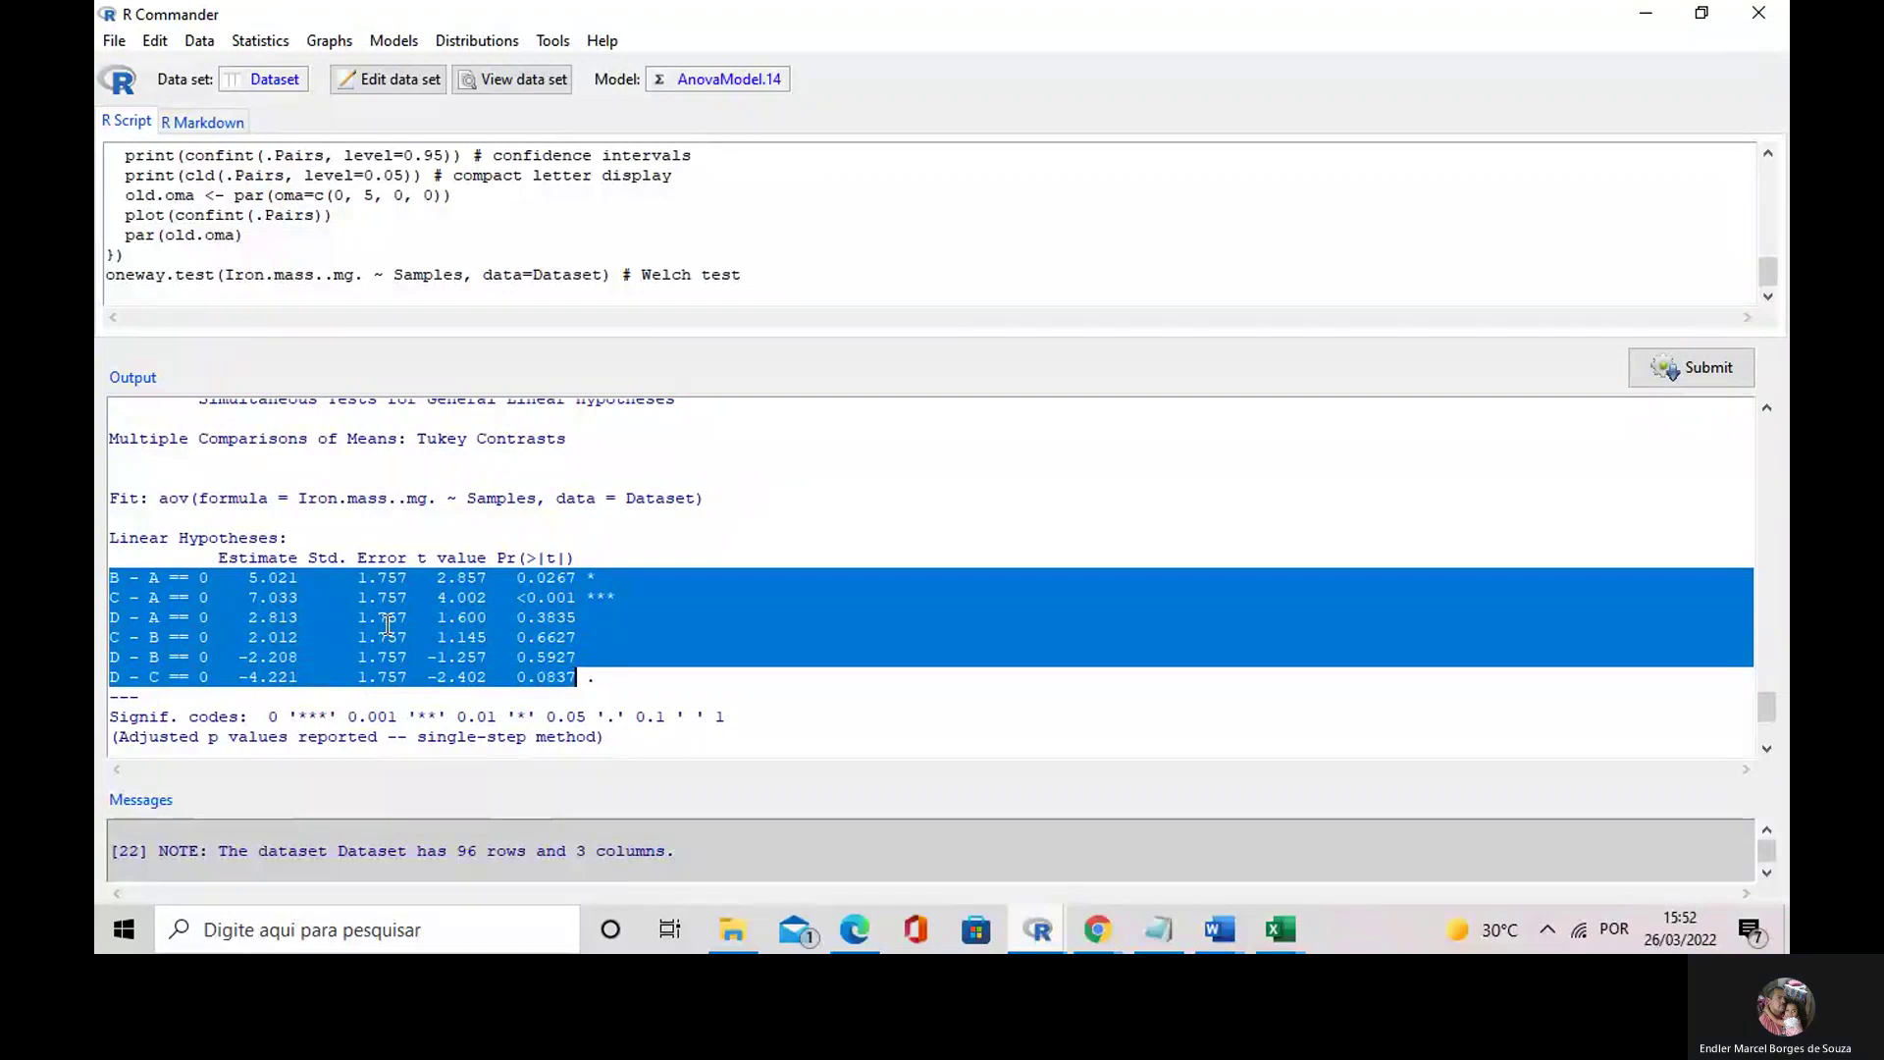
{"action": "left_click", "coordinate": [1029, 935]}
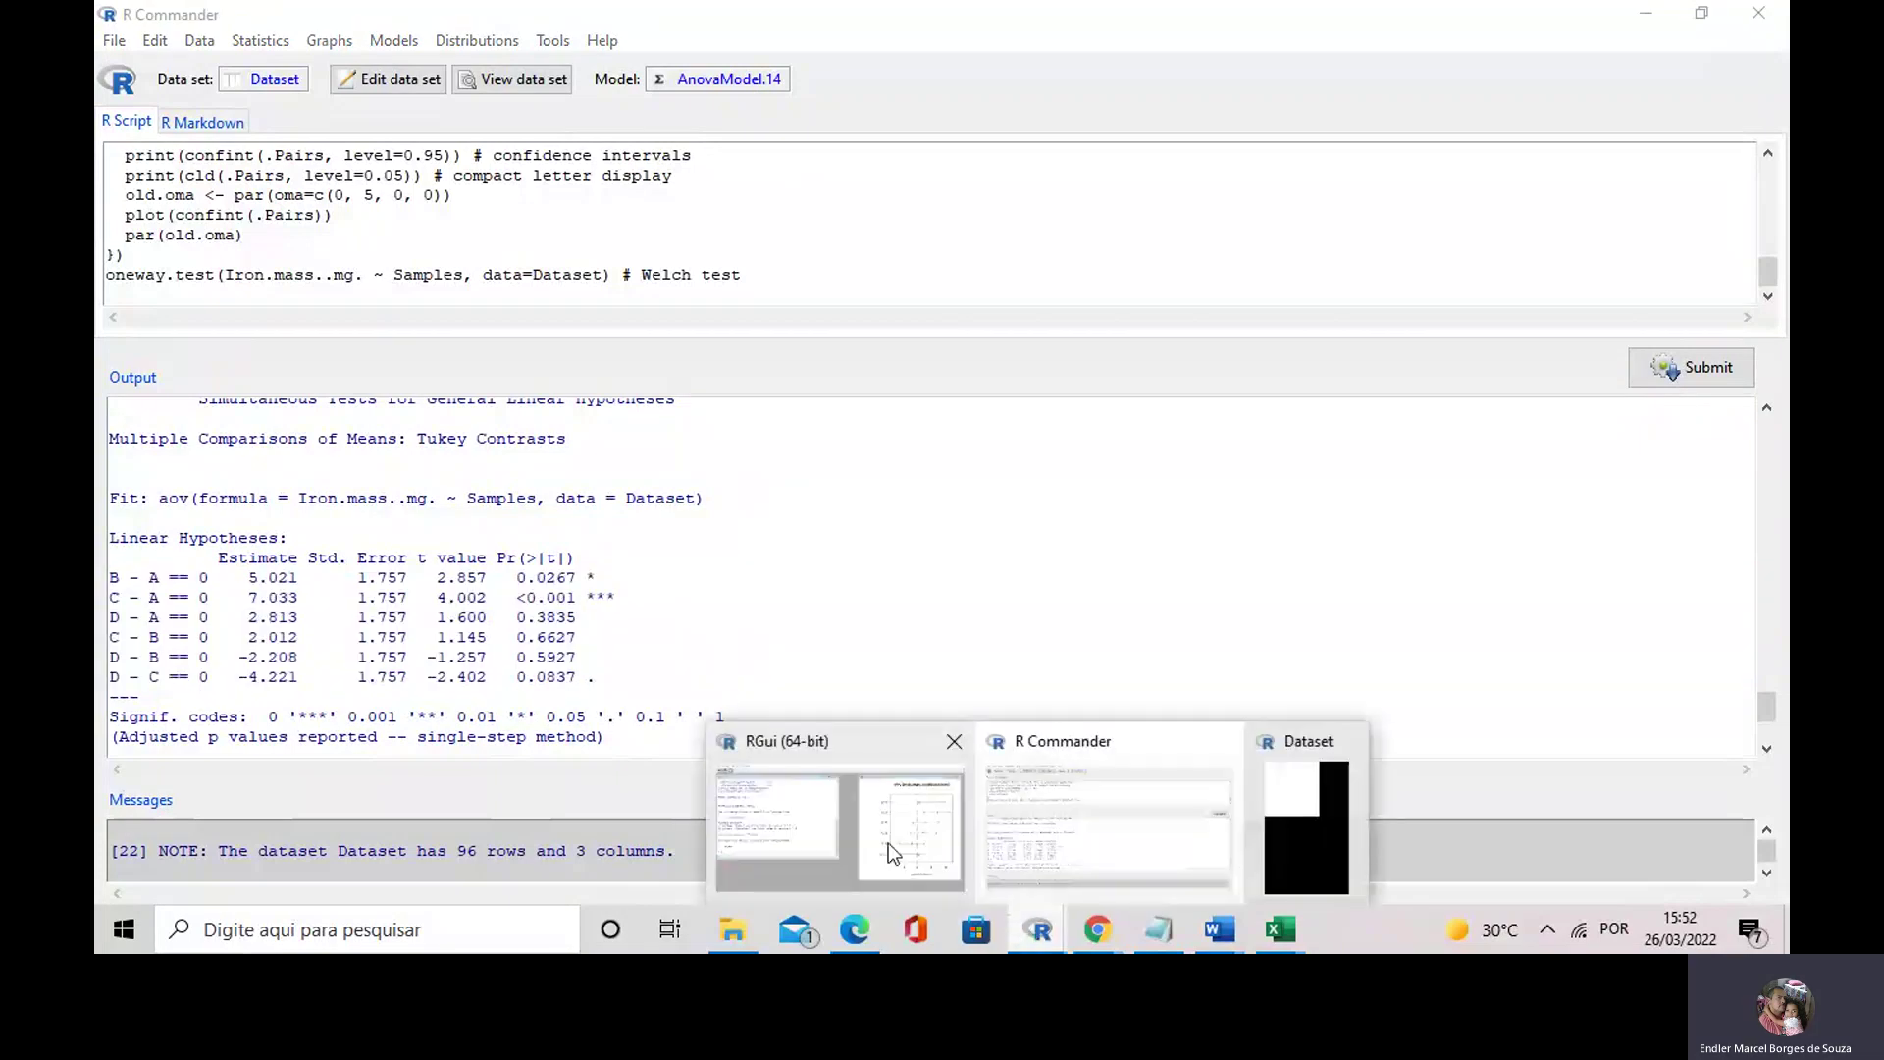
{"action": "left_click", "coordinate": [887, 844]}
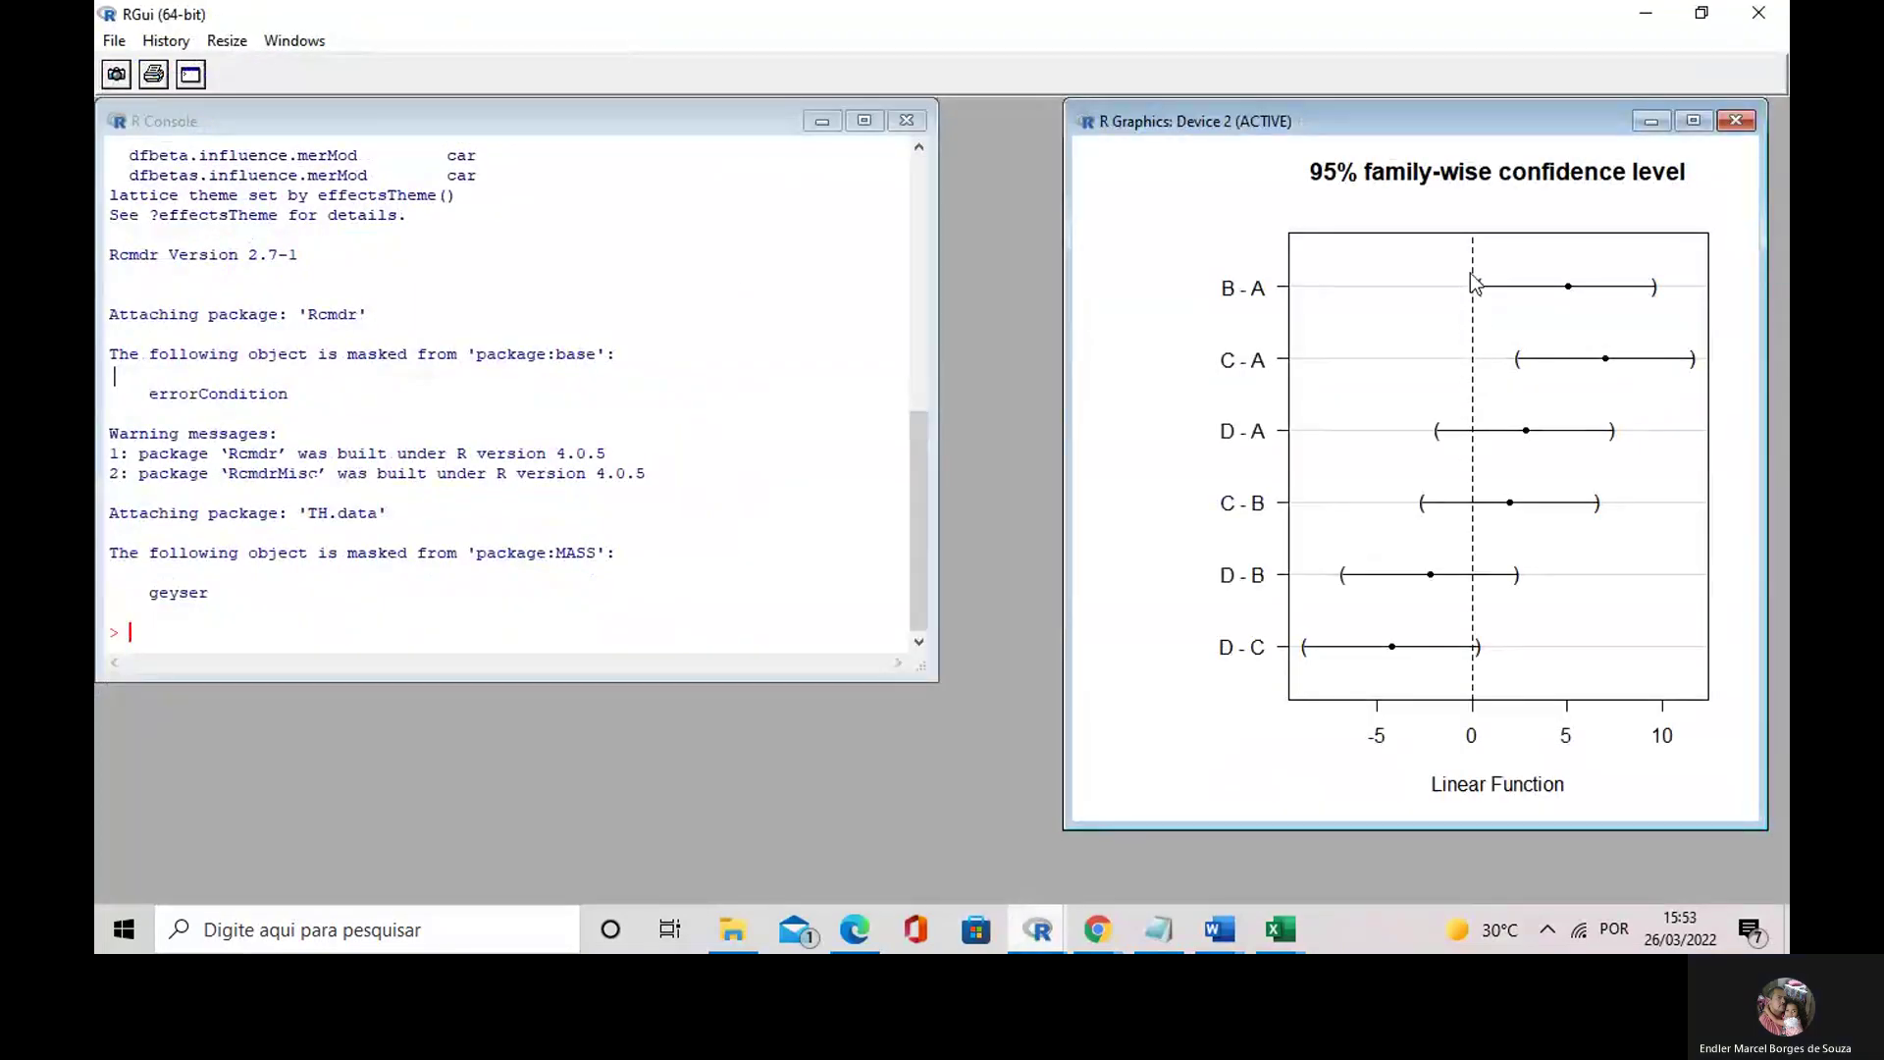
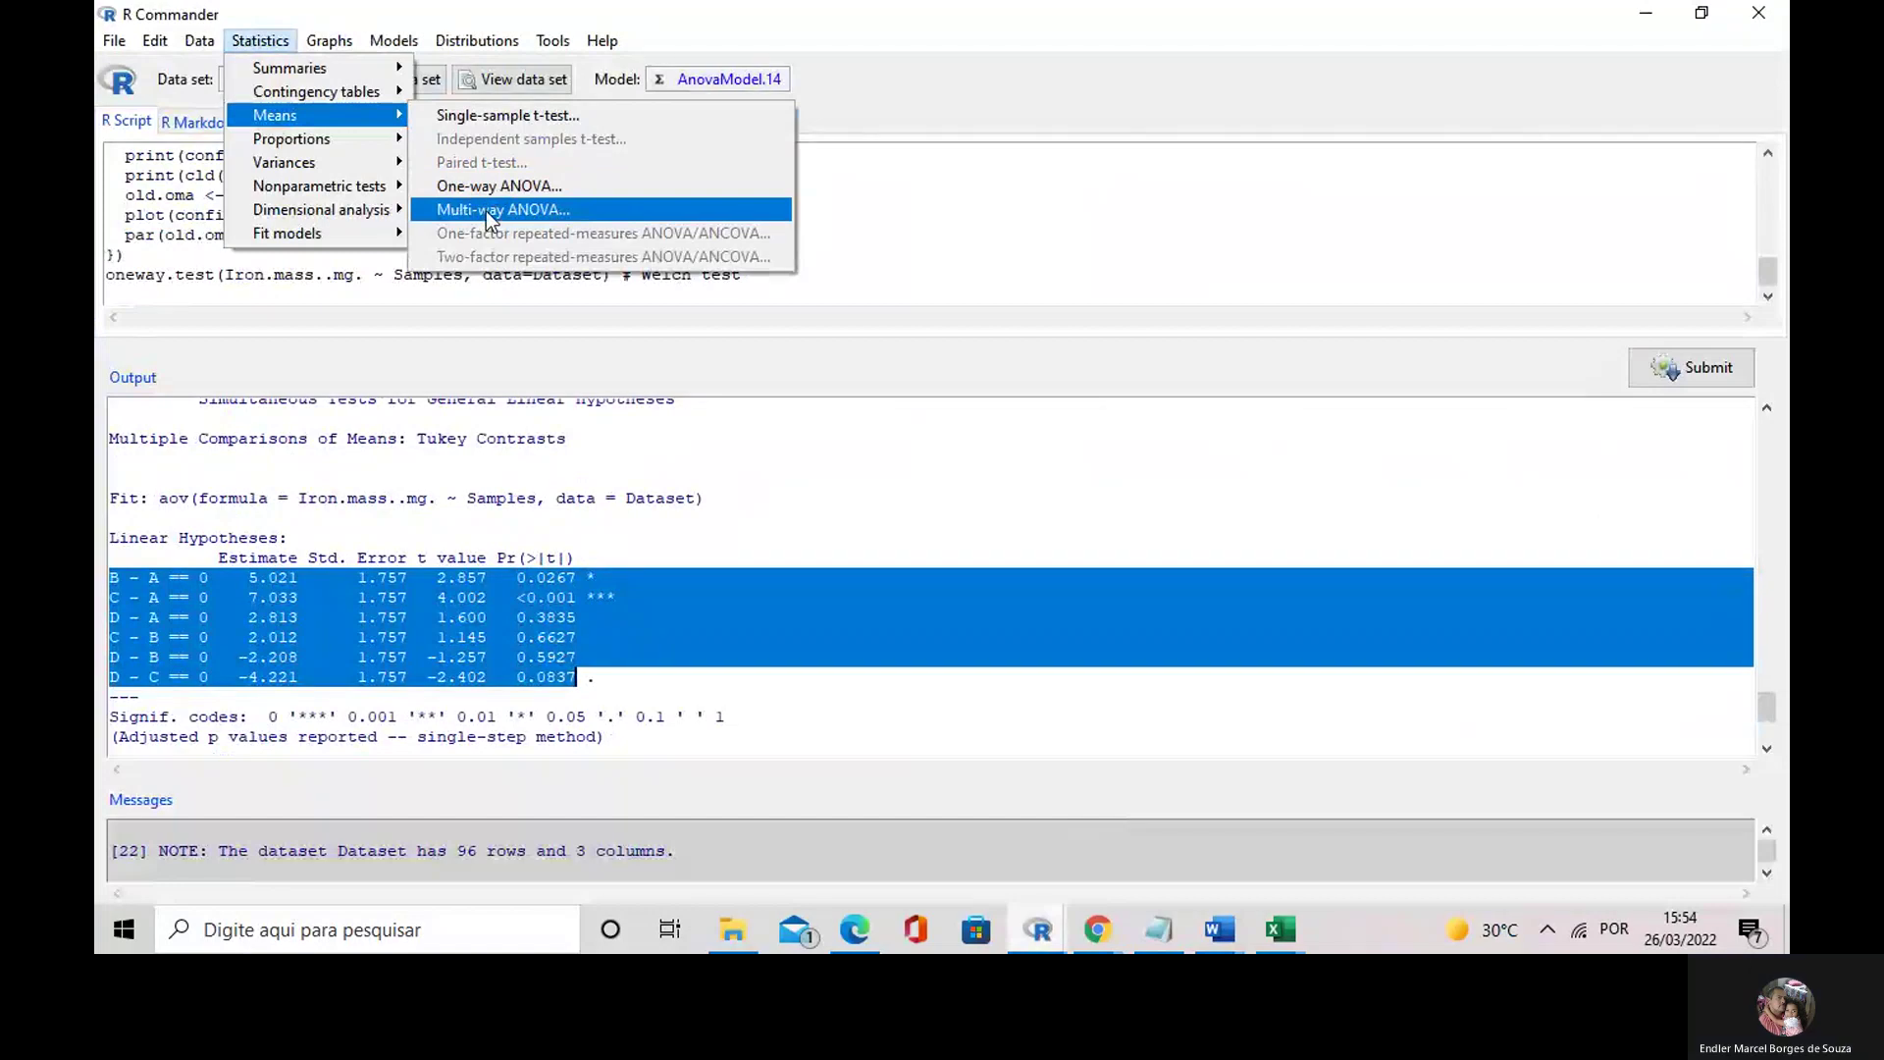
- Run a multi-way ANOVA in R Commander with assays and Samples as factors and Iron.mass..mg. as the response variable
{"action": "left_click", "coordinate": [486, 210]}
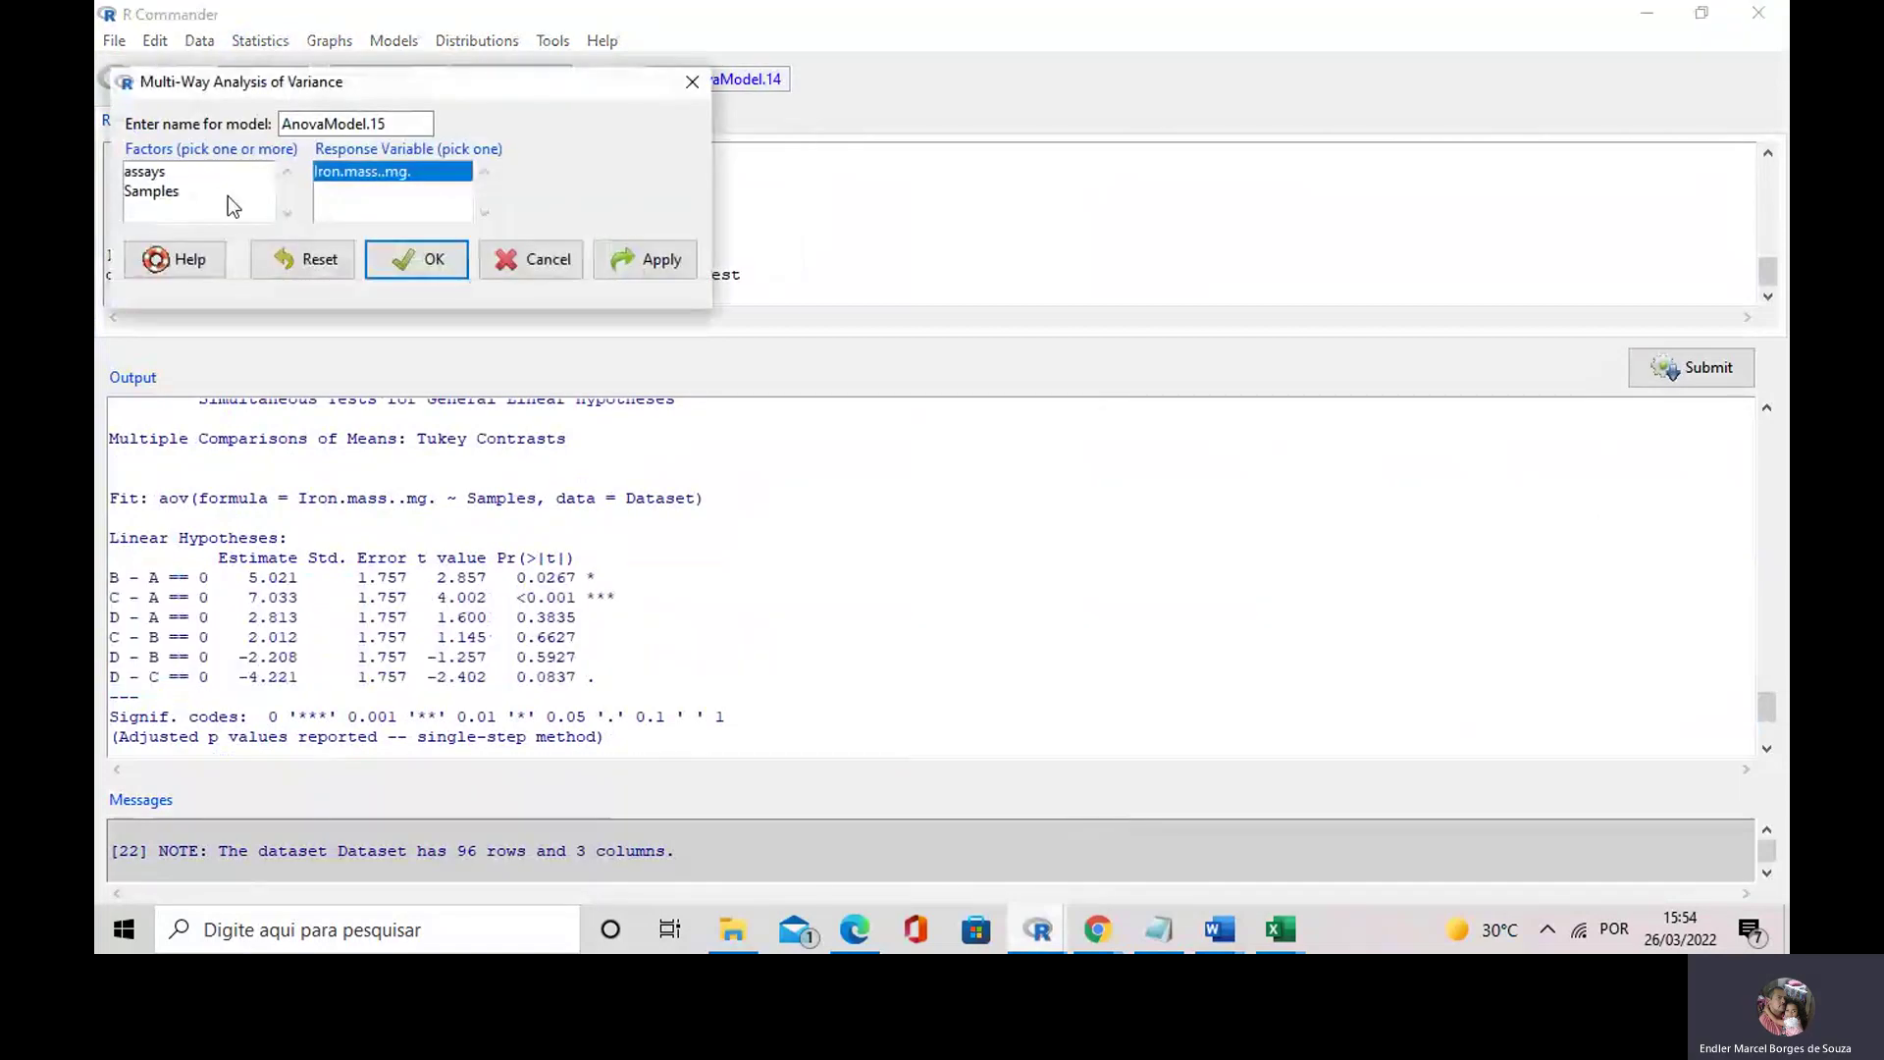
{"action": "left_click", "coordinate": [167, 173]}
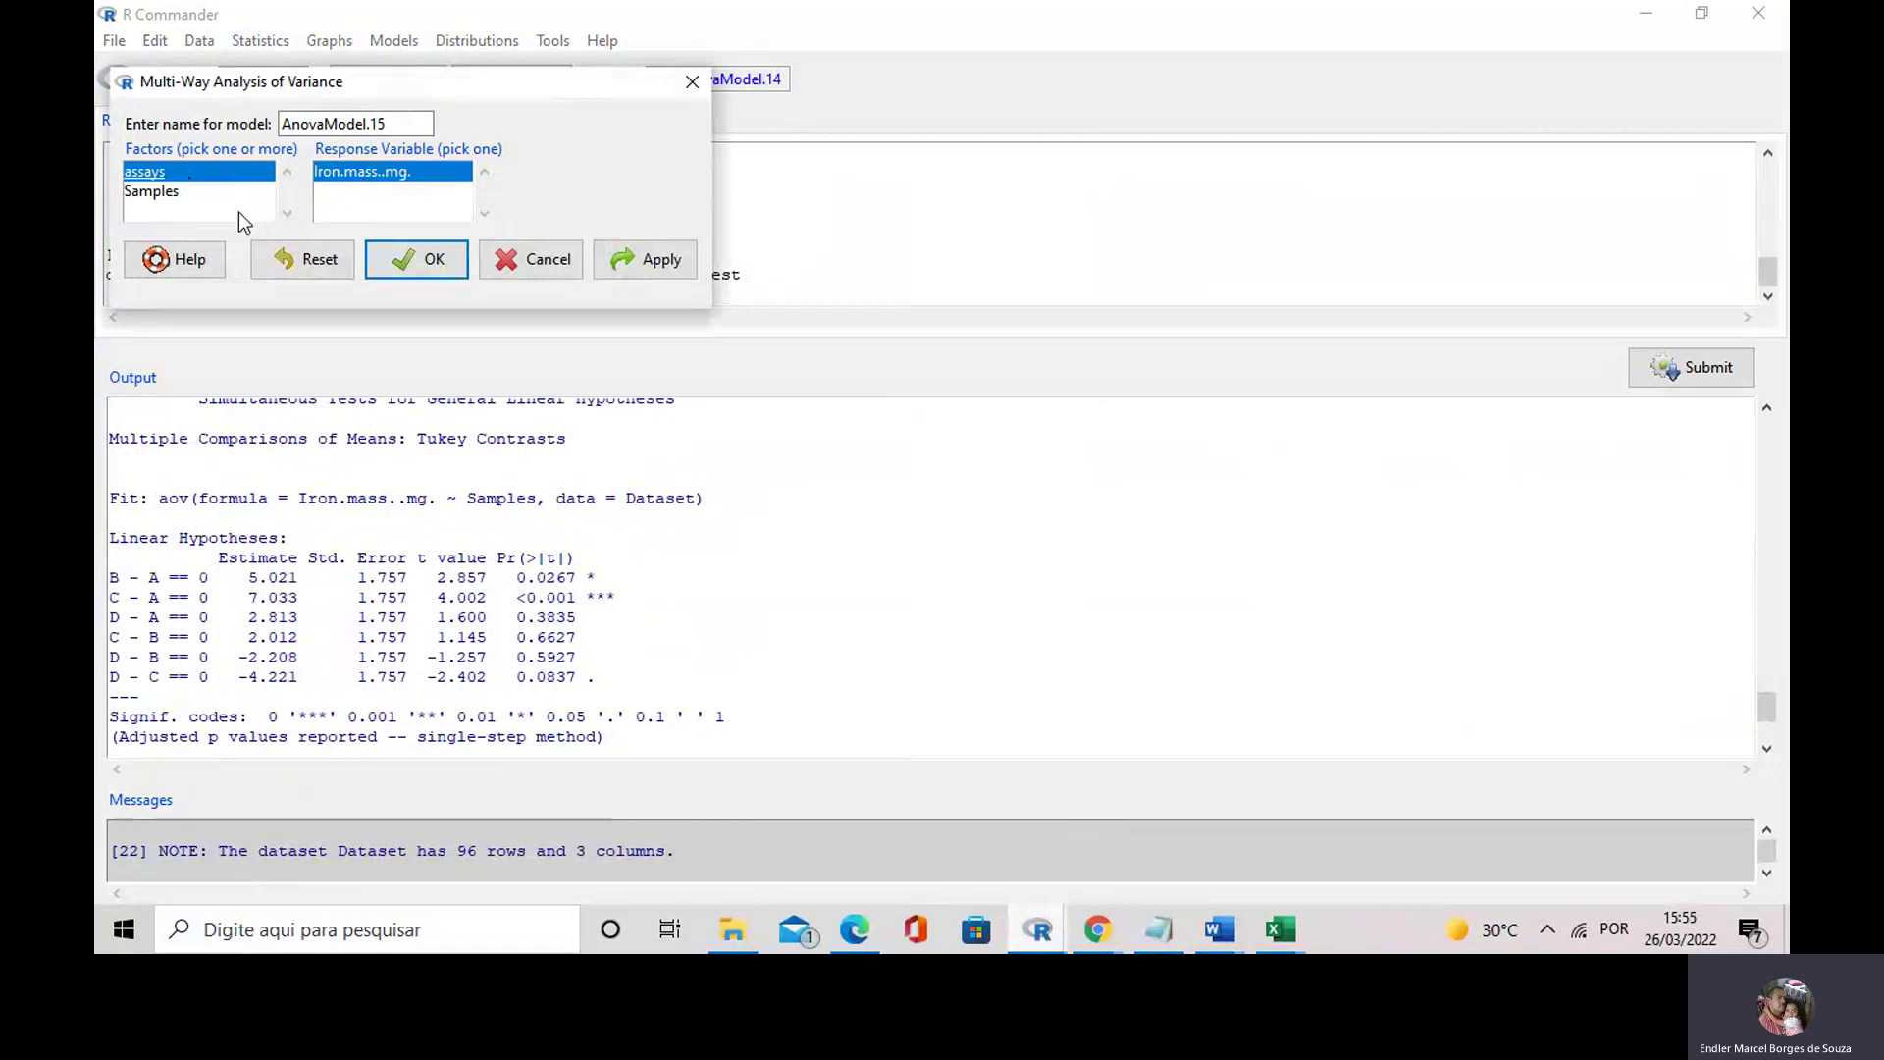
{"action": "left_click", "coordinate": [157, 192]}
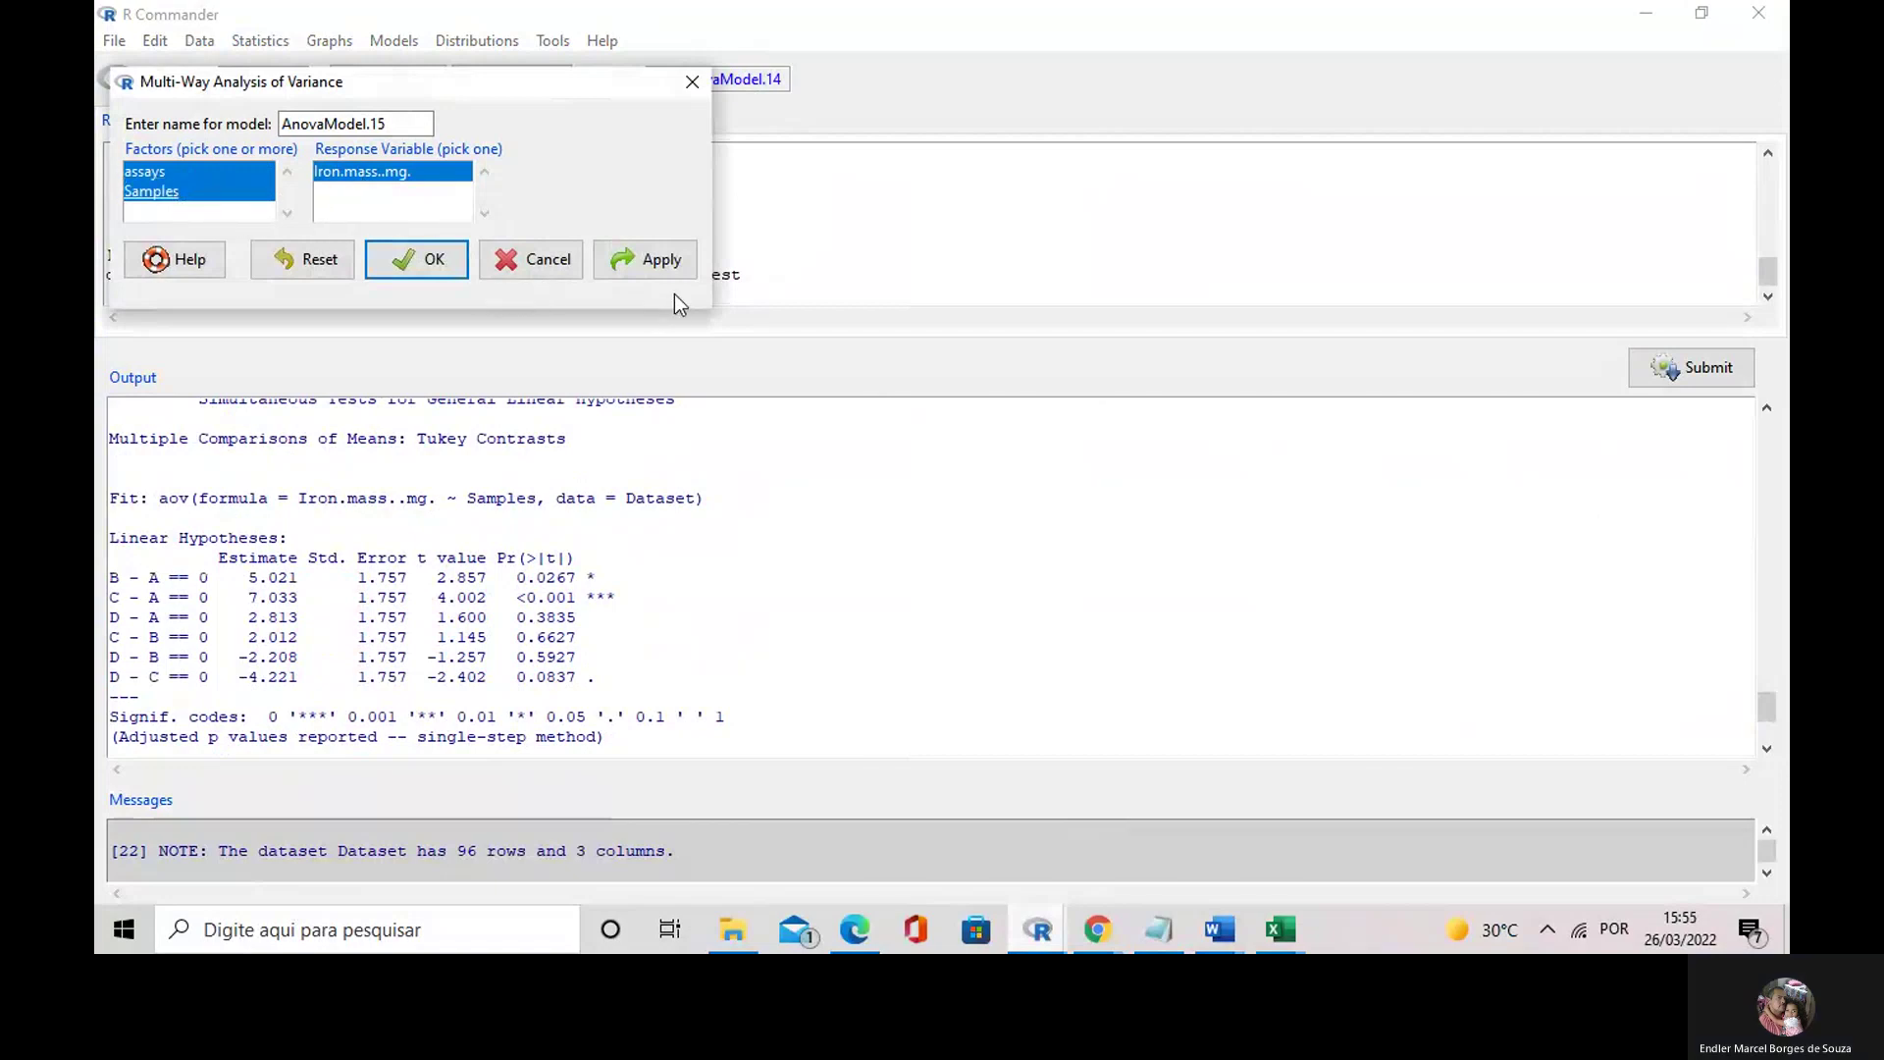
{"action": "left_click", "coordinate": [651, 268]}
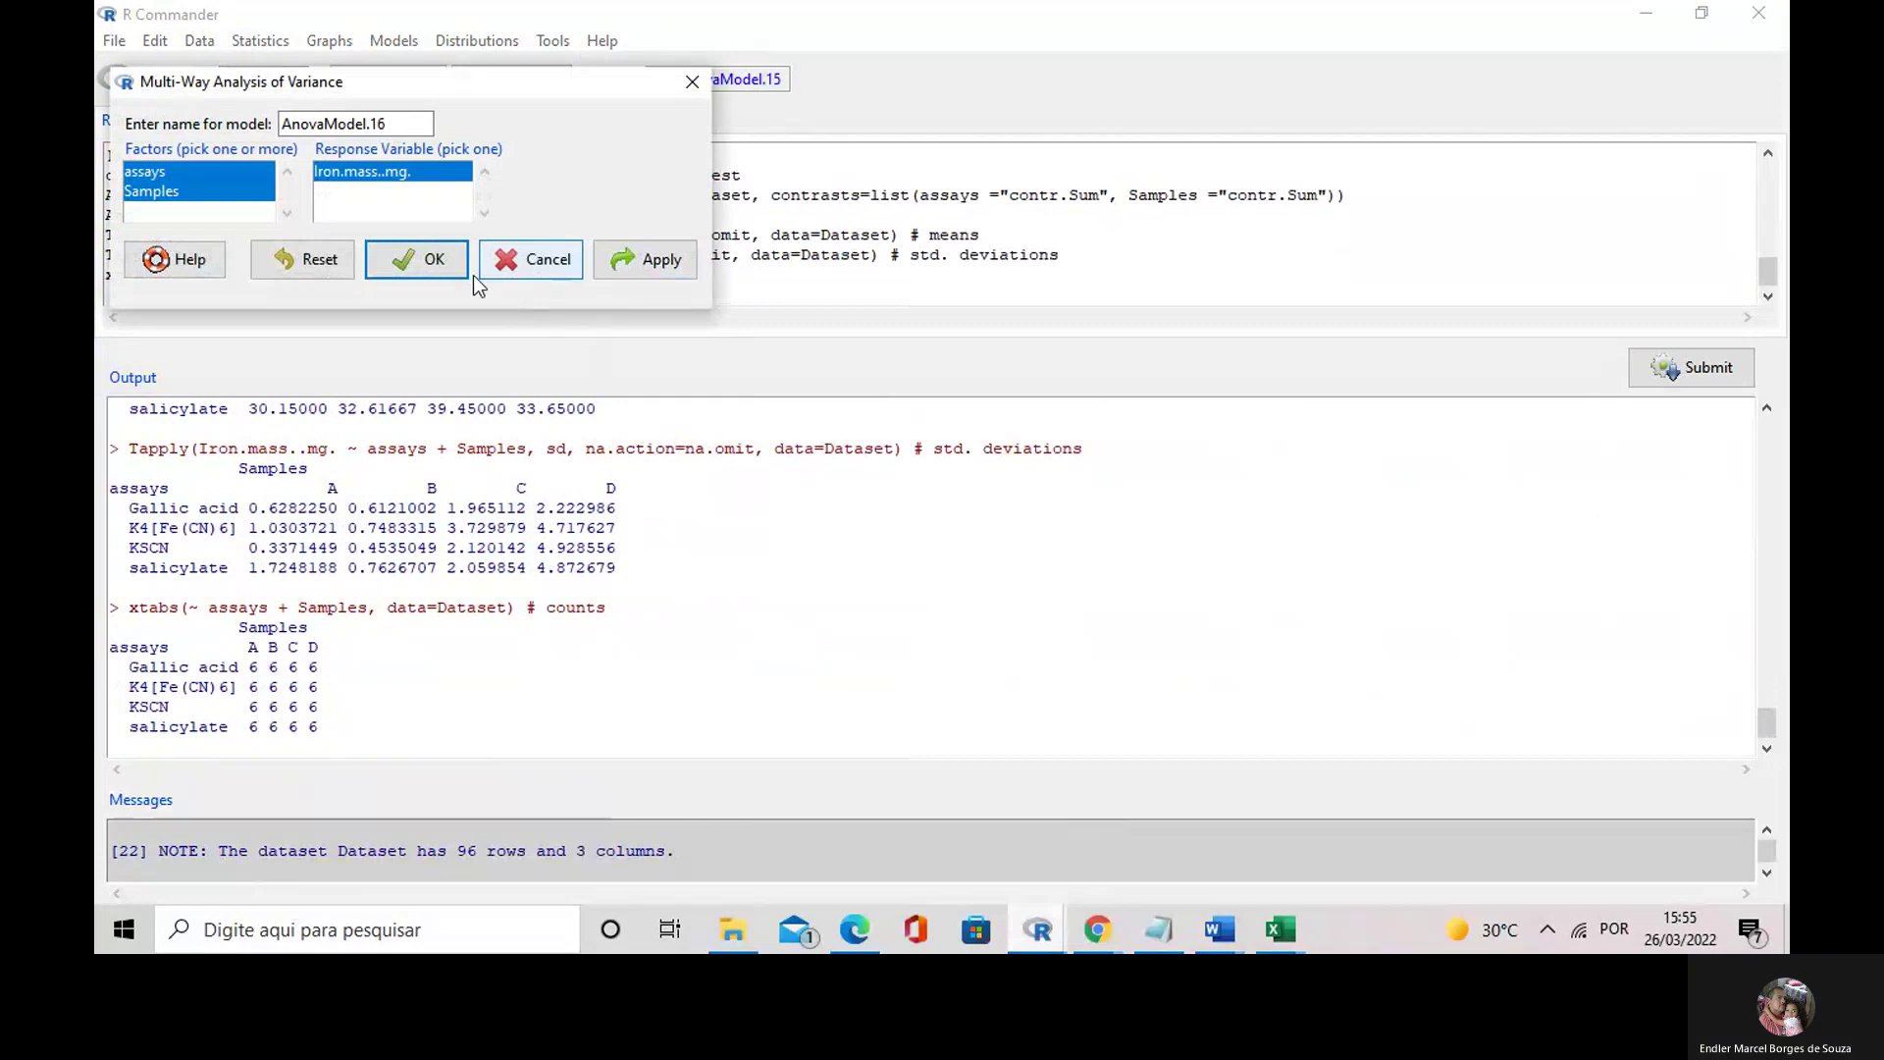
{"action": "left_click", "coordinate": [416, 261]}
- Examine the factor rows of the multi-way ANOVA table, focusing on the significance of the assays effect
{"action": "scroll", "coordinate": [442, 601], "scroll_direction": "up", "scroll_amount": 2}
{"action": "scroll", "coordinate": [447, 589], "scroll_direction": "down", "scroll_amount": 2}
{"action": "scroll", "coordinate": [436, 614], "scroll_direction": "up", "scroll_amount": 4}
{"action": "scroll", "coordinate": [431, 624], "scroll_direction": "up", "scroll_amount": 3}
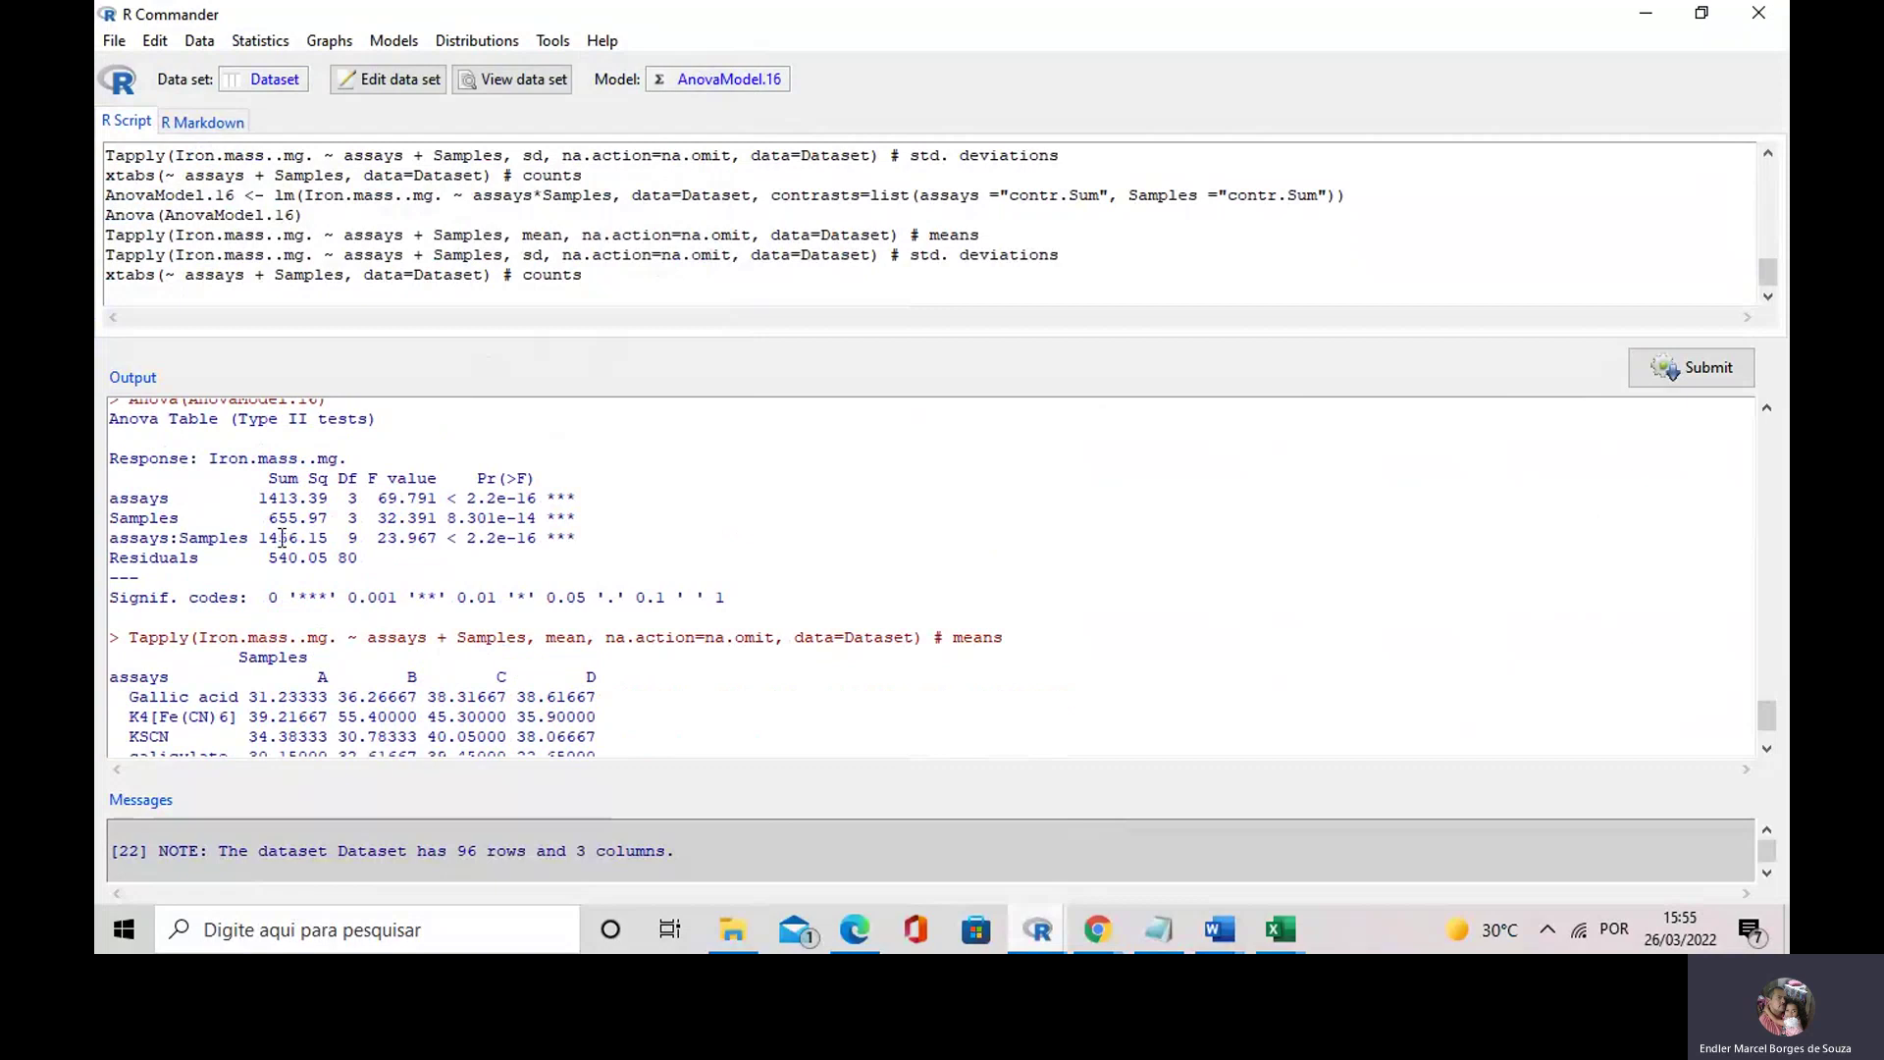
{"action": "left_click_drag", "start_coordinate": [110, 499], "coordinate": [545, 539]}
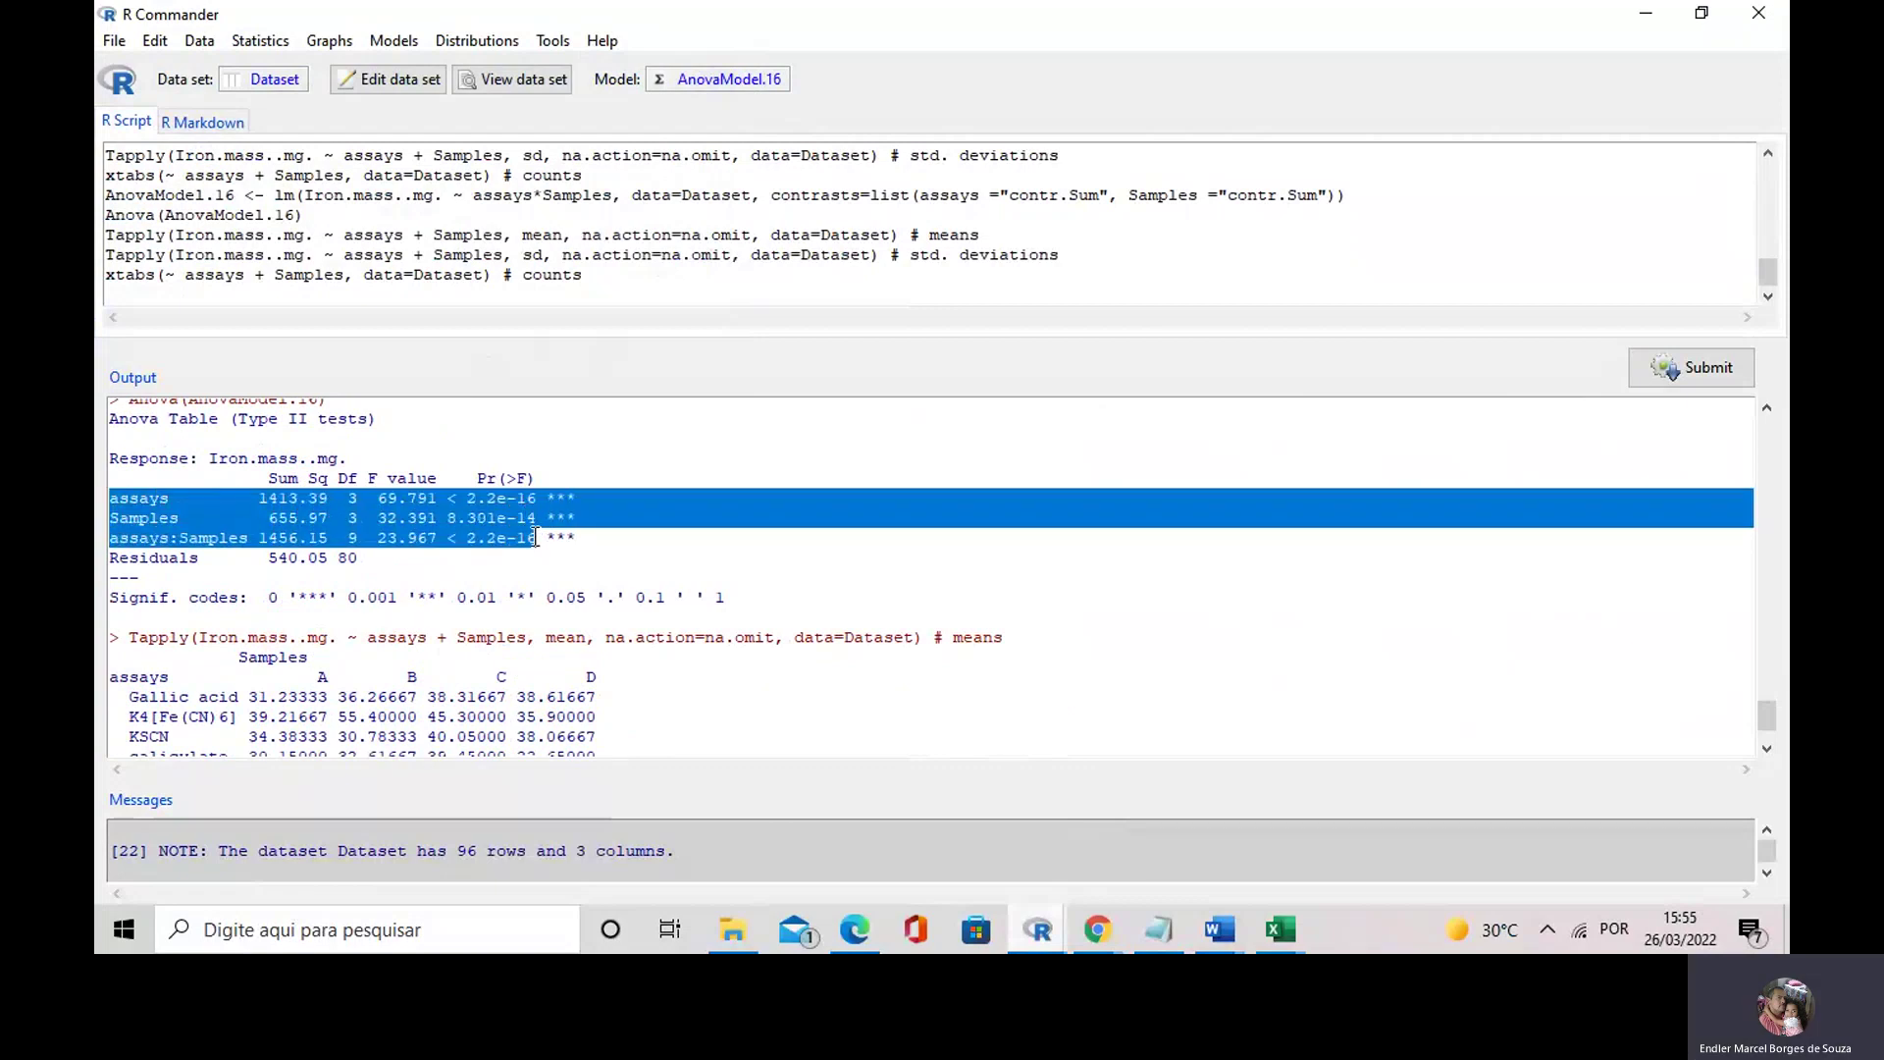
{"action": "left_click", "coordinate": [191, 507]}
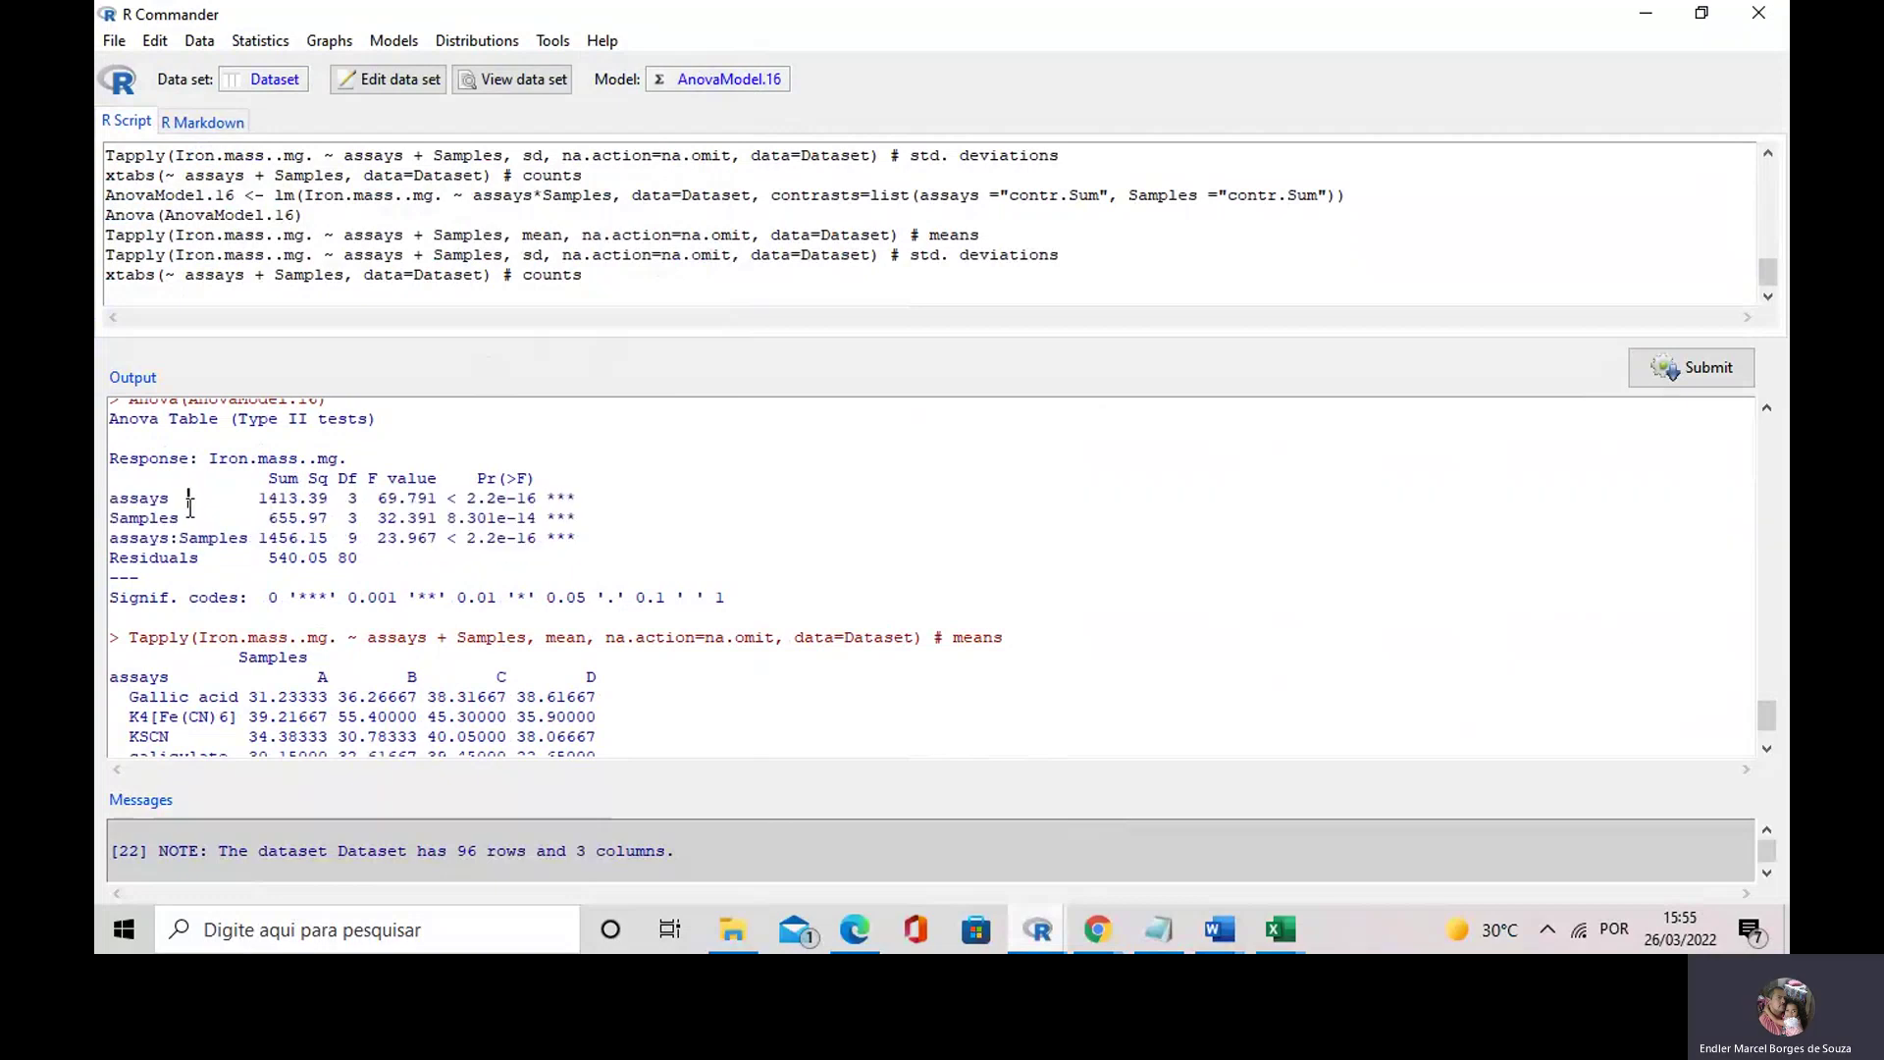
{"action": "left_click_drag", "start_coordinate": [110, 500], "coordinate": [536, 502]}
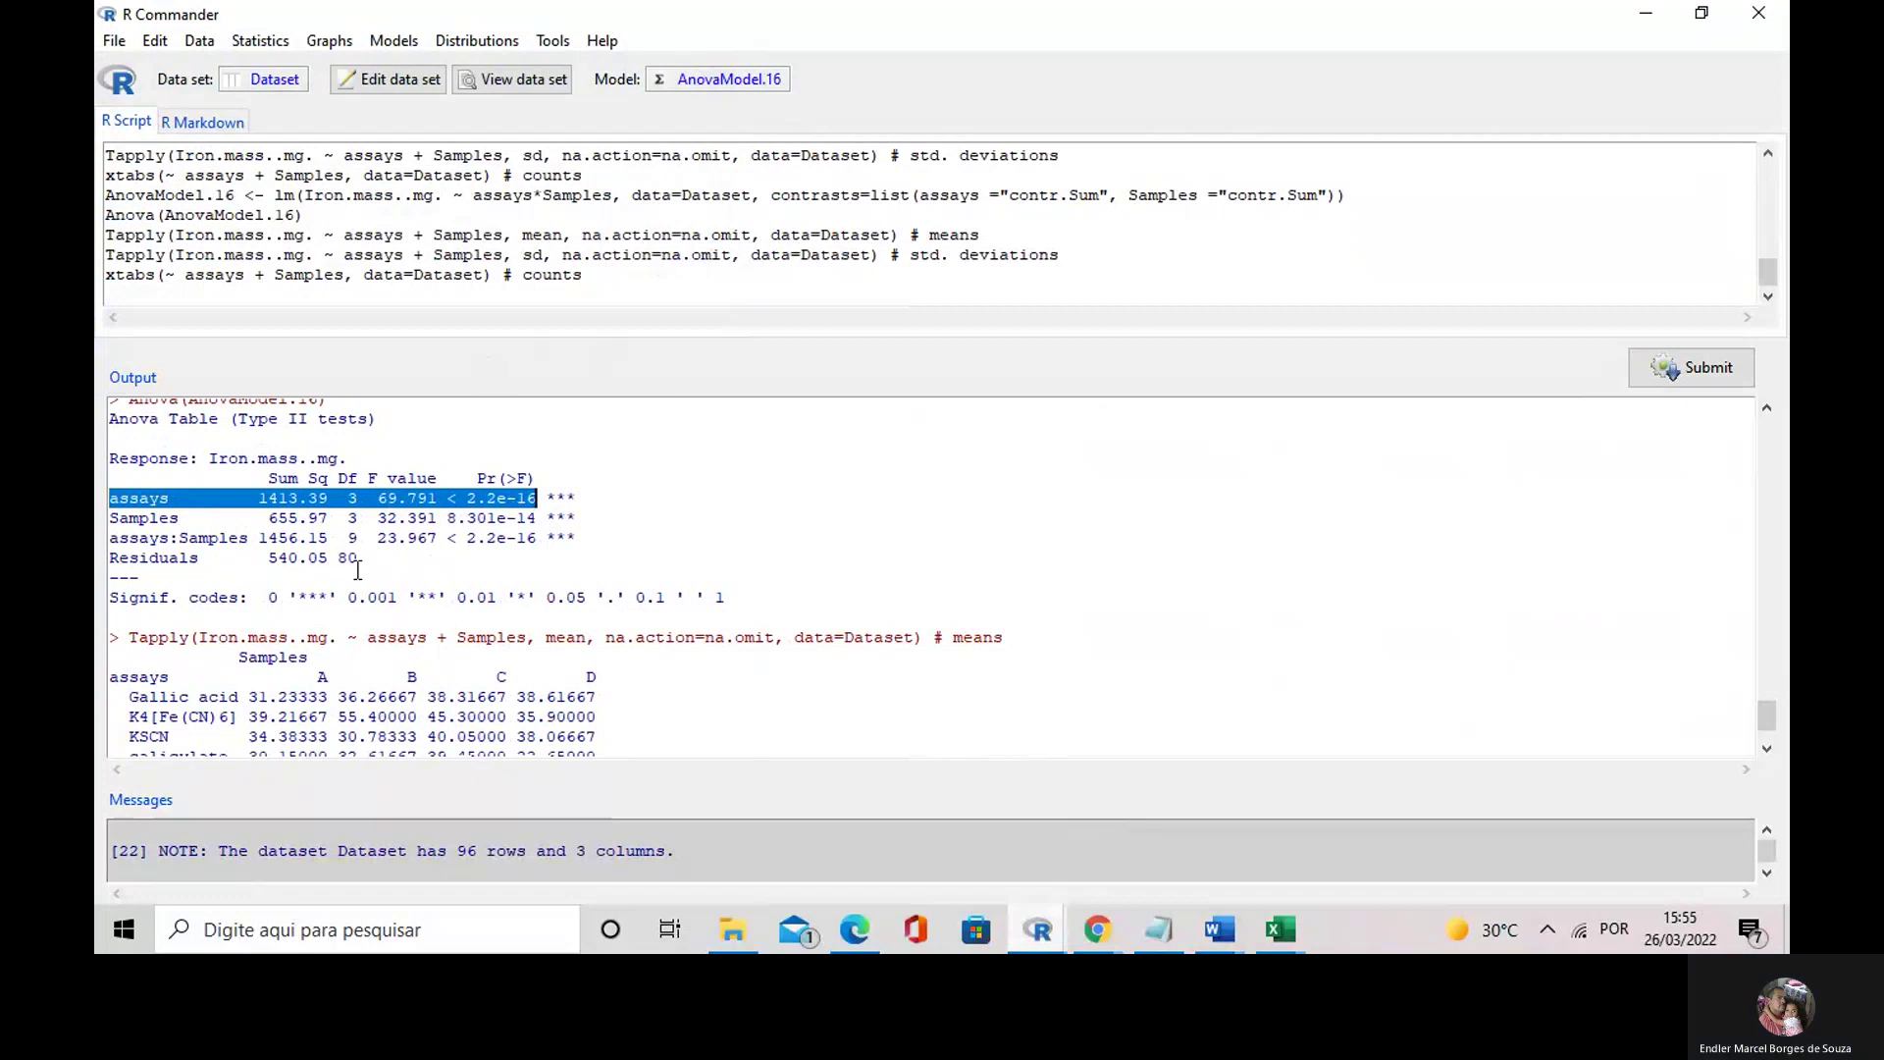
- Compare the p-value of the Samples factor in the multi-way ANOVA table with the 0.05 significance level
{"action": "left_click", "coordinate": [259, 538]}
{"action": "double_click", "coordinate": [127, 517]}
{"action": "left_click_drag", "start_coordinate": [448, 518], "coordinate": [520, 509]}
{"action": "left_click_drag", "start_coordinate": [547, 597], "coordinate": [595, 599]}
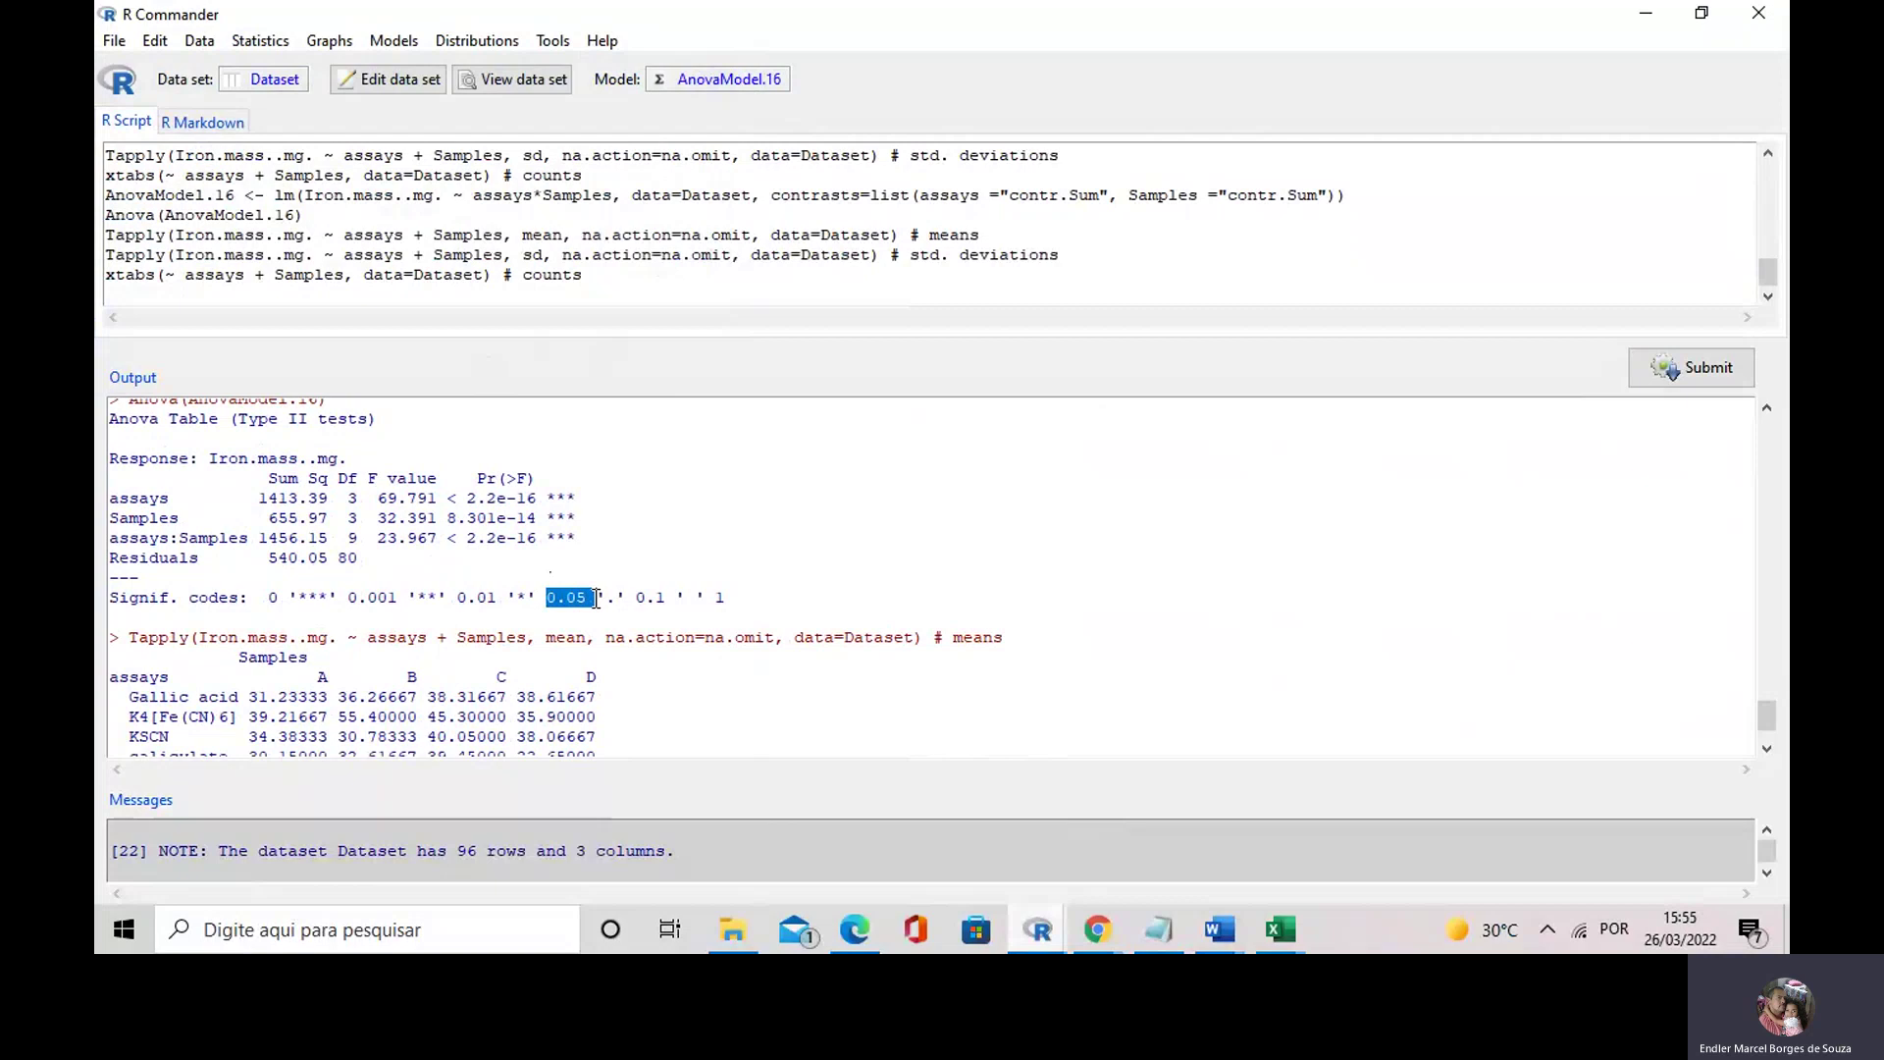
{"action": "left_click_drag", "start_coordinate": [447, 518], "coordinate": [536, 520]}
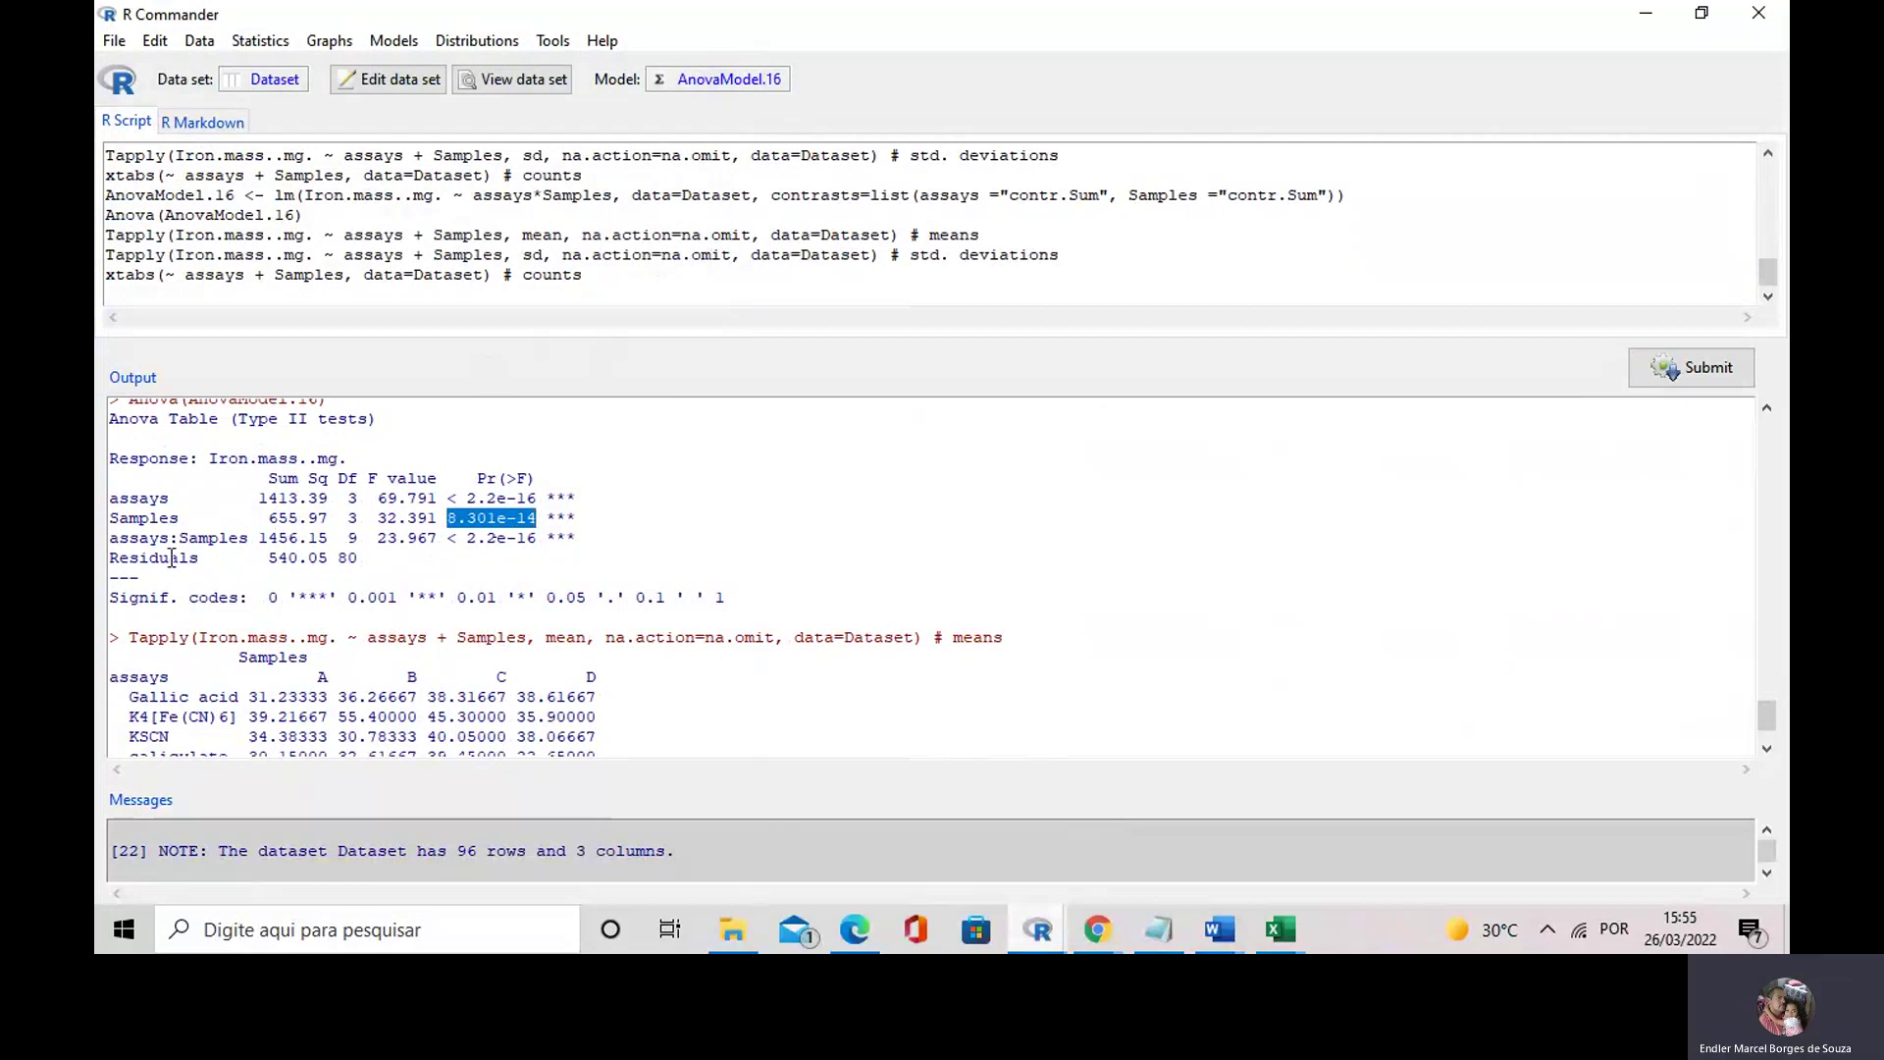
- Compare the p-value of the assays:Samples interaction with the 0.05 level and relate it to the two separate factors
{"action": "left_click", "coordinate": [124, 540]}
{"action": "left_click_drag", "start_coordinate": [123, 541], "coordinate": [253, 543]}
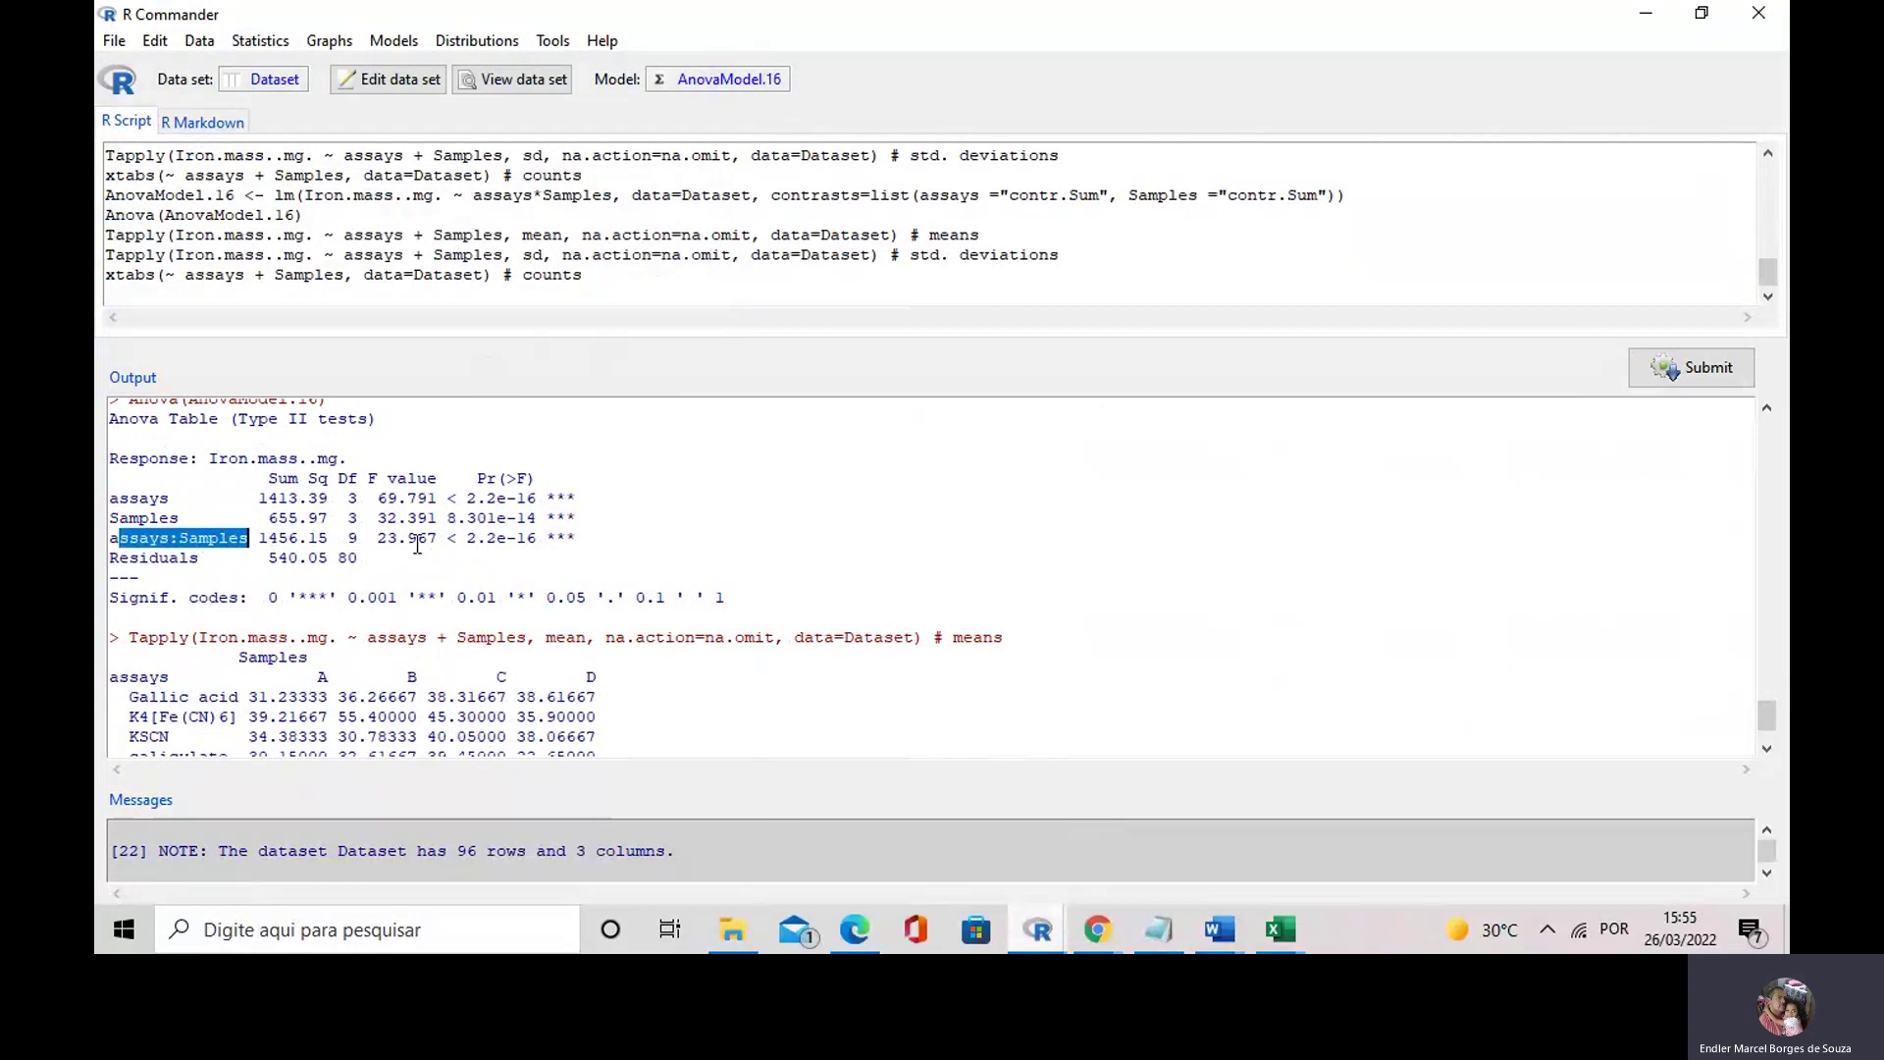
{"action": "left_click_drag", "start_coordinate": [467, 542], "coordinate": [542, 542]}
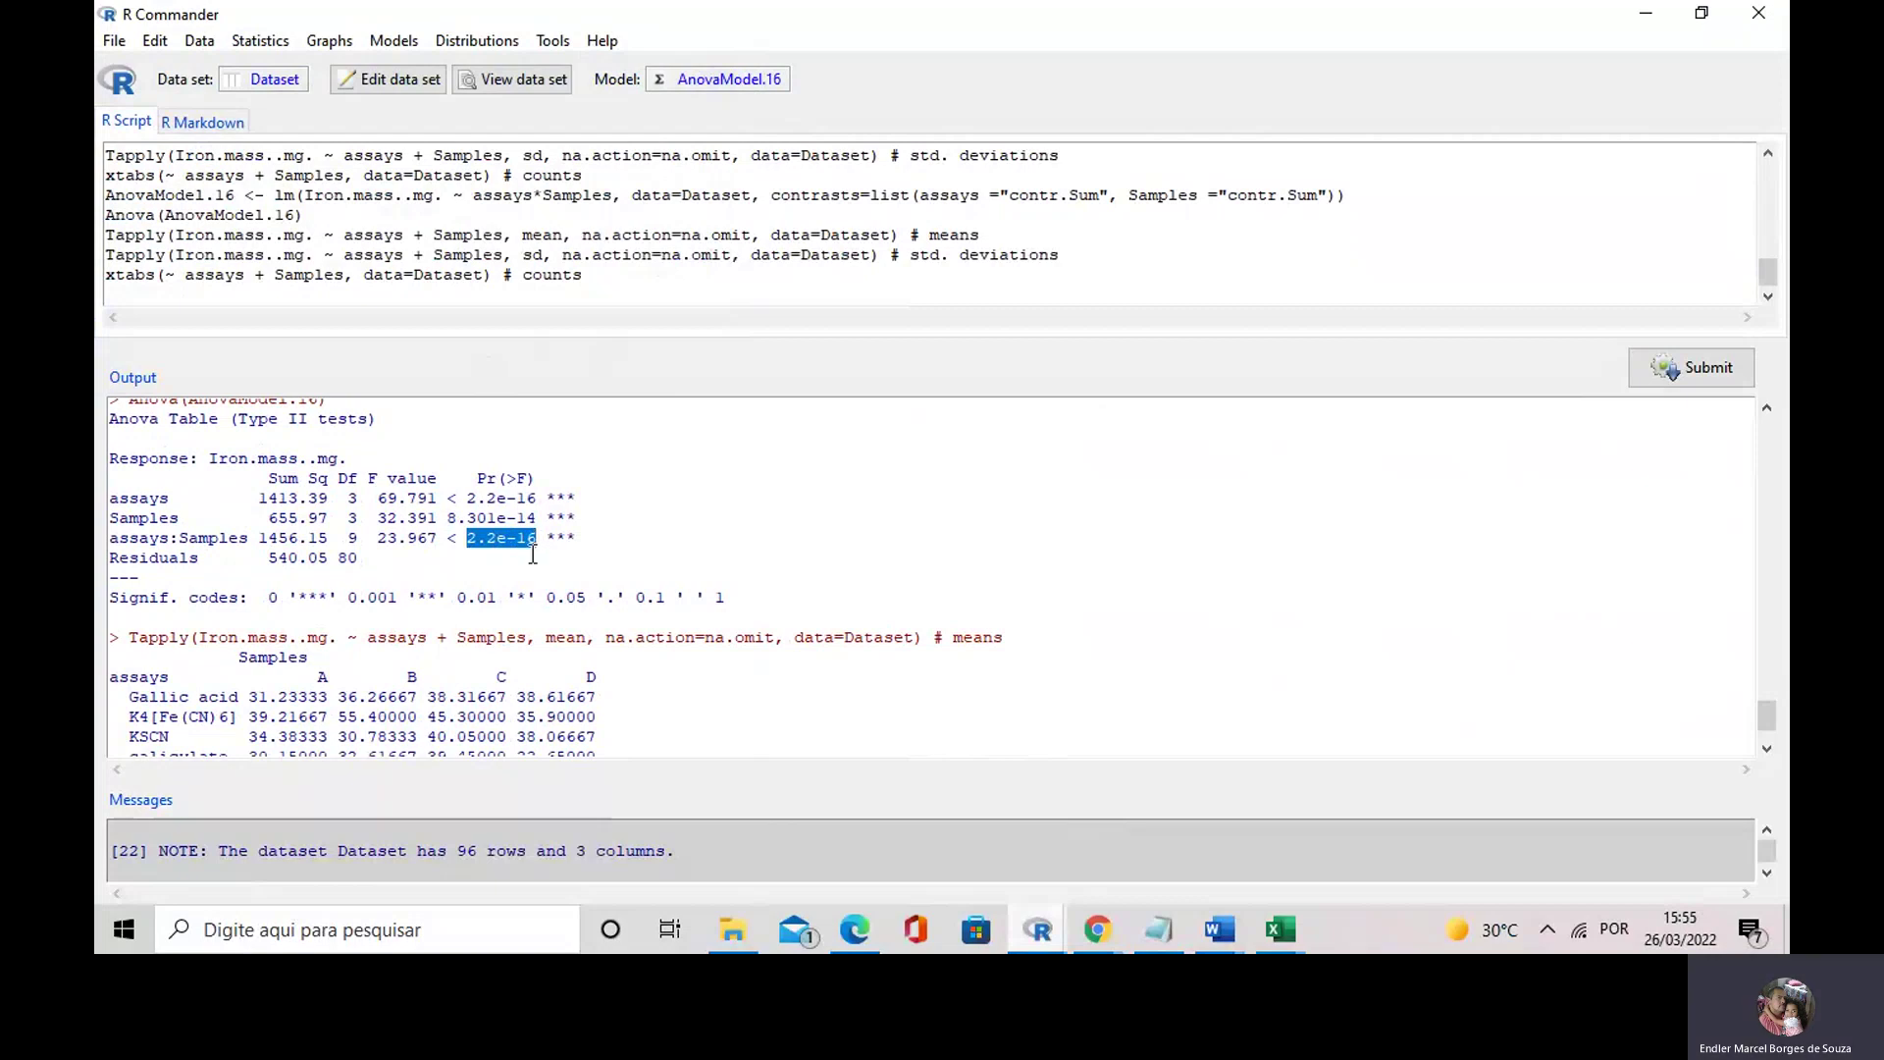
{"action": "left_click_drag", "start_coordinate": [547, 598], "coordinate": [589, 597]}
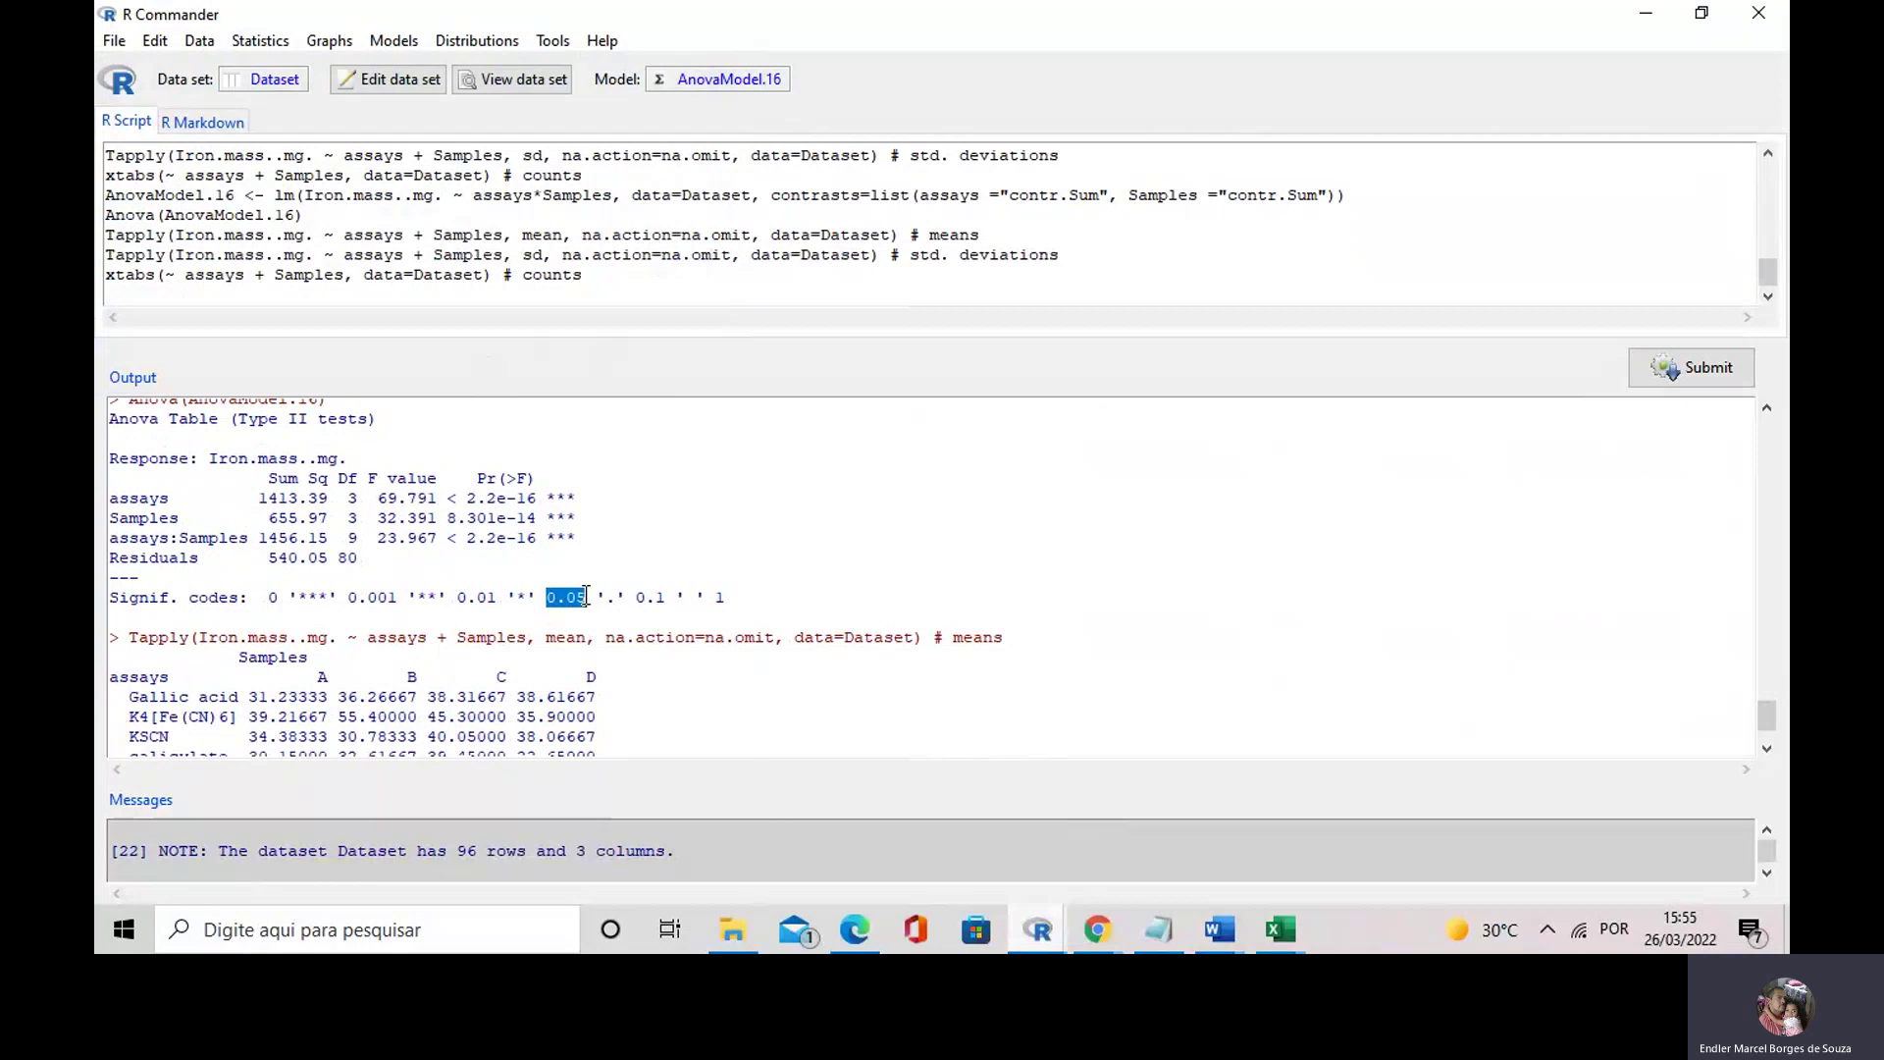
{"action": "left_click_drag", "start_coordinate": [538, 541], "coordinate": [417, 540]}
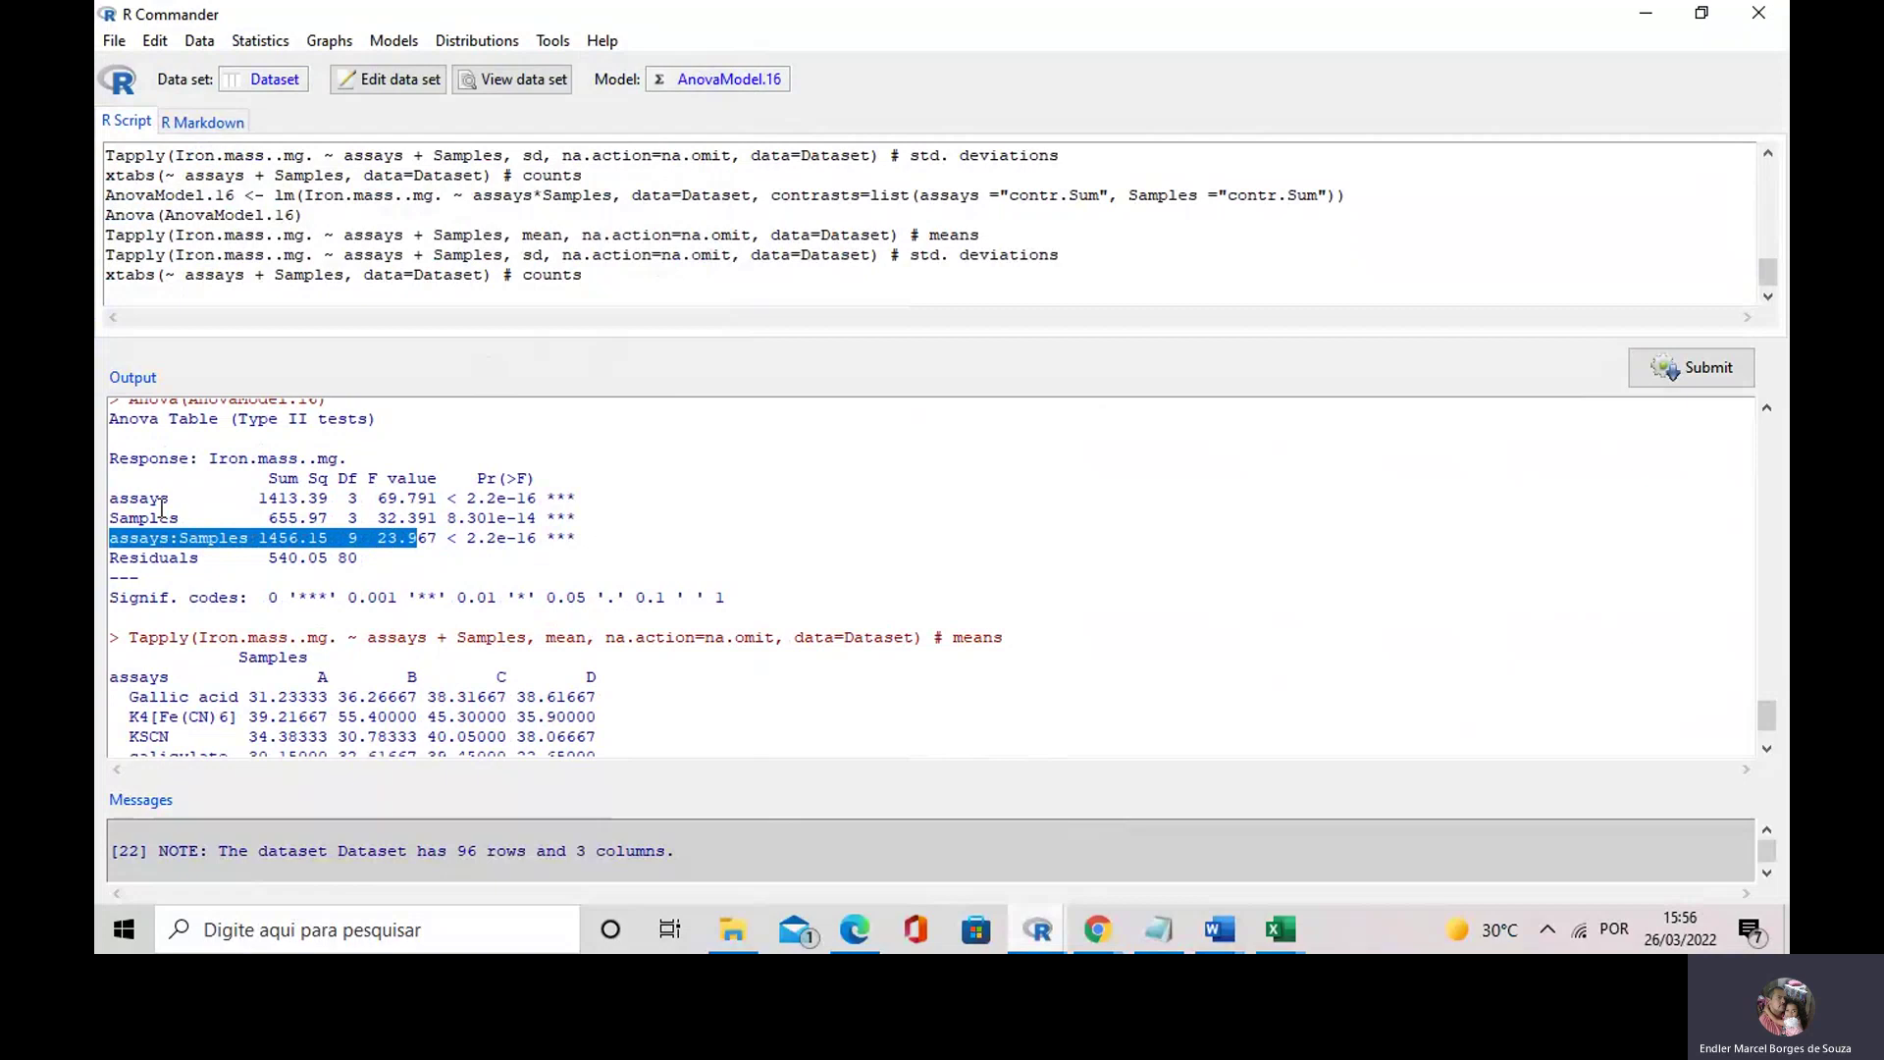
{"action": "left_click_drag", "start_coordinate": [180, 519], "coordinate": [125, 504]}
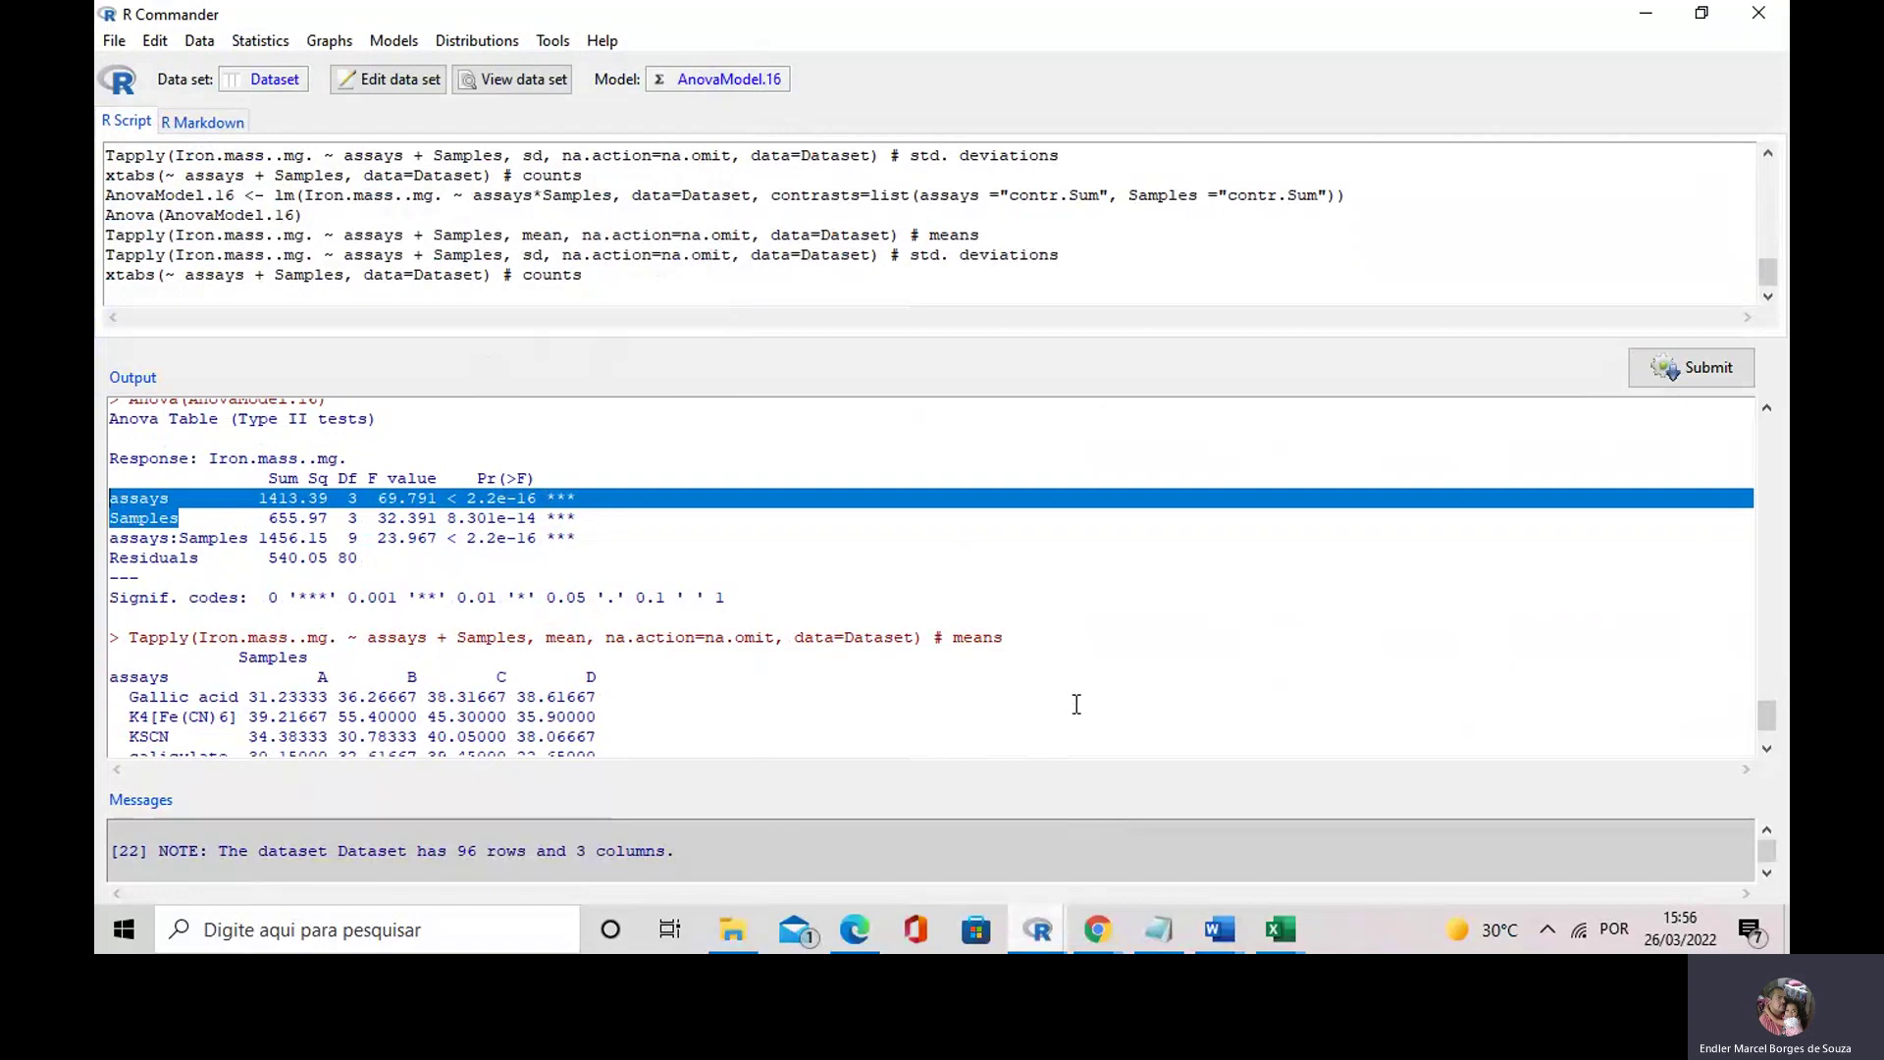
- Switch to the spreadsheet 4 workbook in Excel and examine the groups in its samples column
{"action": "left_click", "coordinate": [1288, 932]}
{"action": "left_click", "coordinate": [1361, 824]}
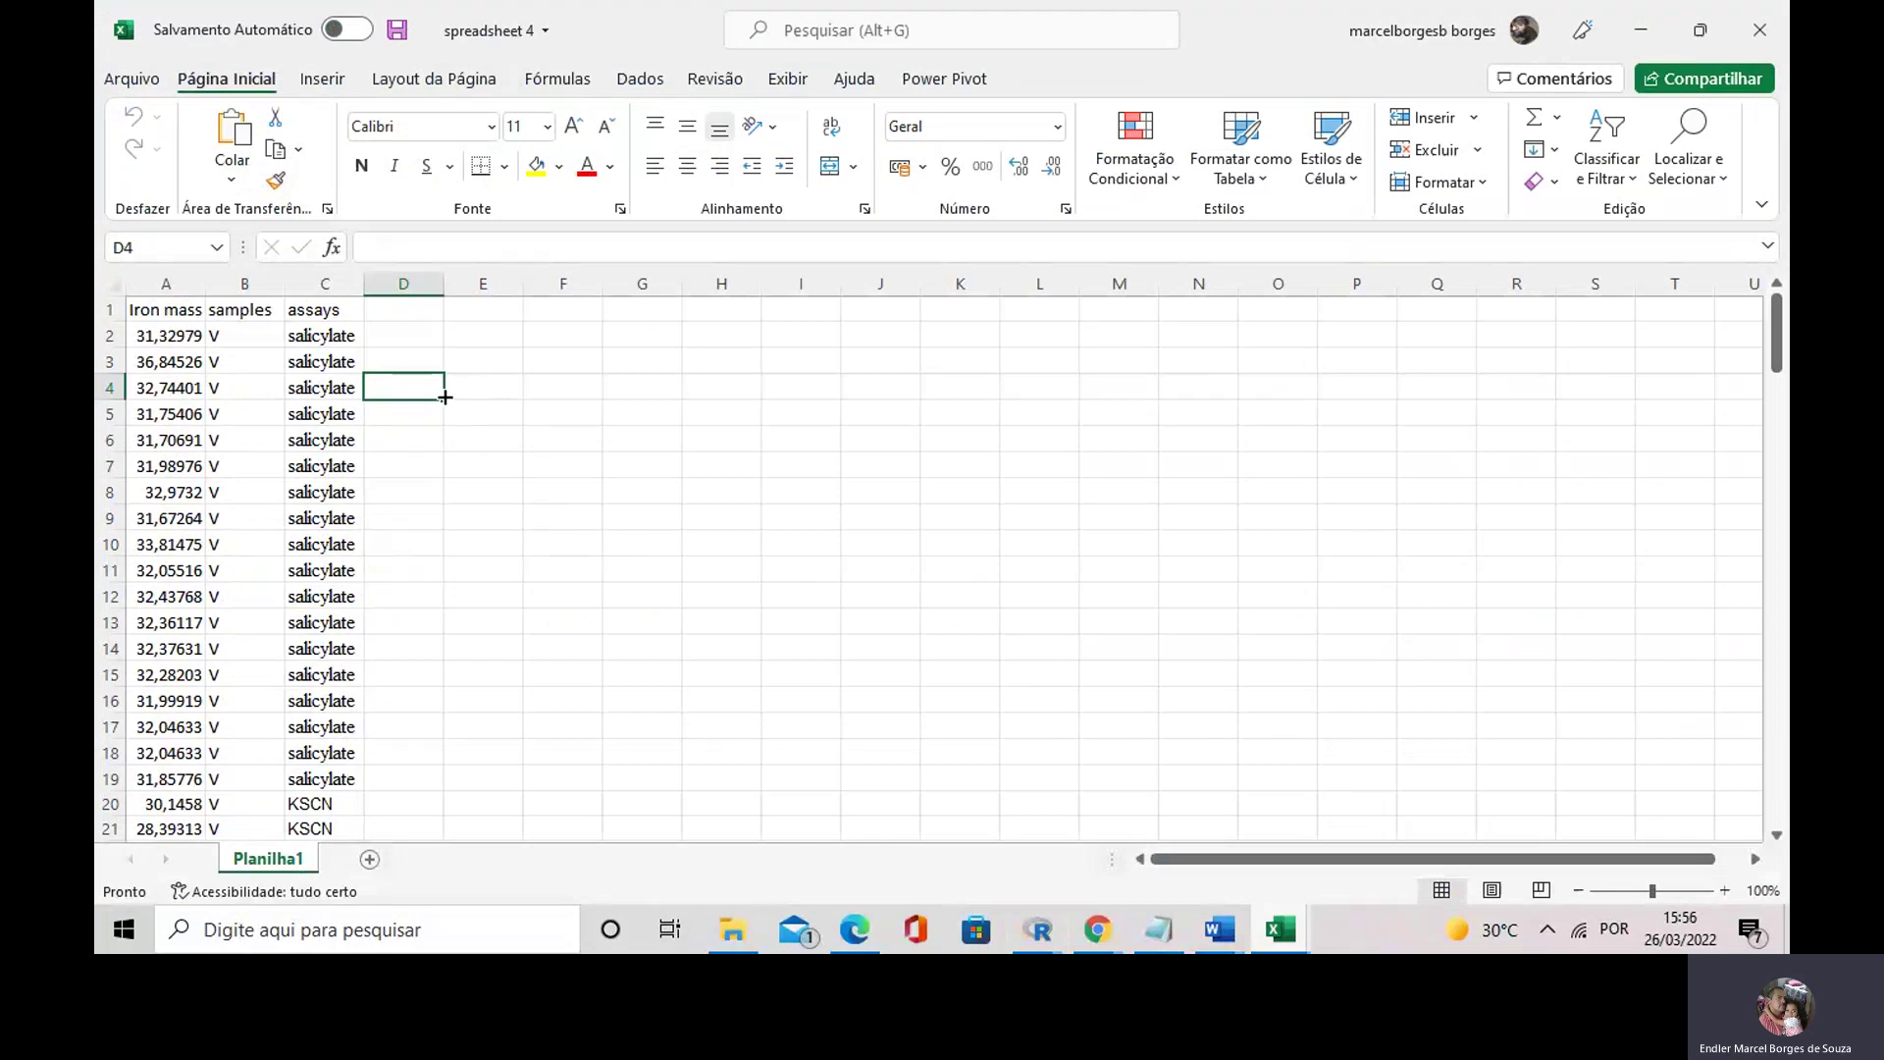
{"action": "scroll", "coordinate": [434, 438], "scroll_direction": "down", "scroll_amount": 1}
{"action": "scroll", "coordinate": [442, 450], "scroll_direction": "up", "scroll_amount": 1}
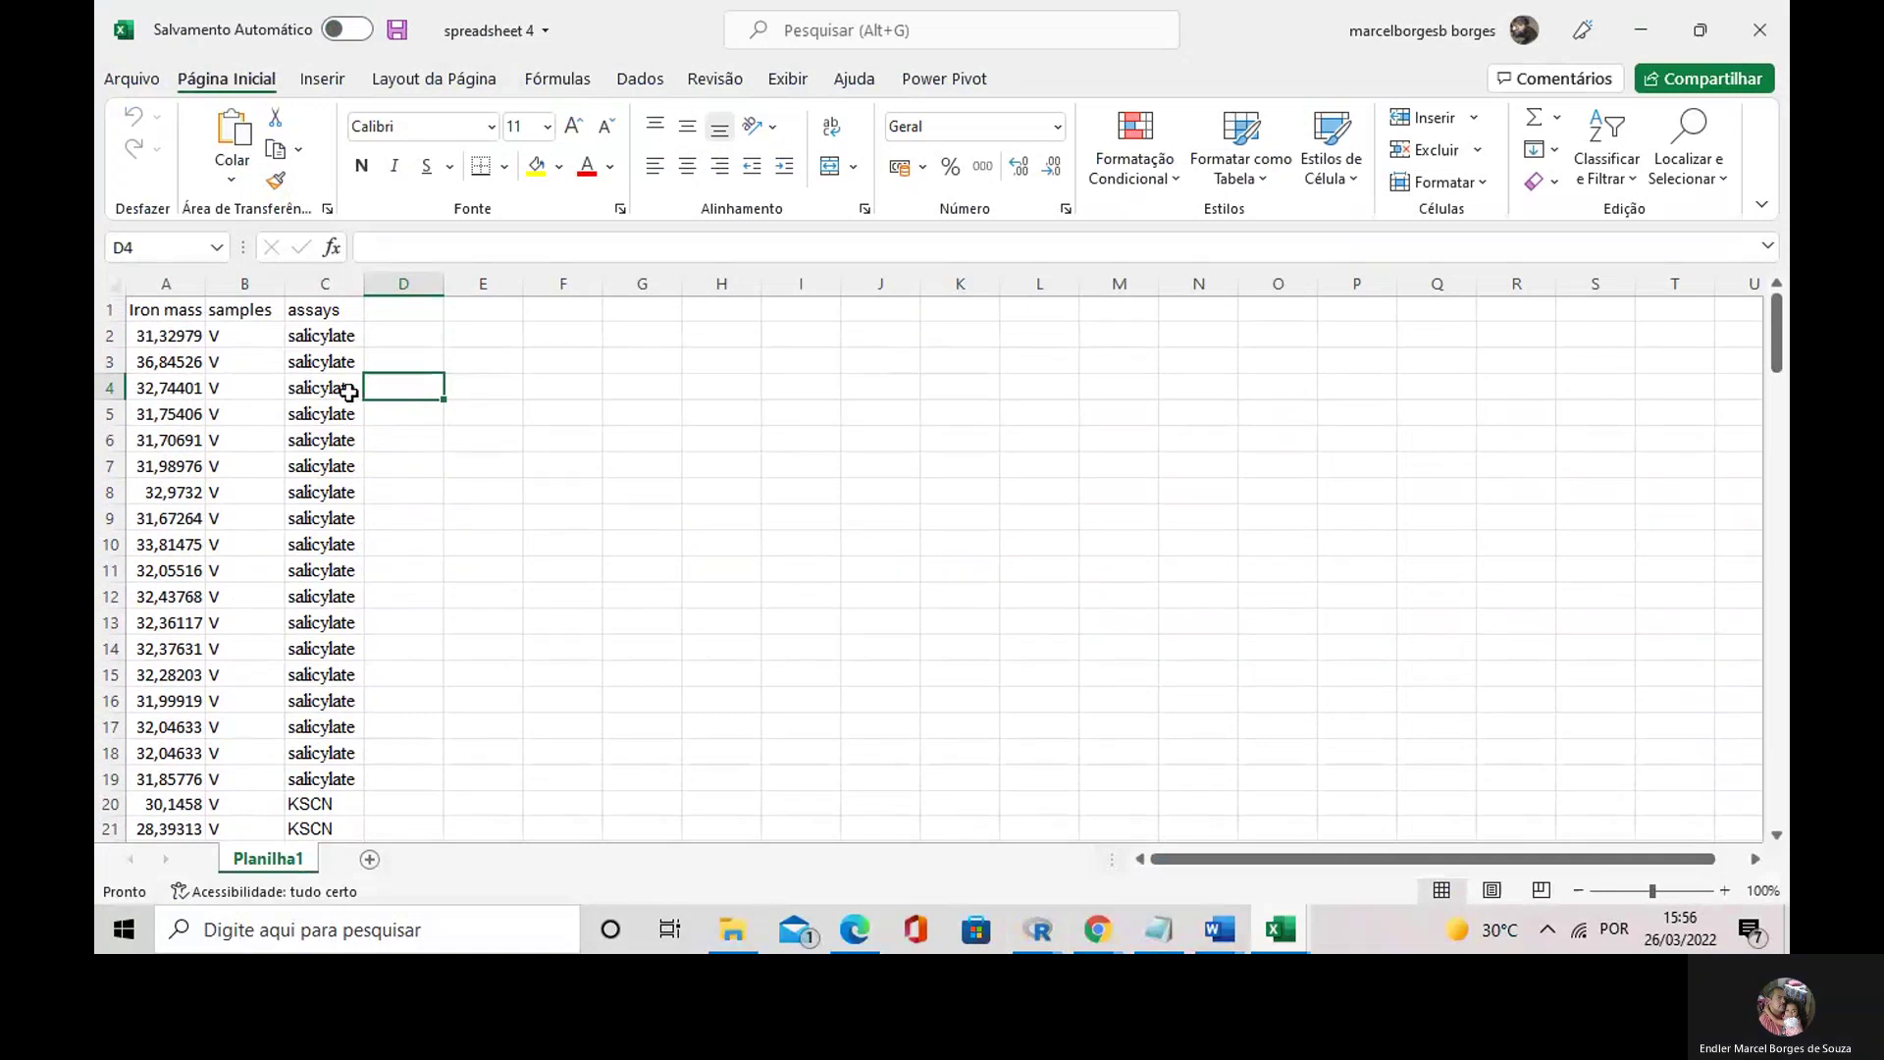
{"action": "left_click", "coordinate": [259, 362]}
{"action": "scroll", "coordinate": [254, 373], "scroll_direction": "down", "scroll_amount": 4}
{"action": "scroll", "coordinate": [234, 434], "scroll_direction": "down", "scroll_amount": 8}
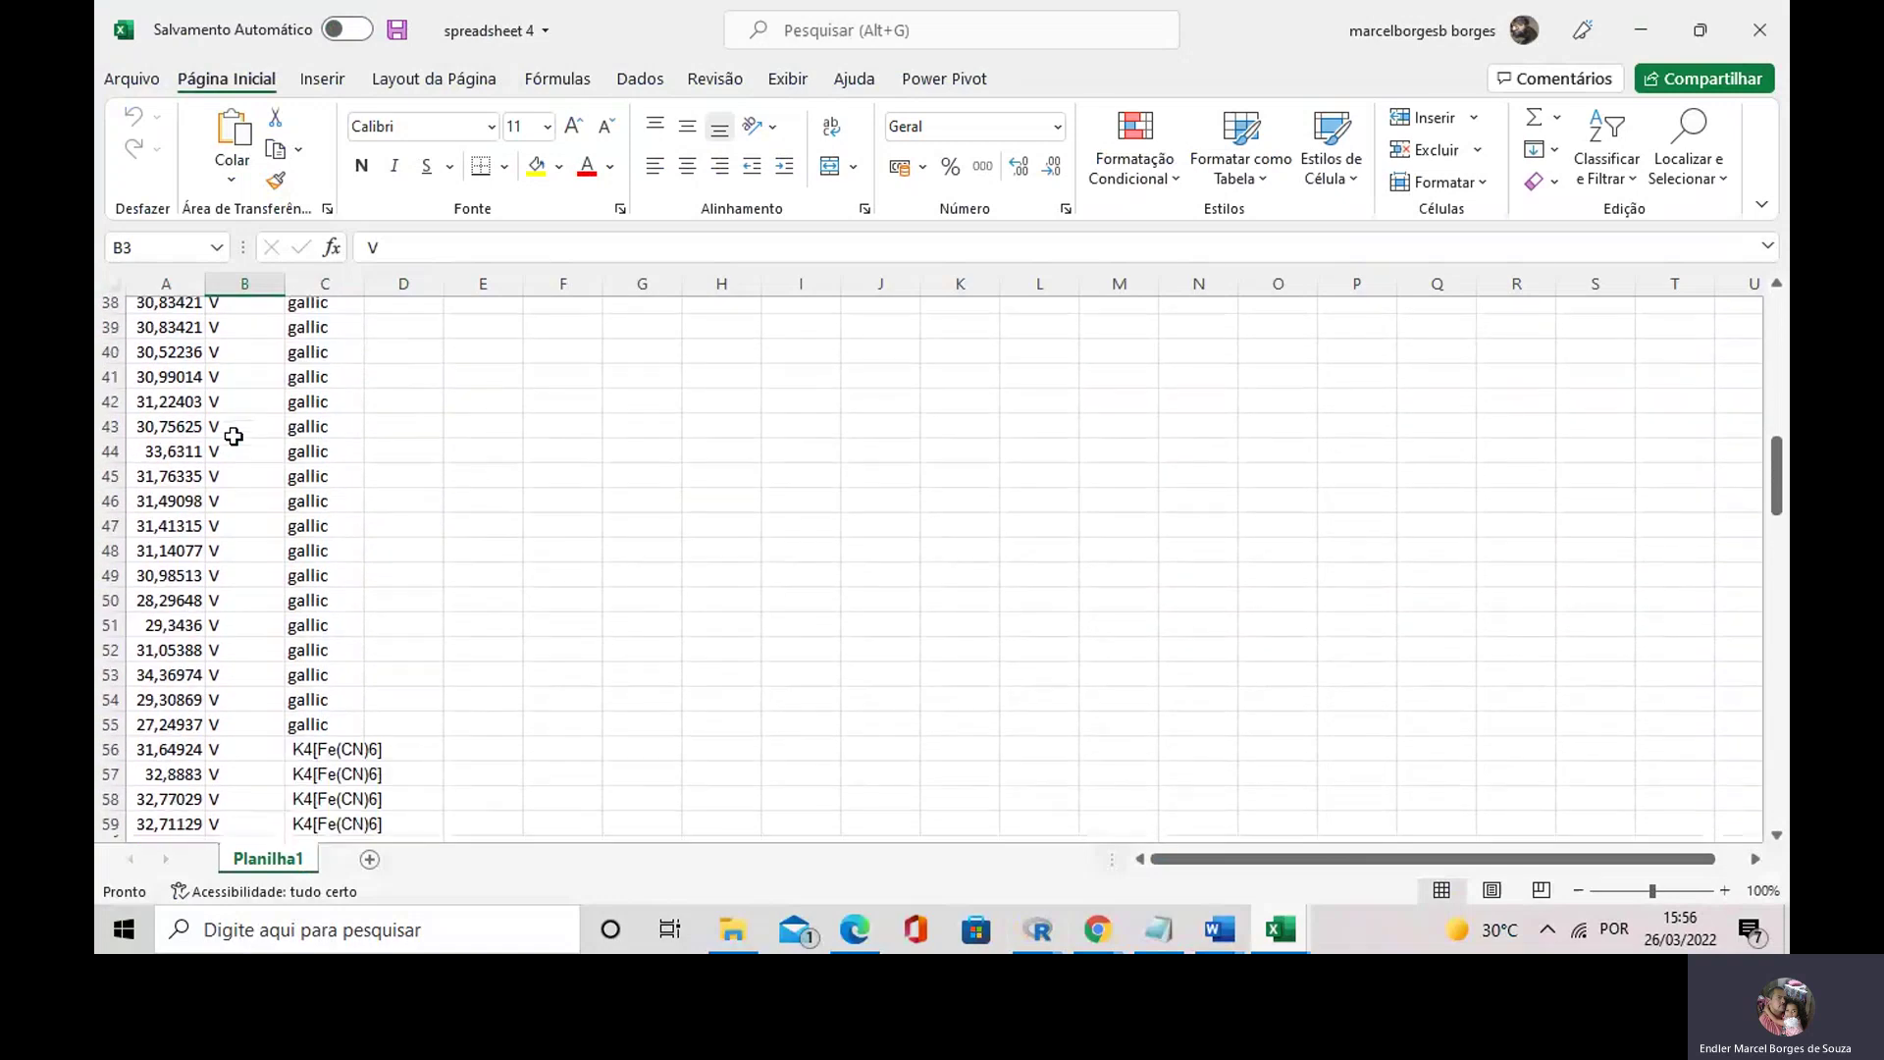
{"action": "scroll", "coordinate": [233, 435], "scroll_direction": "down", "scroll_amount": 6}
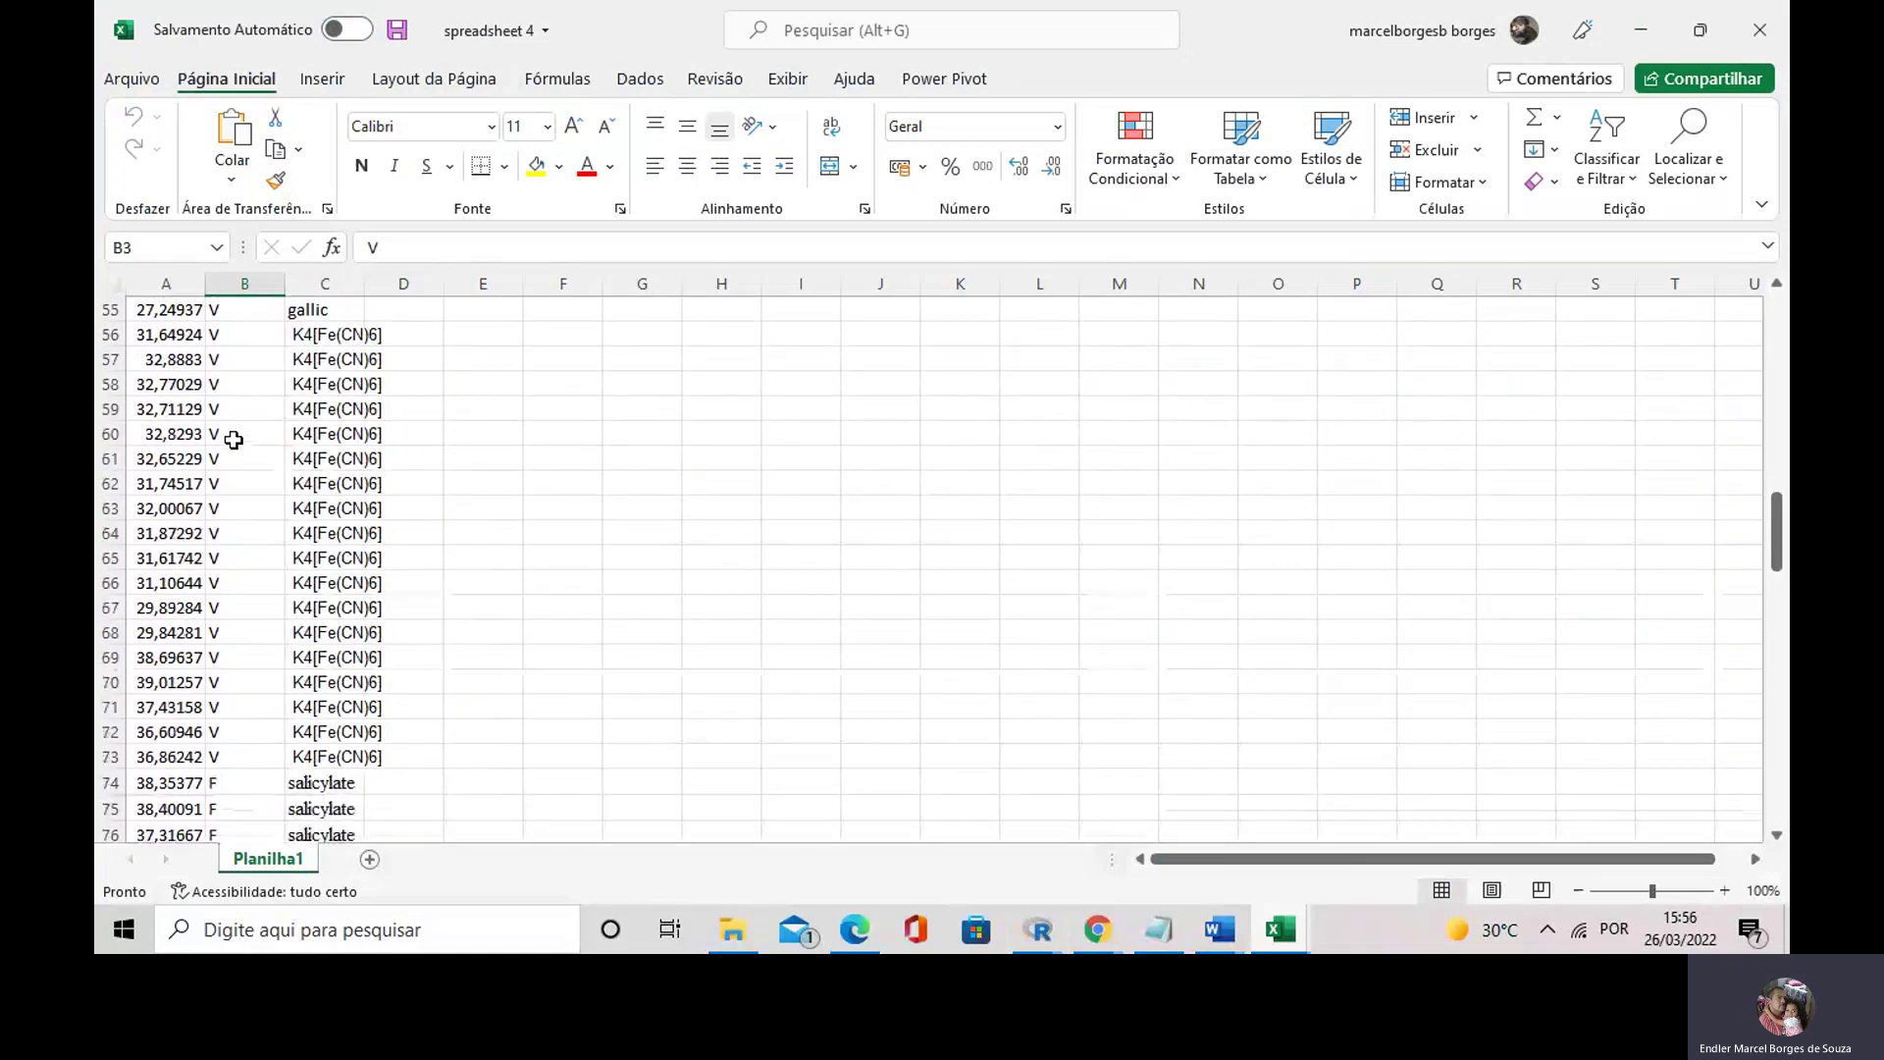
{"action": "scroll", "coordinate": [234, 440], "scroll_direction": "down", "scroll_amount": 5}
{"action": "left_click", "coordinate": [234, 489]}
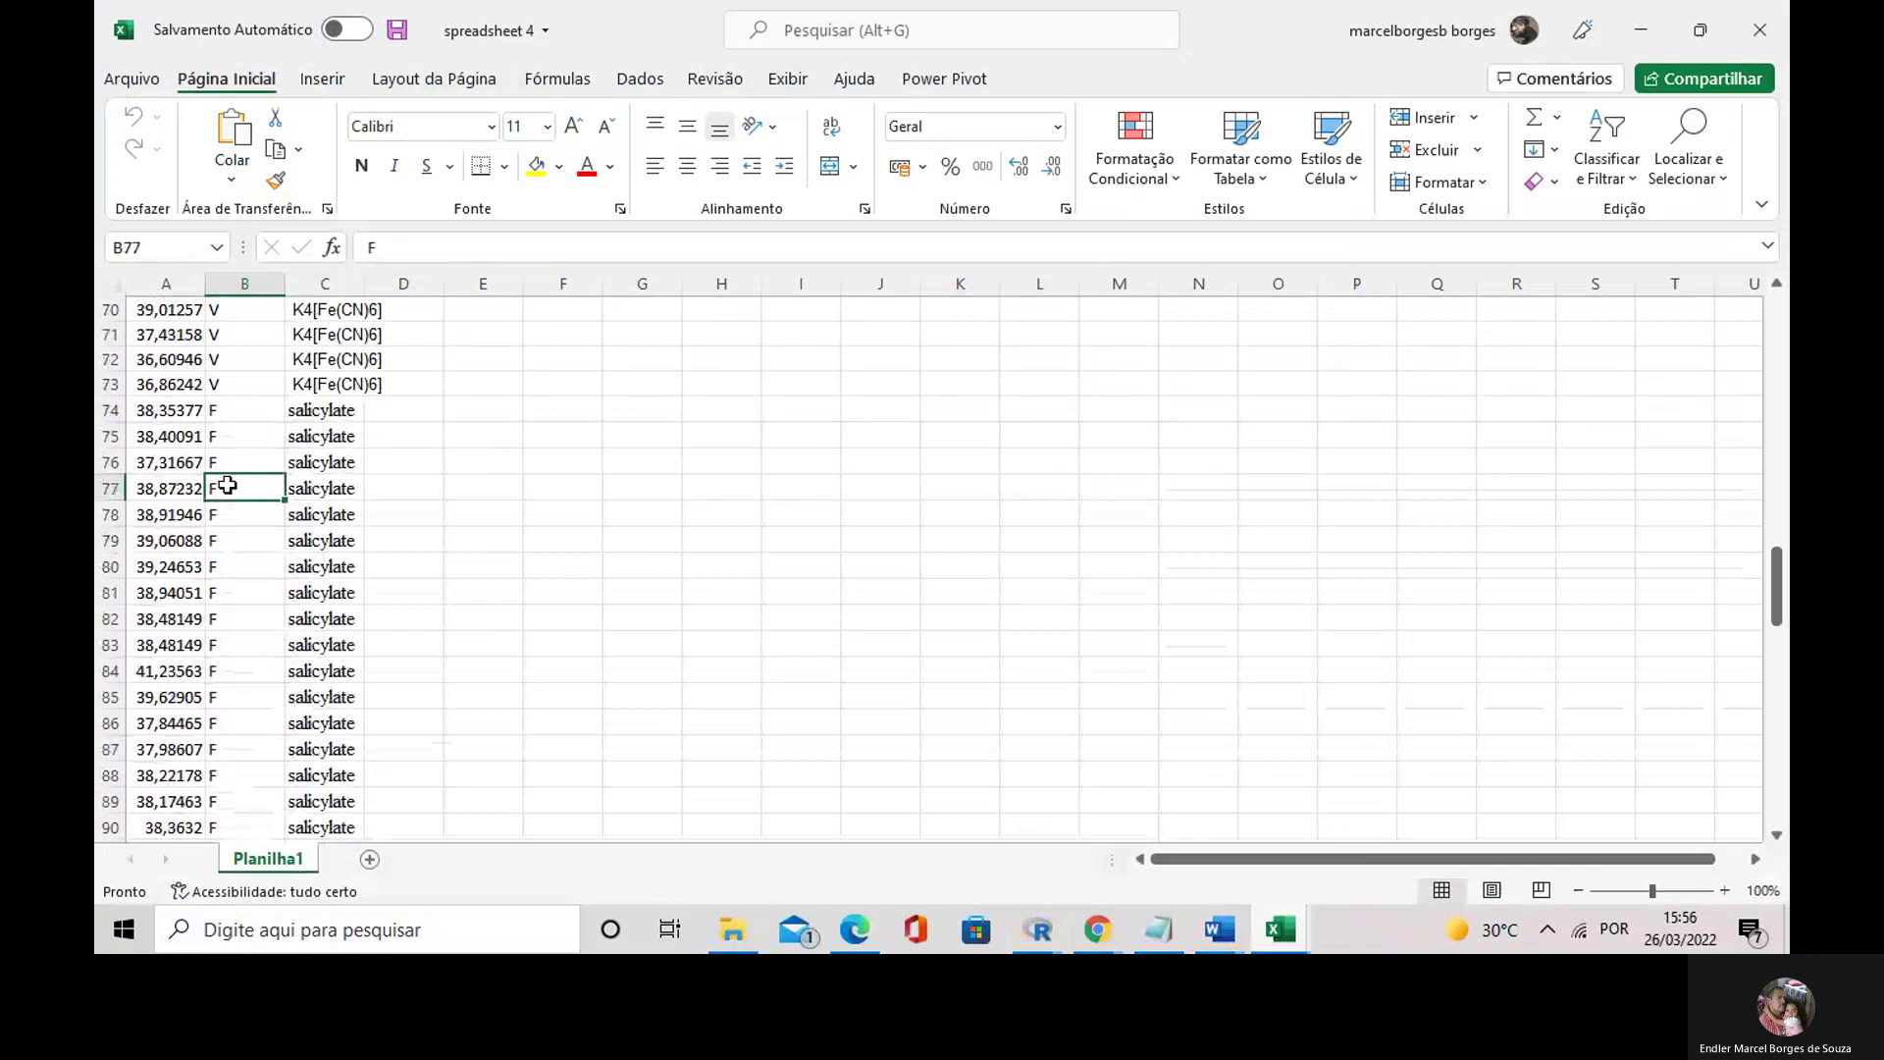
{"action": "scroll", "coordinate": [230, 488], "scroll_direction": "up", "scroll_amount": 4}
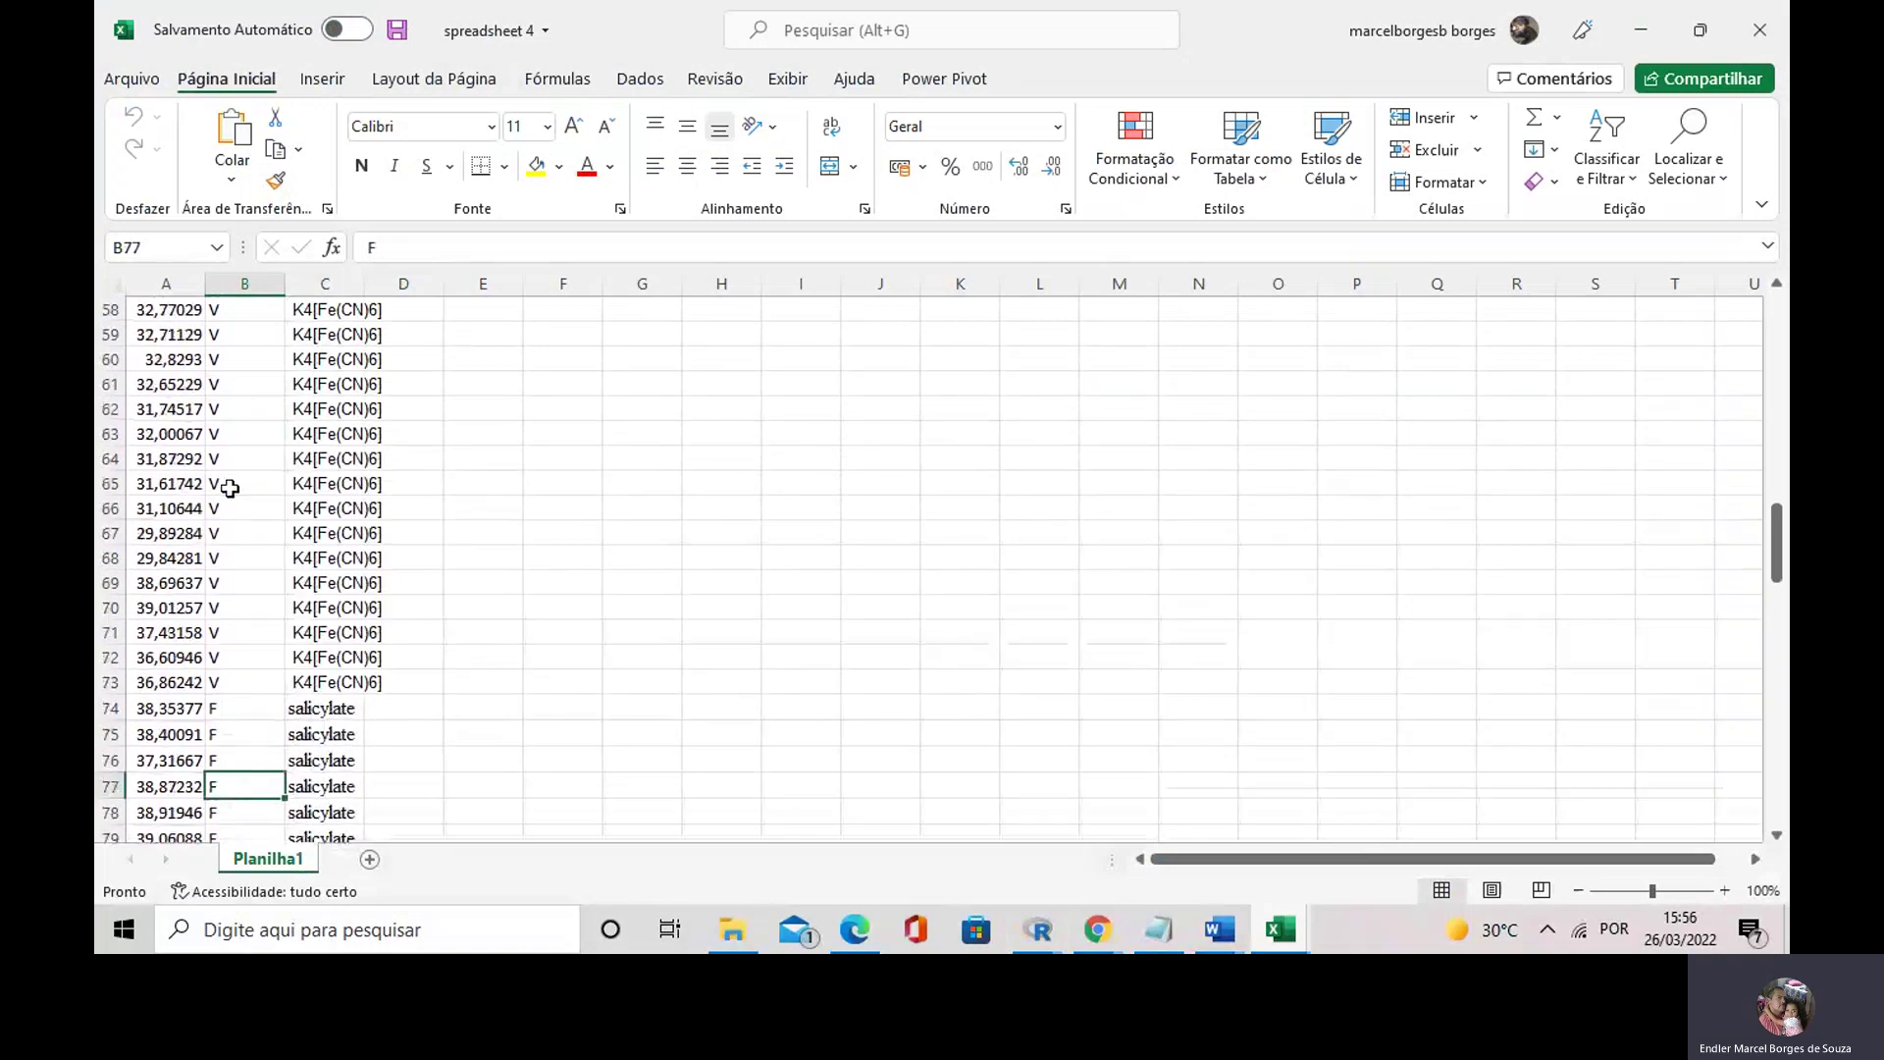
{"action": "scroll", "coordinate": [232, 489], "scroll_direction": "up", "scroll_amount": 7}
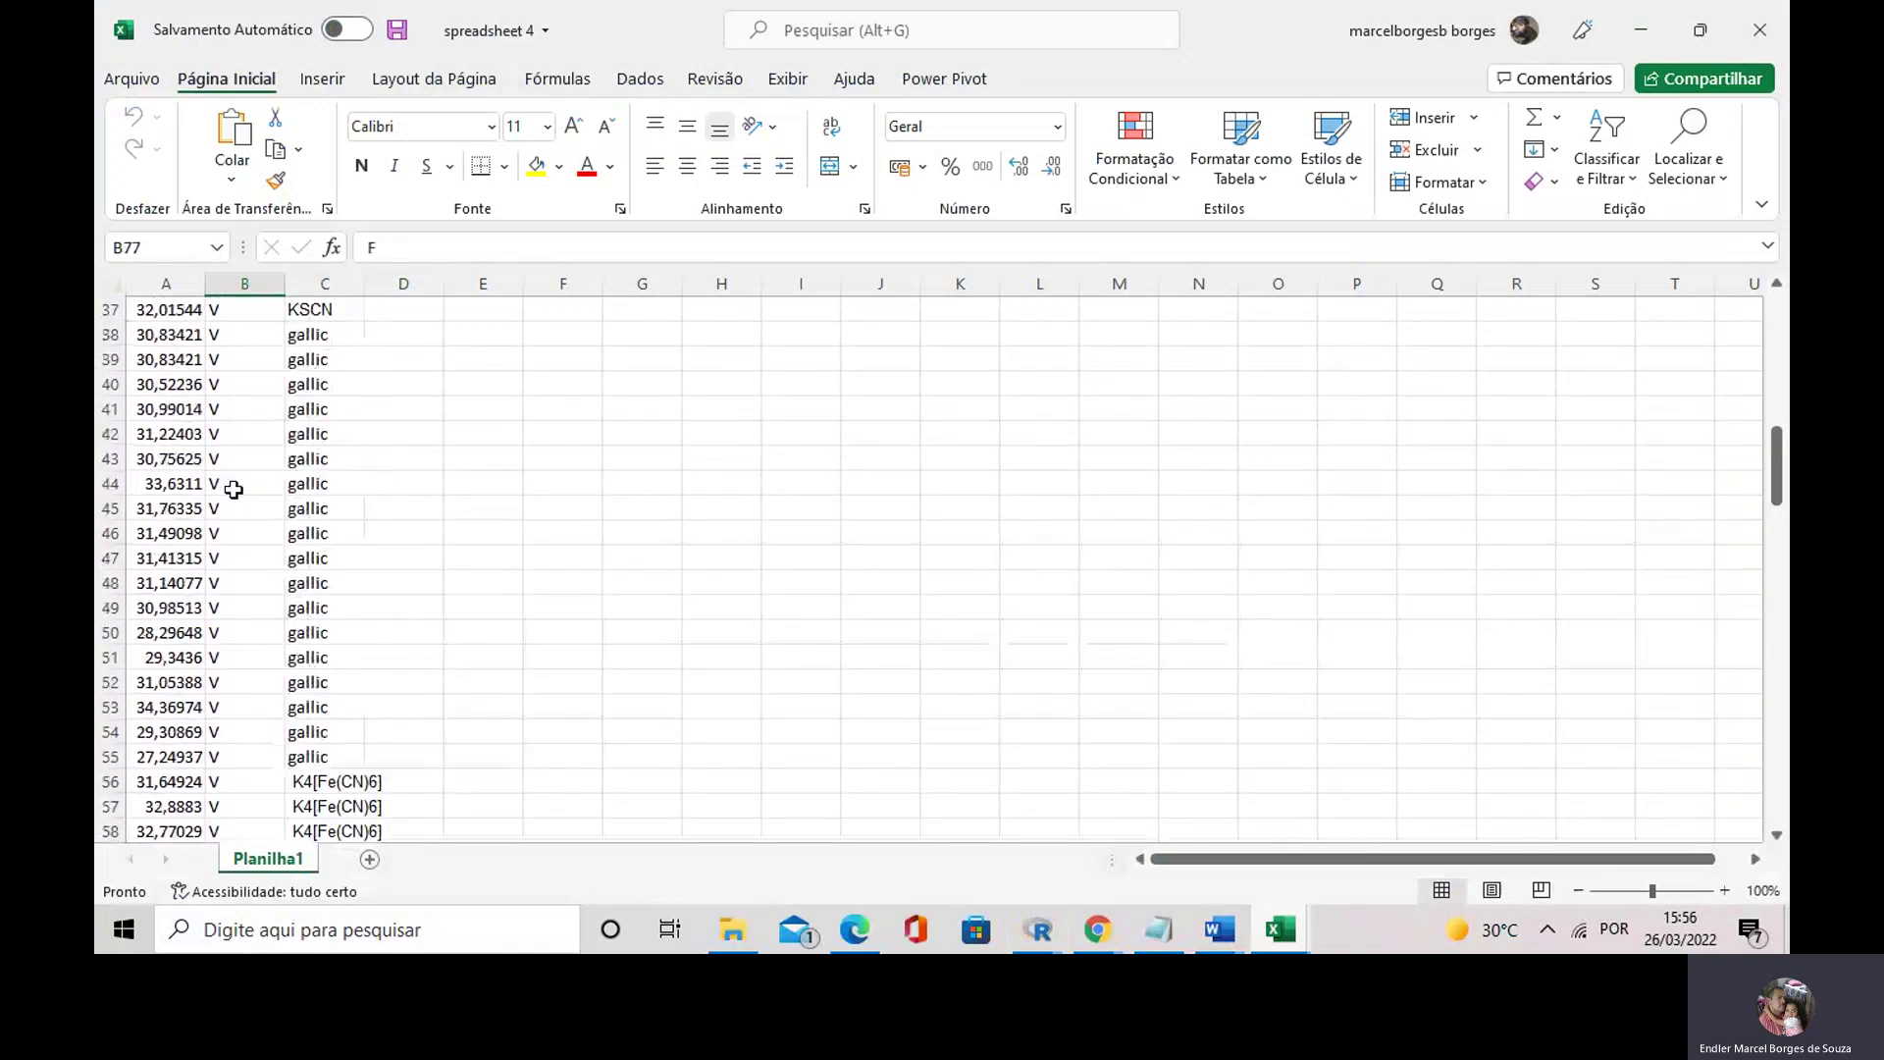
{"action": "scroll", "coordinate": [233, 490], "scroll_direction": "up", "scroll_amount": 12}
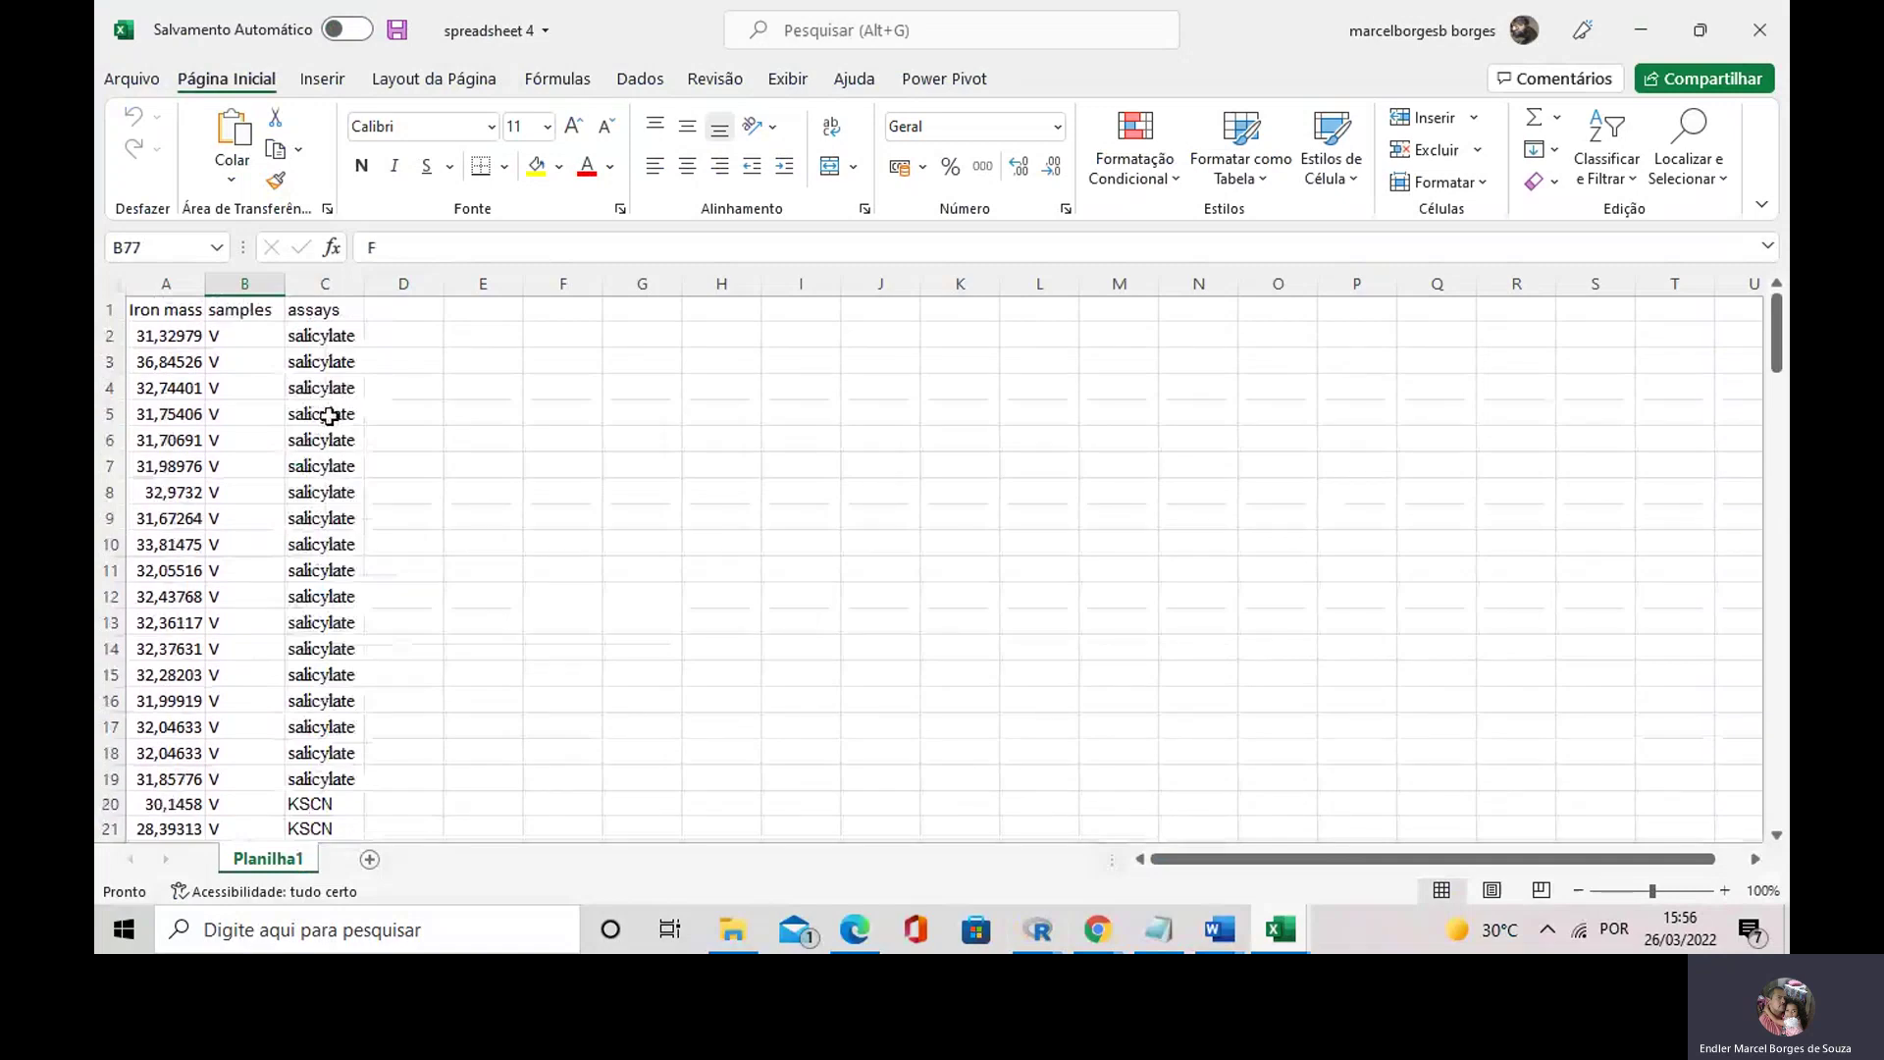
- Examine the assay types listed for each sample group in the assays column
{"action": "scroll", "coordinate": [329, 416], "scroll_direction": "down", "scroll_amount": 12}
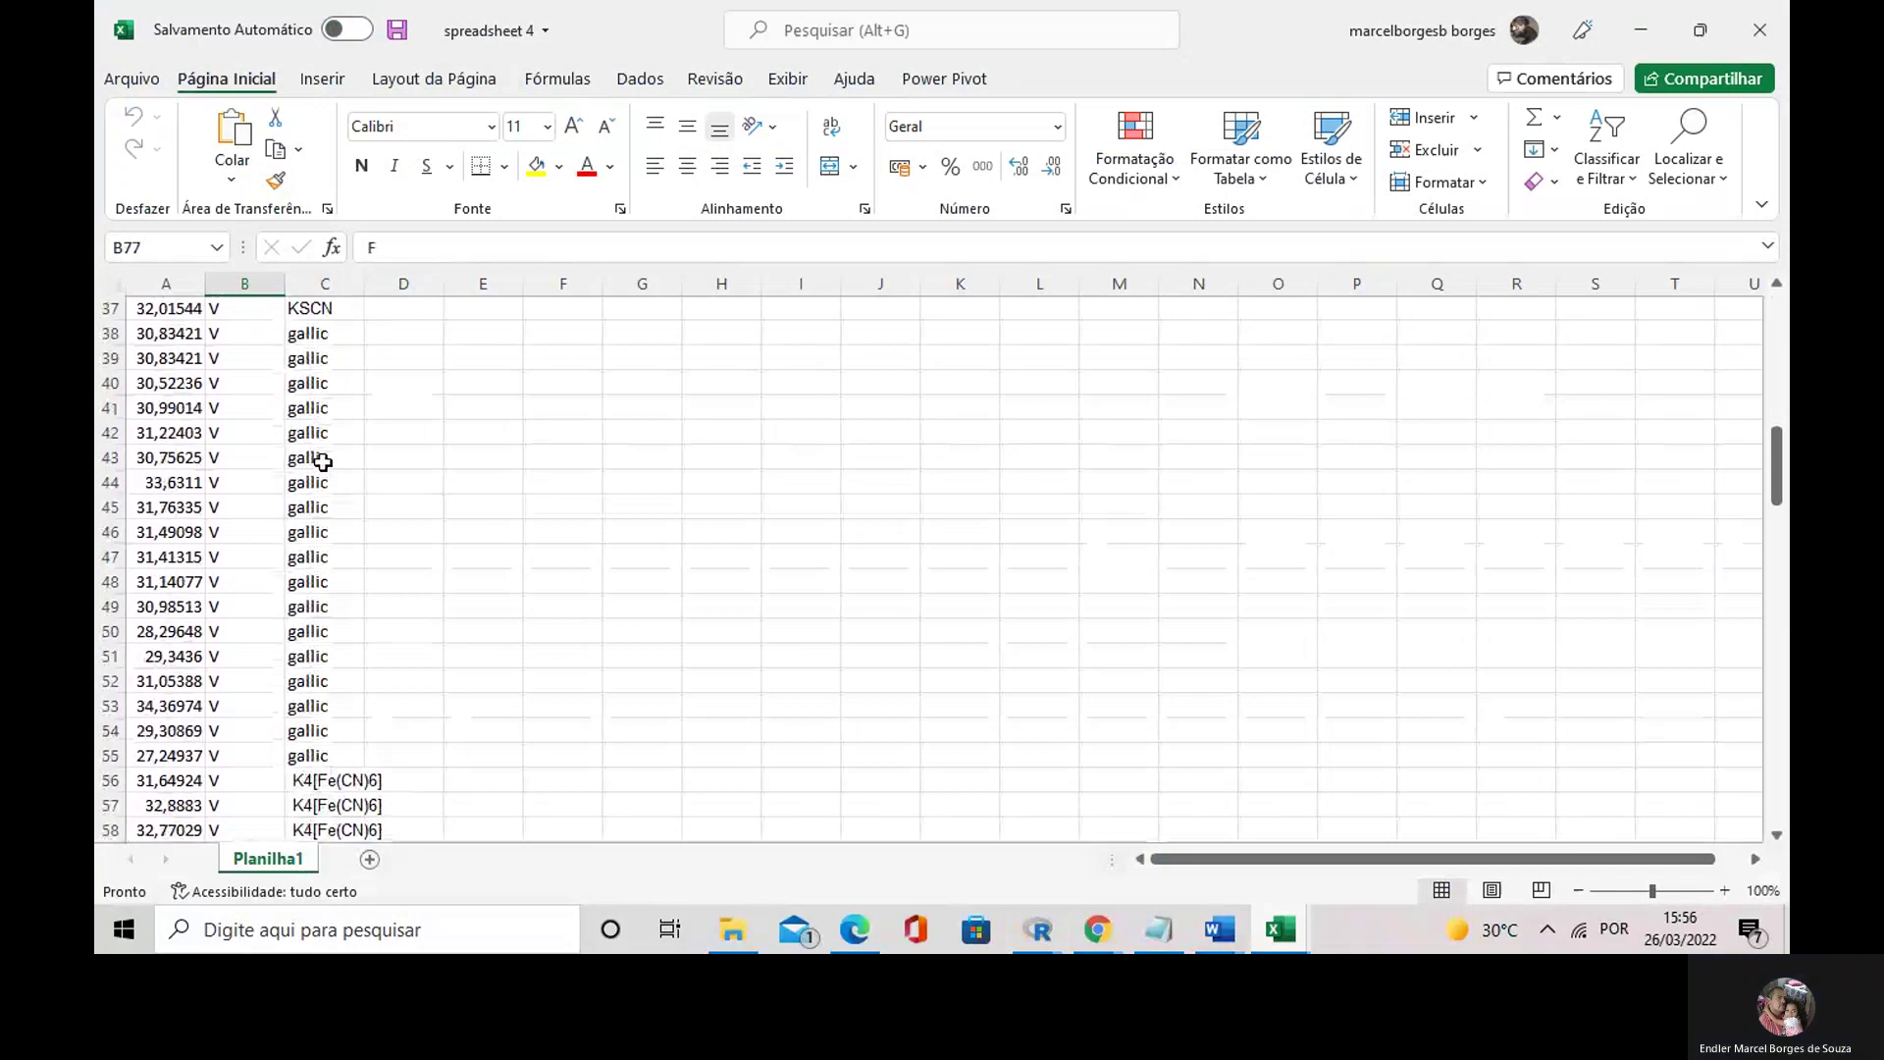
{"action": "scroll", "coordinate": [326, 490], "scroll_direction": "down", "scroll_amount": 4}
{"action": "left_click", "coordinate": [328, 533]}
{"action": "scroll", "coordinate": [328, 533], "scroll_direction": "down", "scroll_amount": 5}
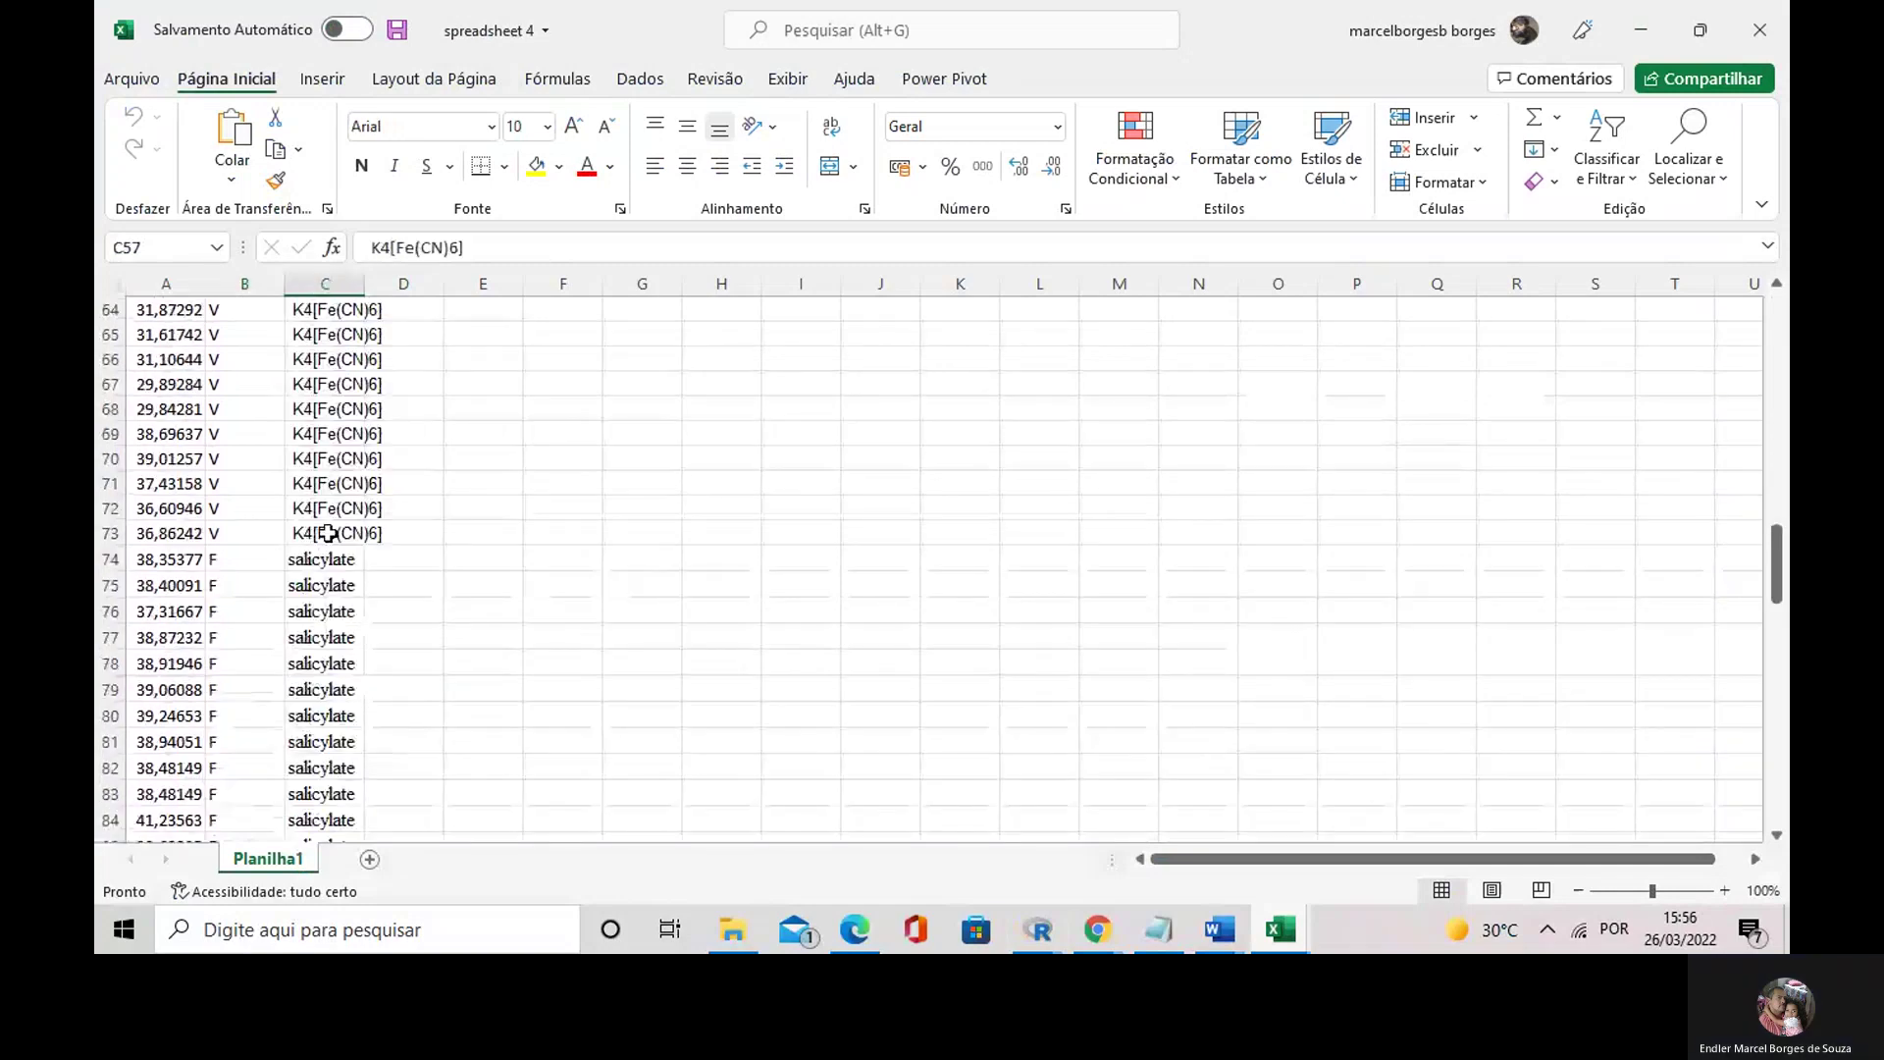
{"action": "left_click", "coordinate": [324, 584]}
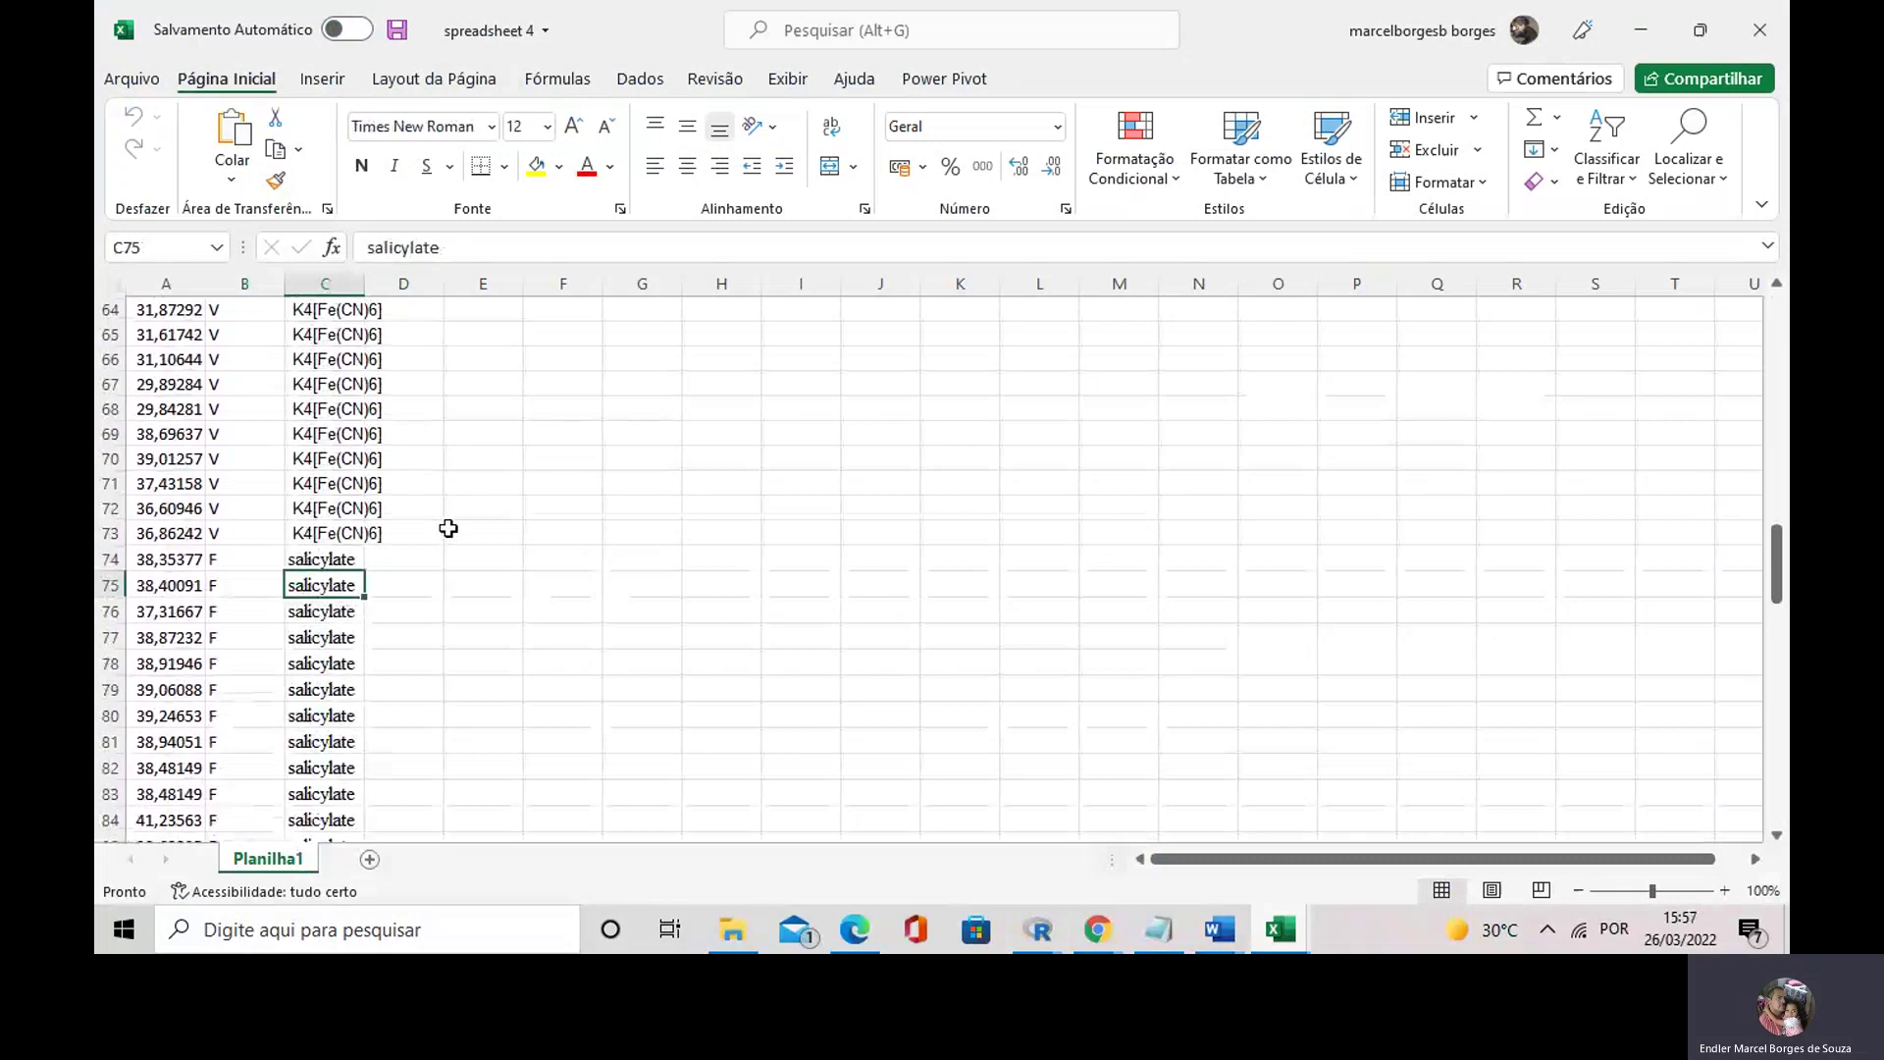
{"action": "scroll", "coordinate": [462, 471], "scroll_direction": "up", "scroll_amount": 2}
{"action": "scroll", "coordinate": [474, 476], "scroll_direction": "up", "scroll_amount": 3}
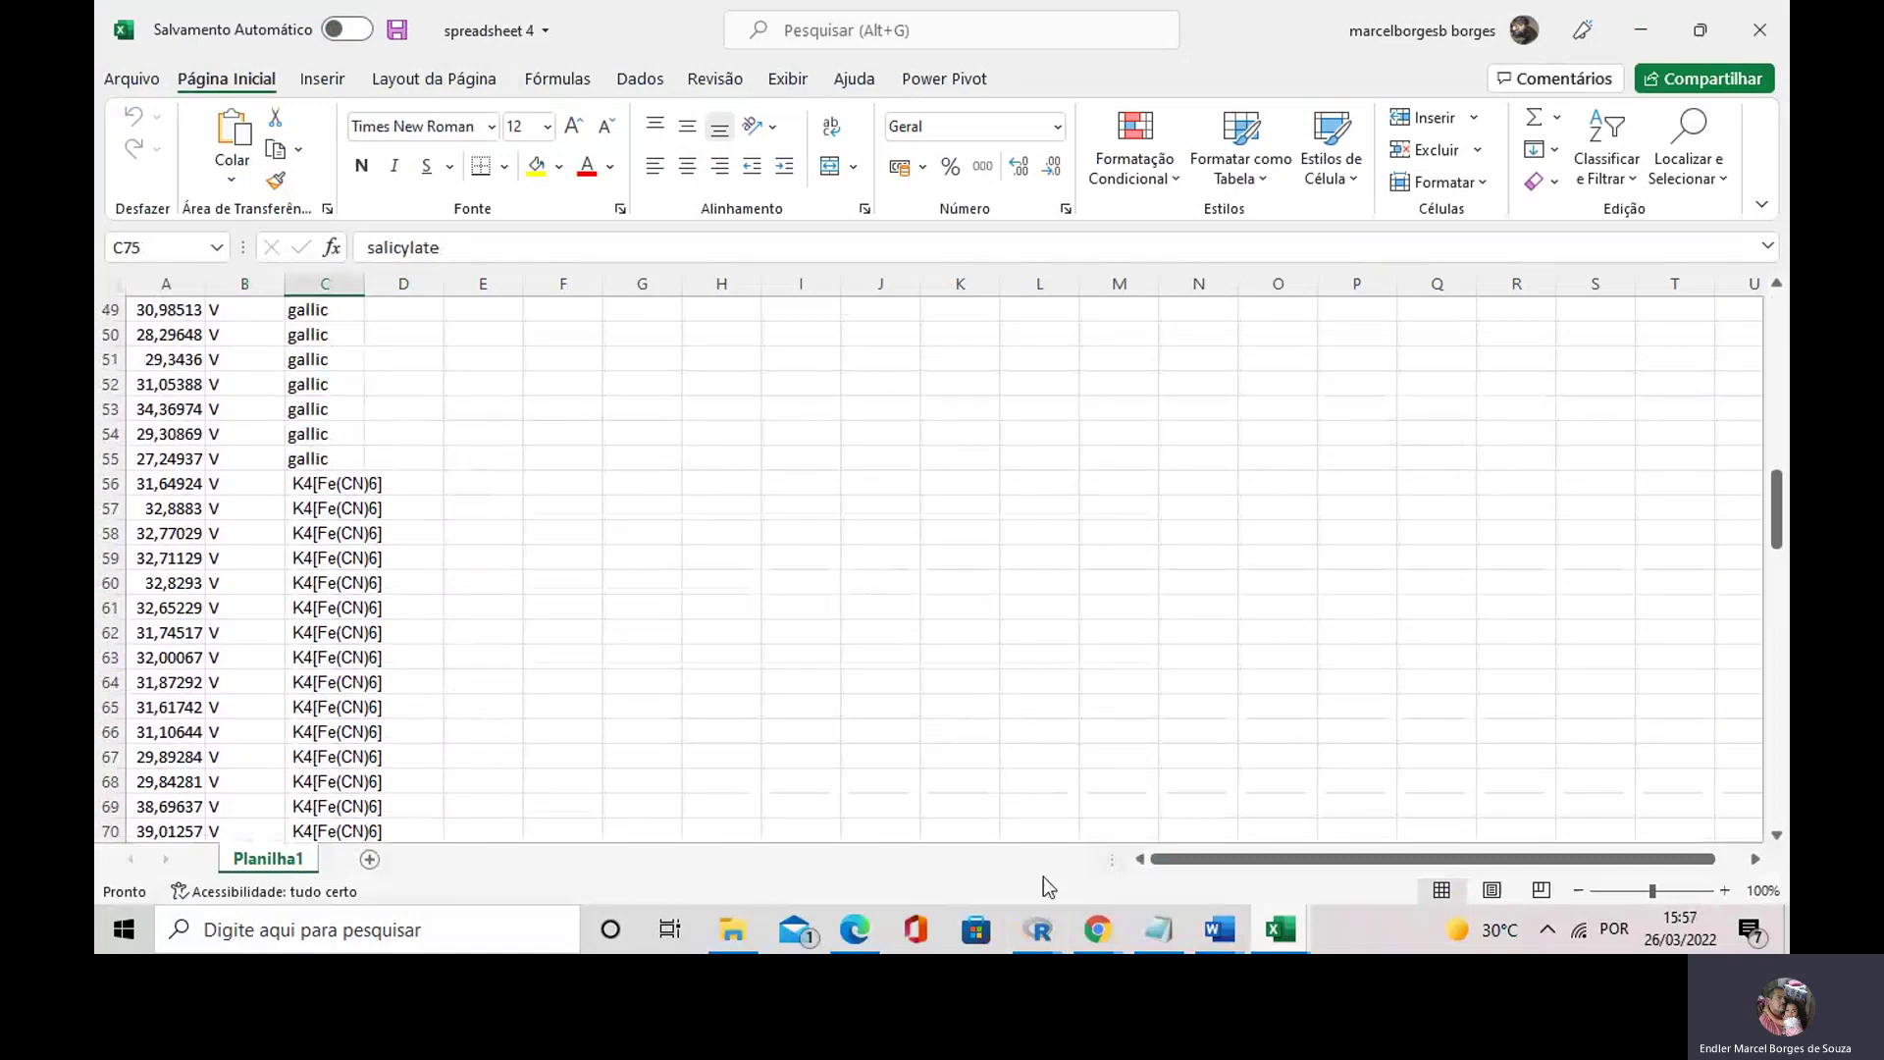
- Switch to R Commander and import the Planilha1 sheet of spreadsheet 4.xlsx as Dataset
{"action": "mouse_move", "coordinate": [1041, 937]}
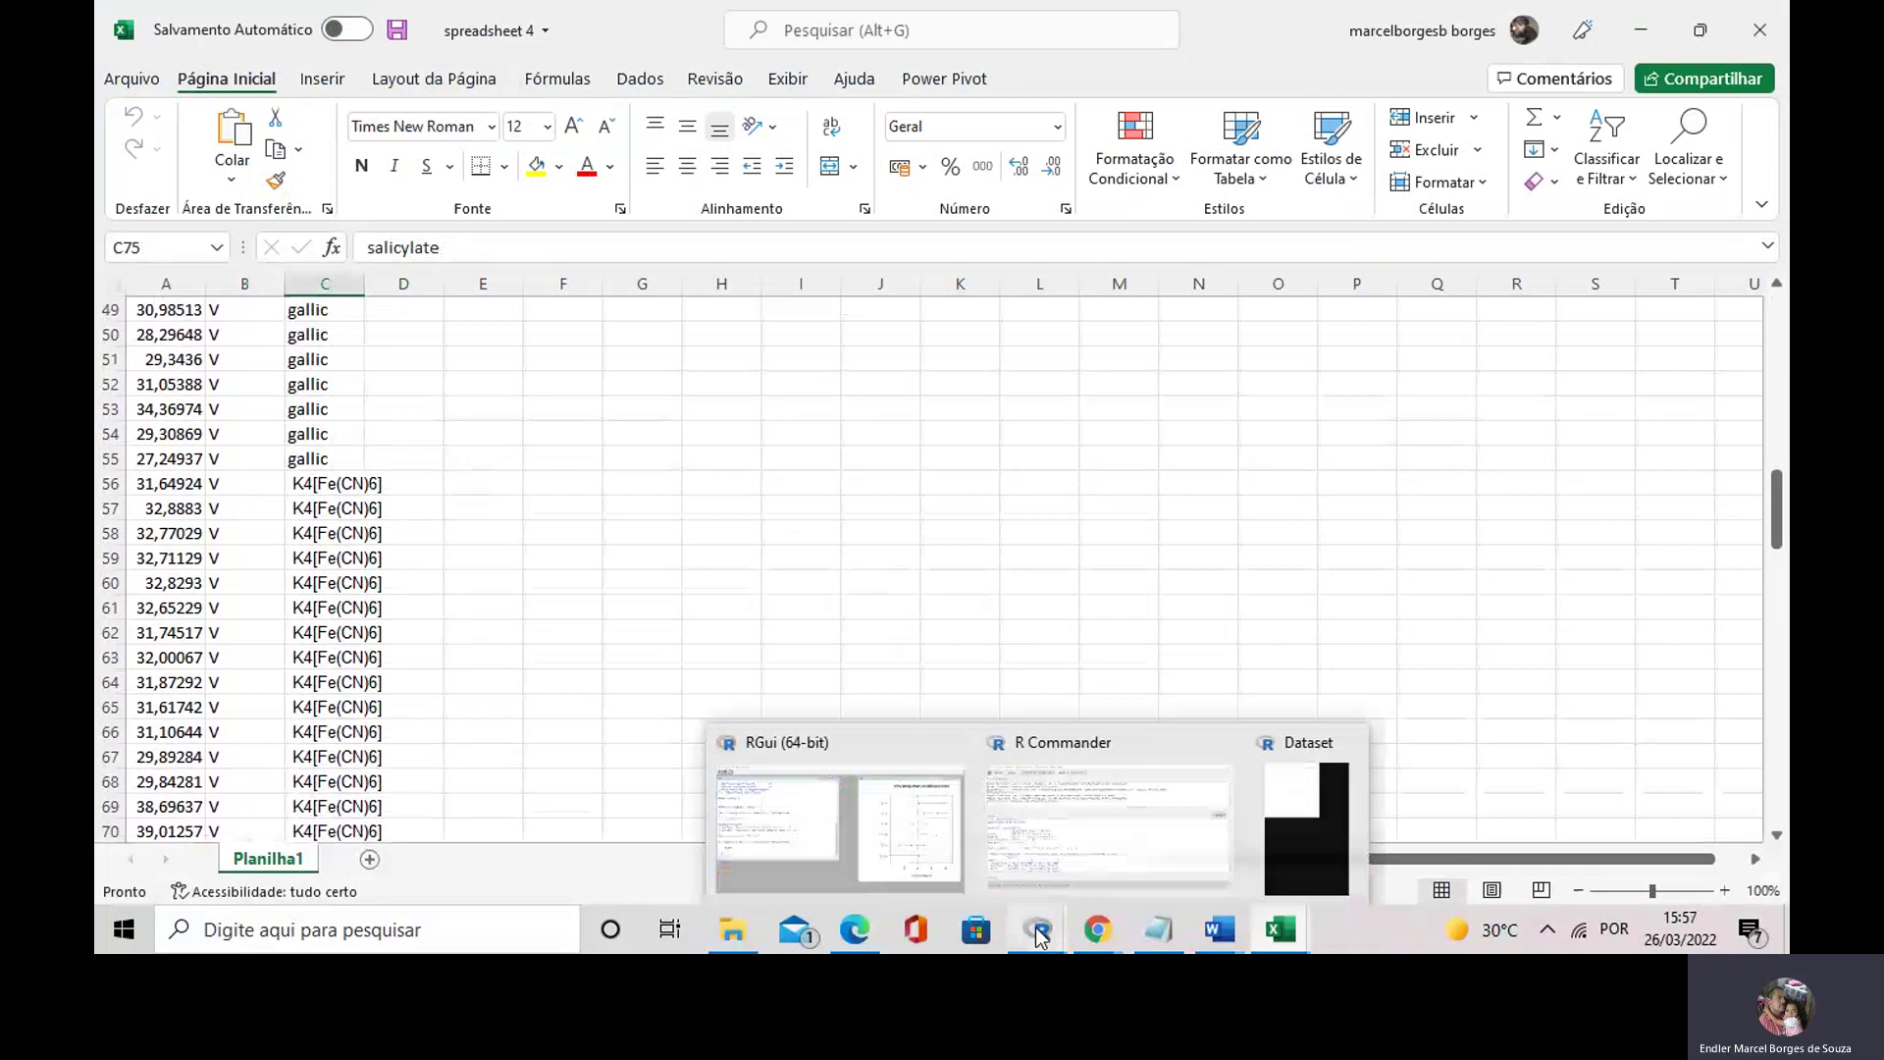
{"action": "left_click", "coordinate": [1063, 831]}
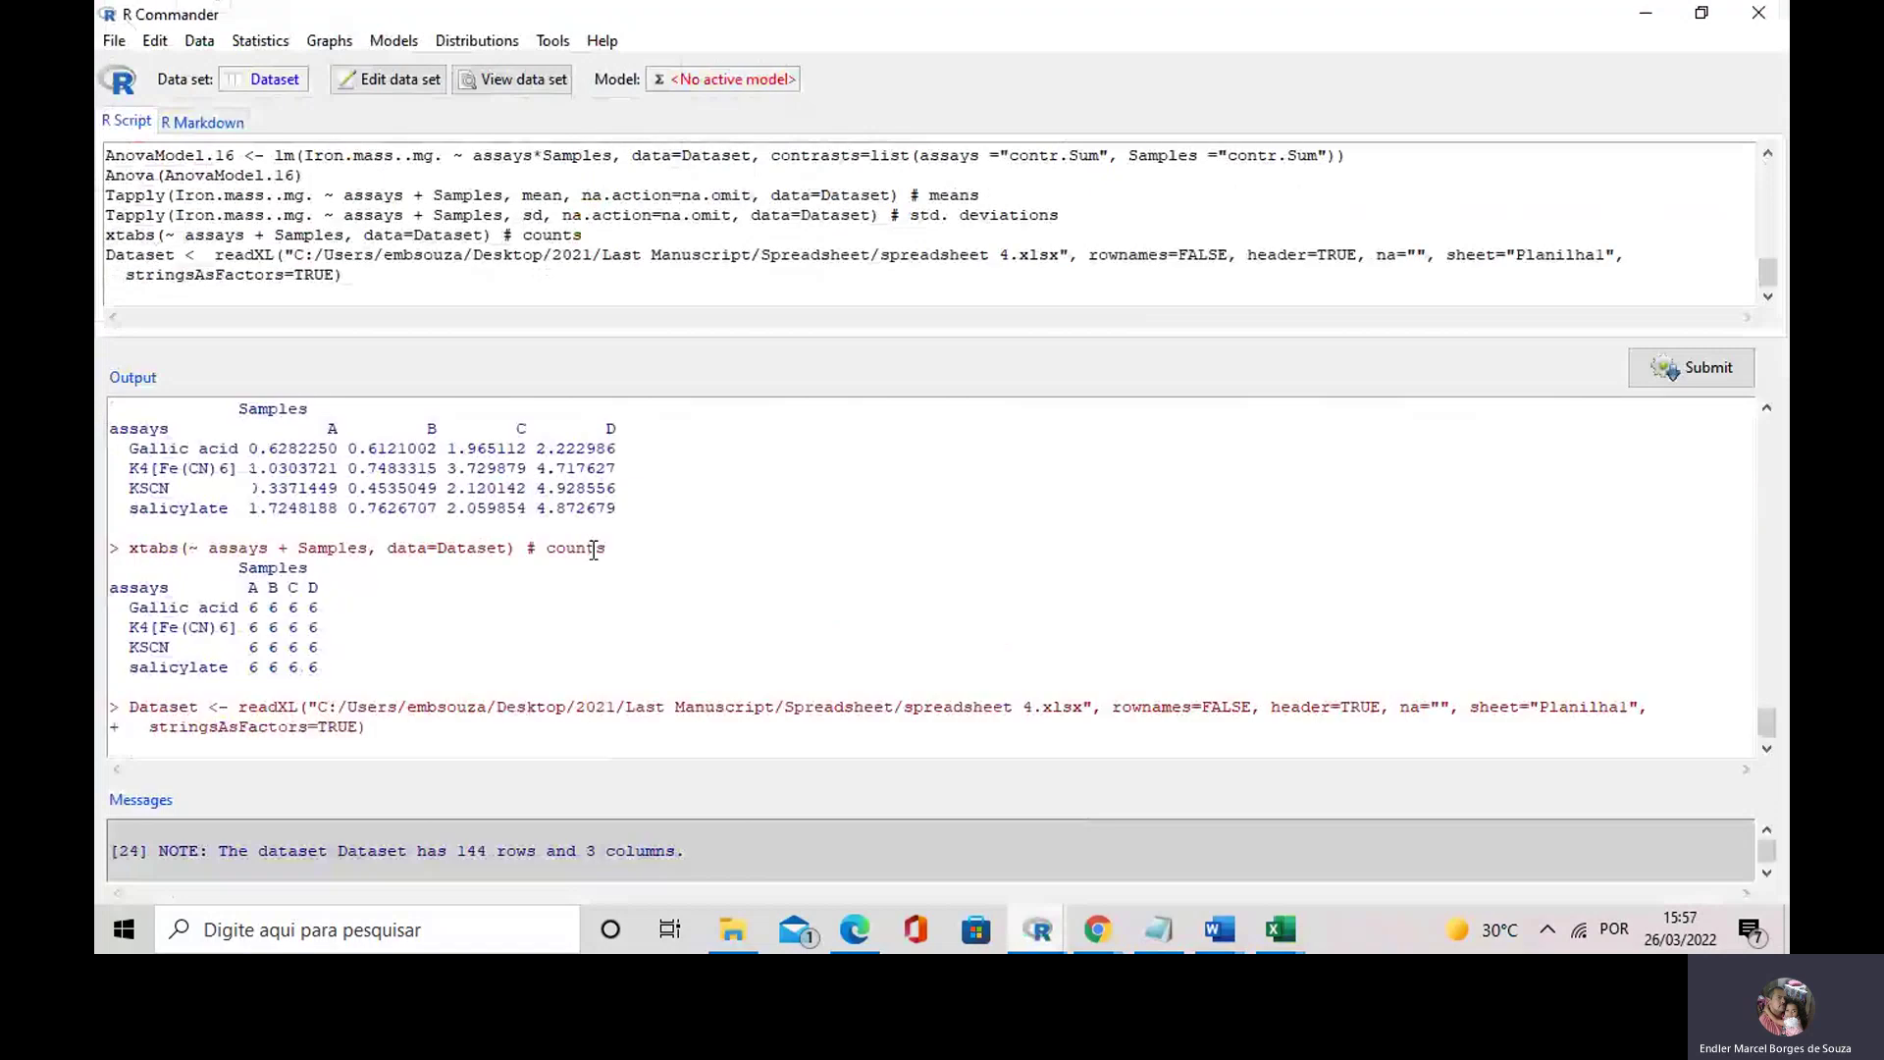
- Run a one-way ANOVA of Iron.mass..mg. grouped by assays, with pairwise comparisons of means at 0.95 confidence and the Welch F-test
{"action": "left_click", "coordinate": [260, 40]}
{"action": "mouse_move", "coordinate": [199, 44]}
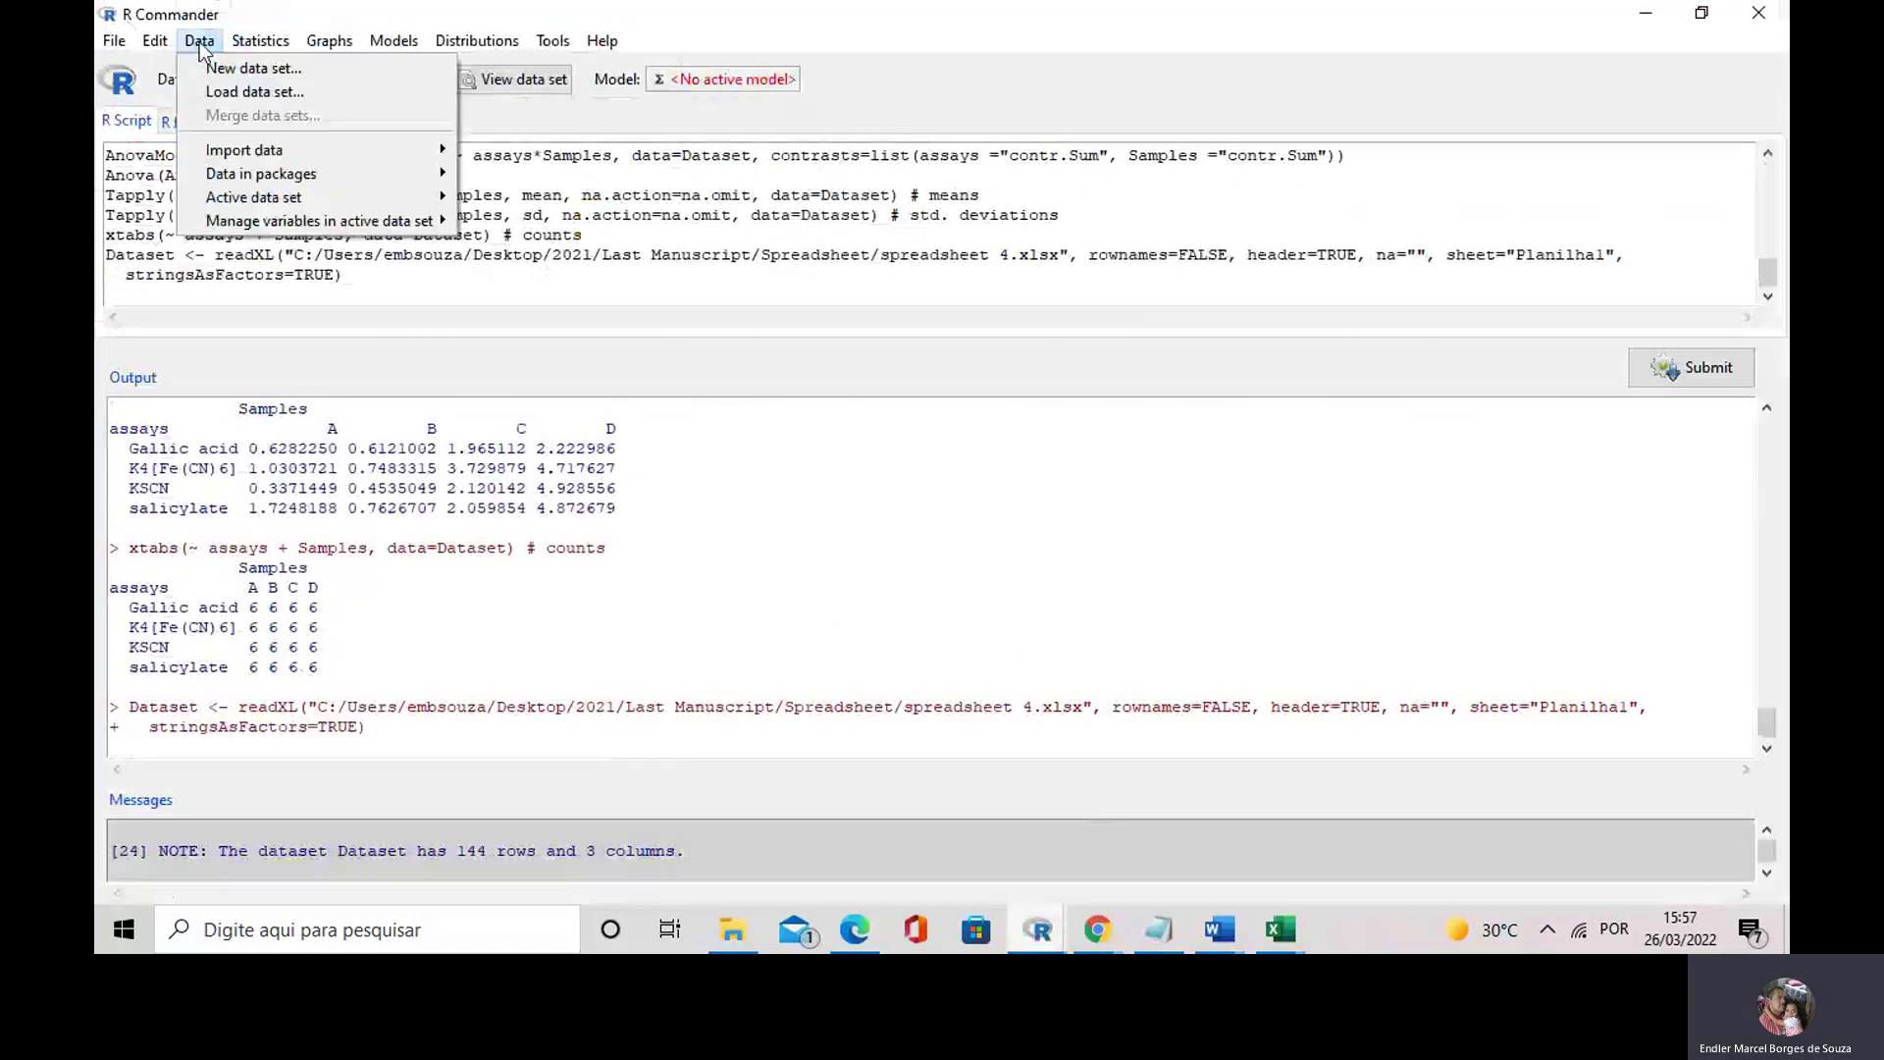
{"action": "mouse_move", "coordinate": [260, 40]}
{"action": "mouse_move", "coordinate": [275, 114]}
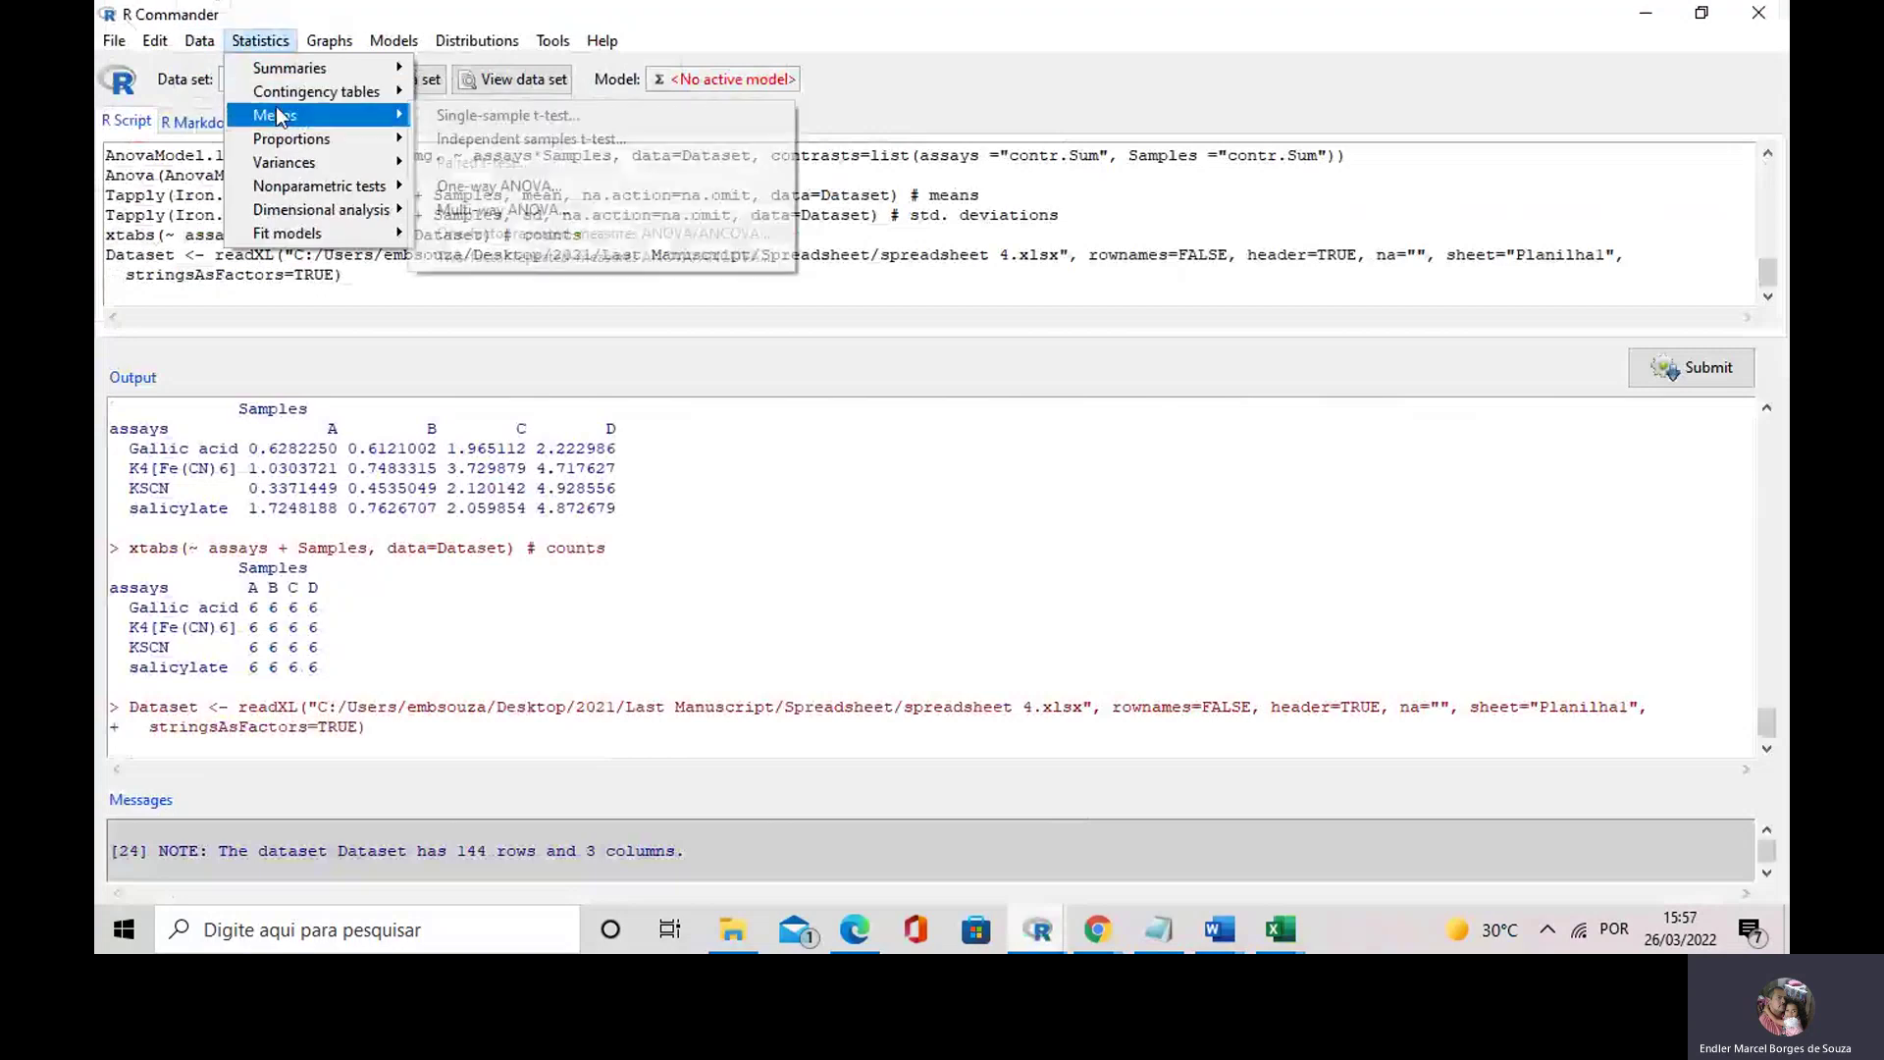
{"action": "left_click", "coordinate": [475, 188]}
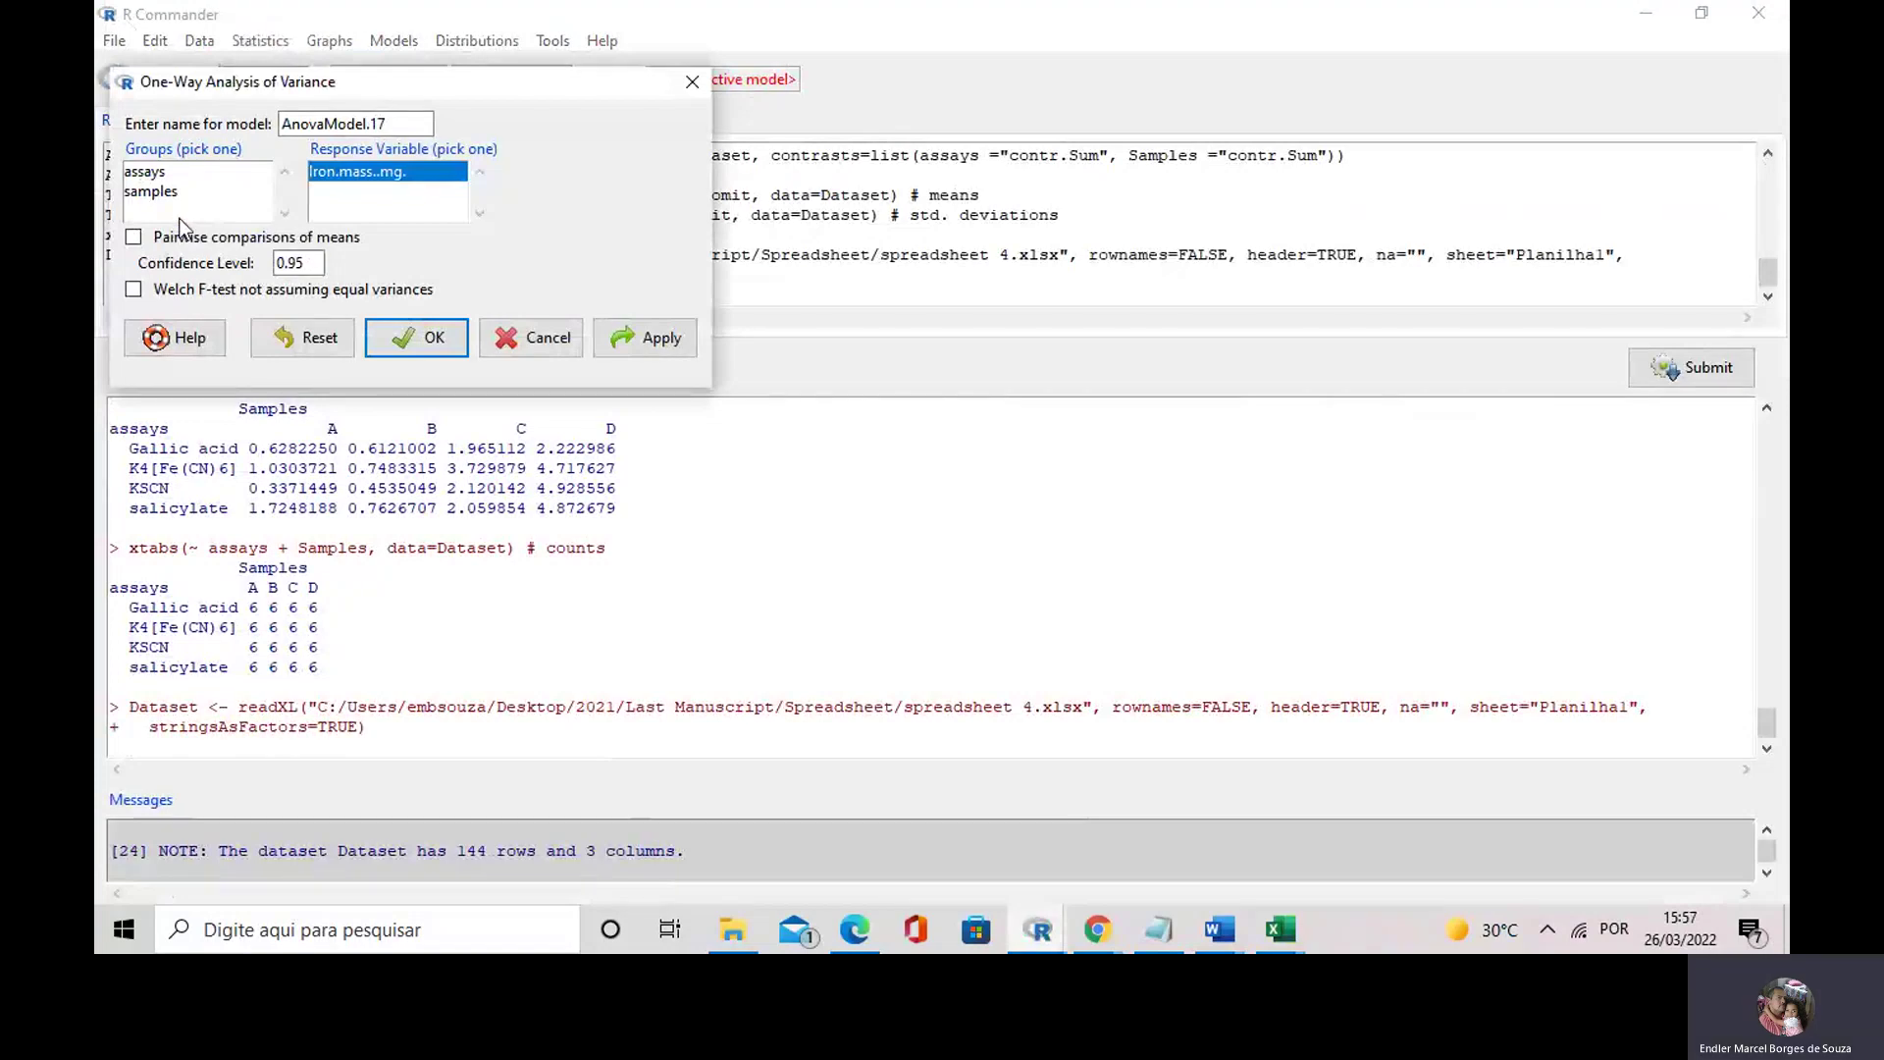
{"action": "left_click", "coordinate": [175, 173]}
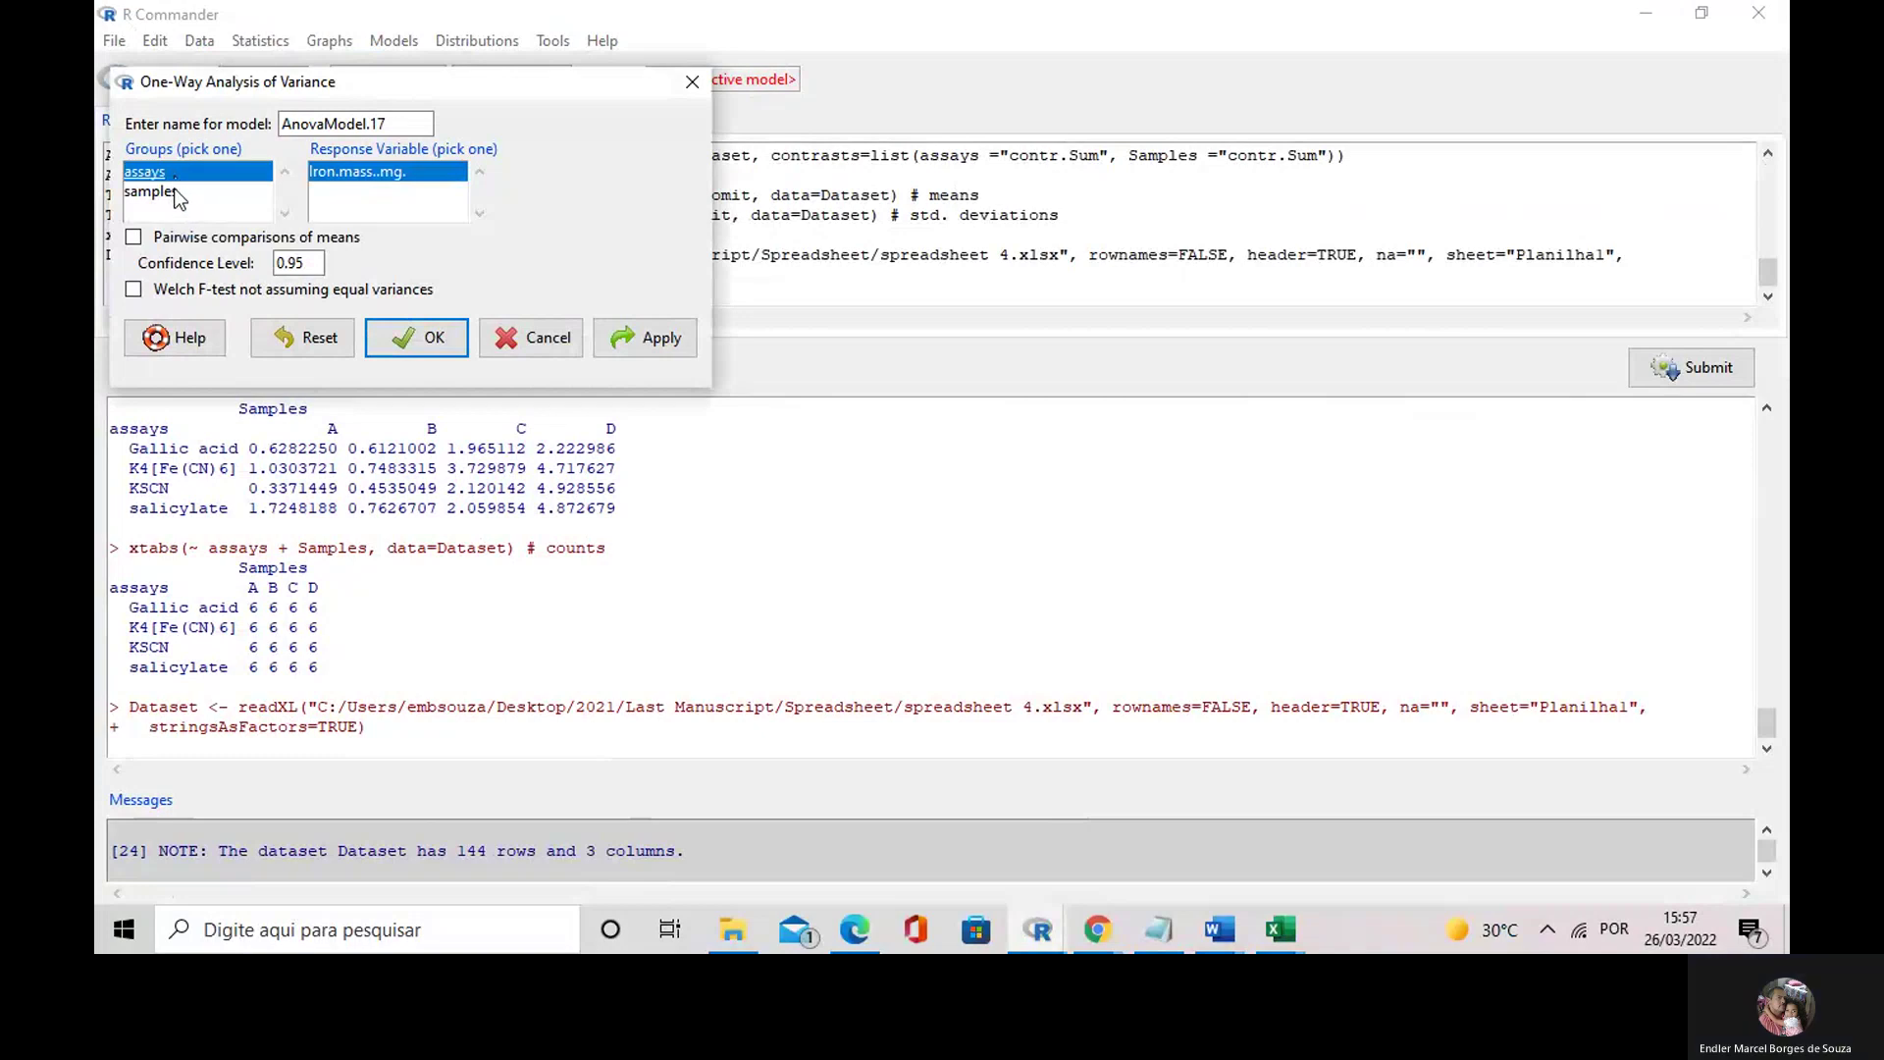
{"action": "left_click", "coordinate": [178, 192]}
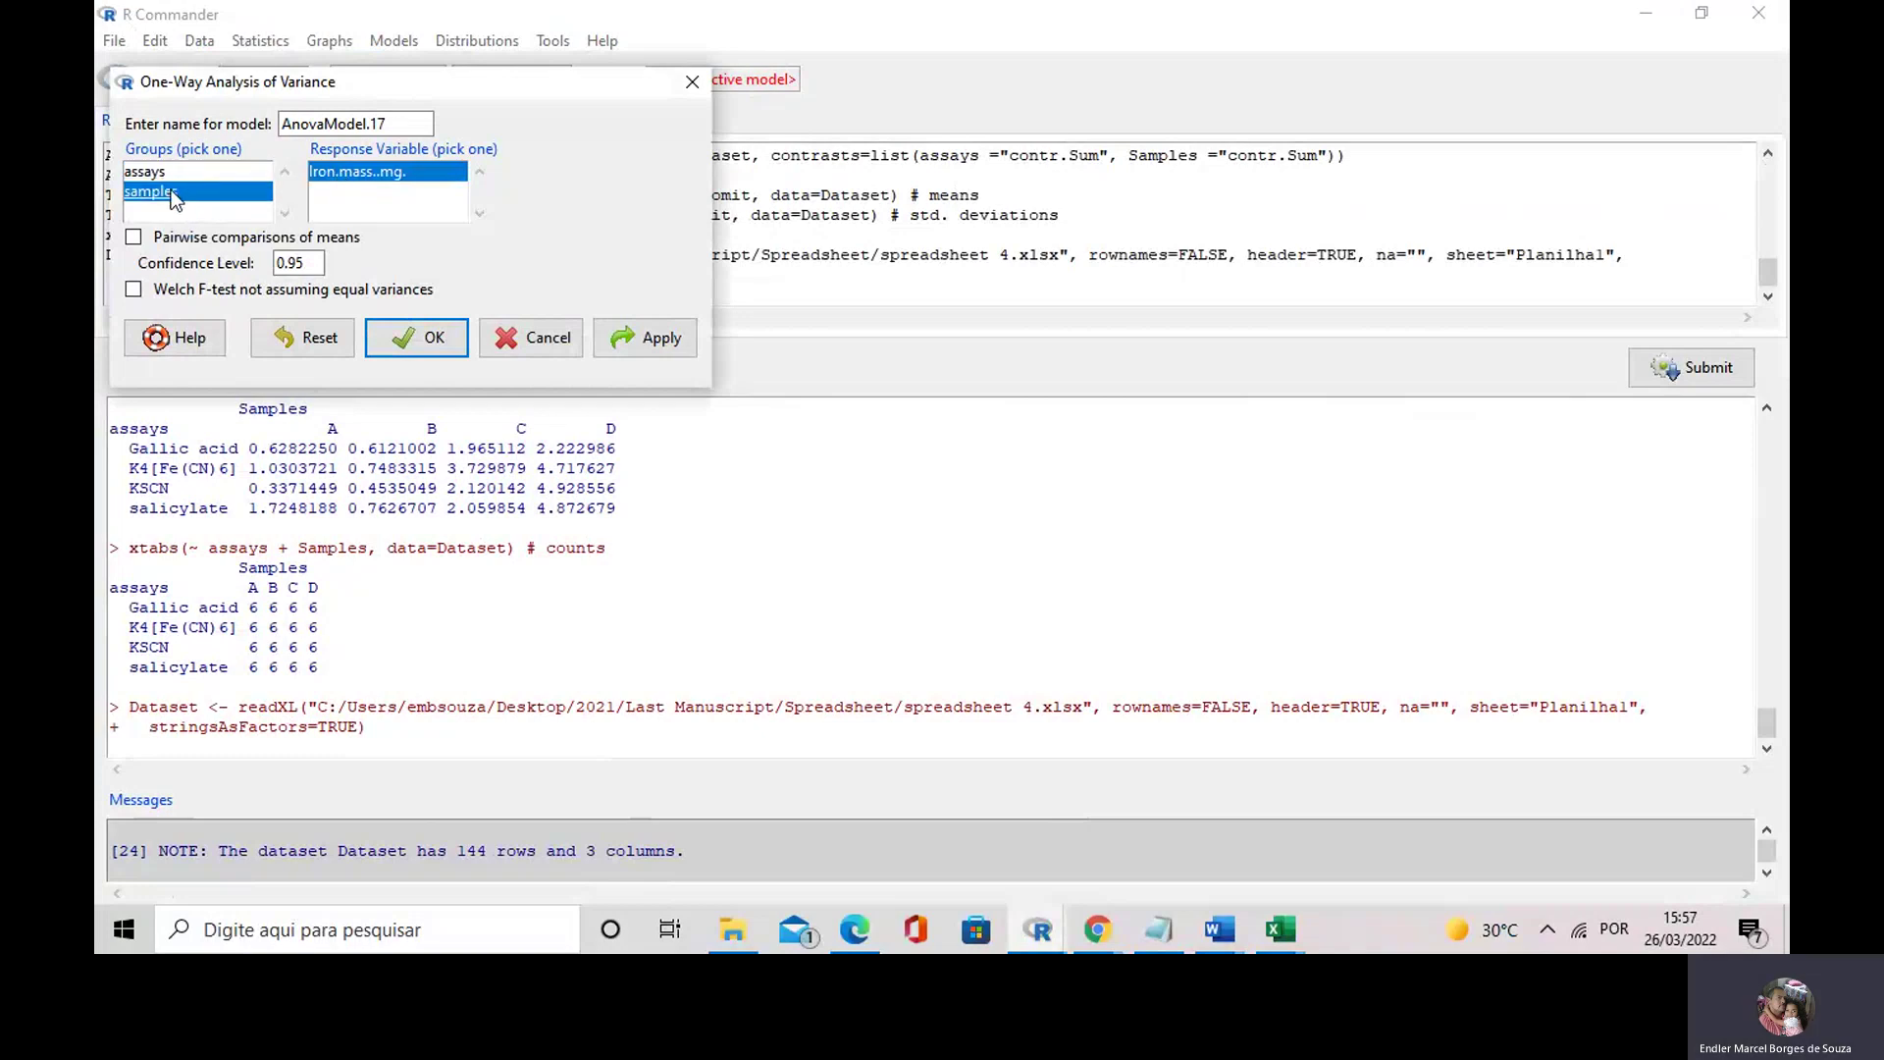
{"action": "left_click", "coordinate": [162, 175]}
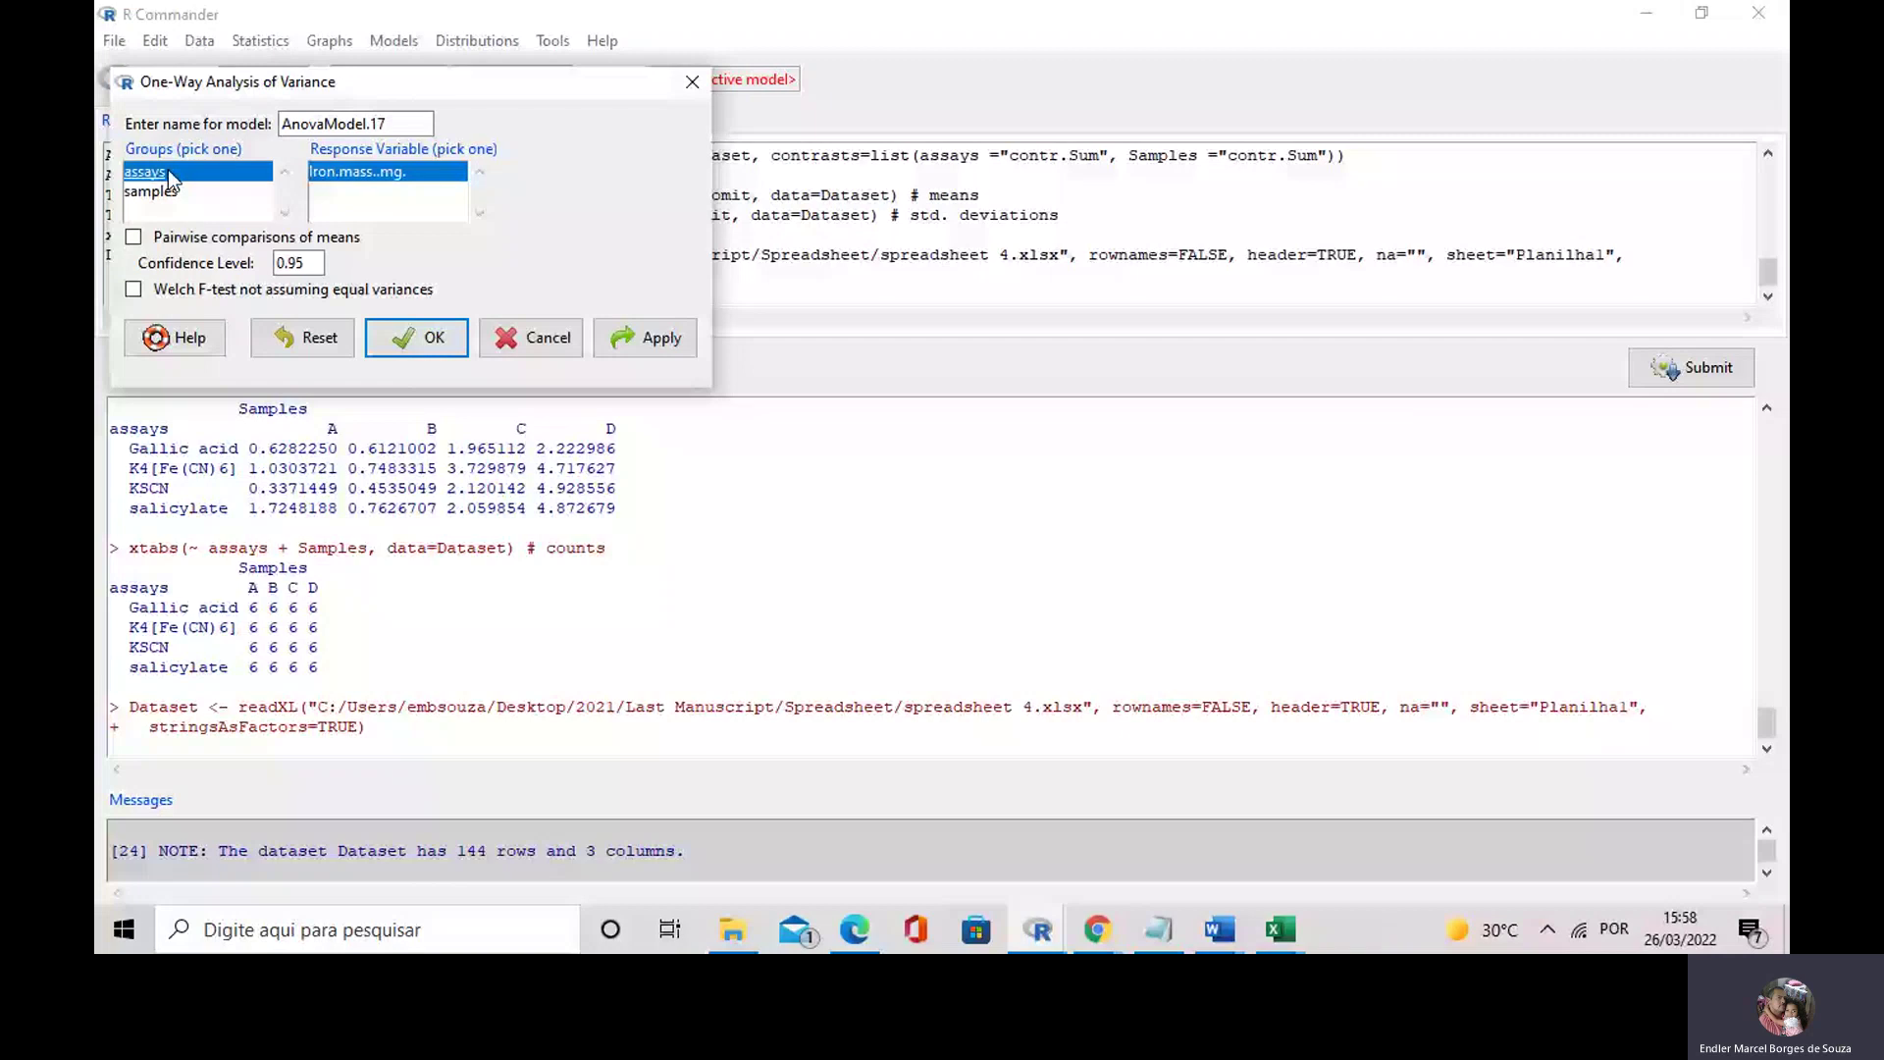
{"action": "left_click", "coordinate": [615, 340]}
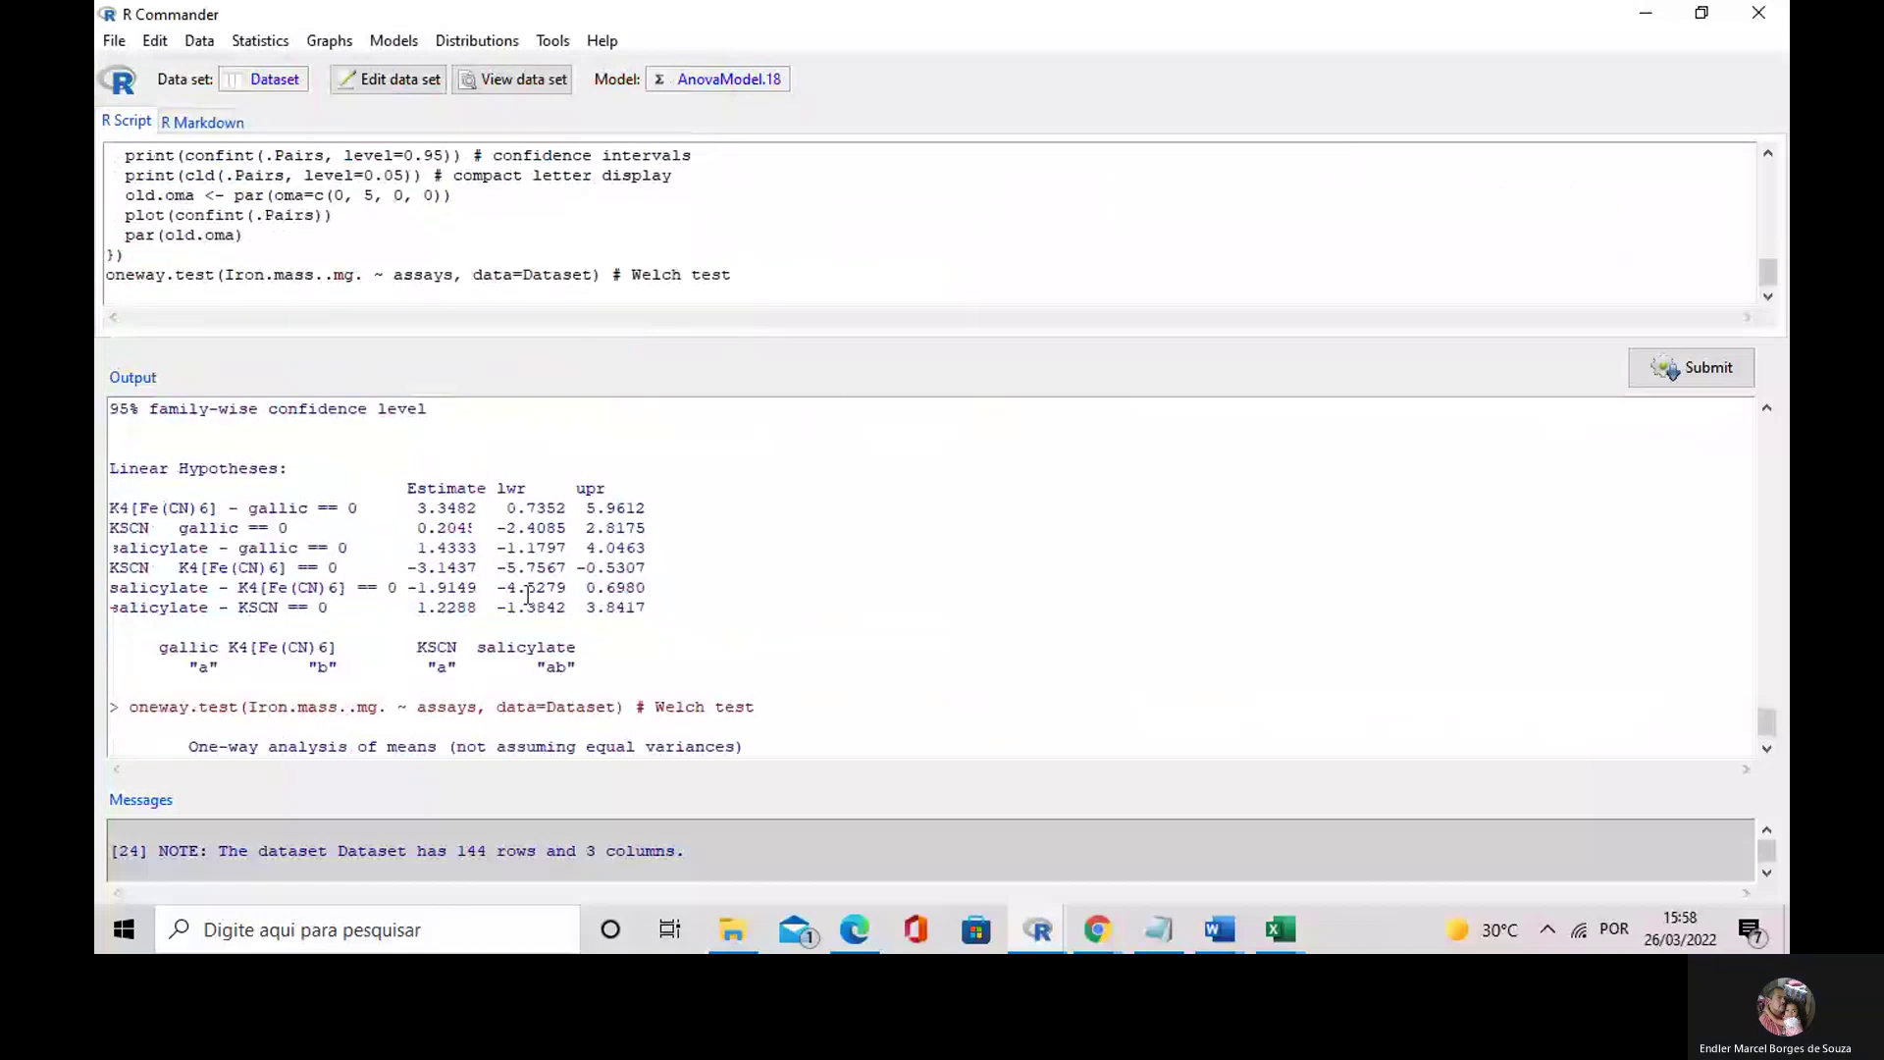
- Examine the assays row of the one-way ANOVA summary, focusing on its p-value
{"action": "scroll", "coordinate": [490, 596], "scroll_direction": "up", "scroll_amount": 5}
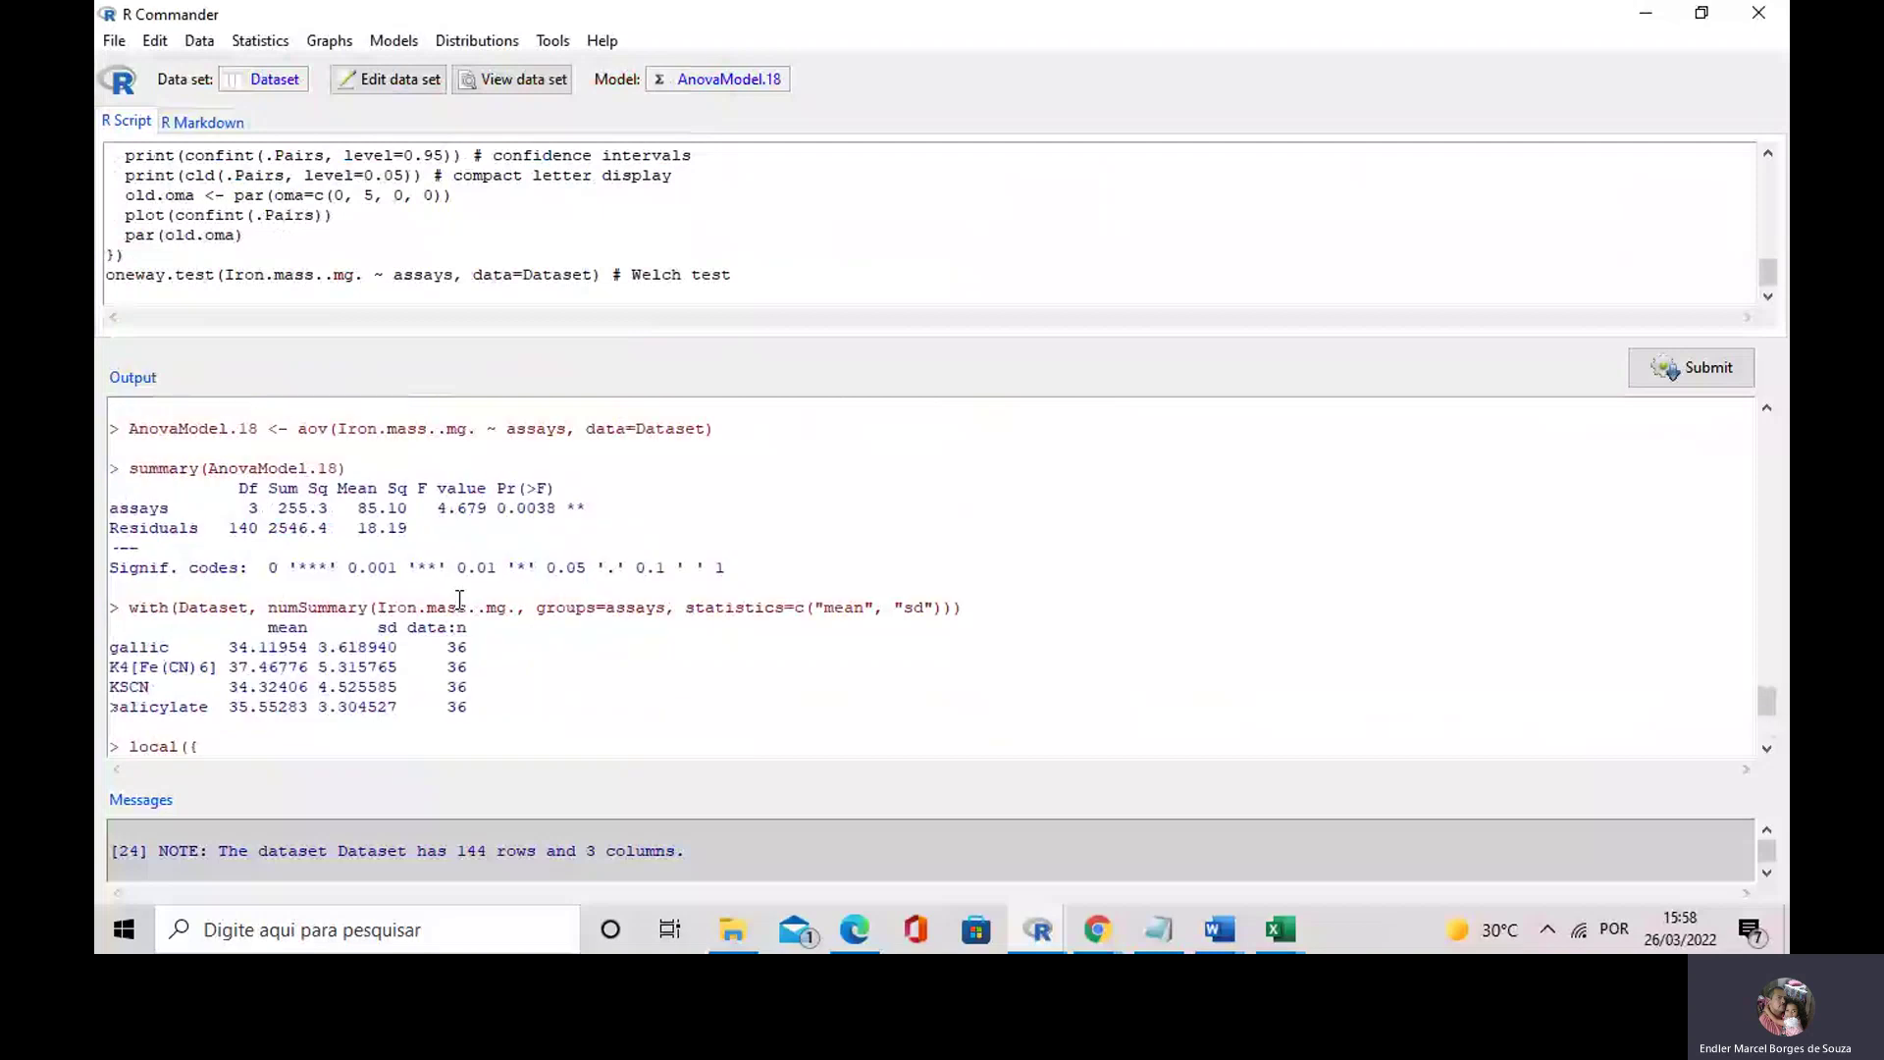
{"action": "scroll", "coordinate": [295, 569], "scroll_direction": "up", "scroll_amount": 1}
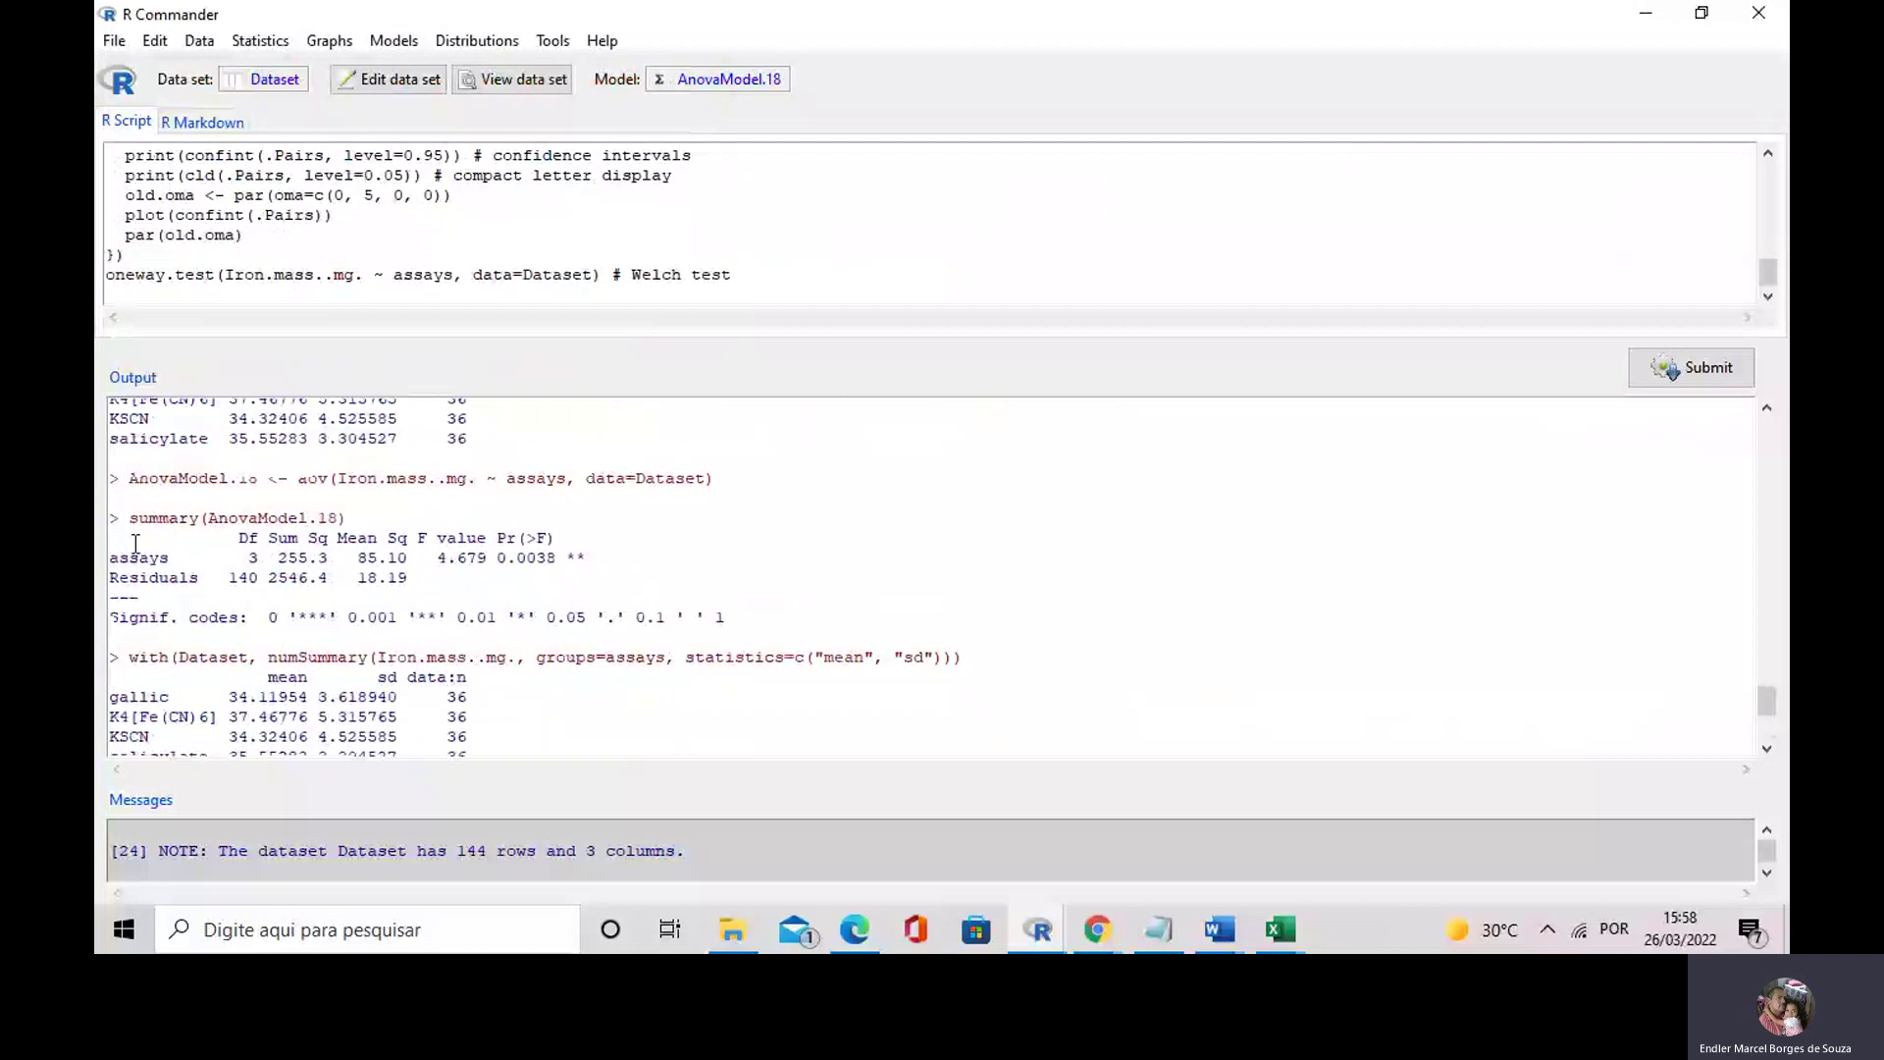
{"action": "left_click_drag", "start_coordinate": [135, 543], "coordinate": [557, 560]}
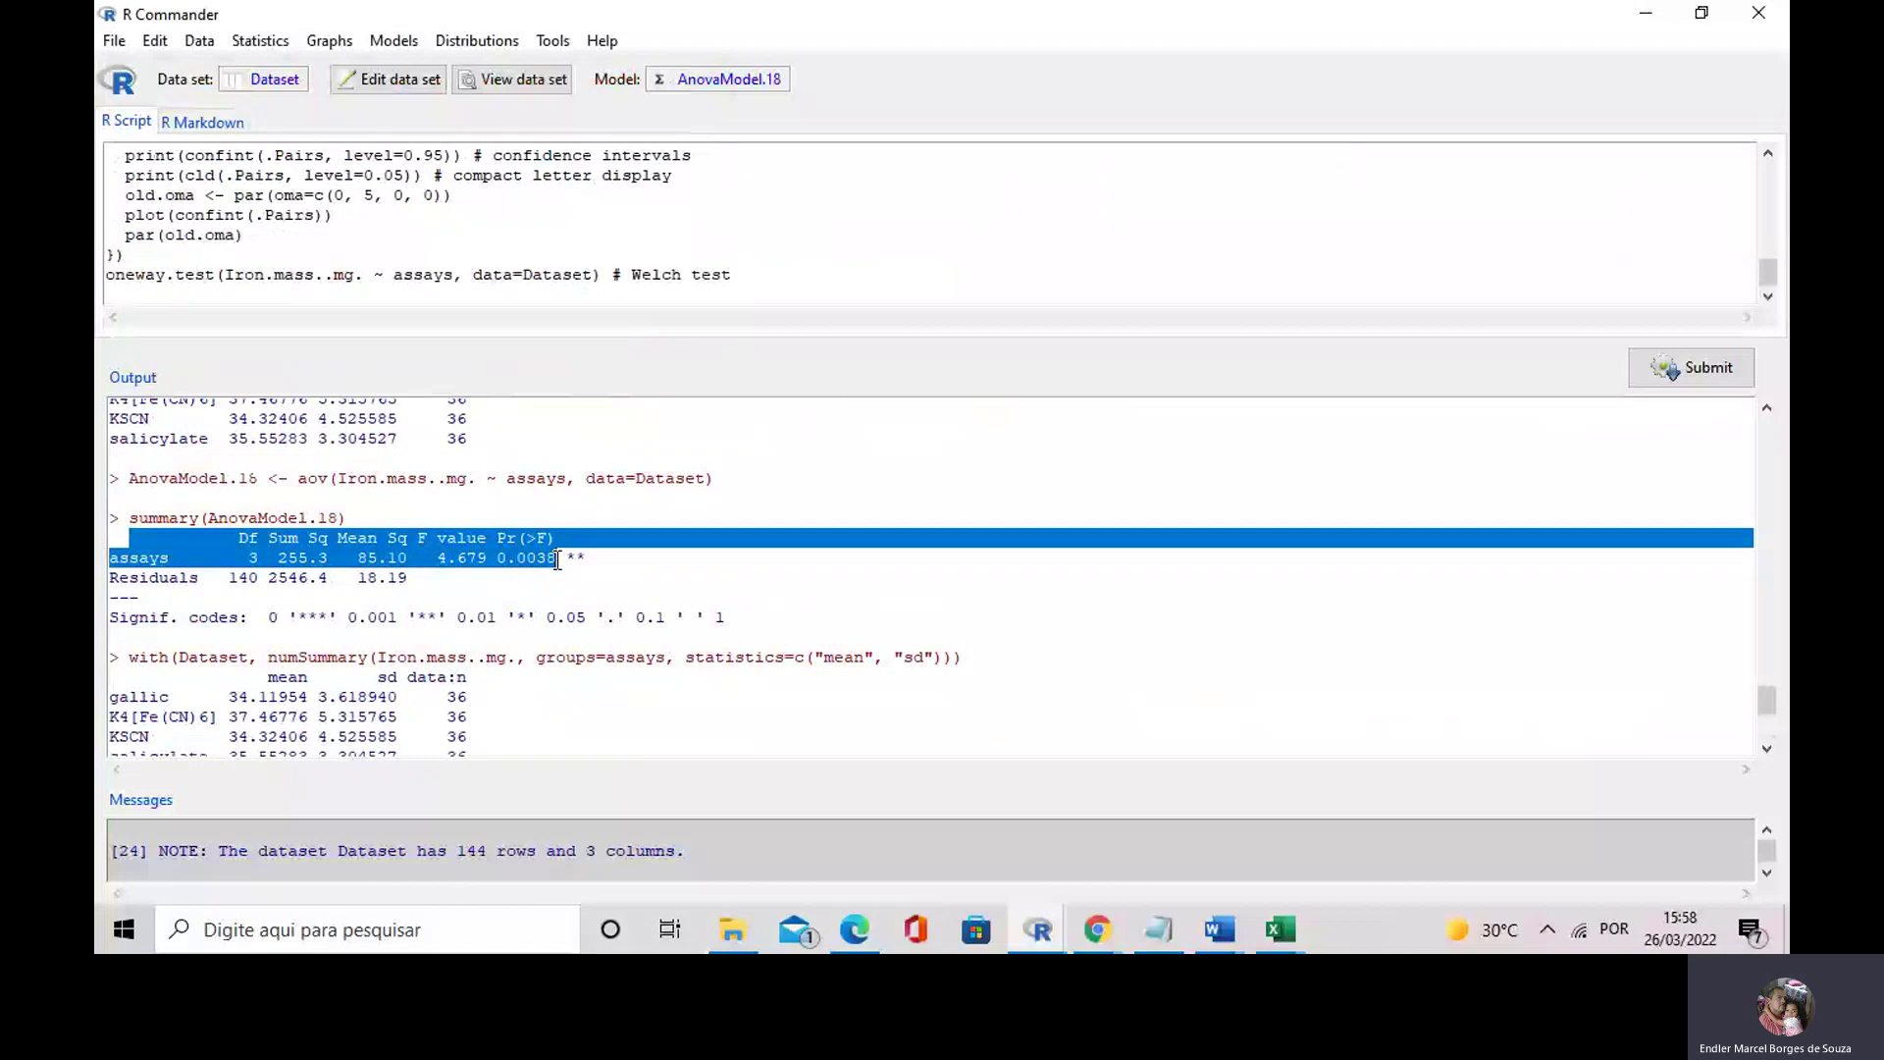
- Examine the Tukey pairwise comparisons between assays, focusing on the p-values of K4[Fe(CN)6] – gallic and KSCN – gallic
{"action": "scroll", "coordinate": [557, 560], "scroll_direction": "down", "scroll_amount": 3}
{"action": "scroll", "coordinate": [411, 553], "scroll_direction": "down", "scroll_amount": 4}
{"action": "scroll", "coordinate": [411, 550], "scroll_direction": "down", "scroll_amount": 4}
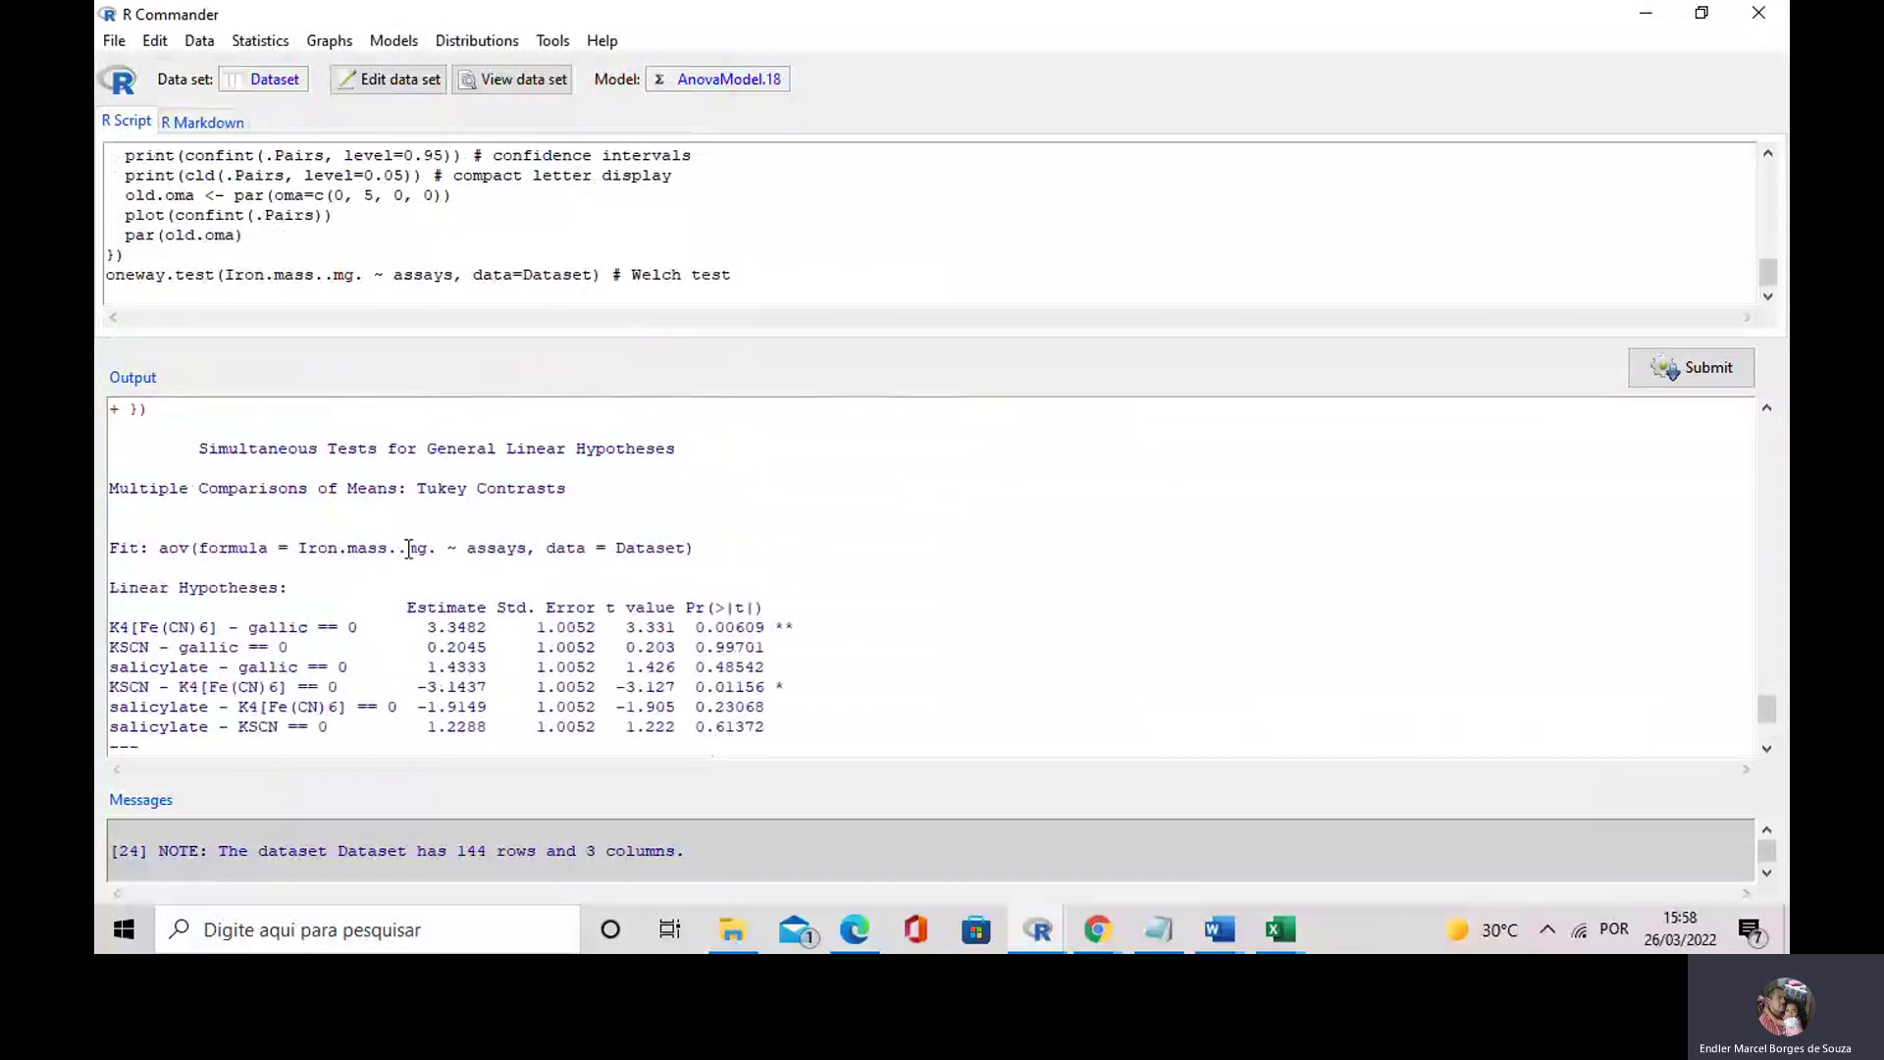
{"action": "scroll", "coordinate": [399, 543], "scroll_direction": "down", "scroll_amount": 3}
{"action": "left_click_drag", "start_coordinate": [118, 479], "coordinate": [767, 571]}
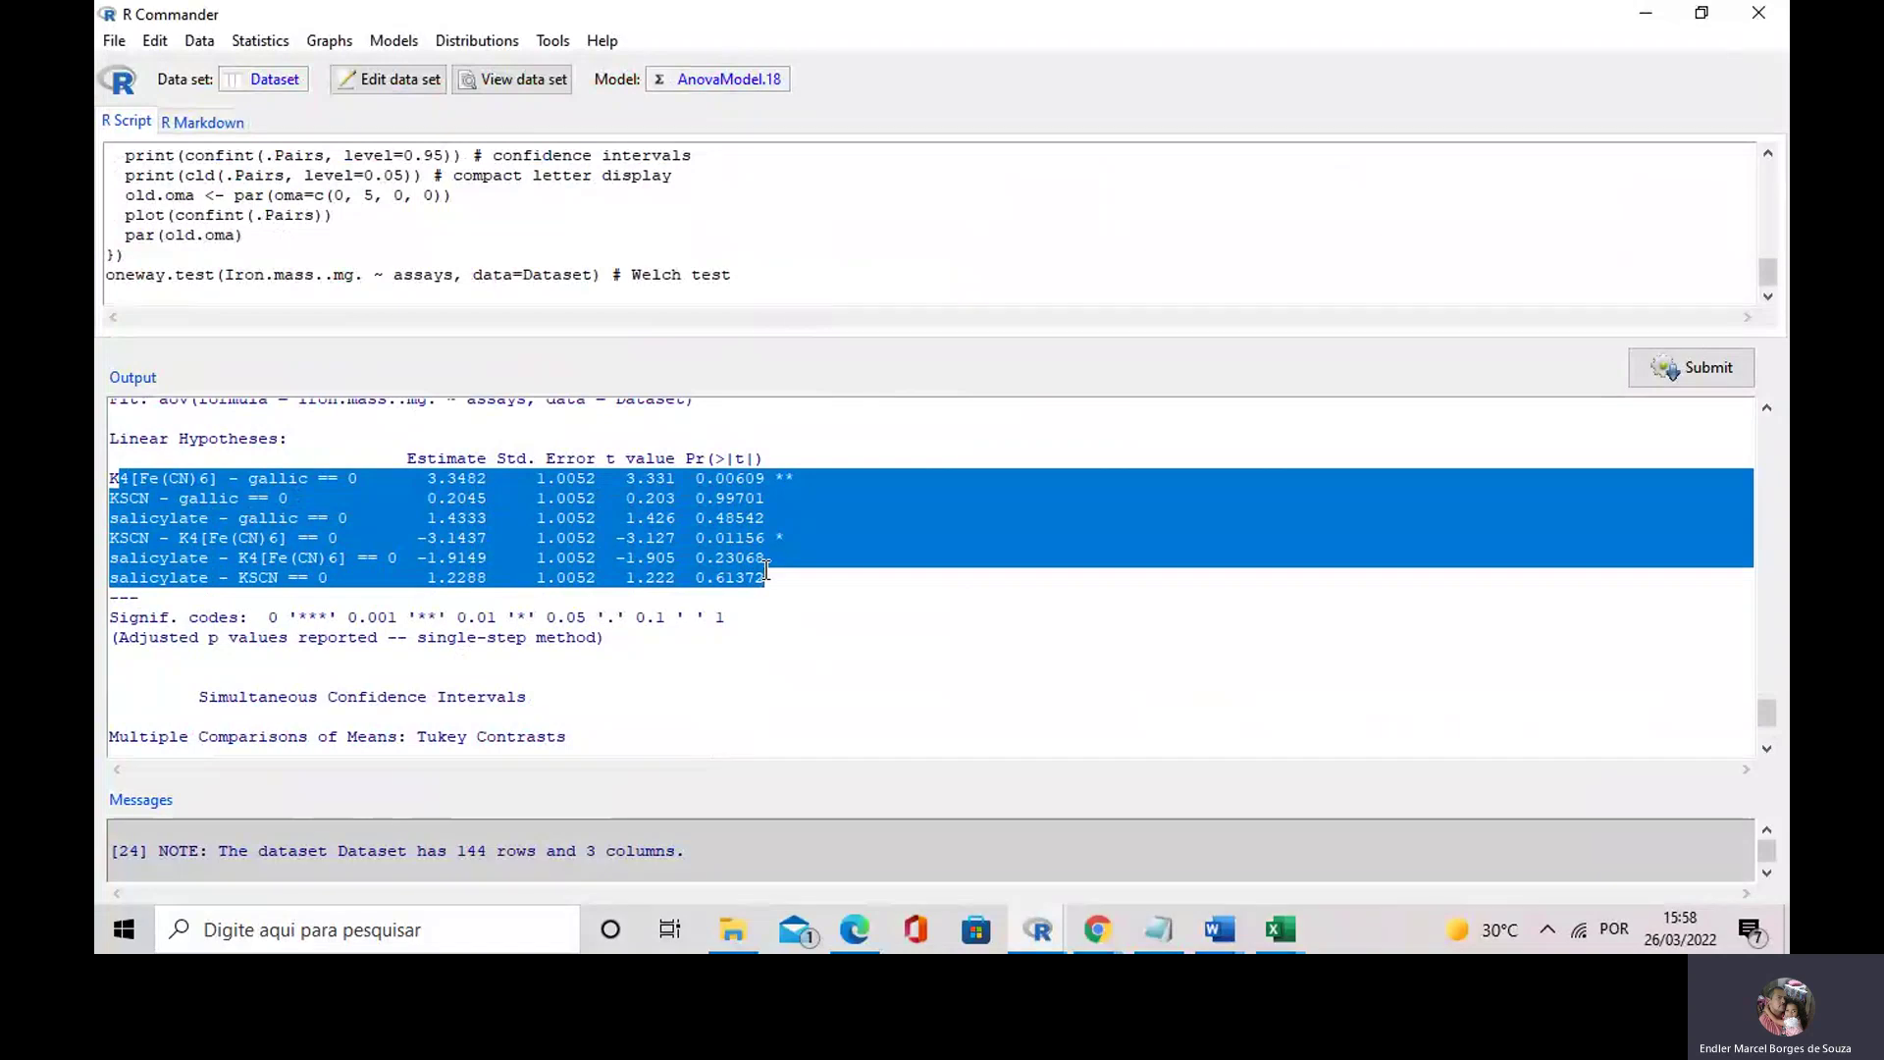
{"action": "left_click", "coordinate": [215, 459]}
{"action": "left_click_drag", "start_coordinate": [119, 478], "coordinate": [767, 479]}
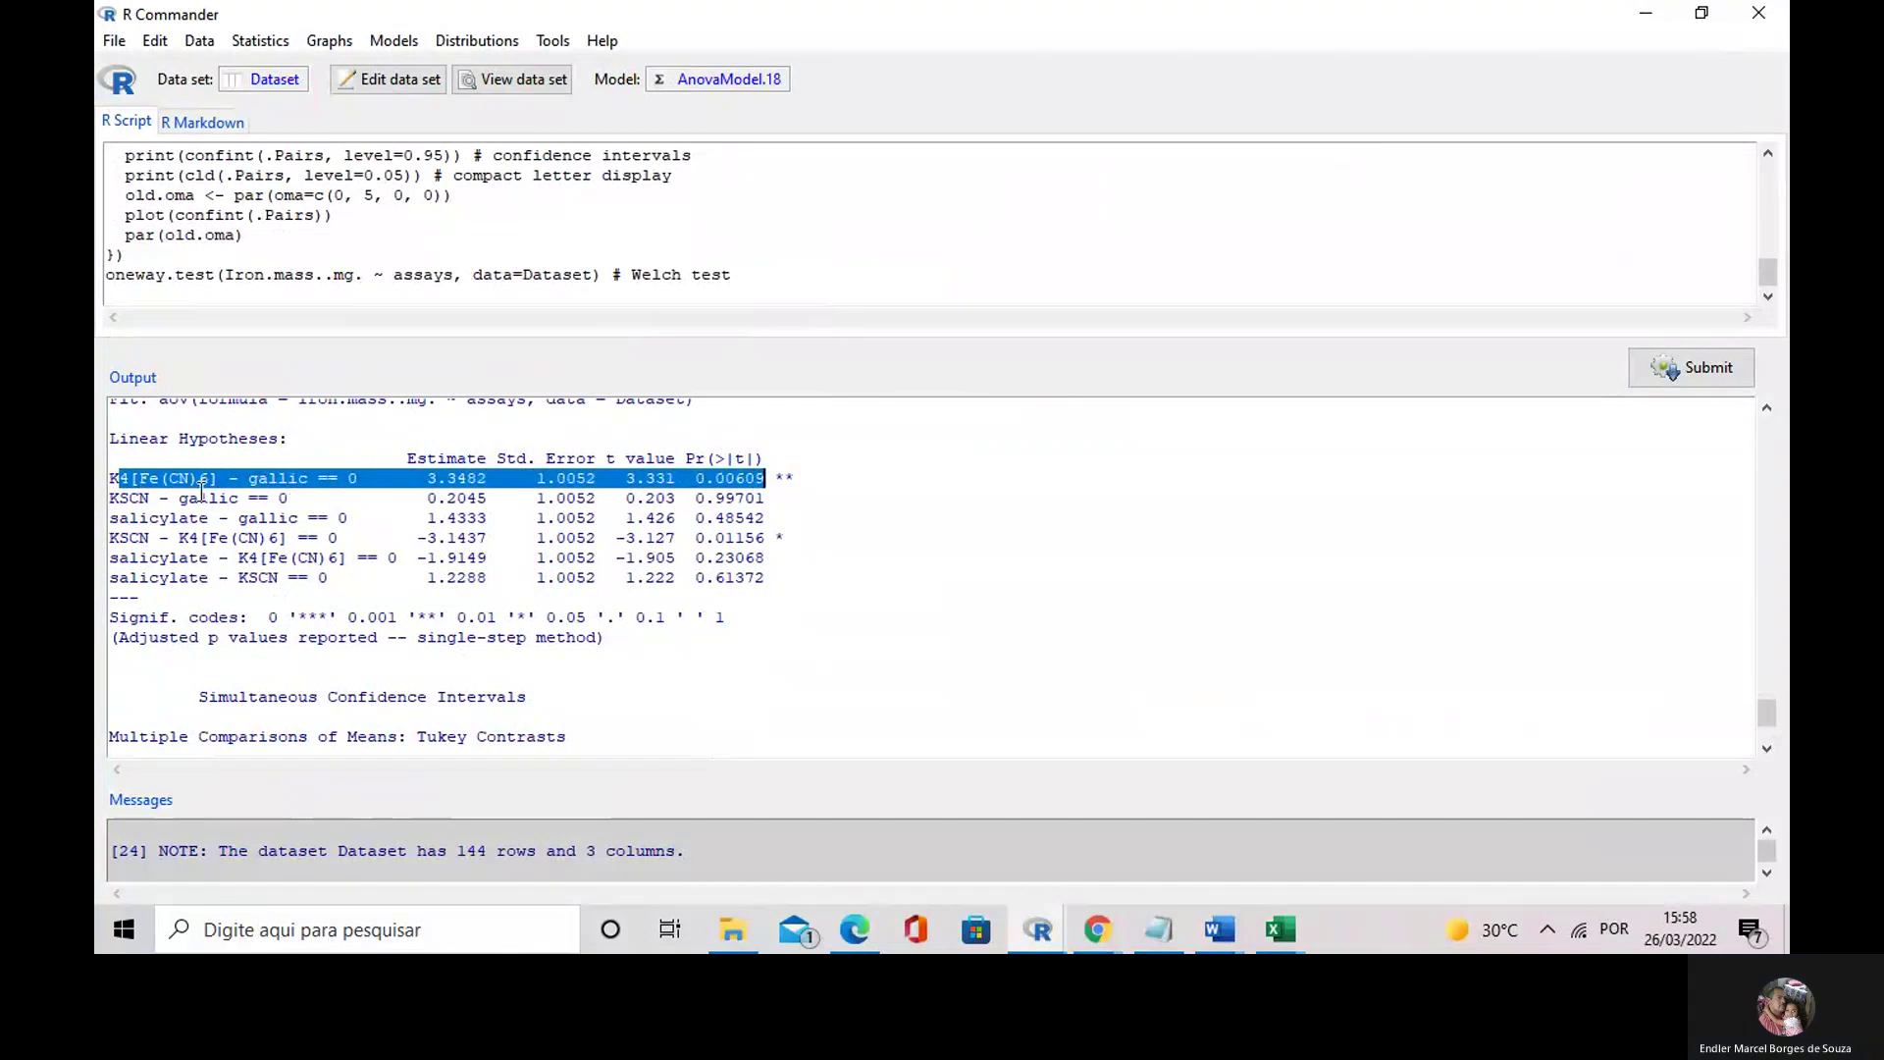
{"action": "left_click_drag", "start_coordinate": [118, 498], "coordinate": [767, 498]}
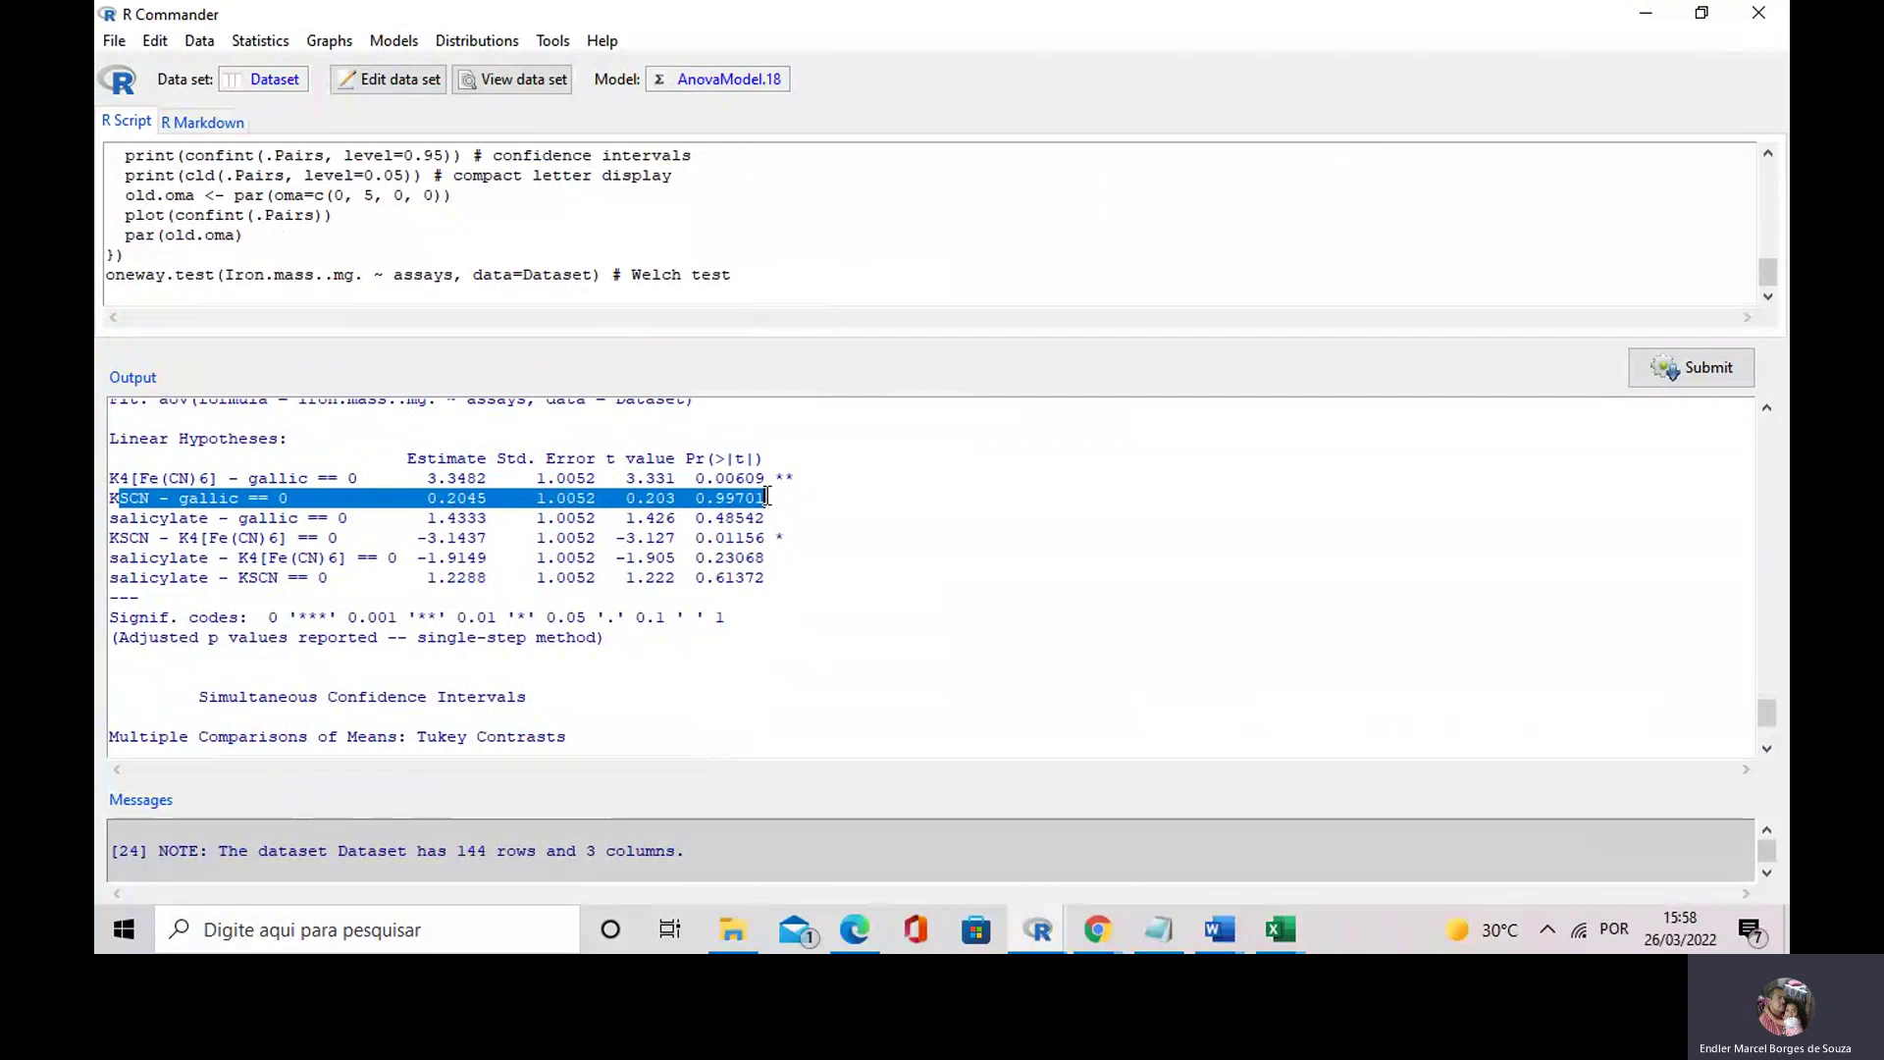
{"action": "left_click_drag", "start_coordinate": [768, 498], "coordinate": [758, 498]}
- Draw a boxplot of Iron.mass..mg. grouped by assays
{"action": "left_click", "coordinate": [321, 38]}
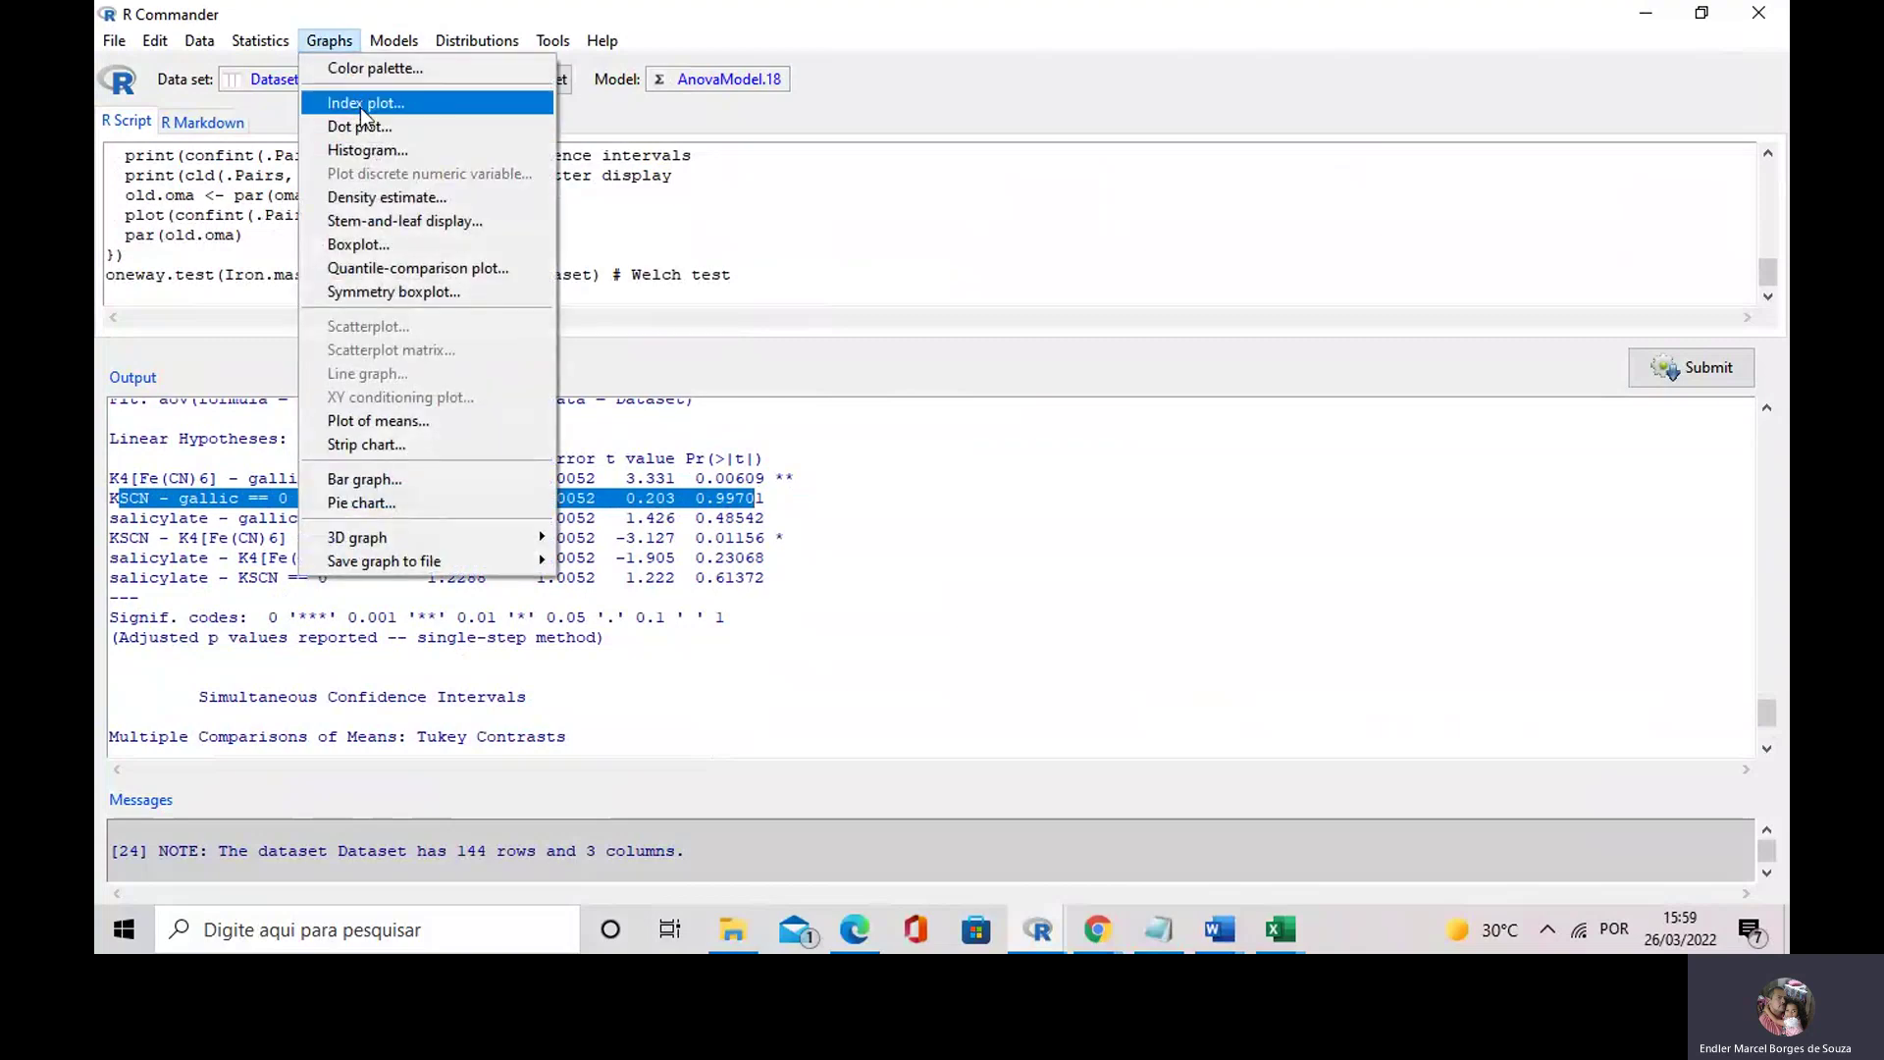
{"action": "left_click", "coordinate": [364, 243]}
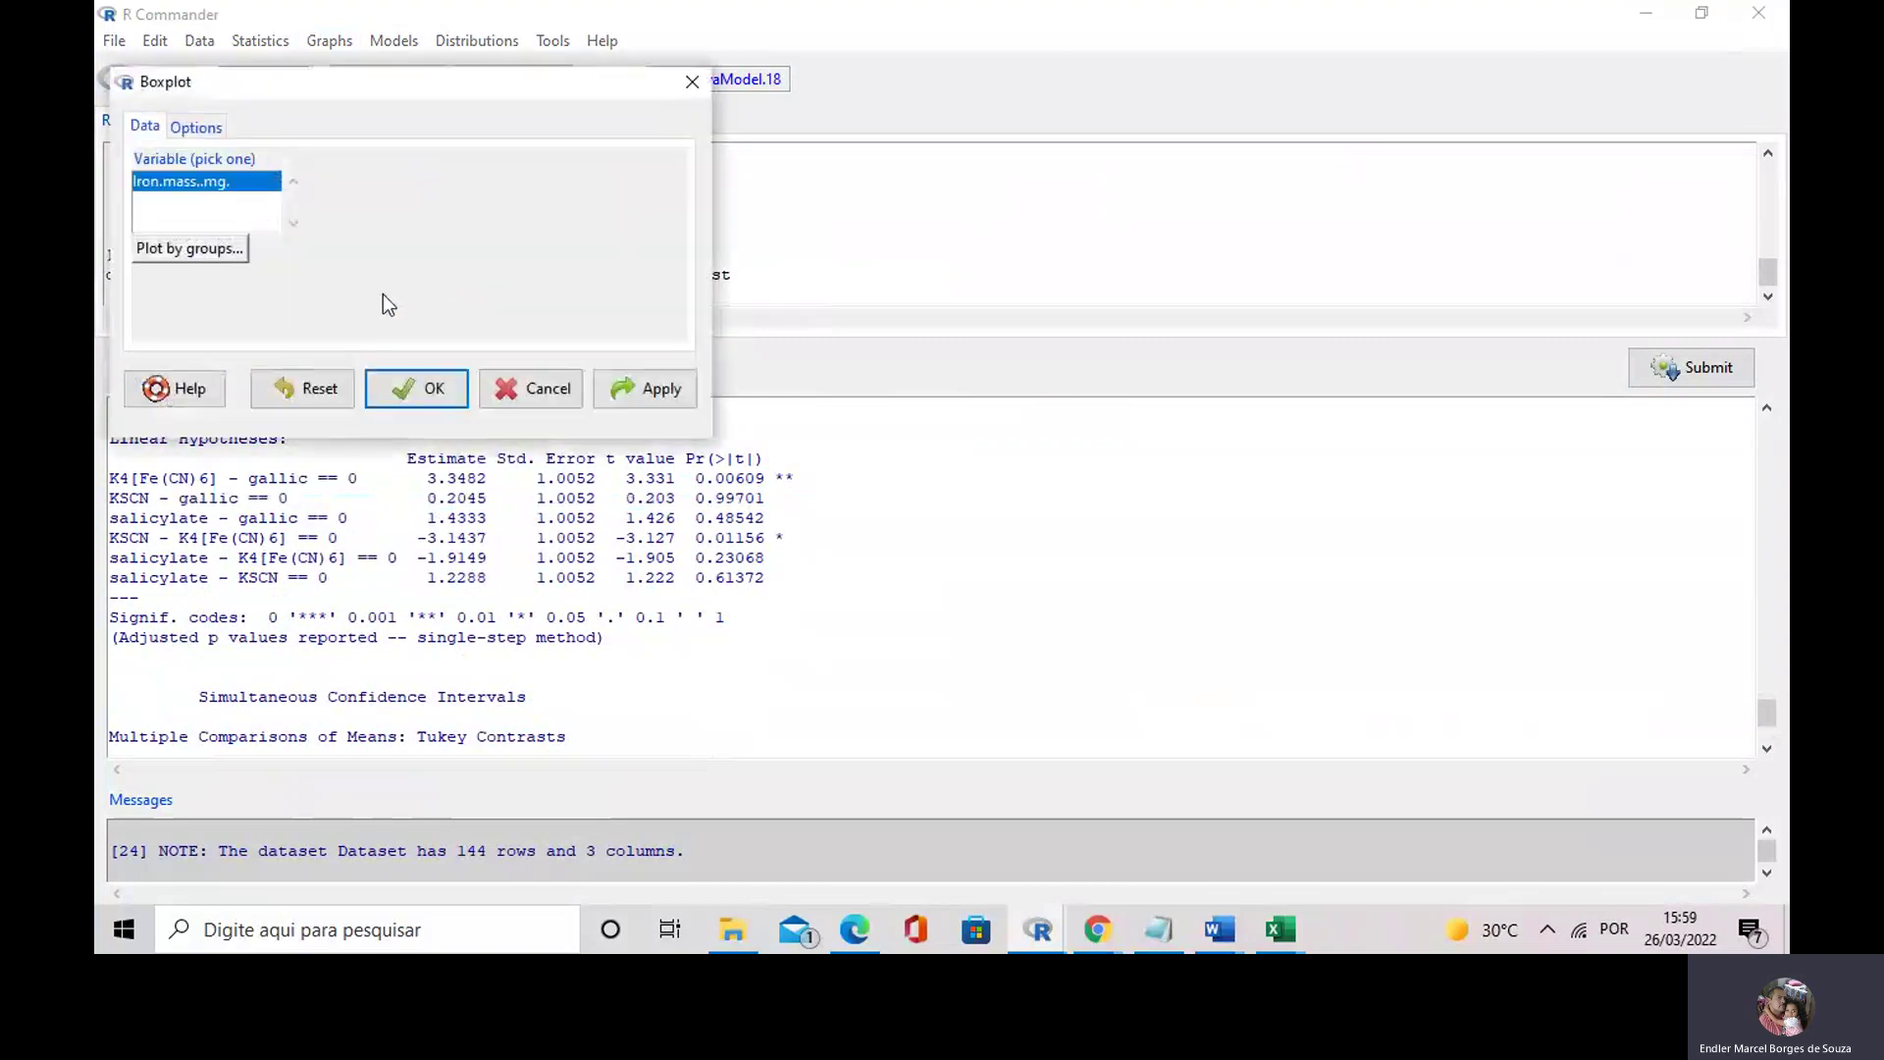
{"action": "left_click", "coordinate": [187, 245]}
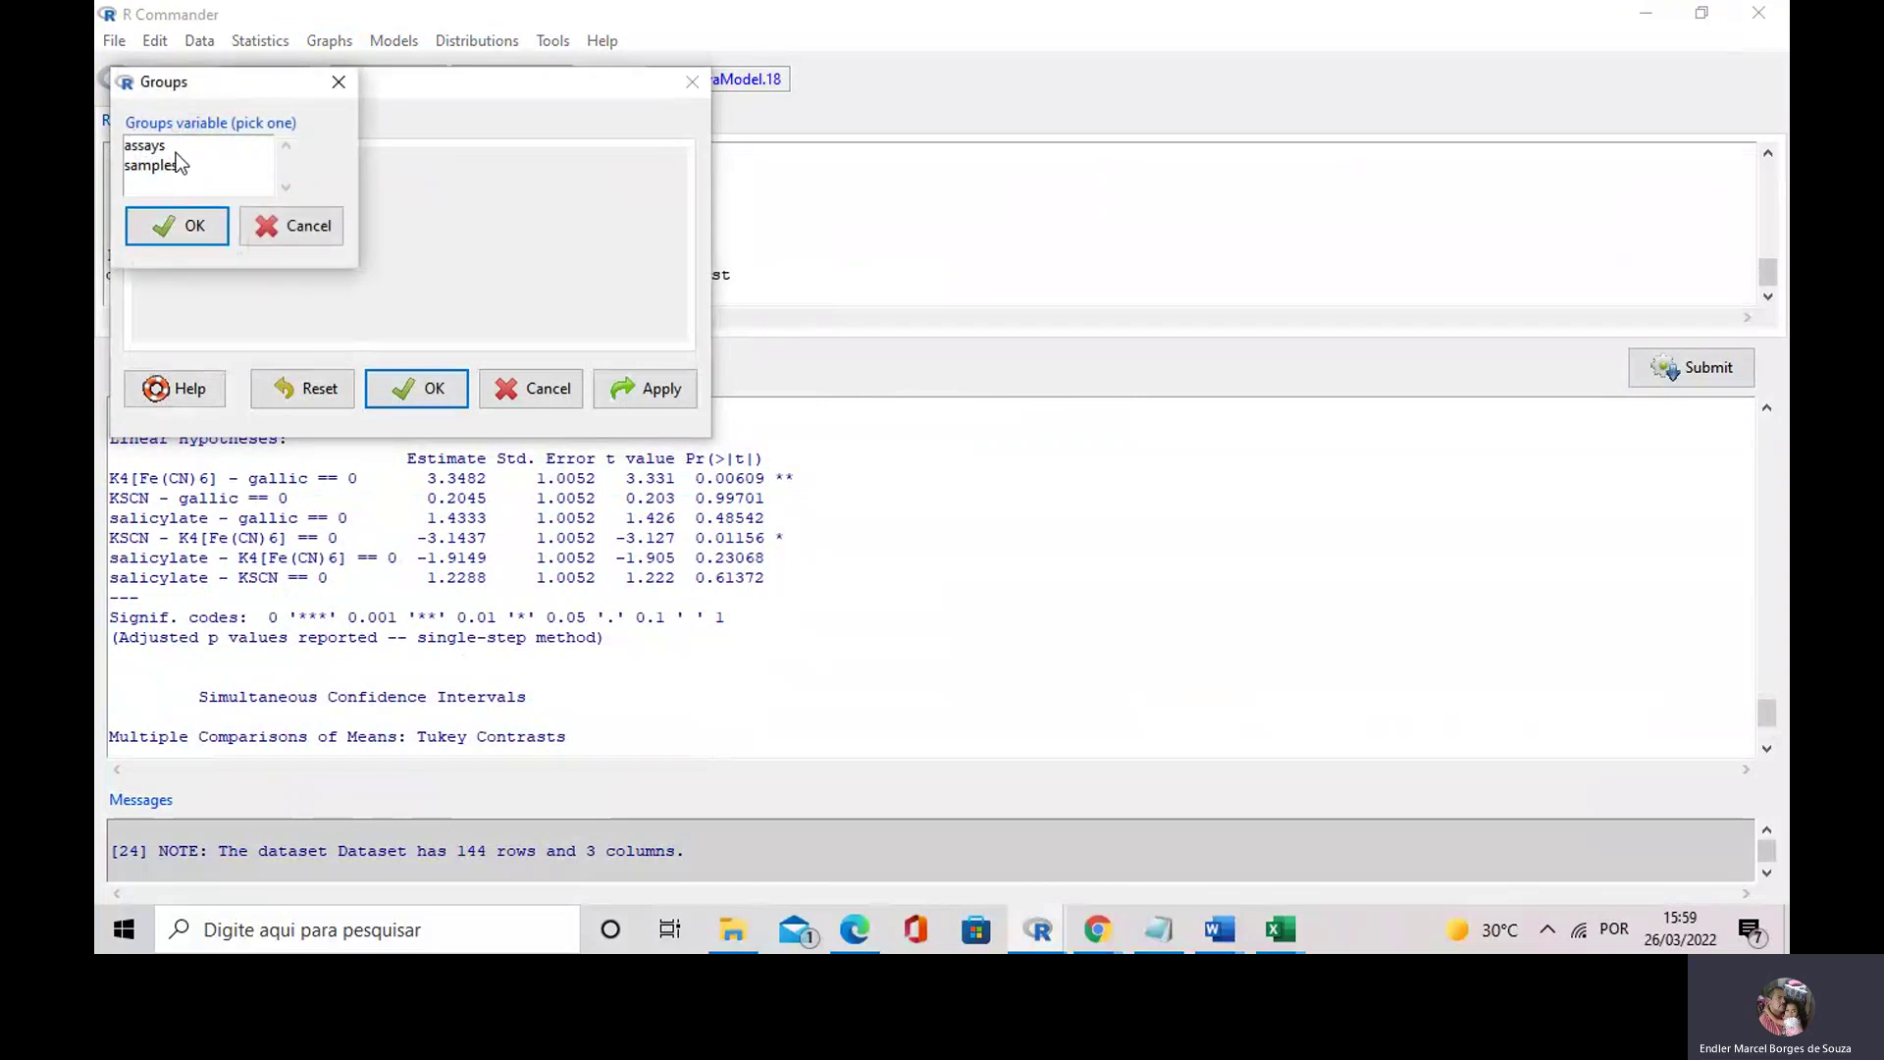
{"action": "left_click", "coordinate": [176, 145]}
{"action": "left_click", "coordinate": [167, 227]}
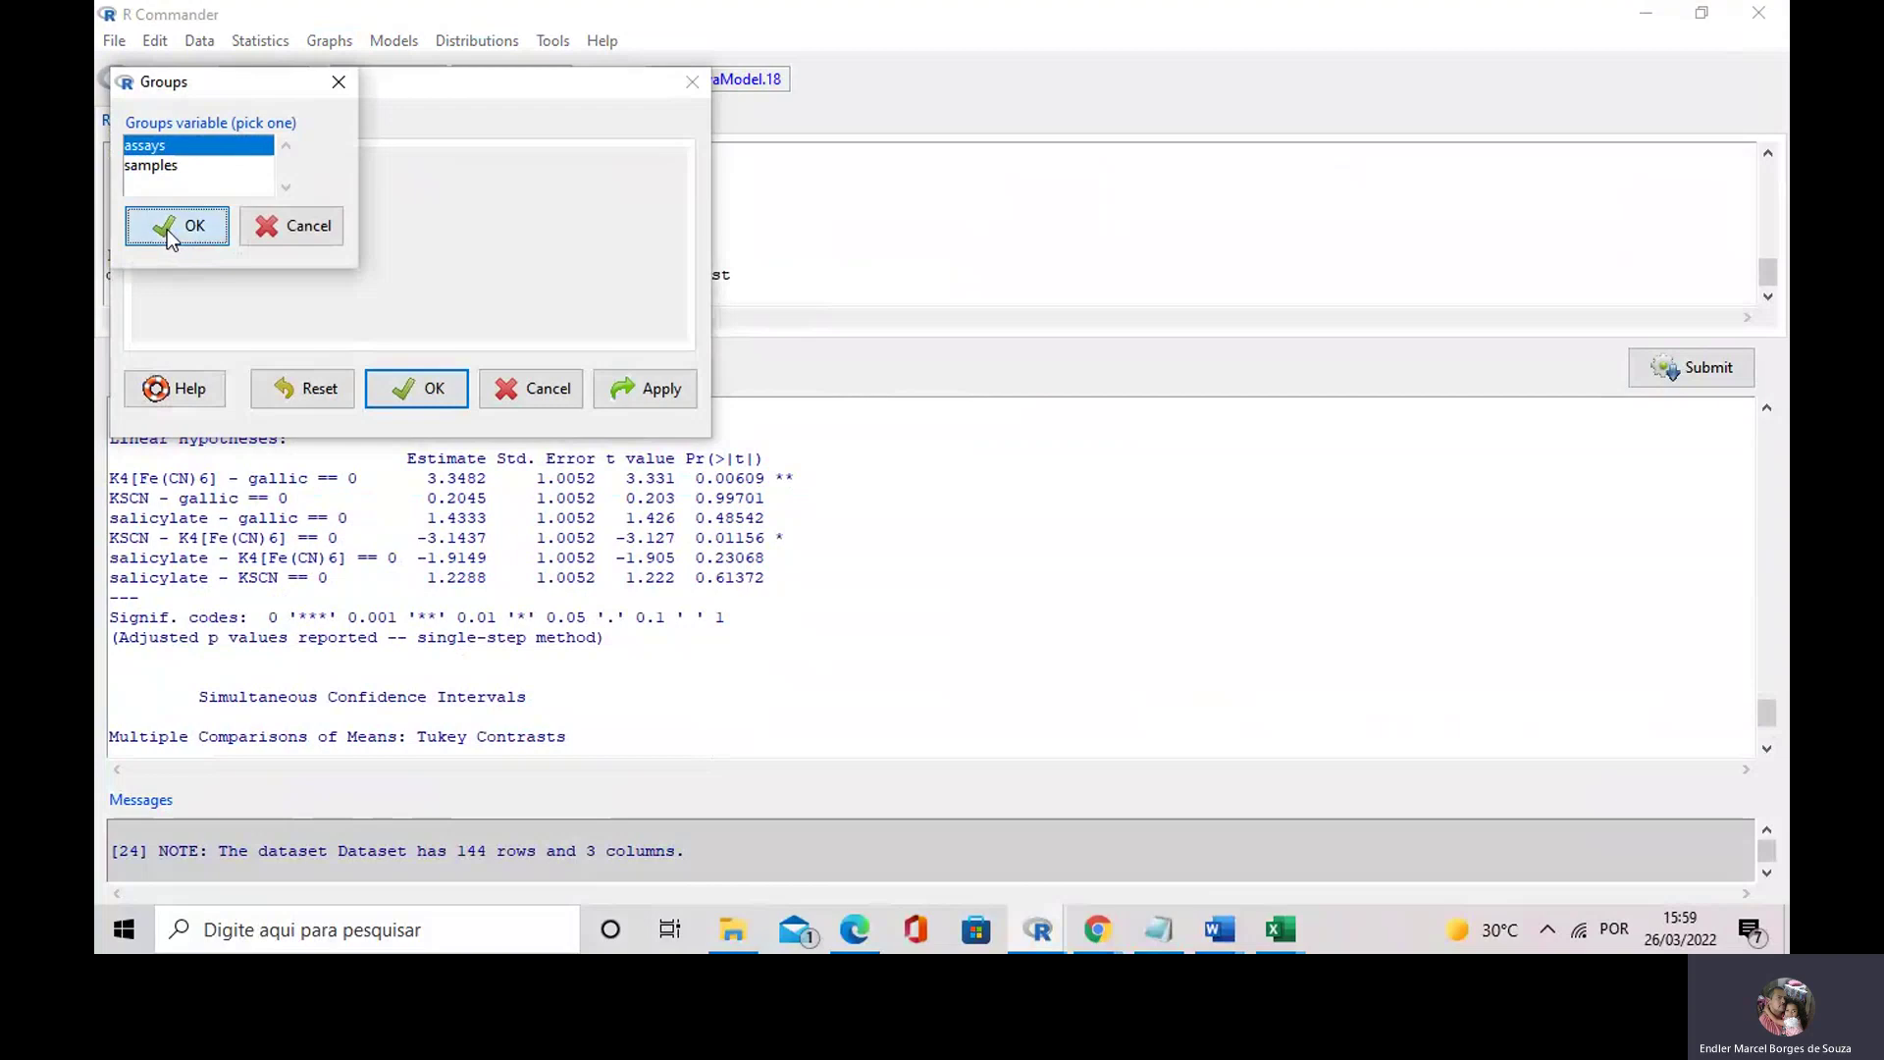
{"action": "left_click", "coordinate": [632, 387]}
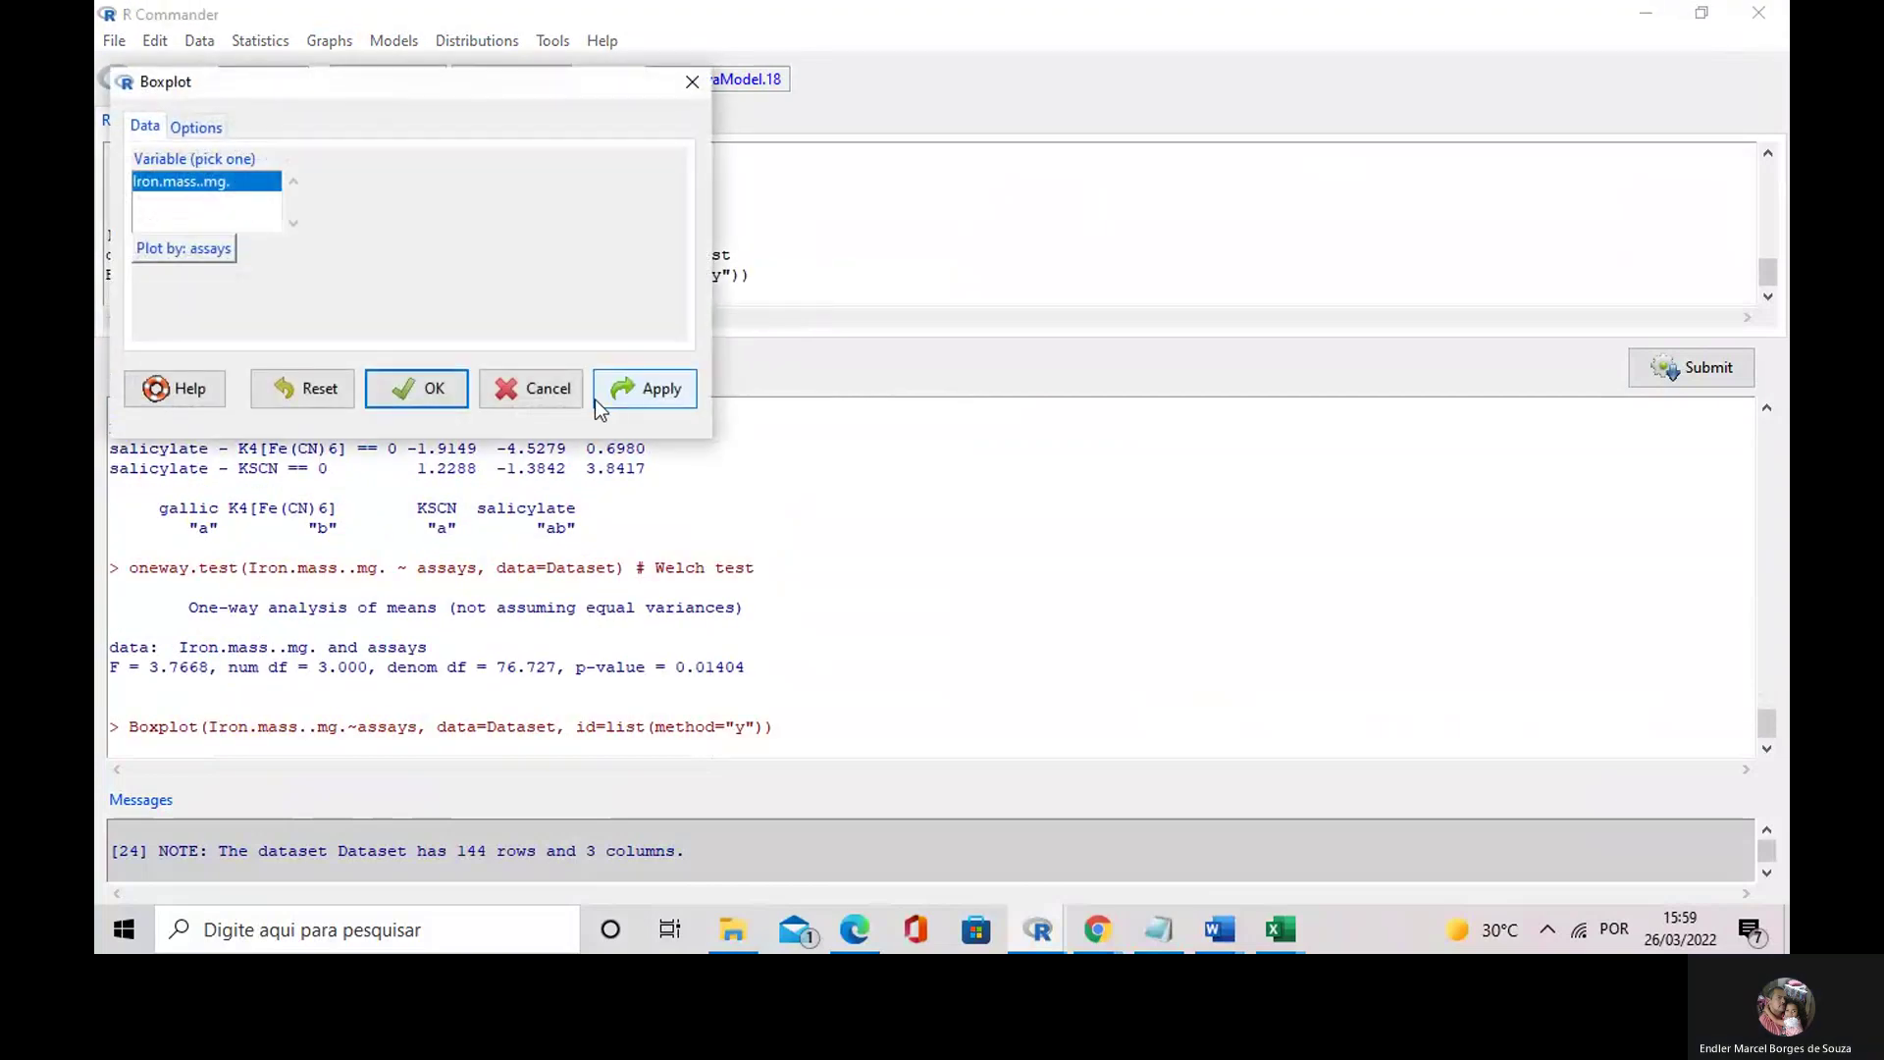
{"action": "left_click", "coordinate": [446, 397]}
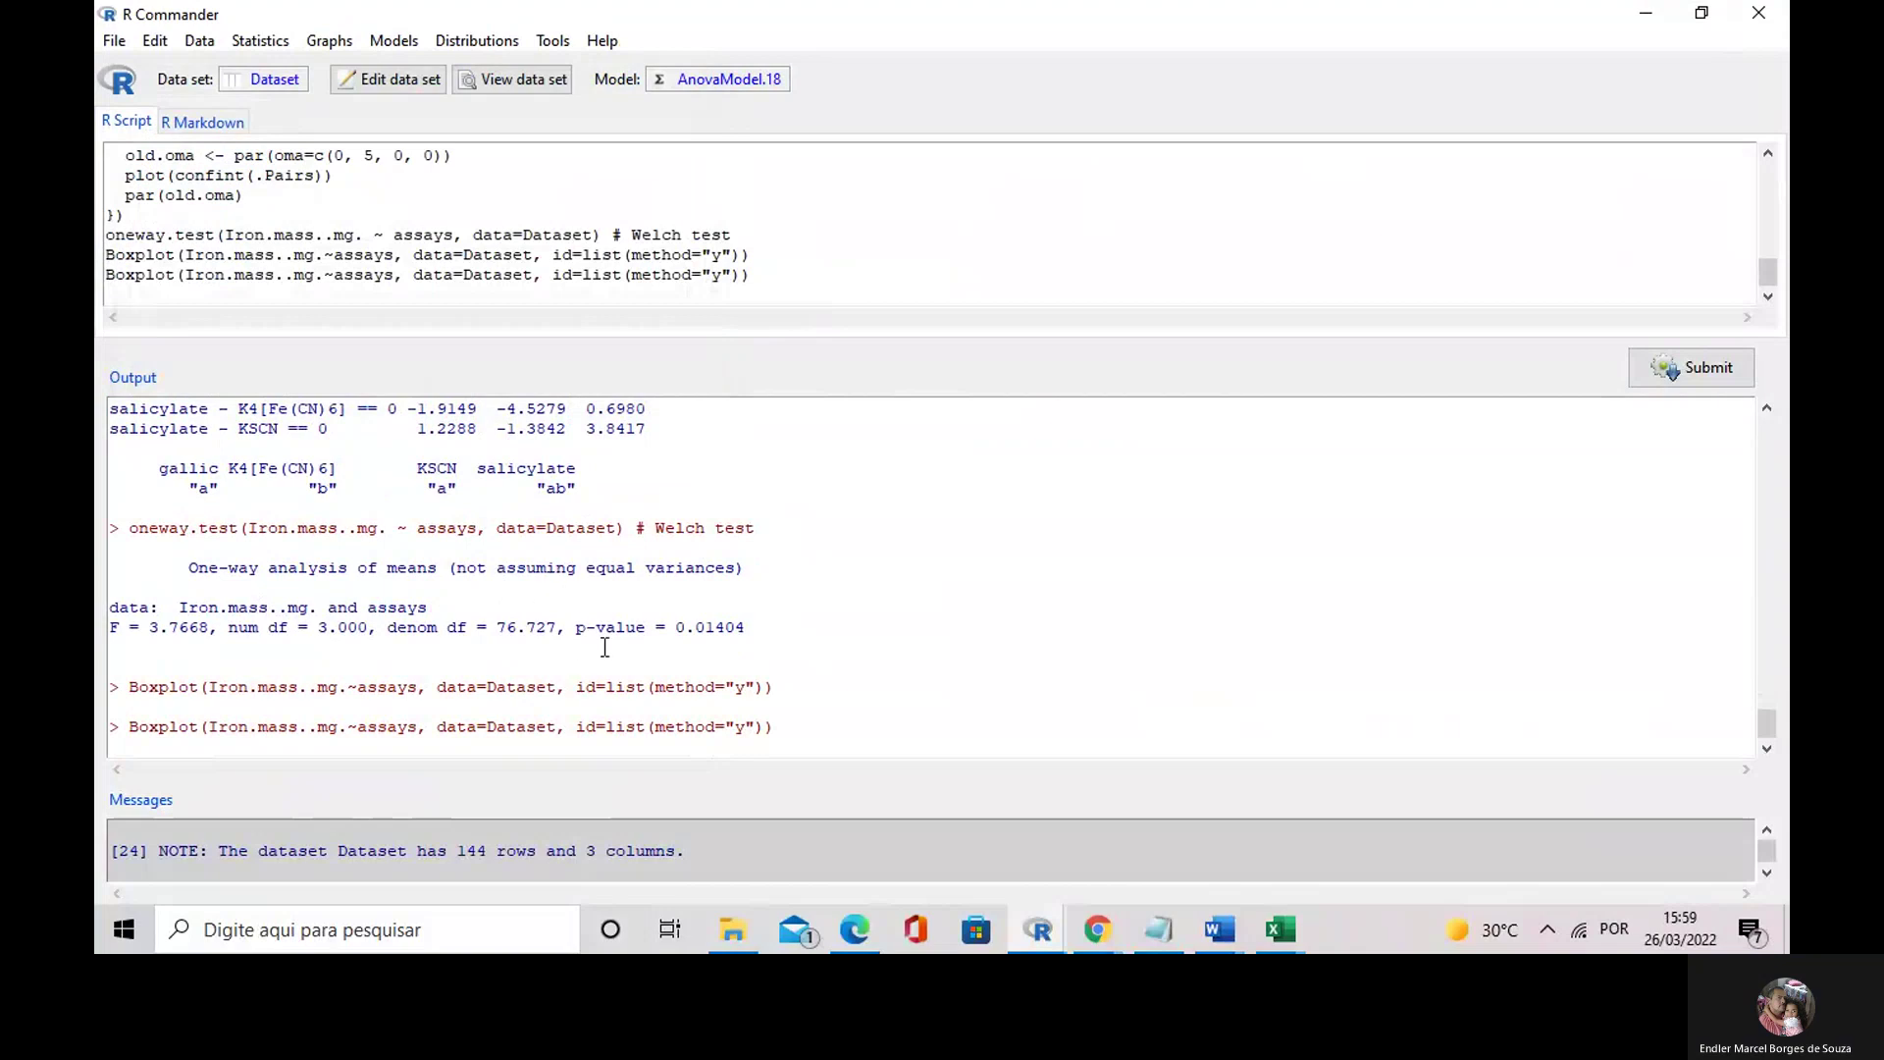
{"action": "mouse_move", "coordinate": [1046, 923]}
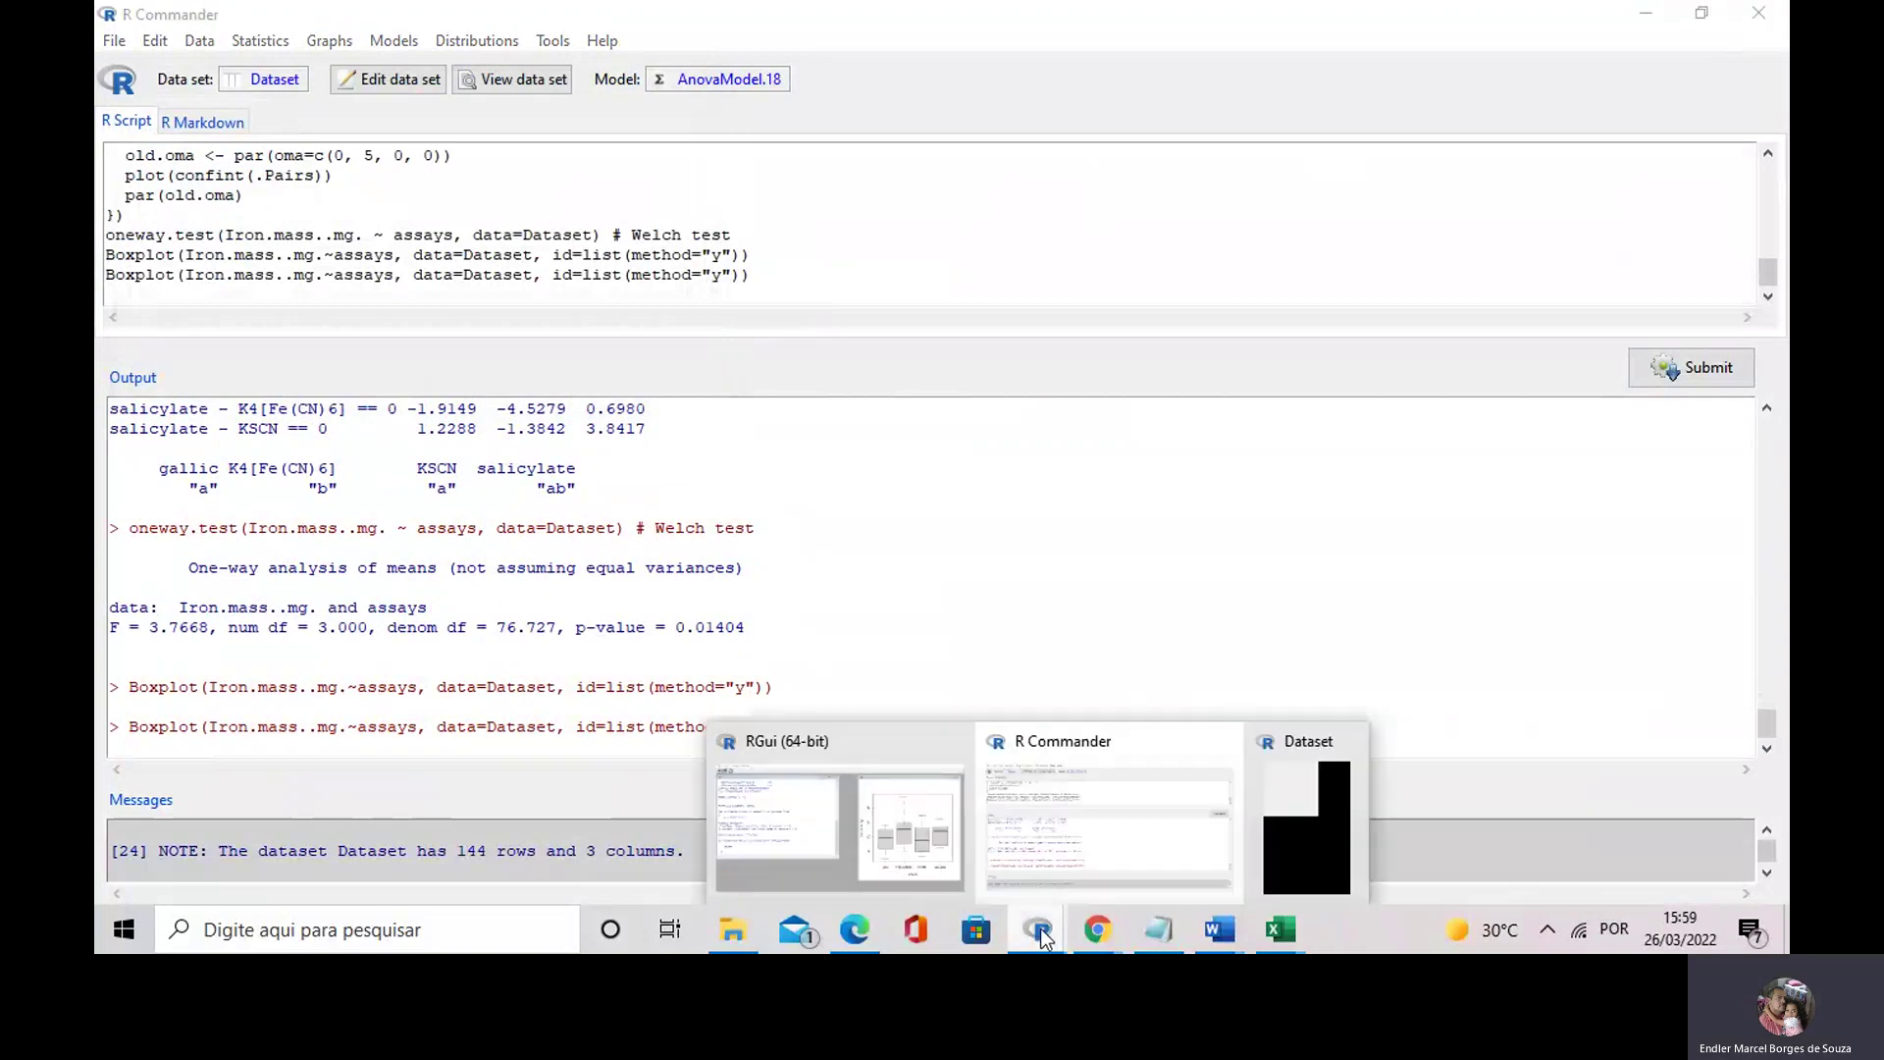
- Examine the boxplot of Iron.mass..mg. by assays in RGui's graphics window and return to R Commander
{"action": "left_click", "coordinate": [951, 844]}
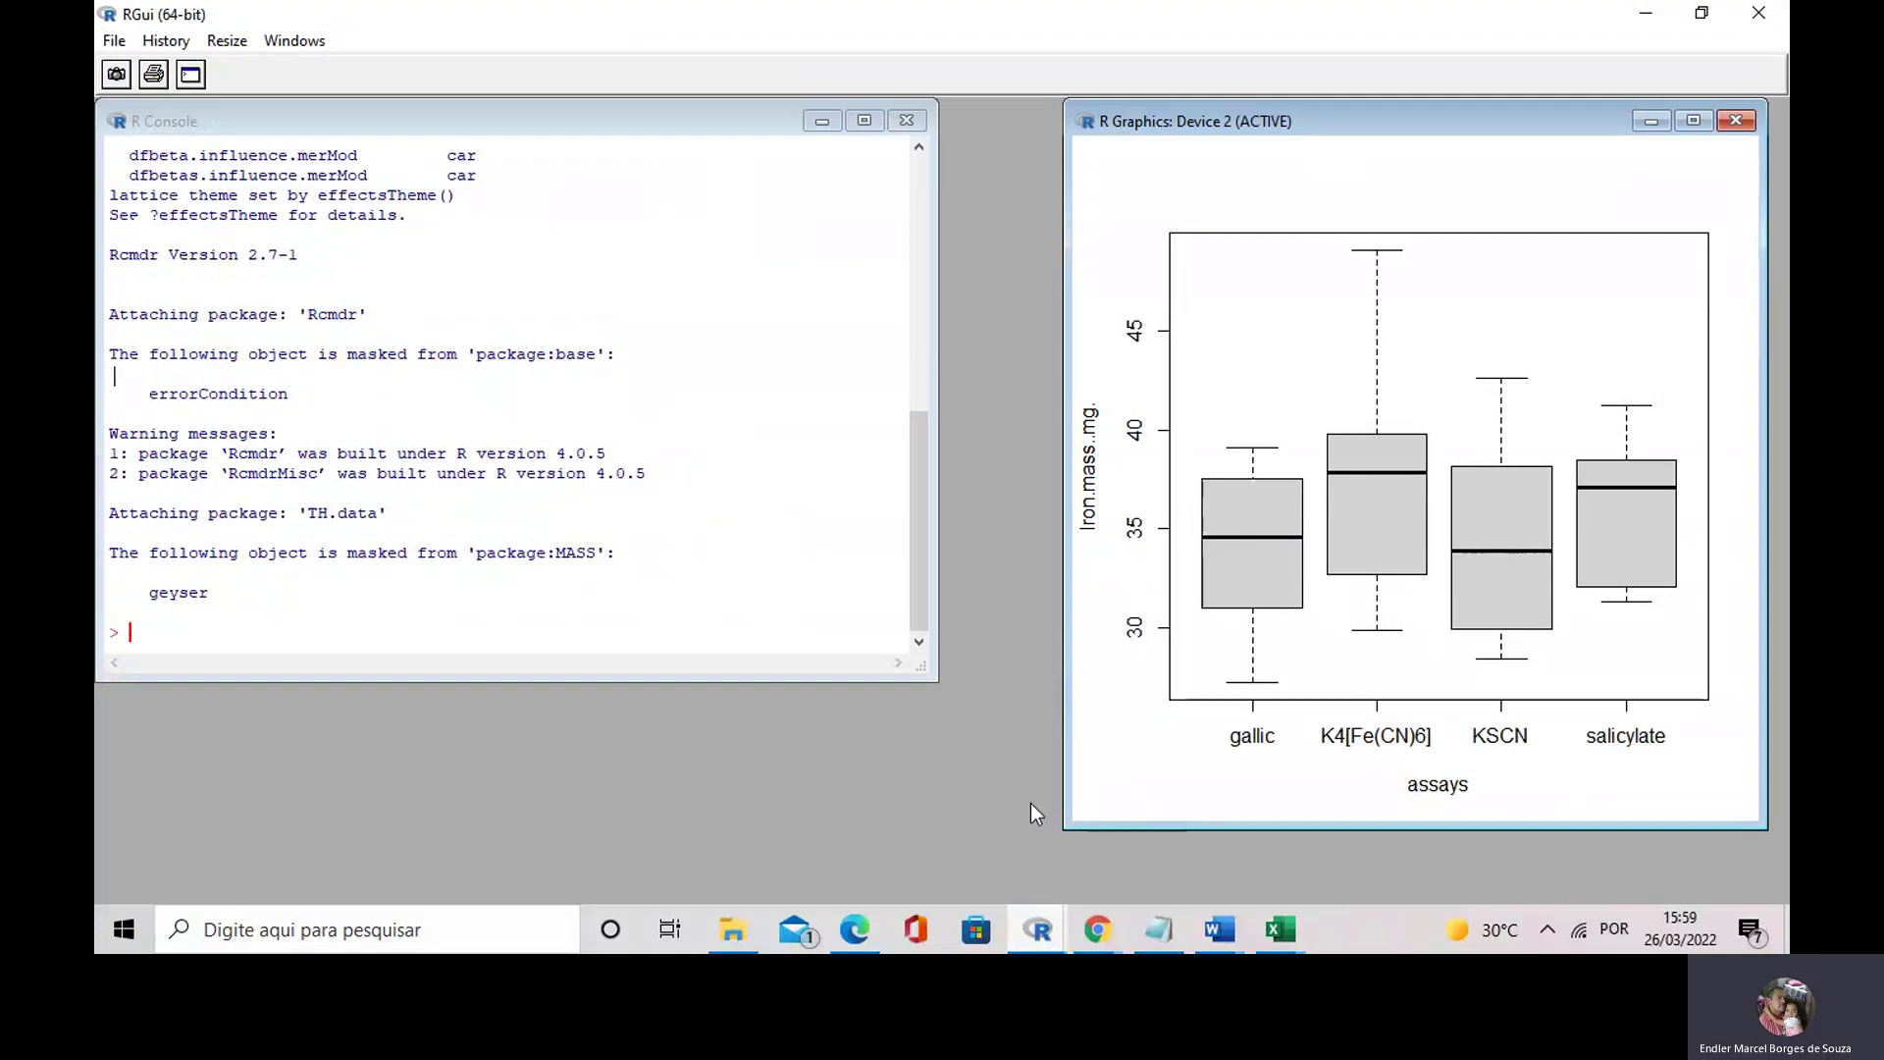
{"action": "left_click", "coordinate": [1038, 929]}
{"action": "left_click", "coordinate": [1080, 825]}
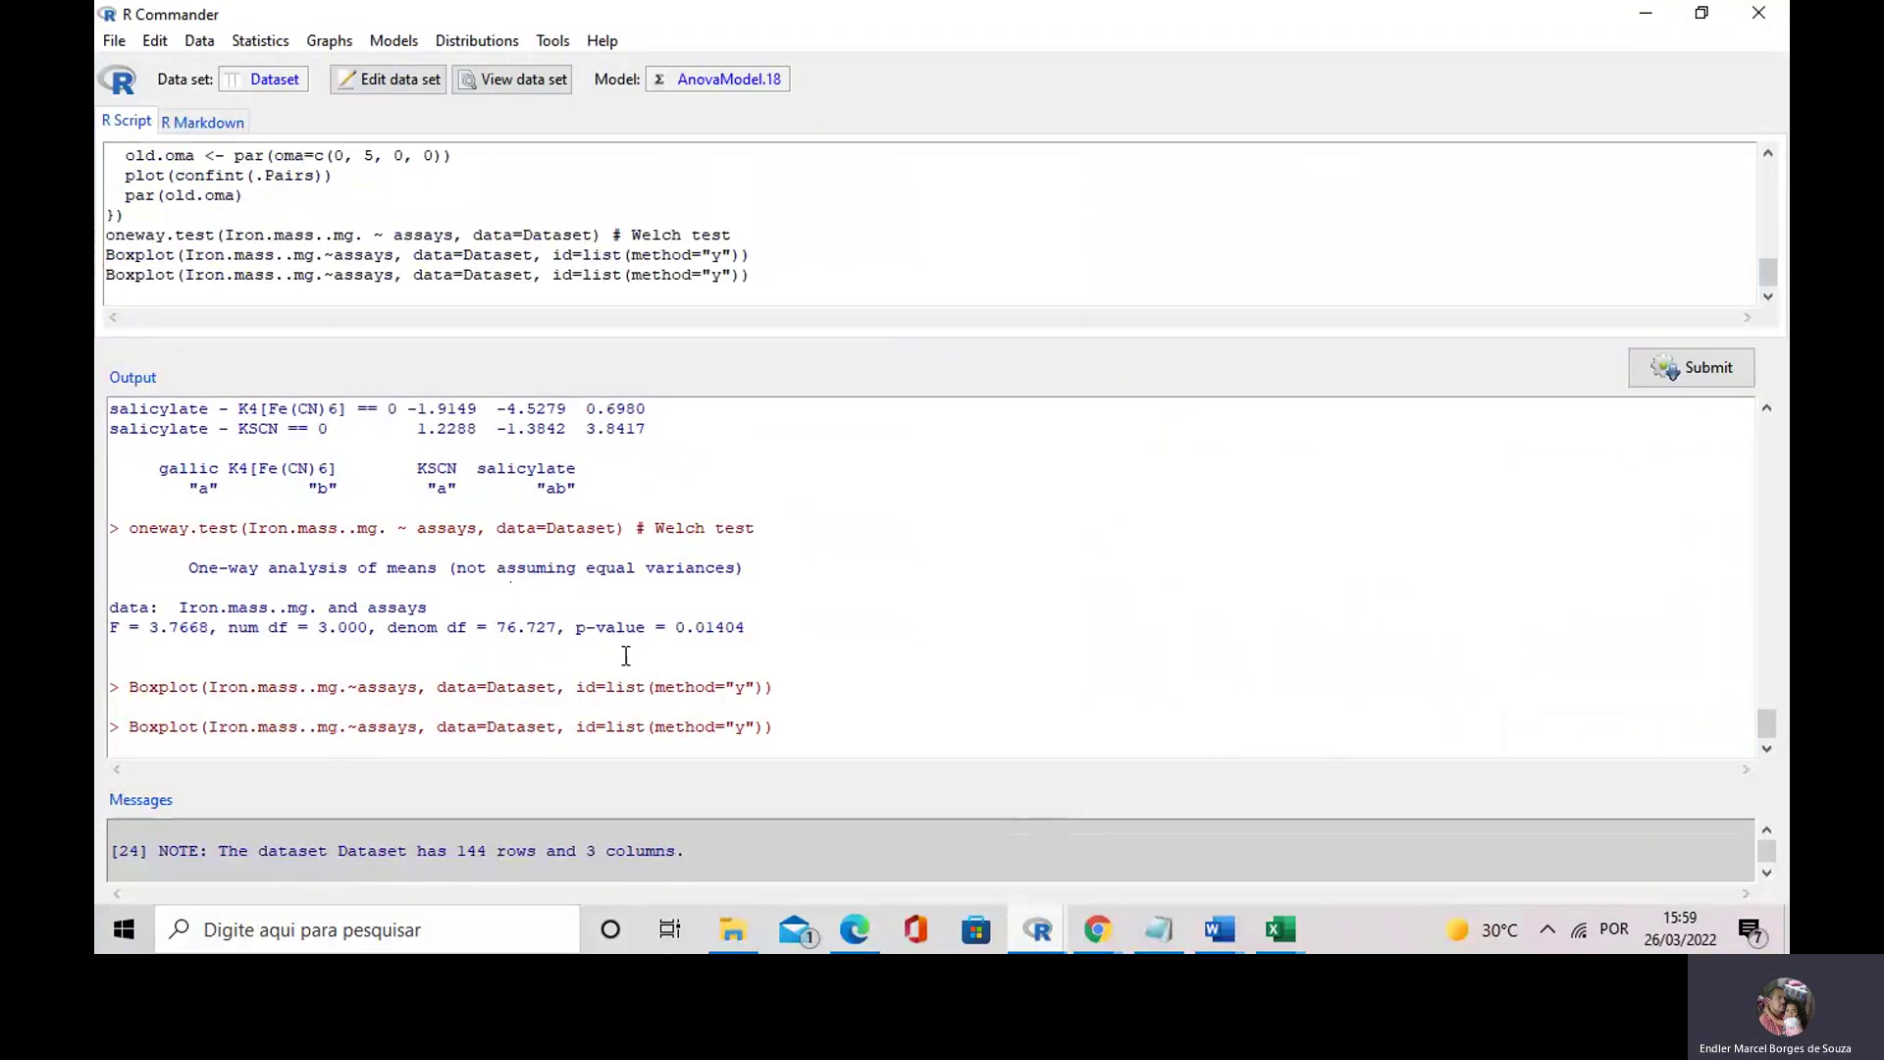
- Review the Tukey simultaneous confidence intervals and the pairwise comparison results between the assays
{"action": "scroll", "coordinate": [566, 601], "scroll_direction": "up", "scroll_amount": 2}
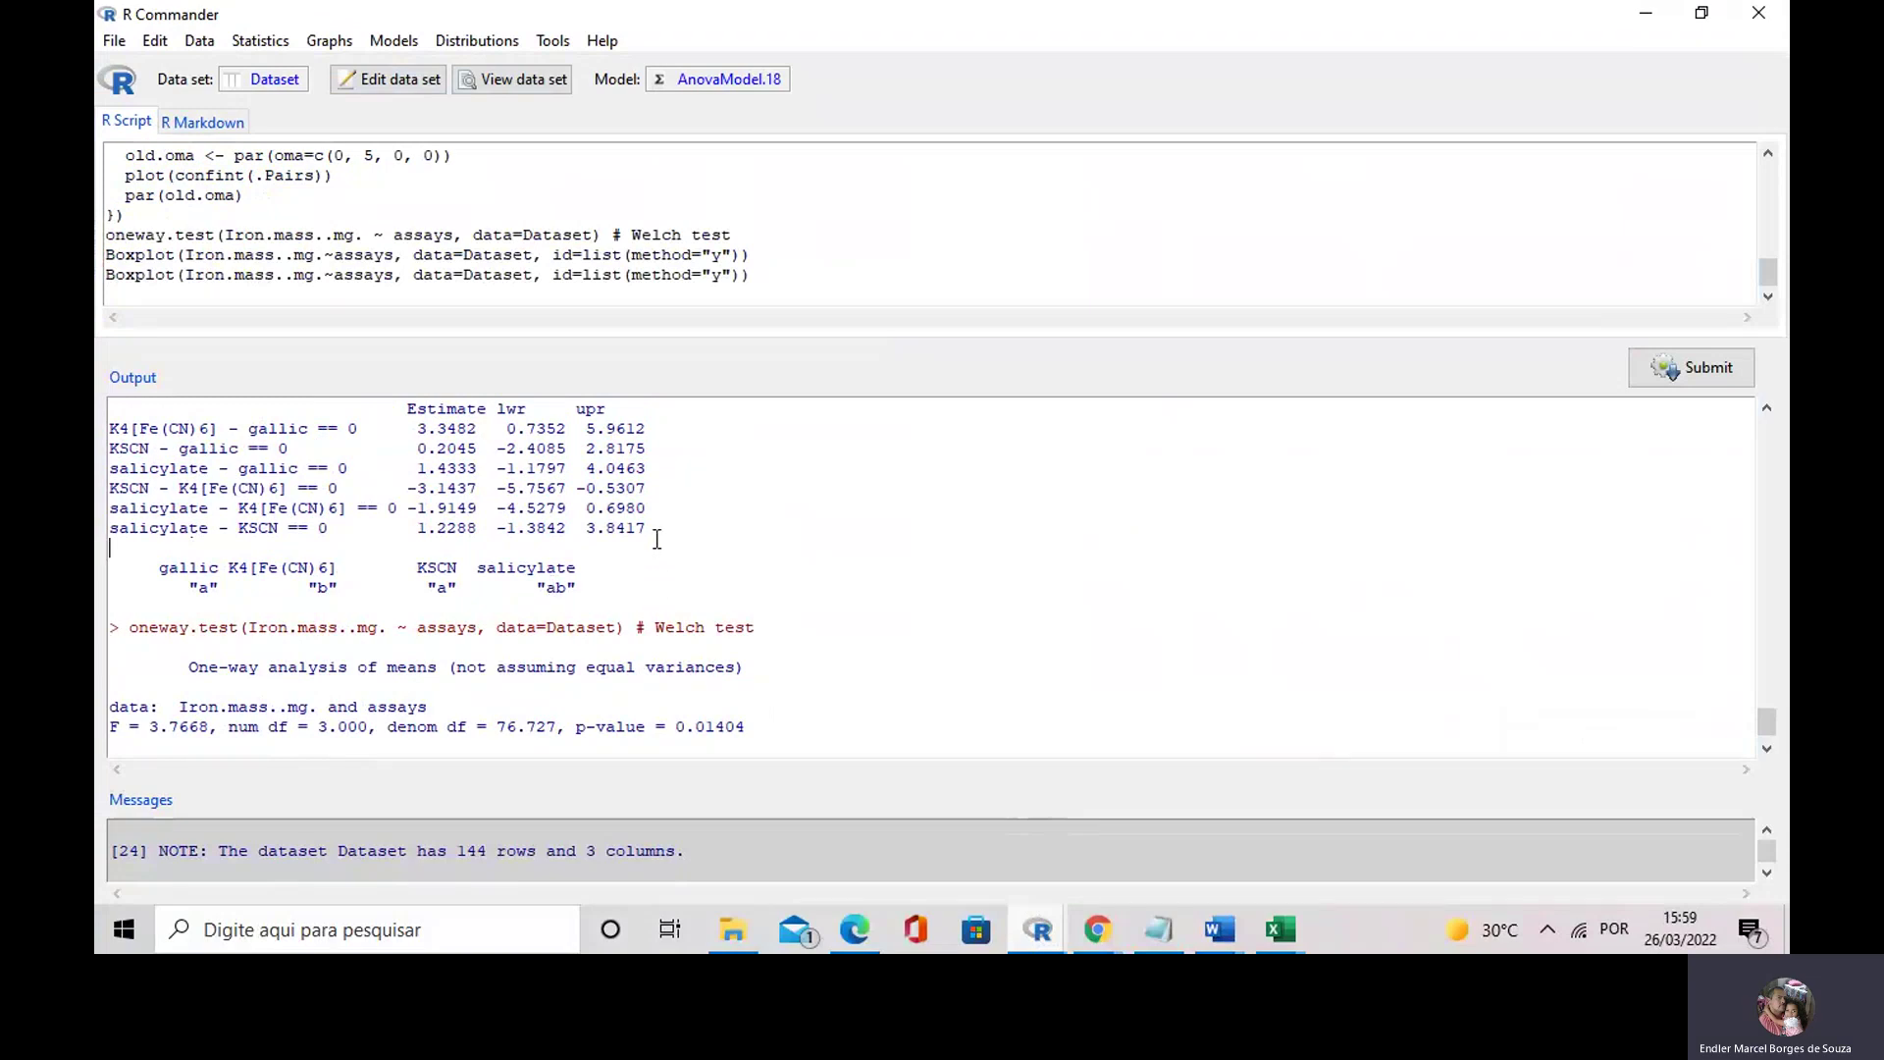
{"action": "left_click_drag", "start_coordinate": [656, 544], "coordinate": [207, 408]}
{"action": "scroll", "coordinate": [387, 527], "scroll_direction": "up", "scroll_amount": 8}
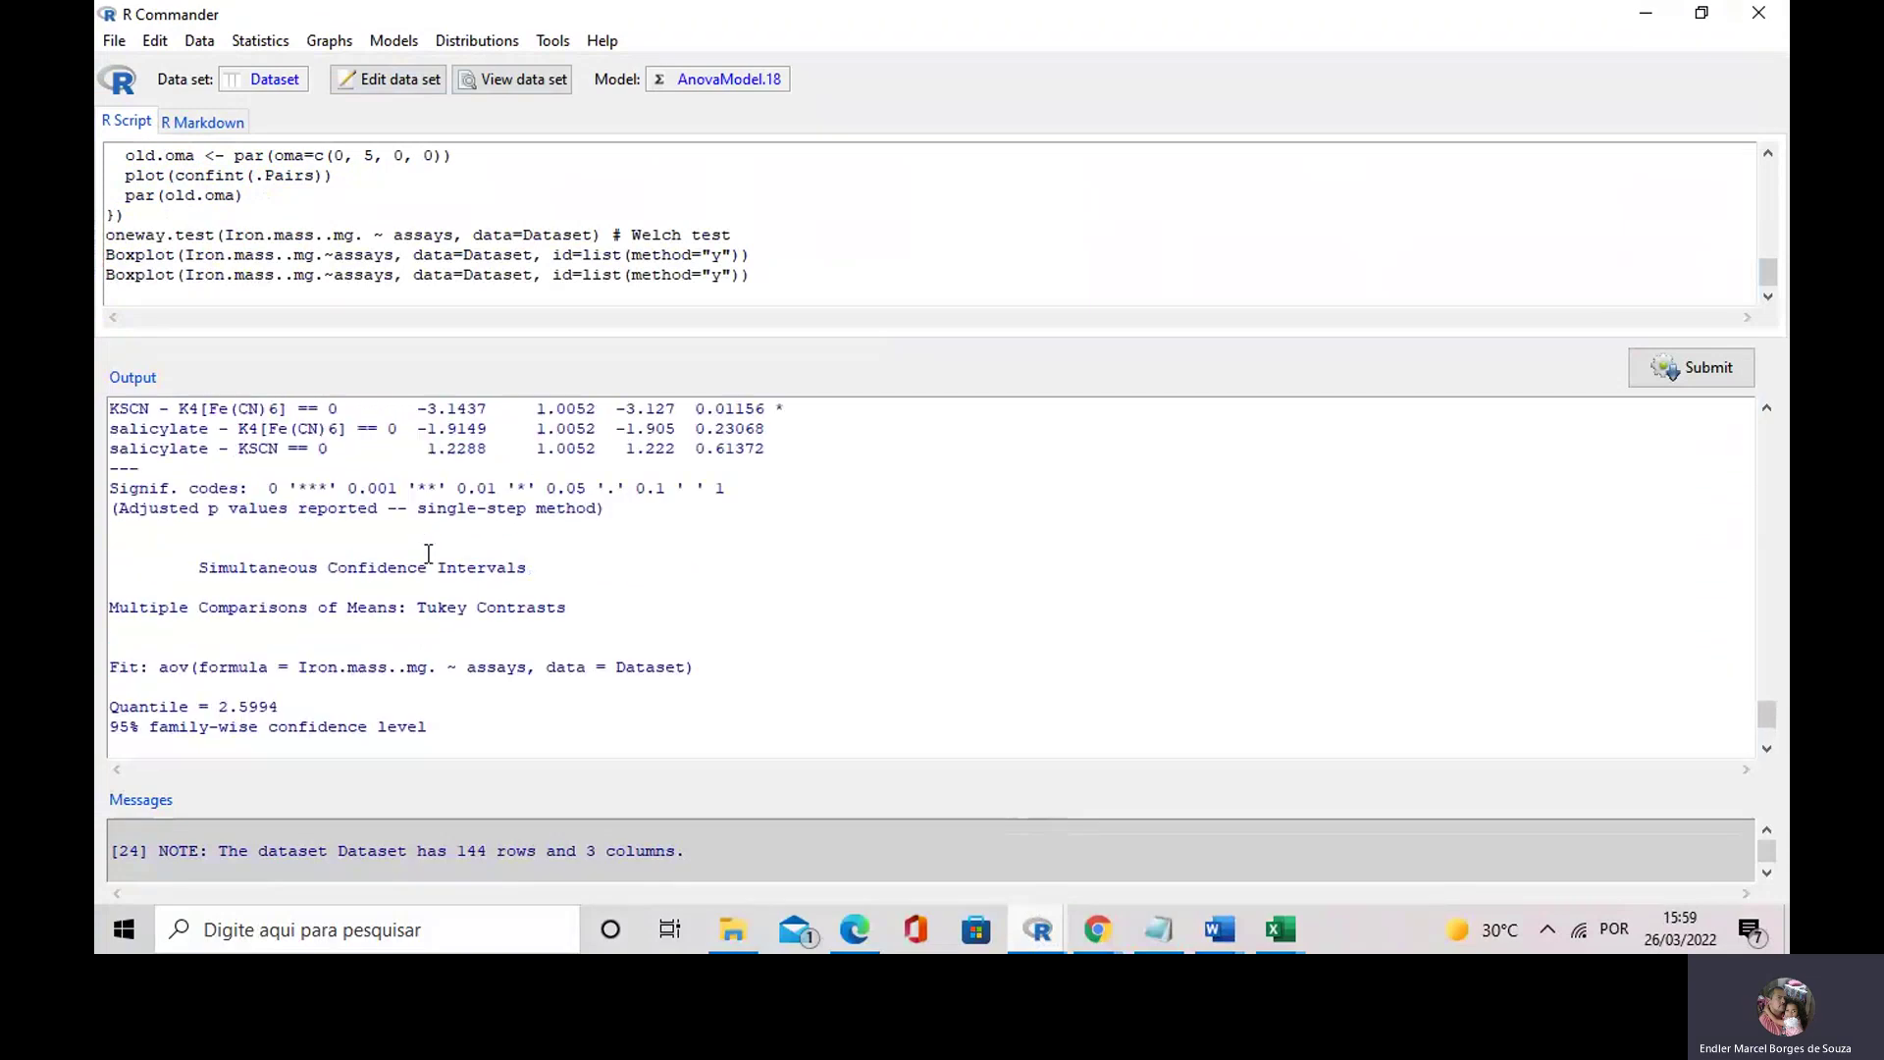
{"action": "scroll", "coordinate": [495, 591], "scroll_direction": "up", "scroll_amount": 5}
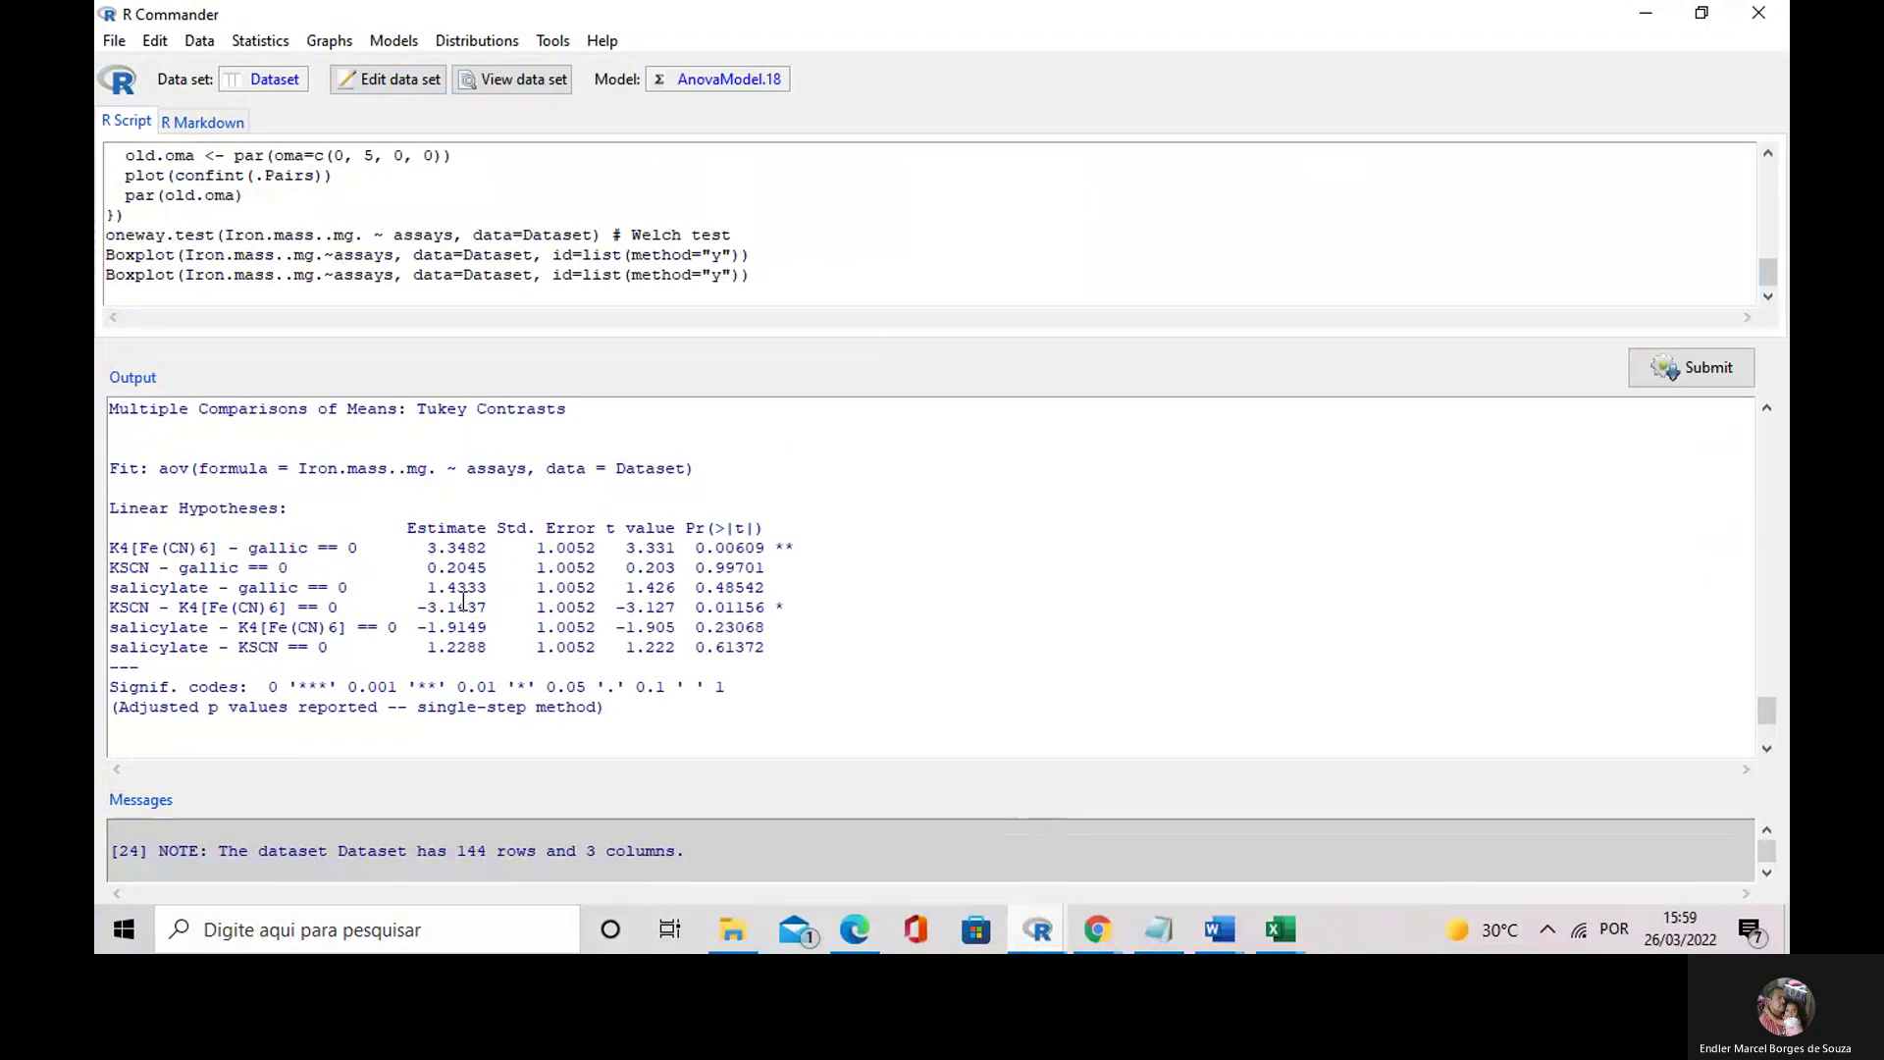
{"action": "scroll", "coordinate": [458, 598], "scroll_direction": "down", "scroll_amount": 10}
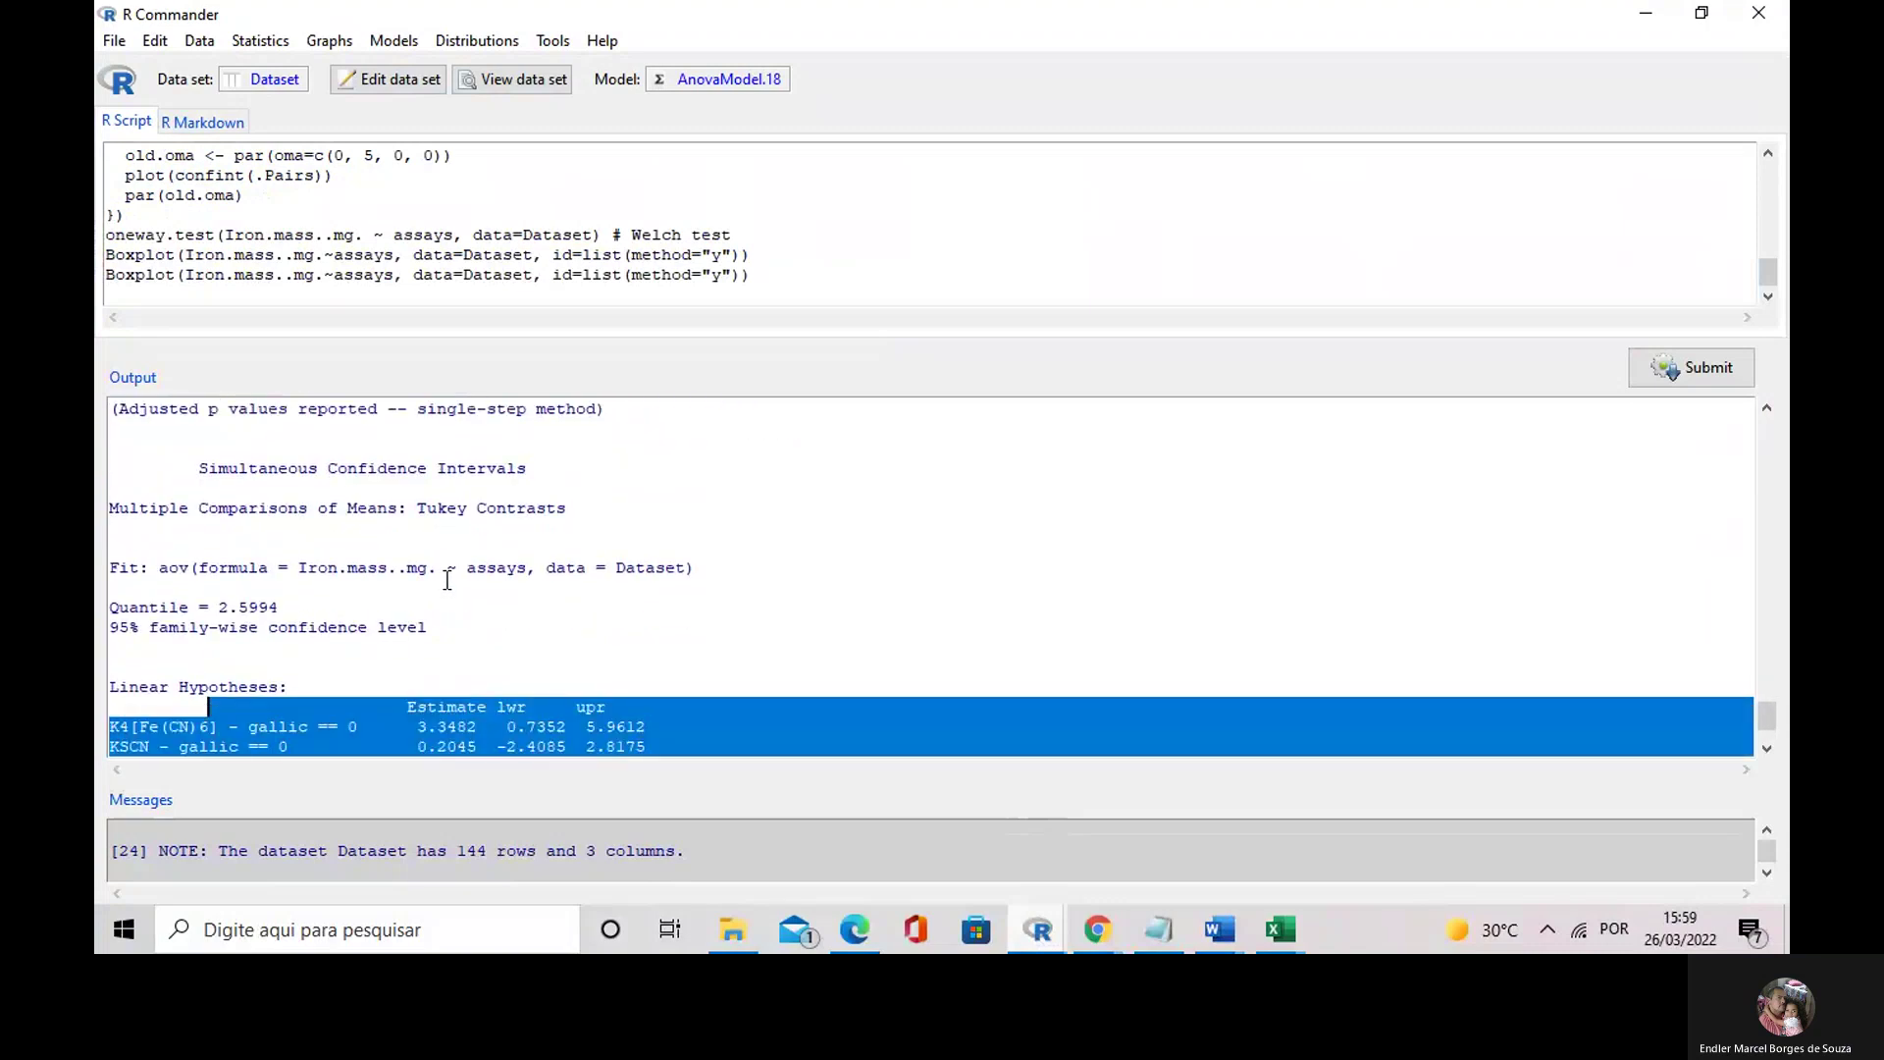
{"action": "scroll", "coordinate": [448, 581], "scroll_direction": "up", "scroll_amount": 10}
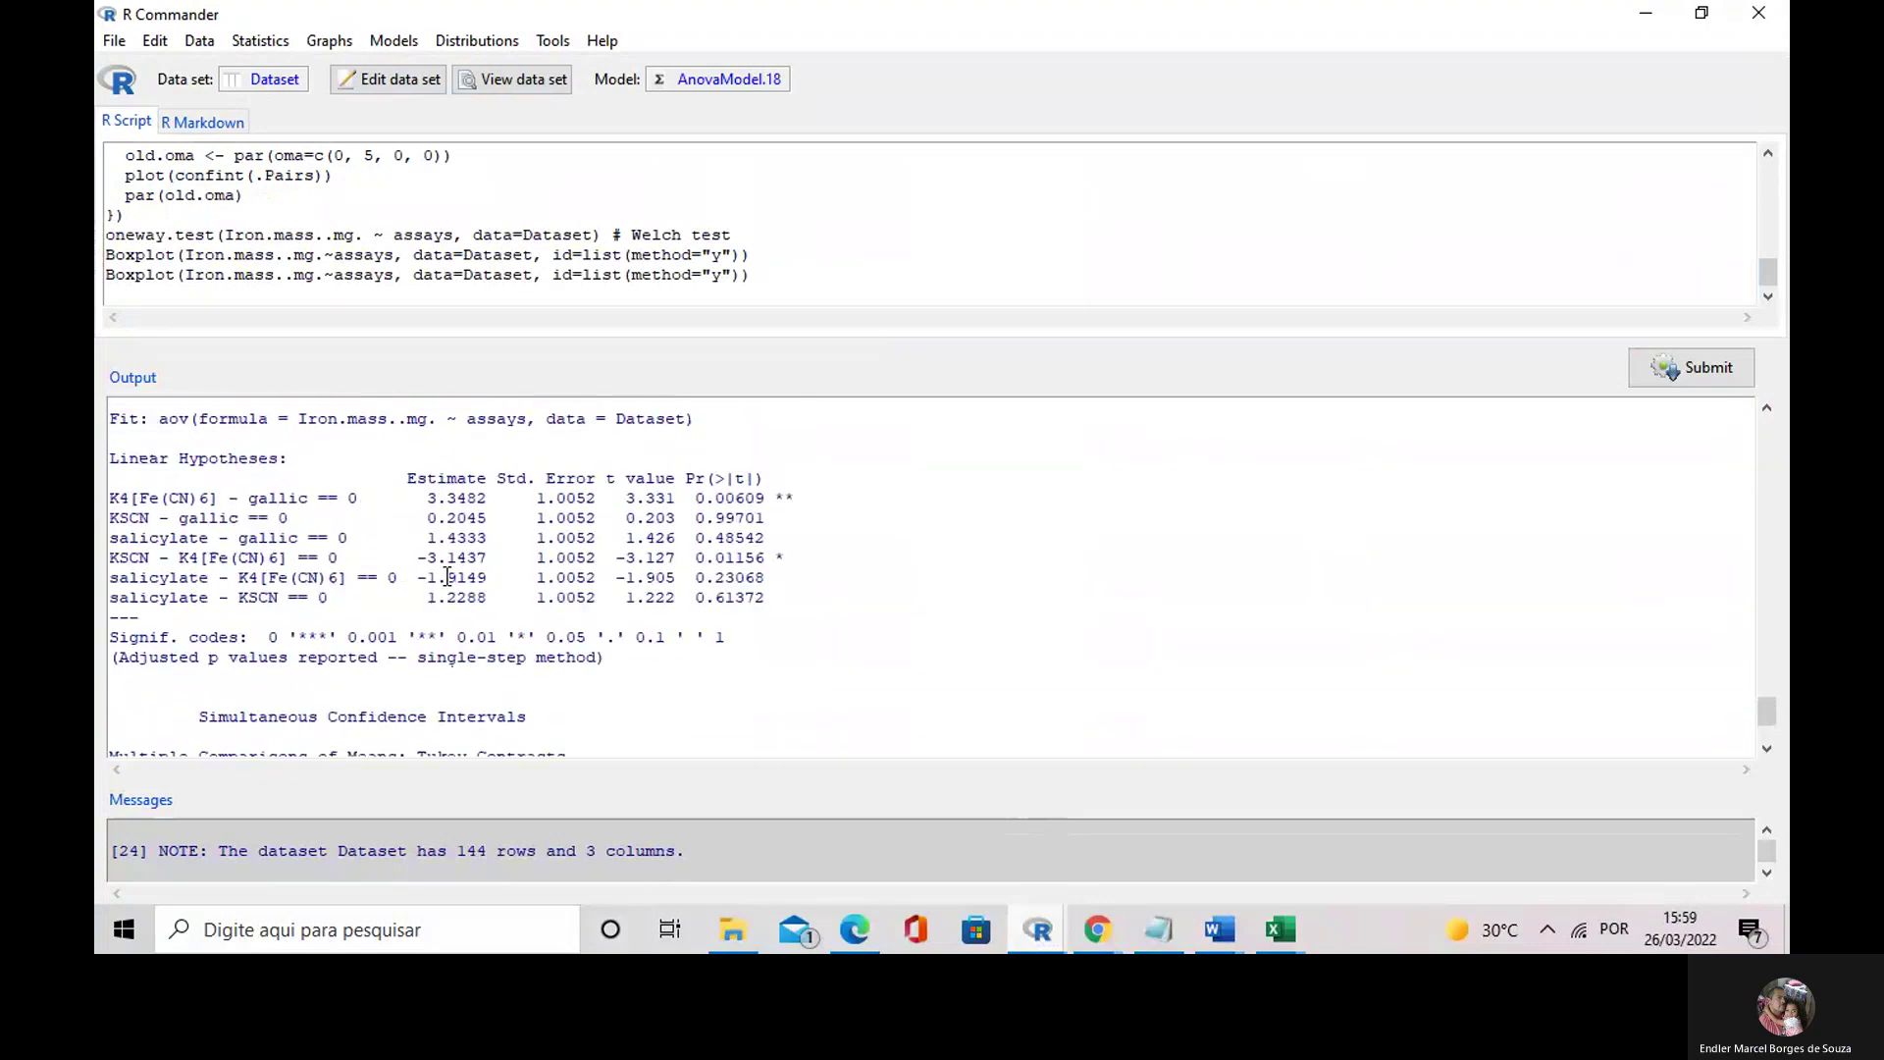
- Highlight the p-value of the assays row in the one-way ANOVA summary
{"action": "scroll", "coordinate": [446, 576], "scroll_direction": "up", "scroll_amount": 5}
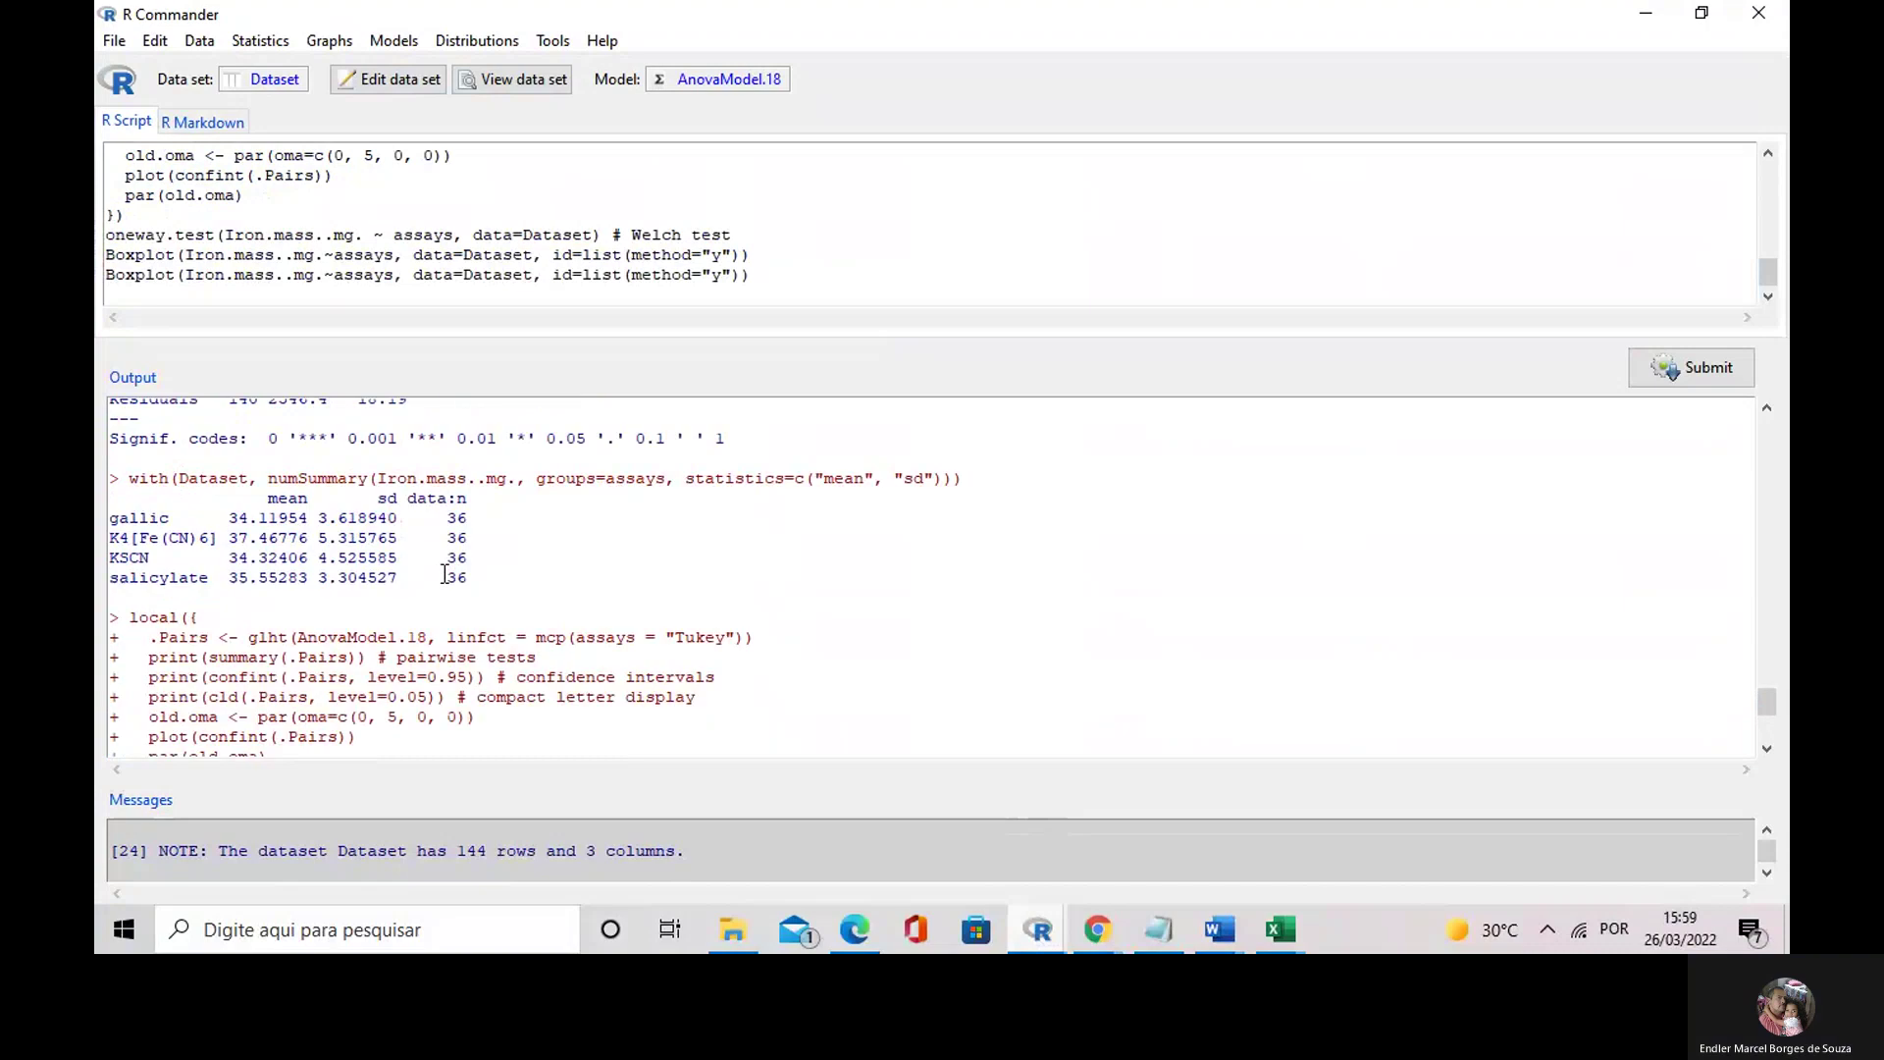
{"action": "left_click_drag", "start_coordinate": [589, 478], "coordinate": [109, 478]}
{"action": "left_click", "coordinate": [524, 482]}
{"action": "left_click_drag", "start_coordinate": [587, 478], "coordinate": [498, 479]}
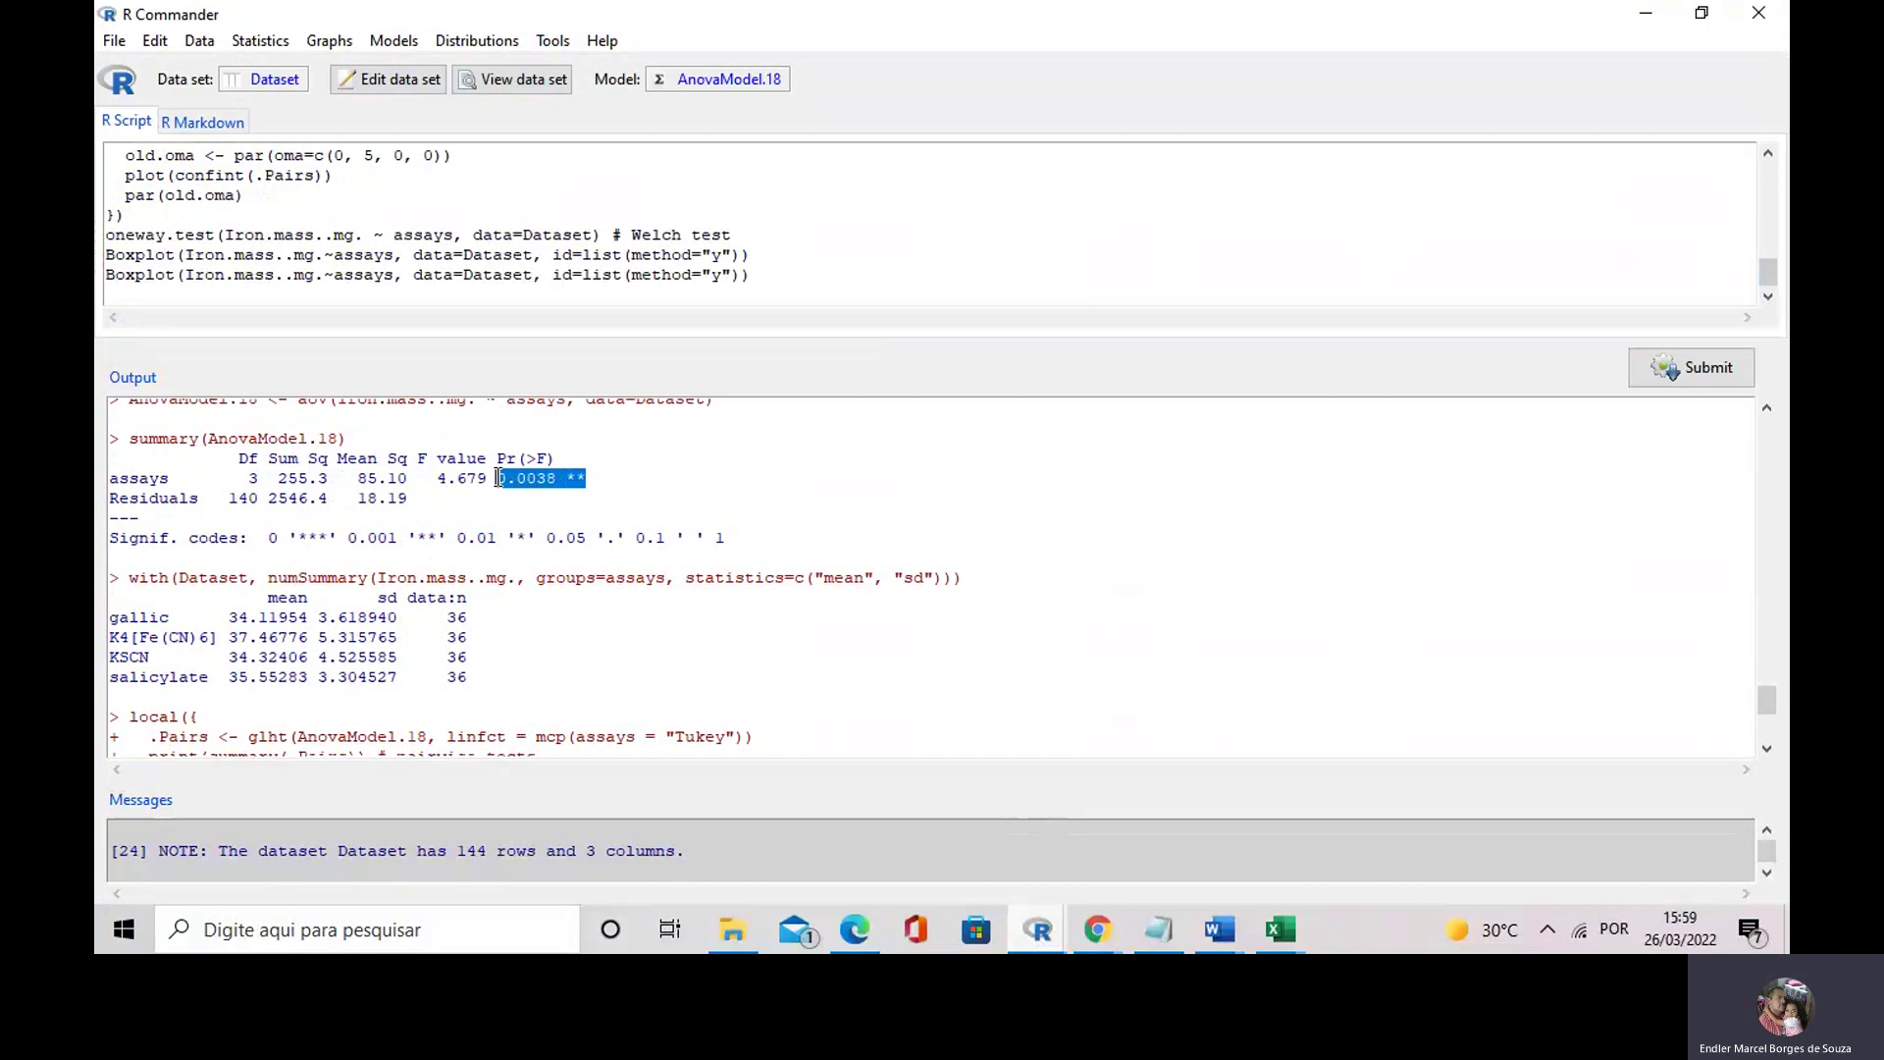
- Highlight the Tukey Linear Hypotheses table with the pairwise p-values between assays
{"action": "scroll", "coordinate": [339, 546], "scroll_direction": "down", "scroll_amount": 4}
{"action": "scroll", "coordinate": [349, 548], "scroll_direction": "down", "scroll_amount": 5}
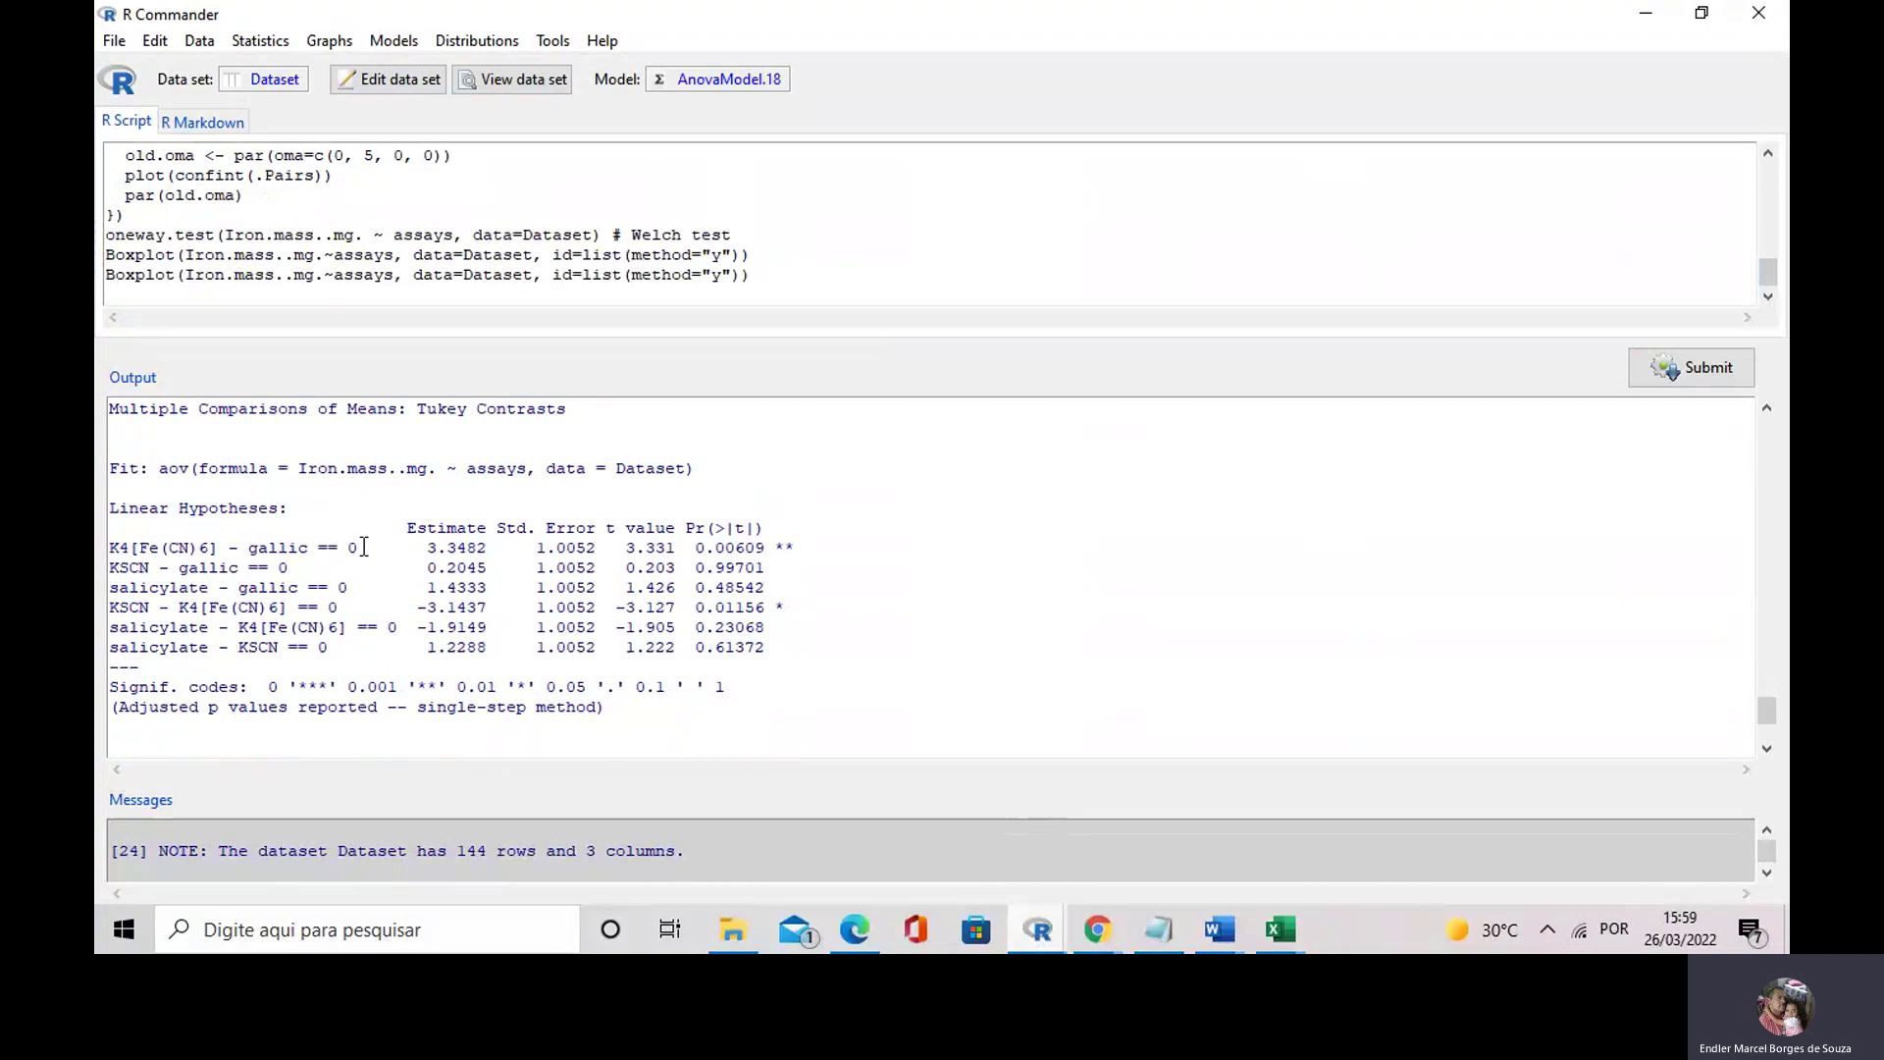
{"action": "left_click_drag", "start_coordinate": [785, 650], "coordinate": [98, 515]}
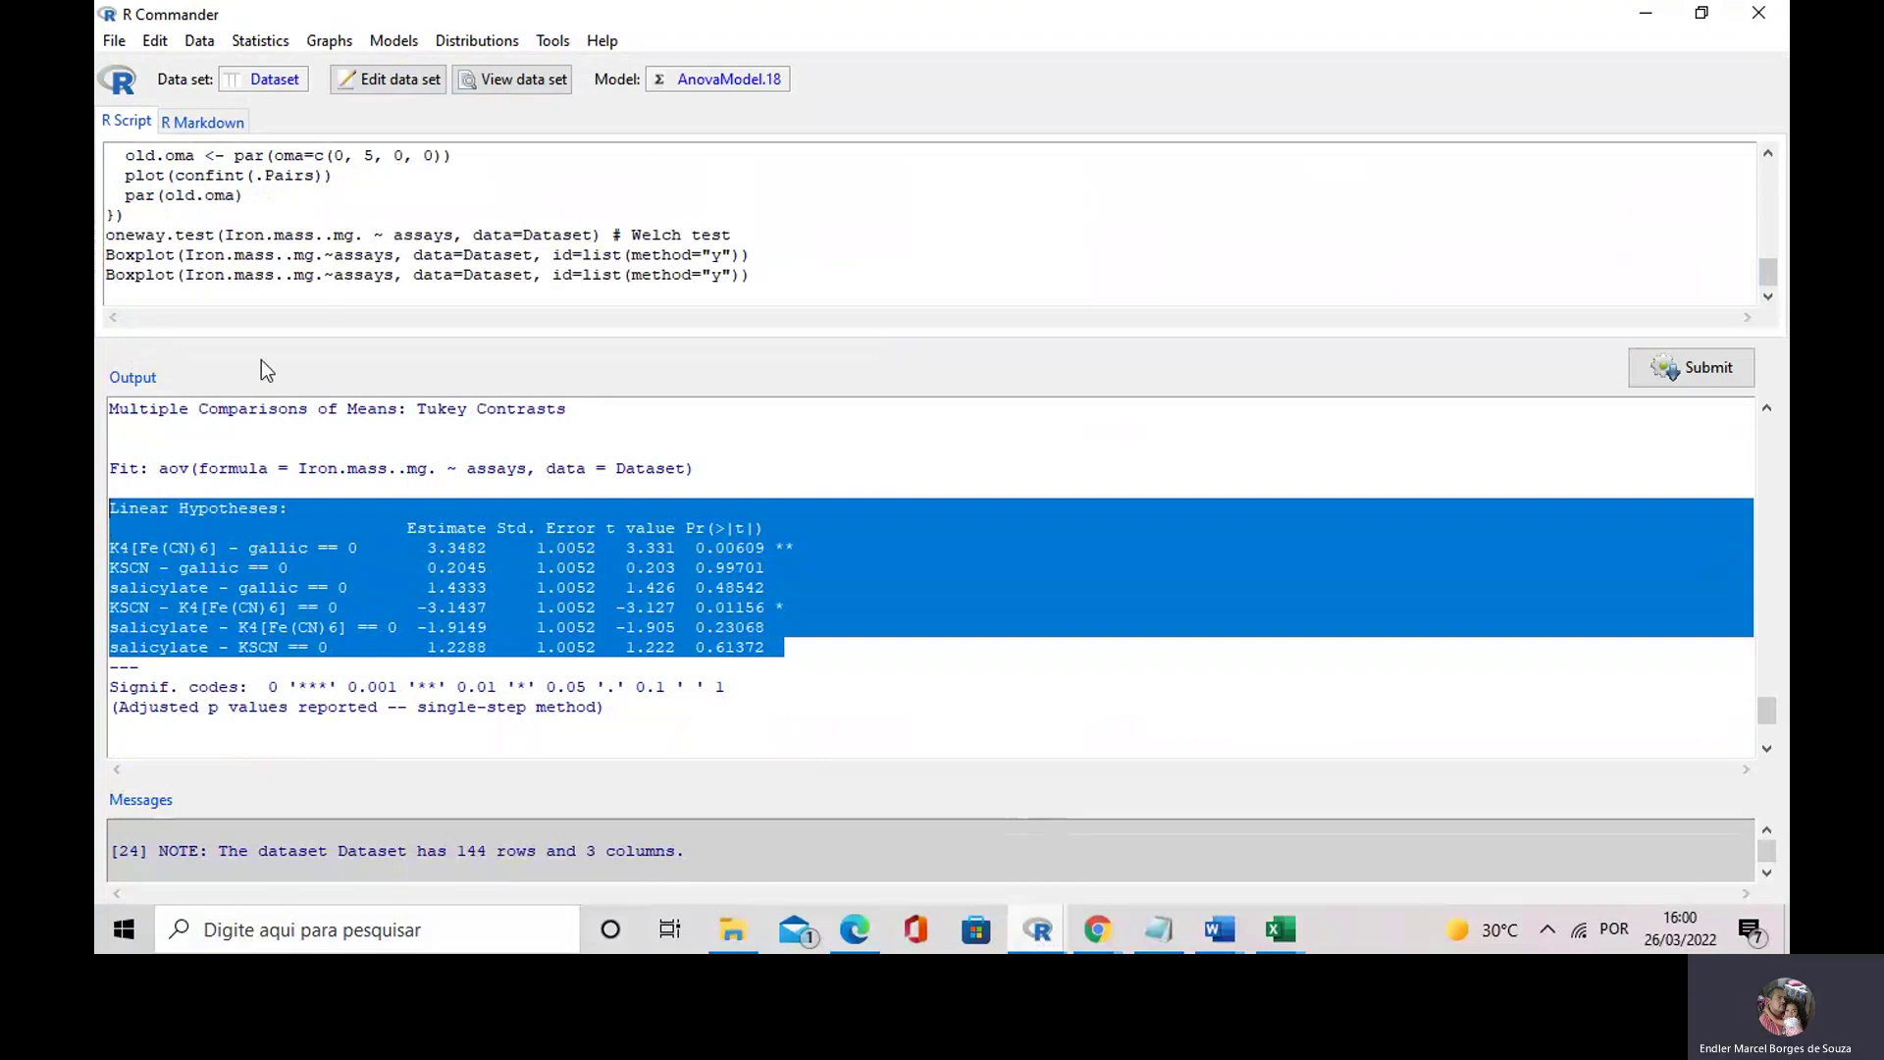
- Run an independent samples t-test of Iron.mass..mg. grouped by samples and highlight its p-value in the output
{"action": "left_click", "coordinate": [256, 43]}
{"action": "mouse_move", "coordinate": [291, 118]}
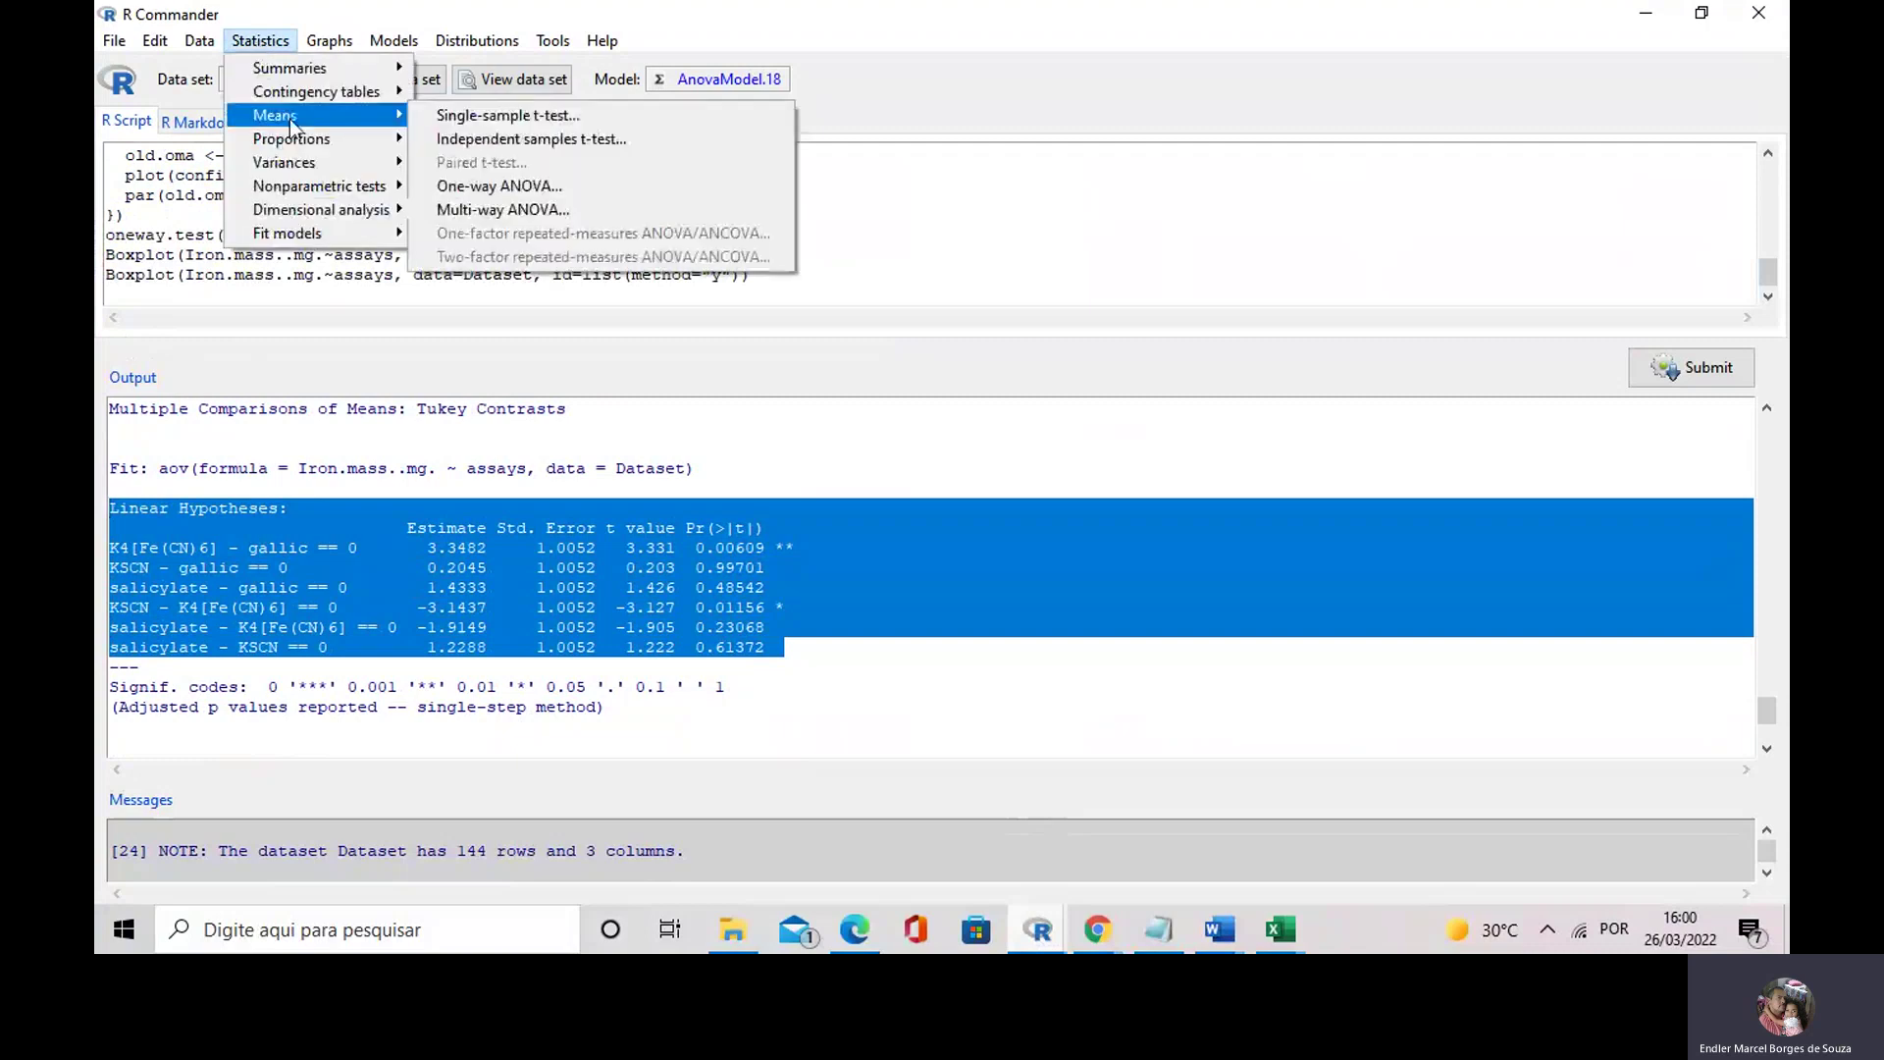
{"action": "left_click", "coordinate": [518, 149]}
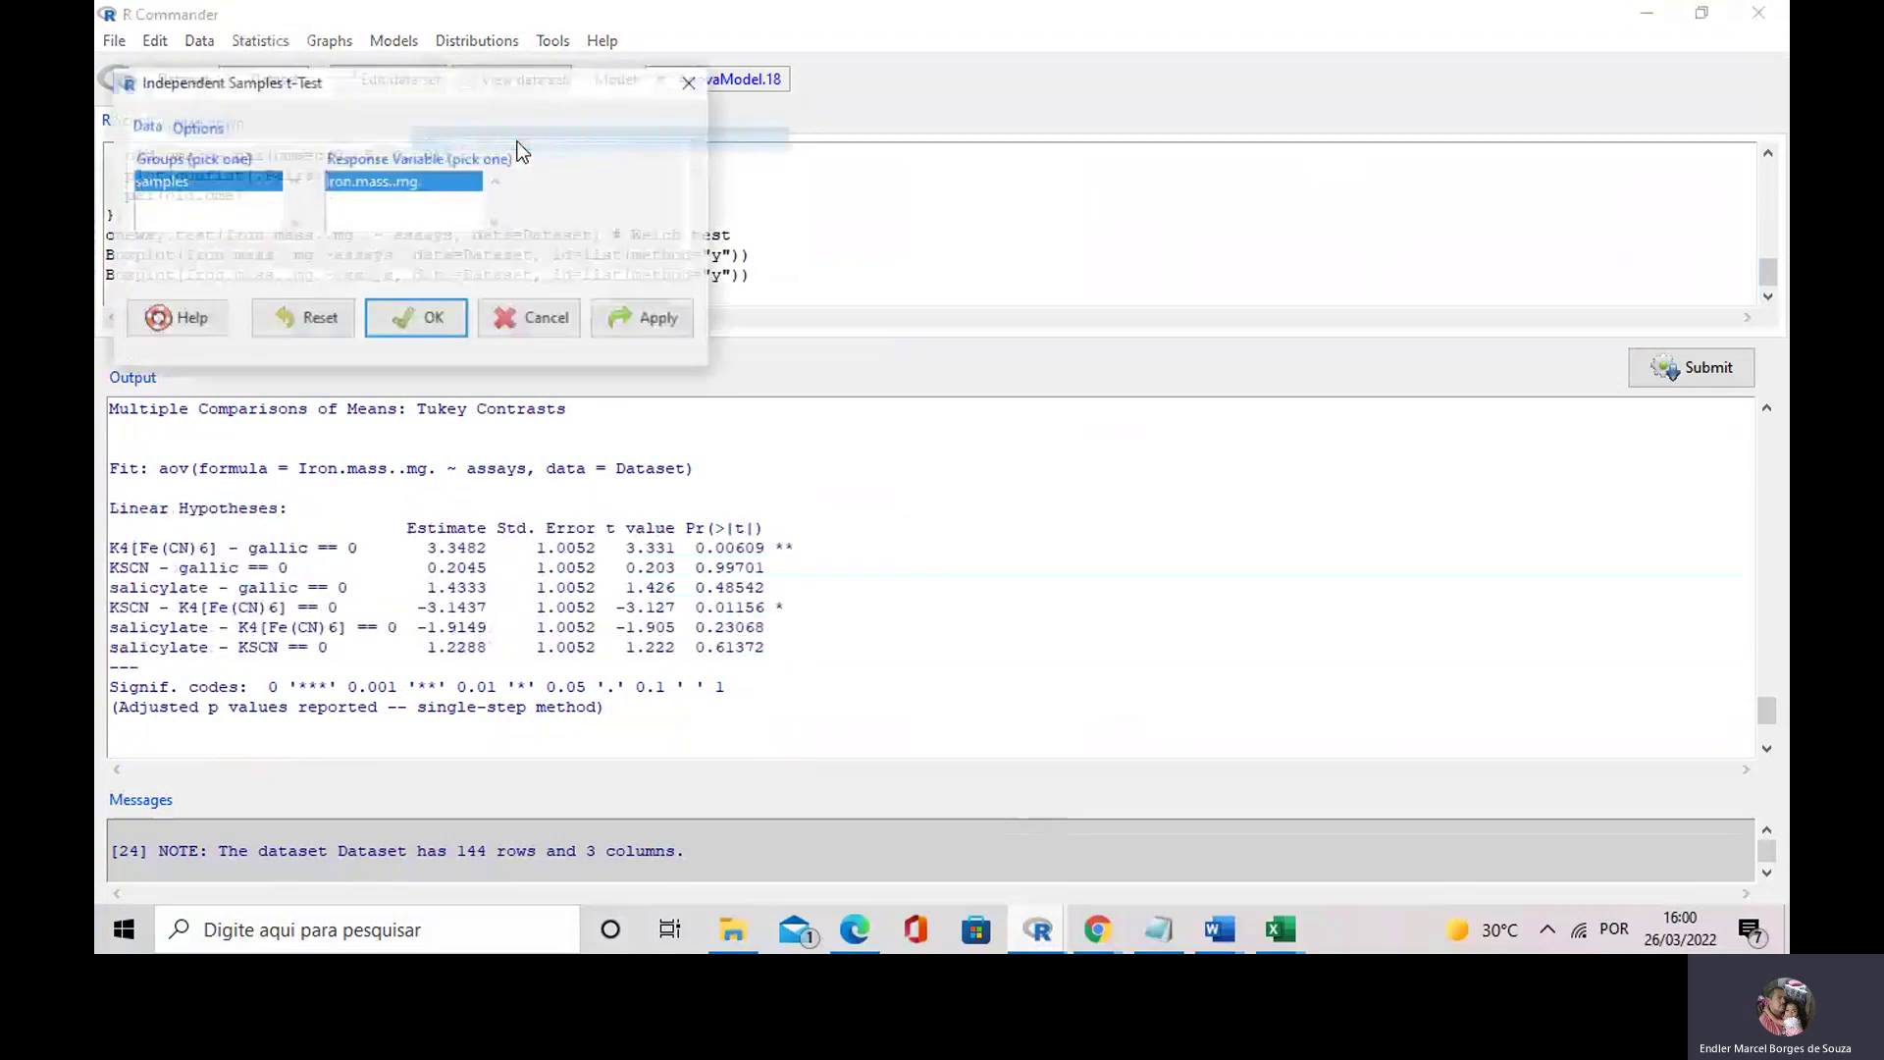
{"action": "left_click", "coordinate": [637, 324]}
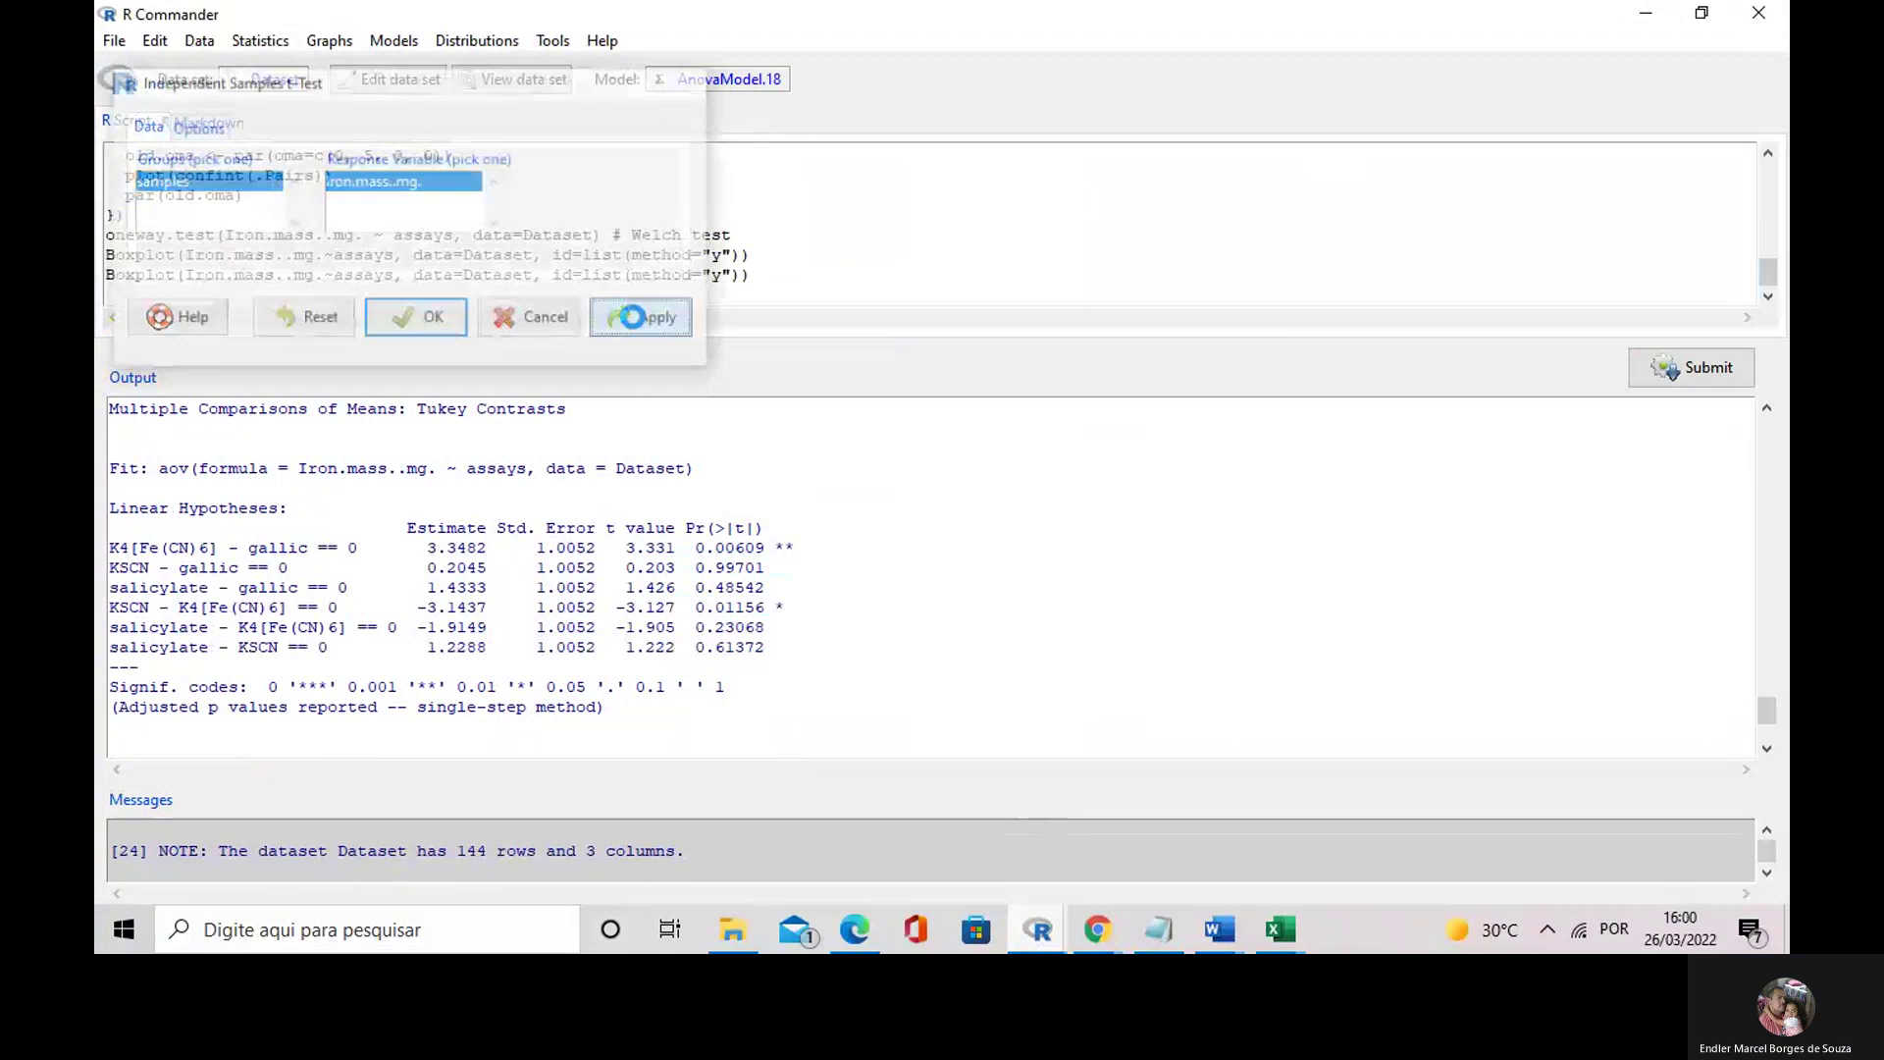
{"action": "left_click", "coordinate": [416, 319]}
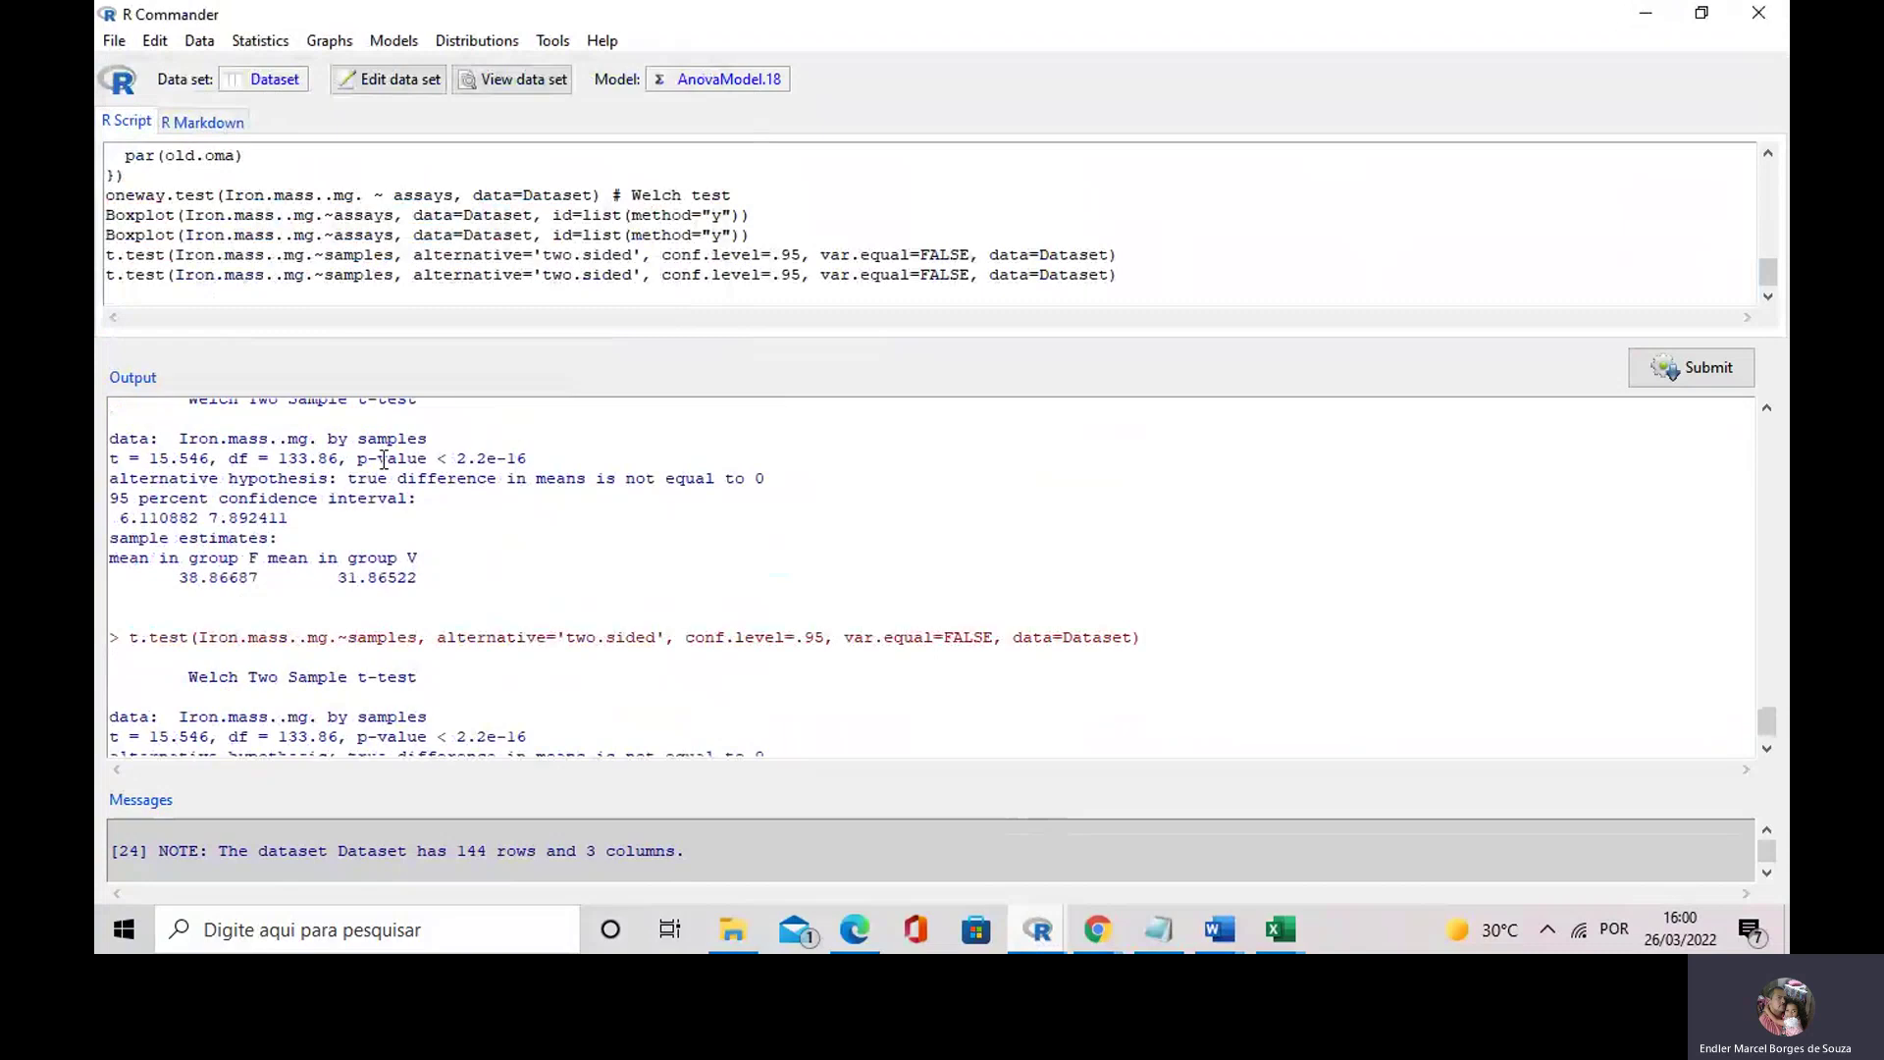
{"action": "left_click_drag", "start_coordinate": [357, 458], "coordinate": [529, 460]}
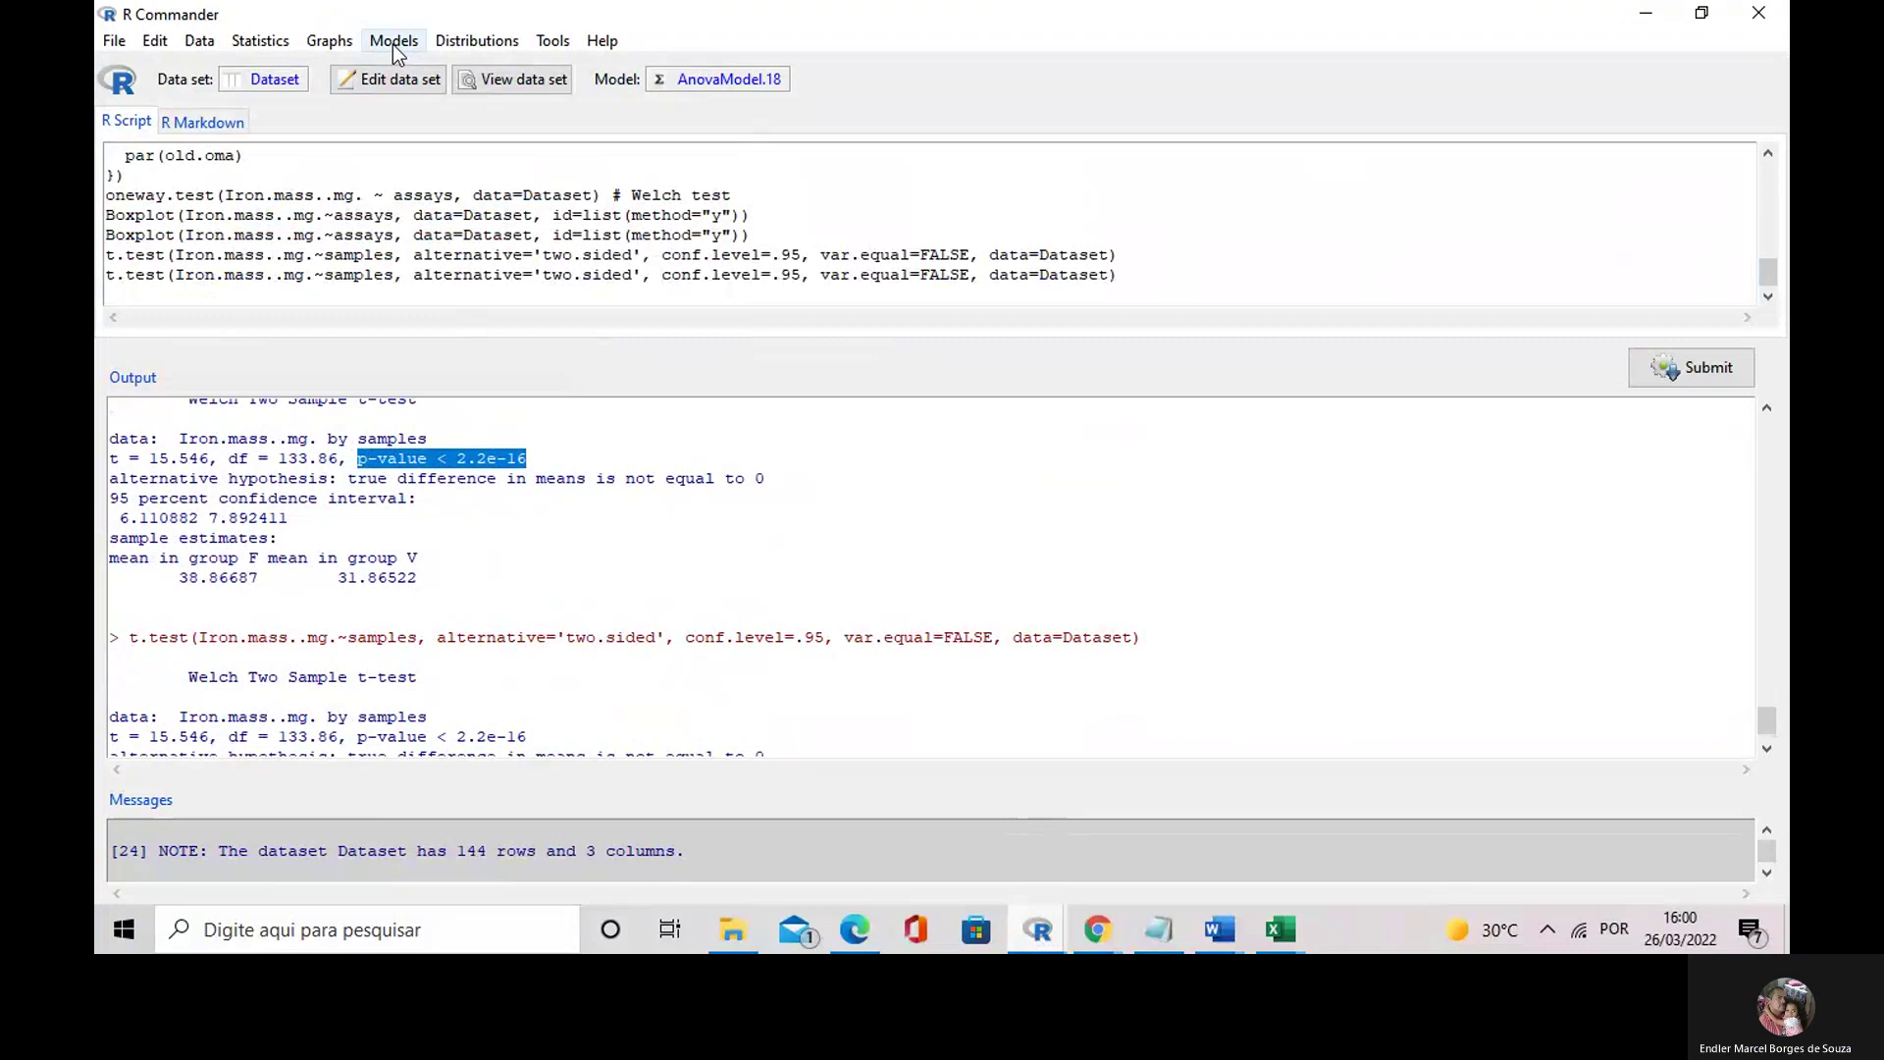
- Draw a boxplot of Iron.mass..mg. grouped by samples
{"action": "left_click", "coordinate": [325, 47]}
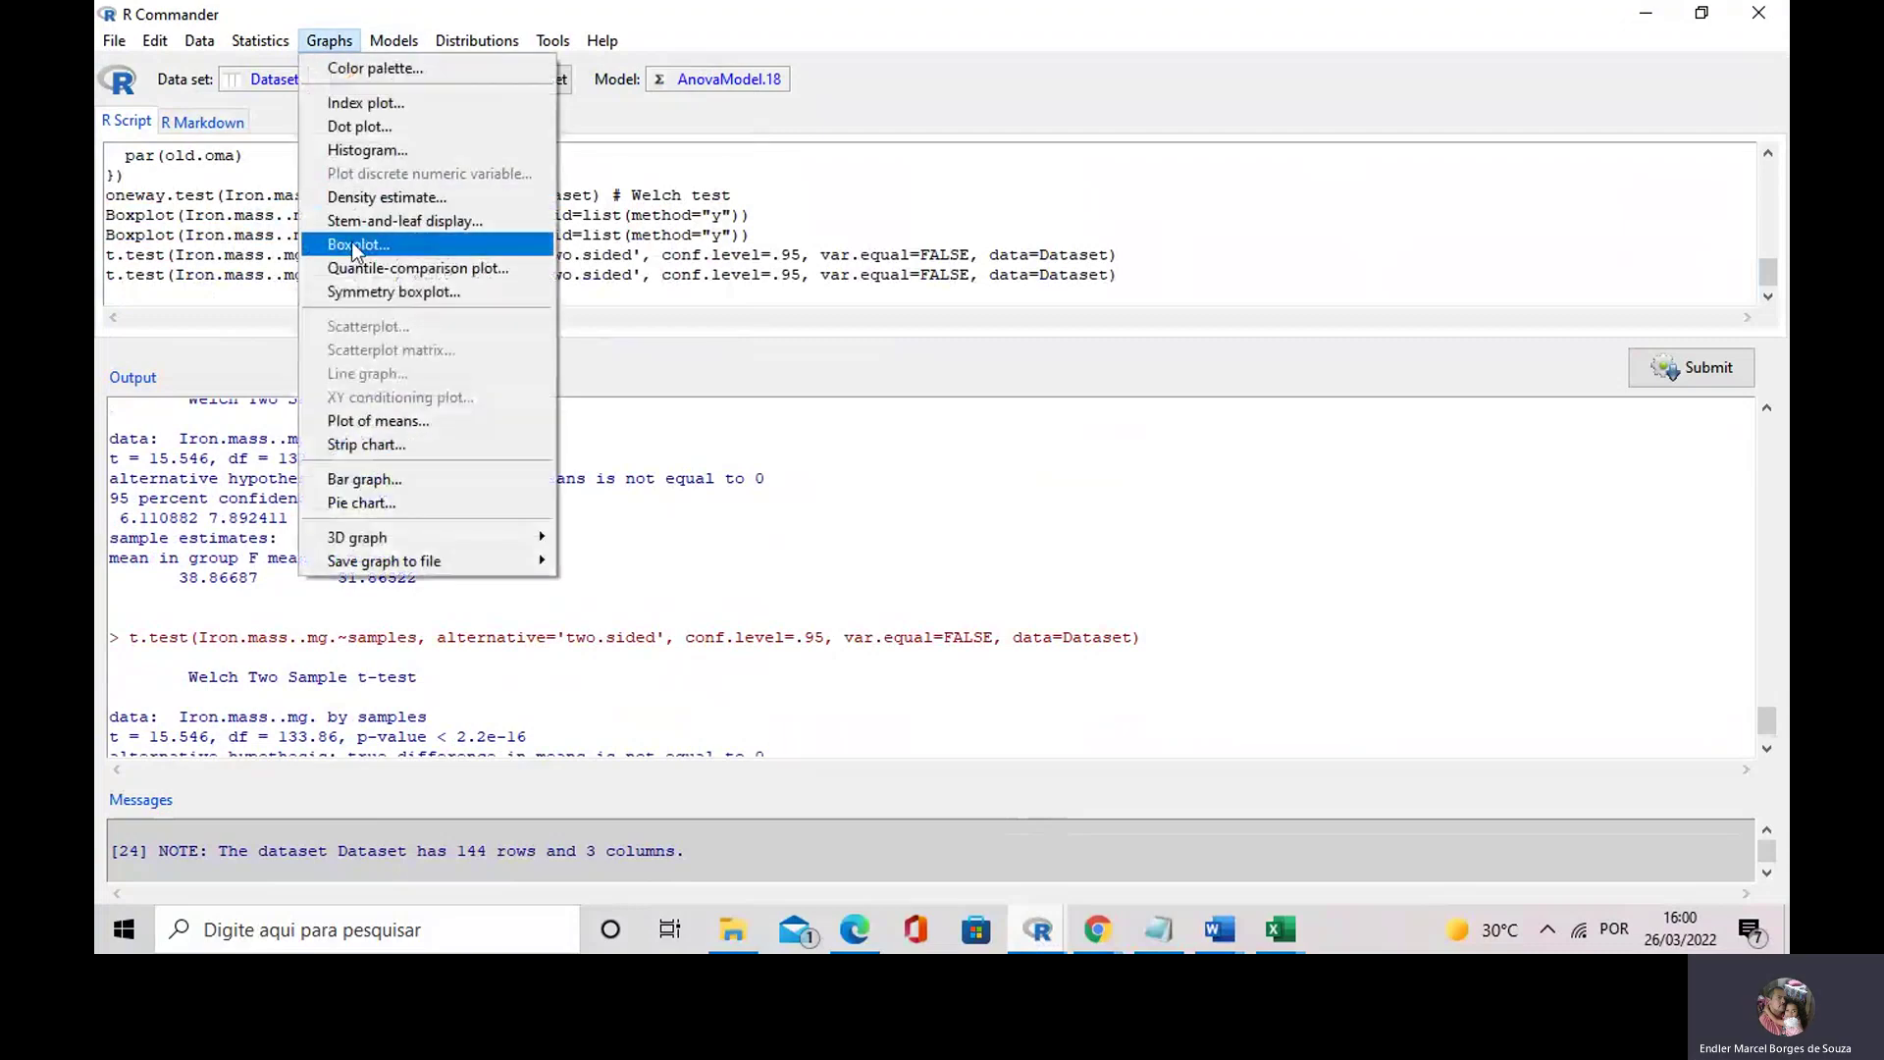
{"action": "left_click", "coordinate": [352, 242]}
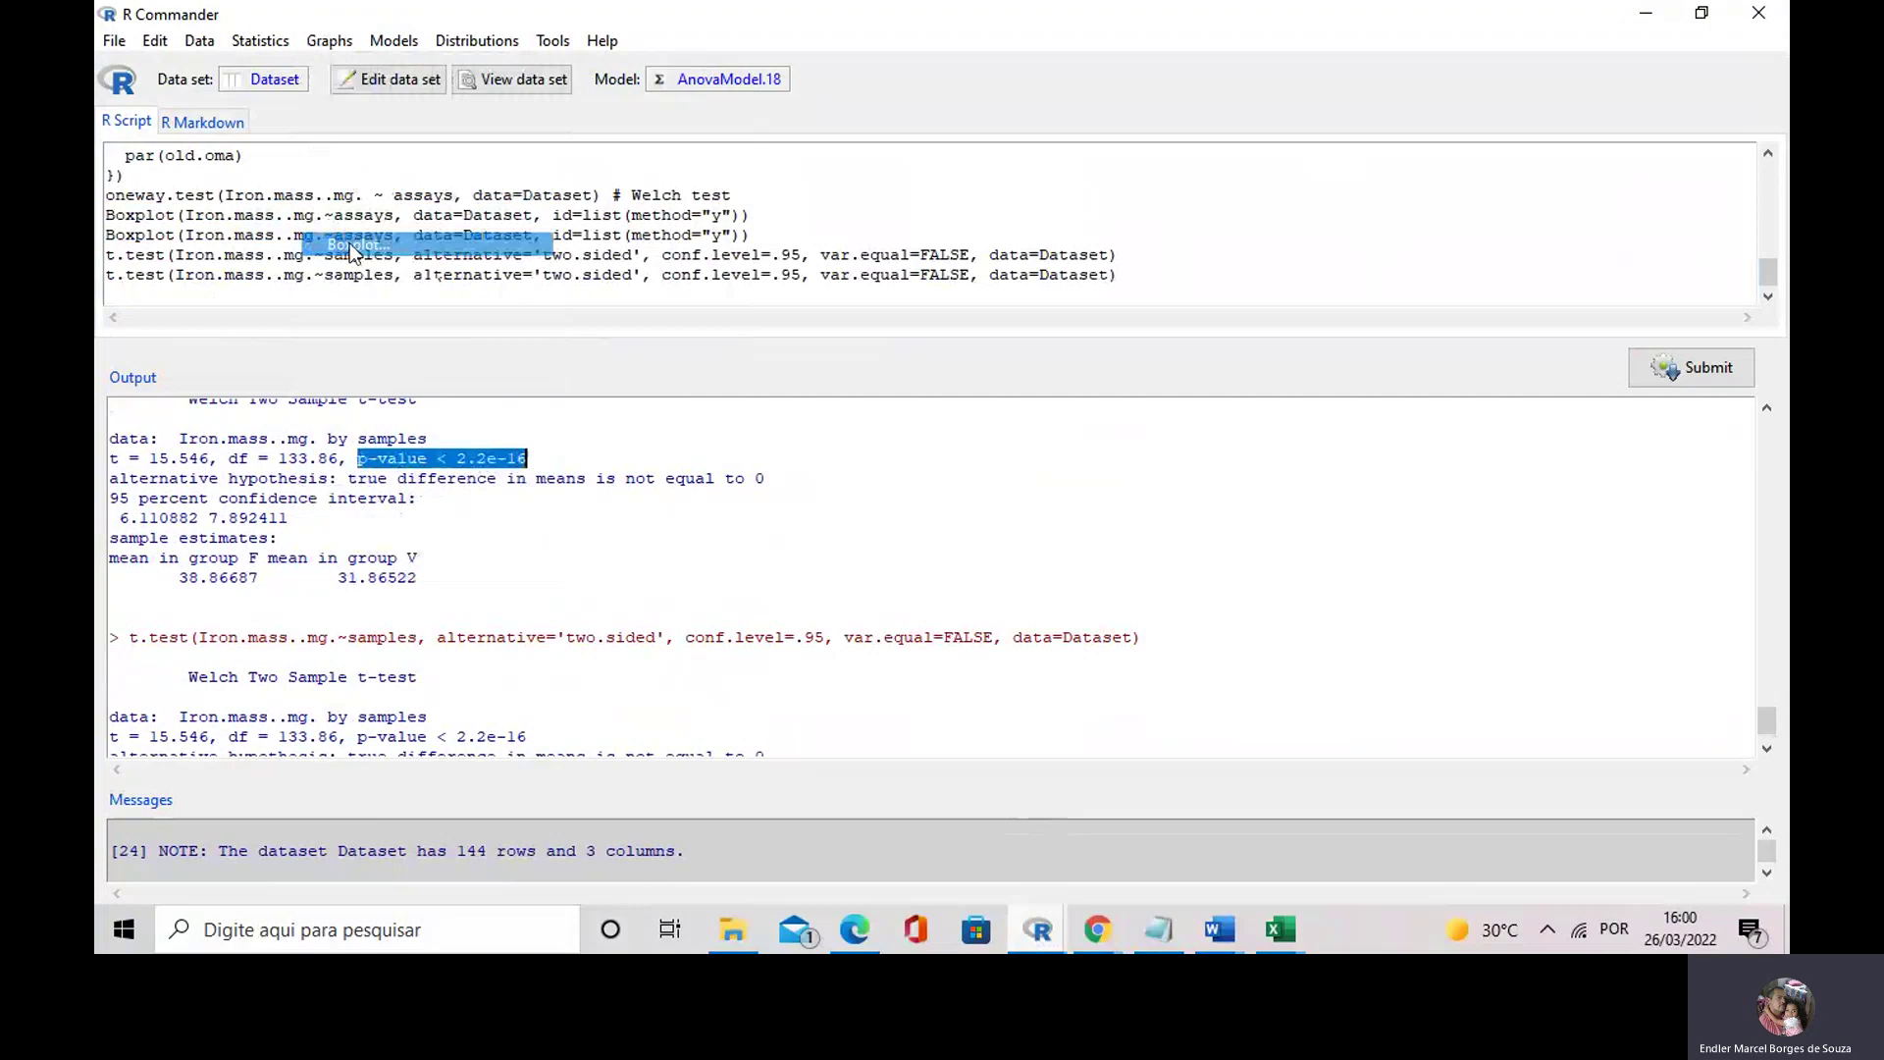
{"action": "left_click", "coordinate": [196, 251]}
{"action": "left_click", "coordinate": [186, 237]}
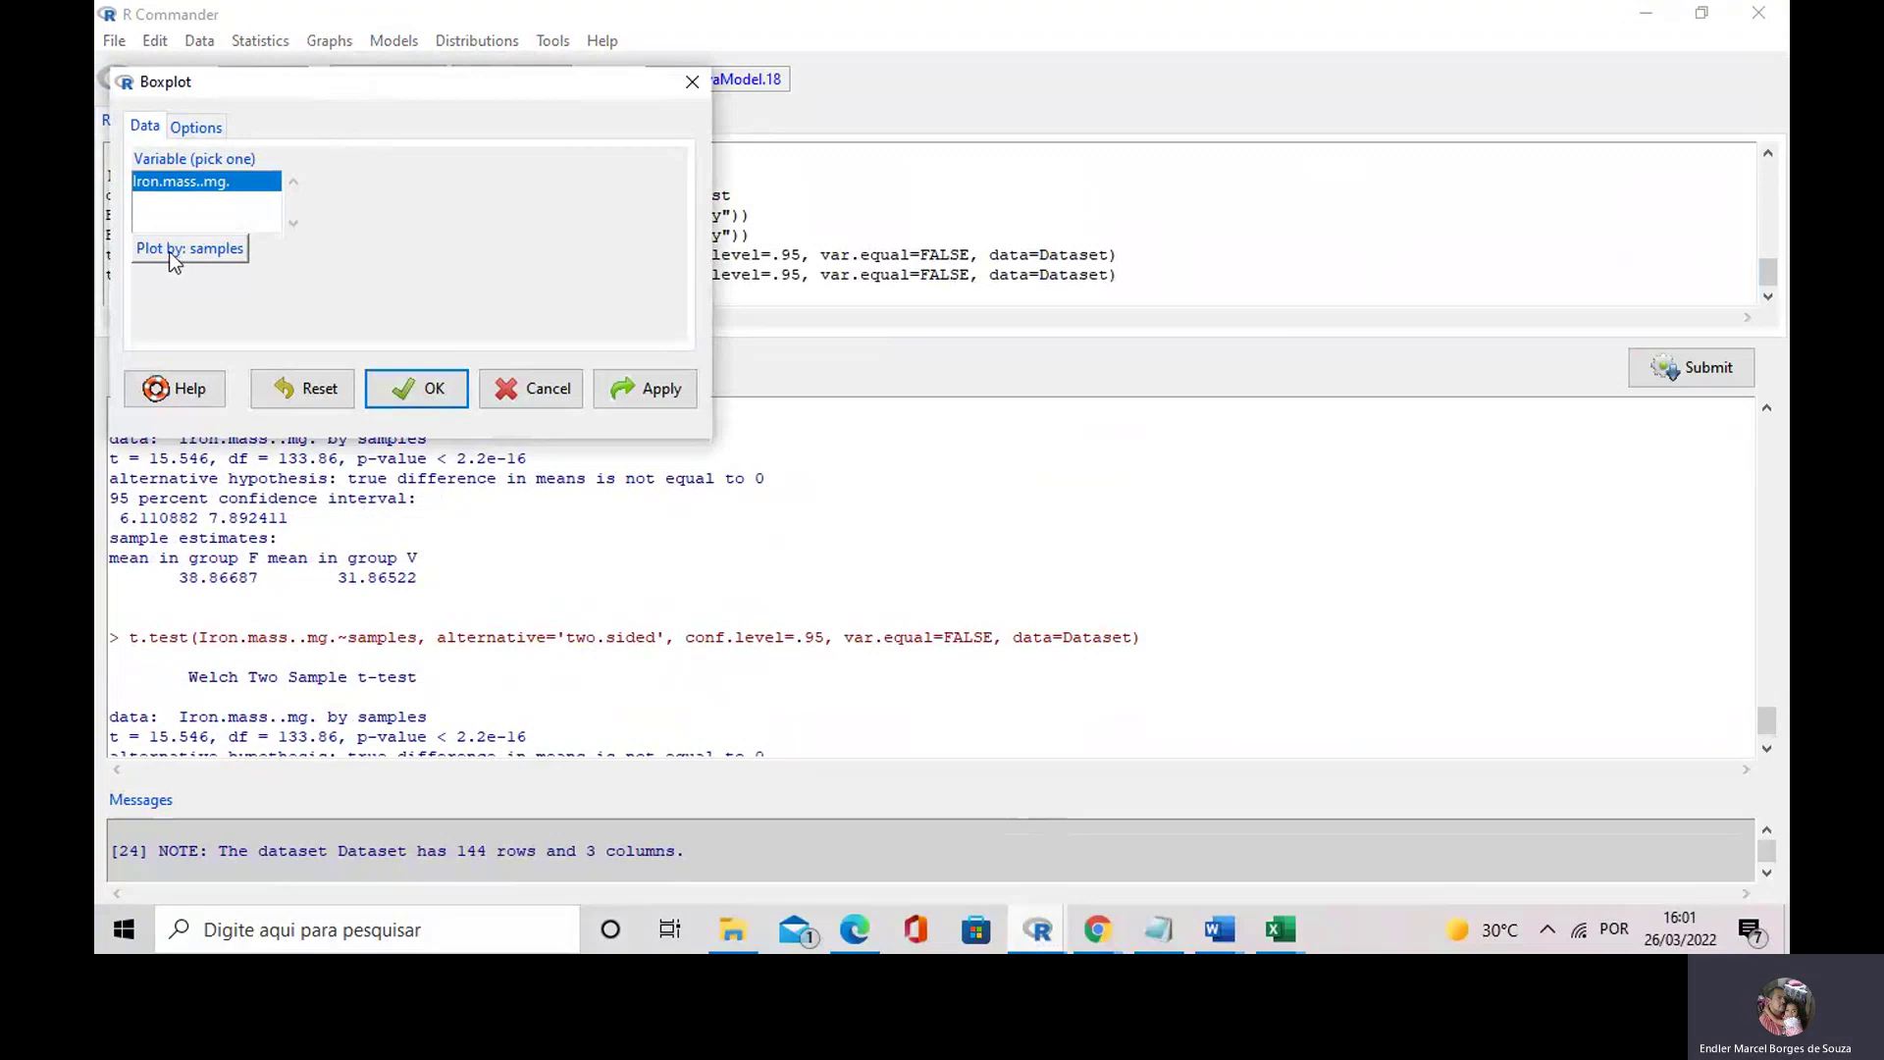
{"action": "left_click", "coordinate": [653, 403]}
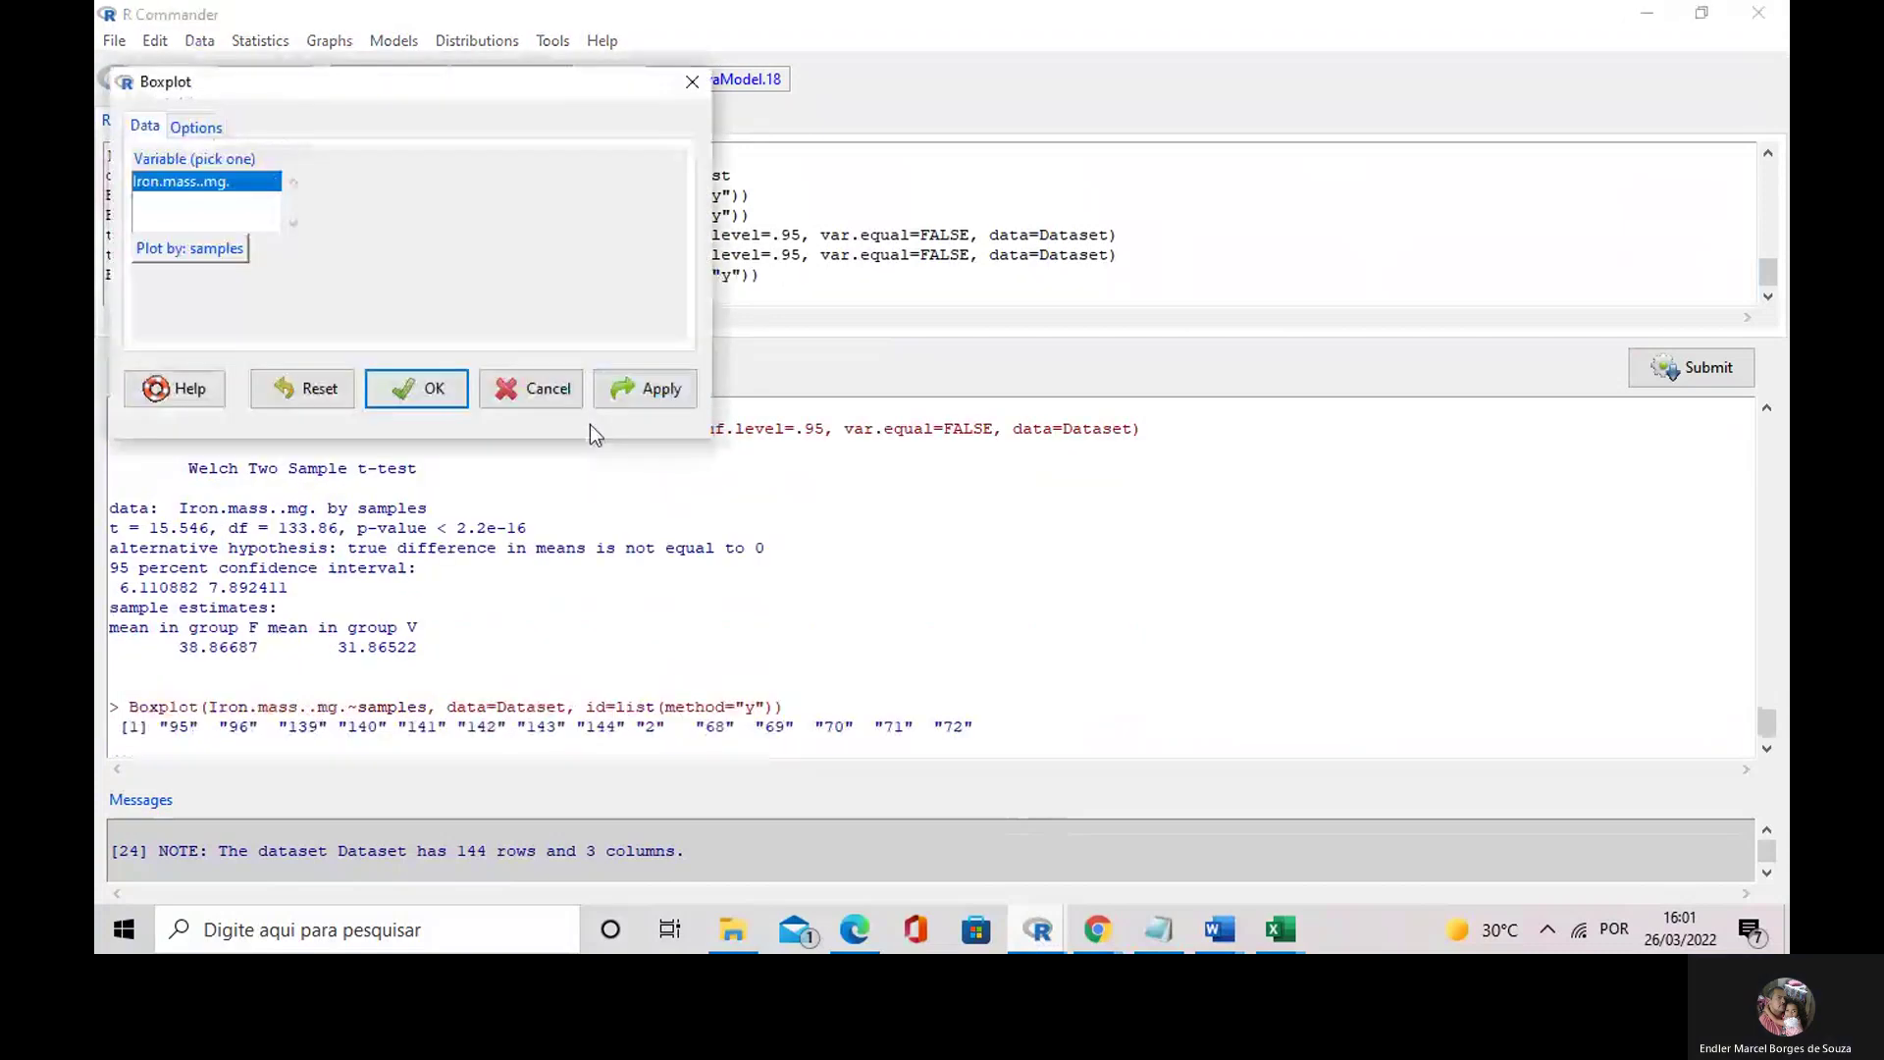
{"action": "key", "text": "Return"}
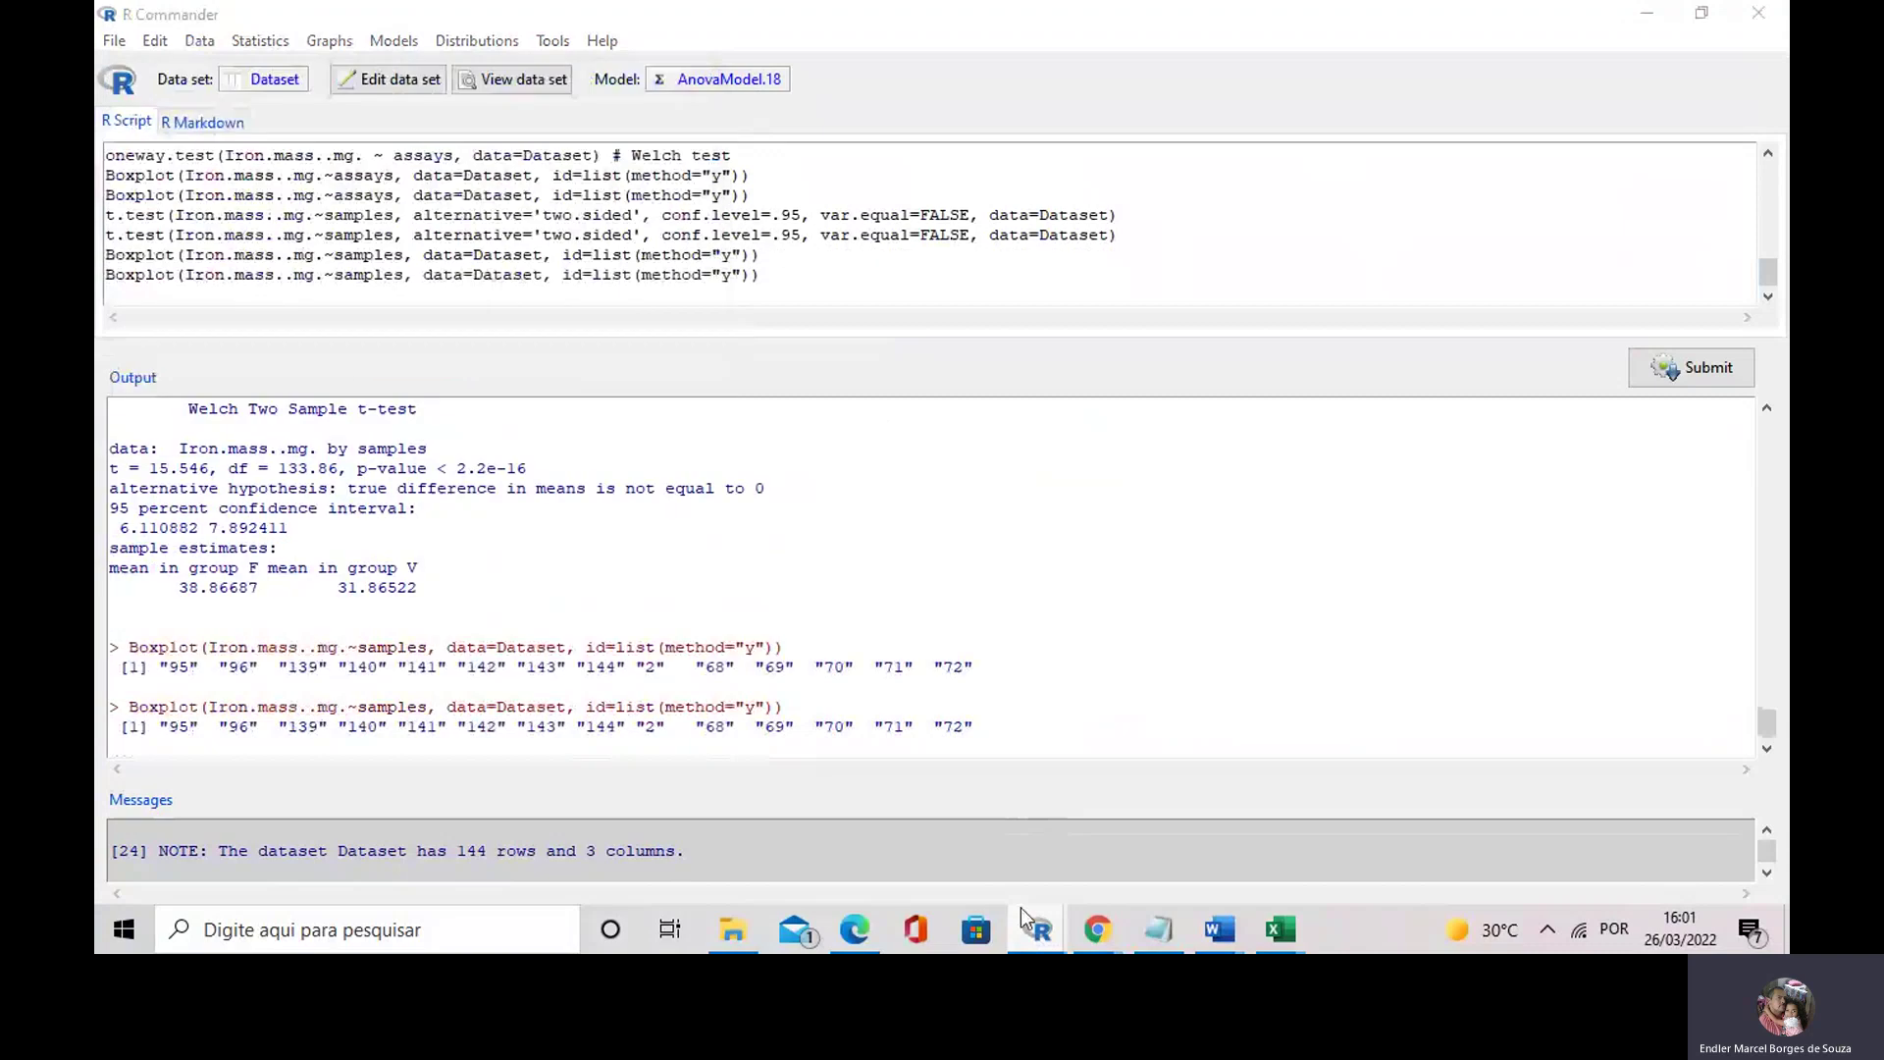
- Examine the boxplot of Iron.mass..mg. for samples F and V in RGui's graphics window and return to R Commander
{"action": "left_click", "coordinate": [1021, 911]}
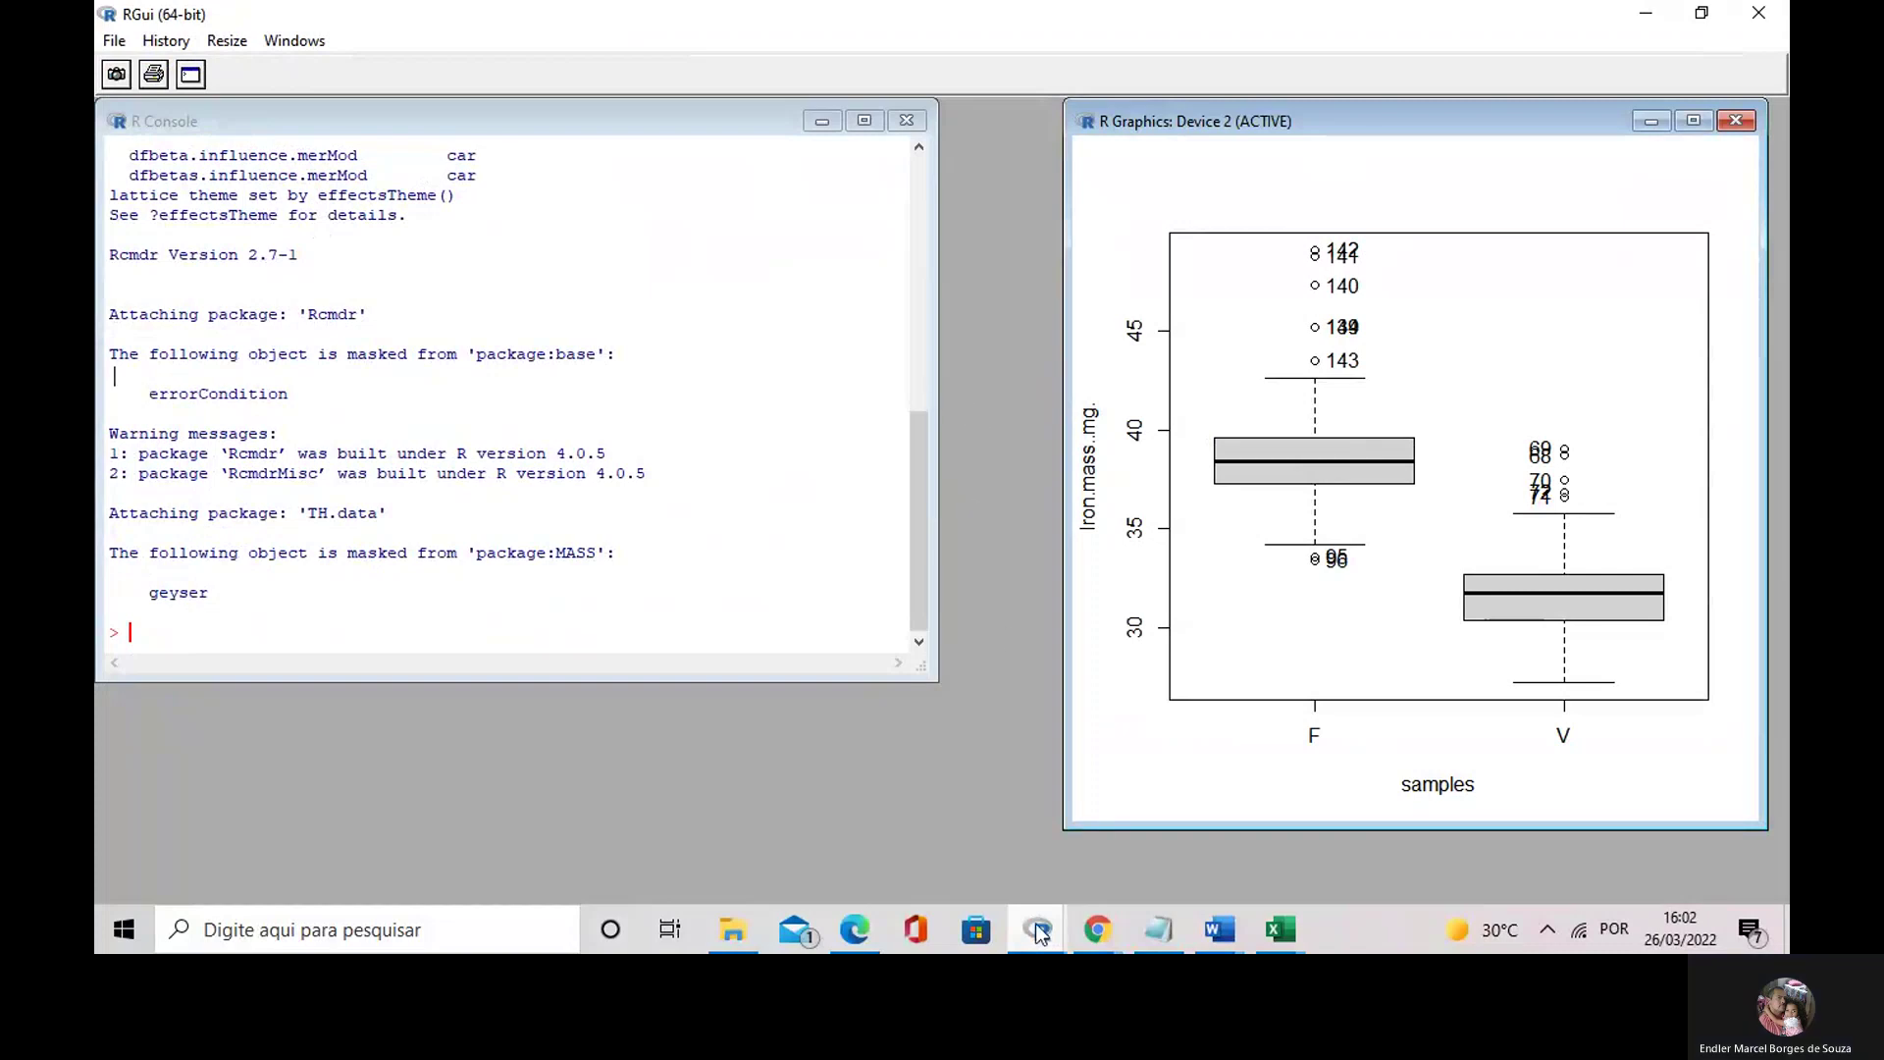
{"action": "mouse_move", "coordinate": [1038, 934]}
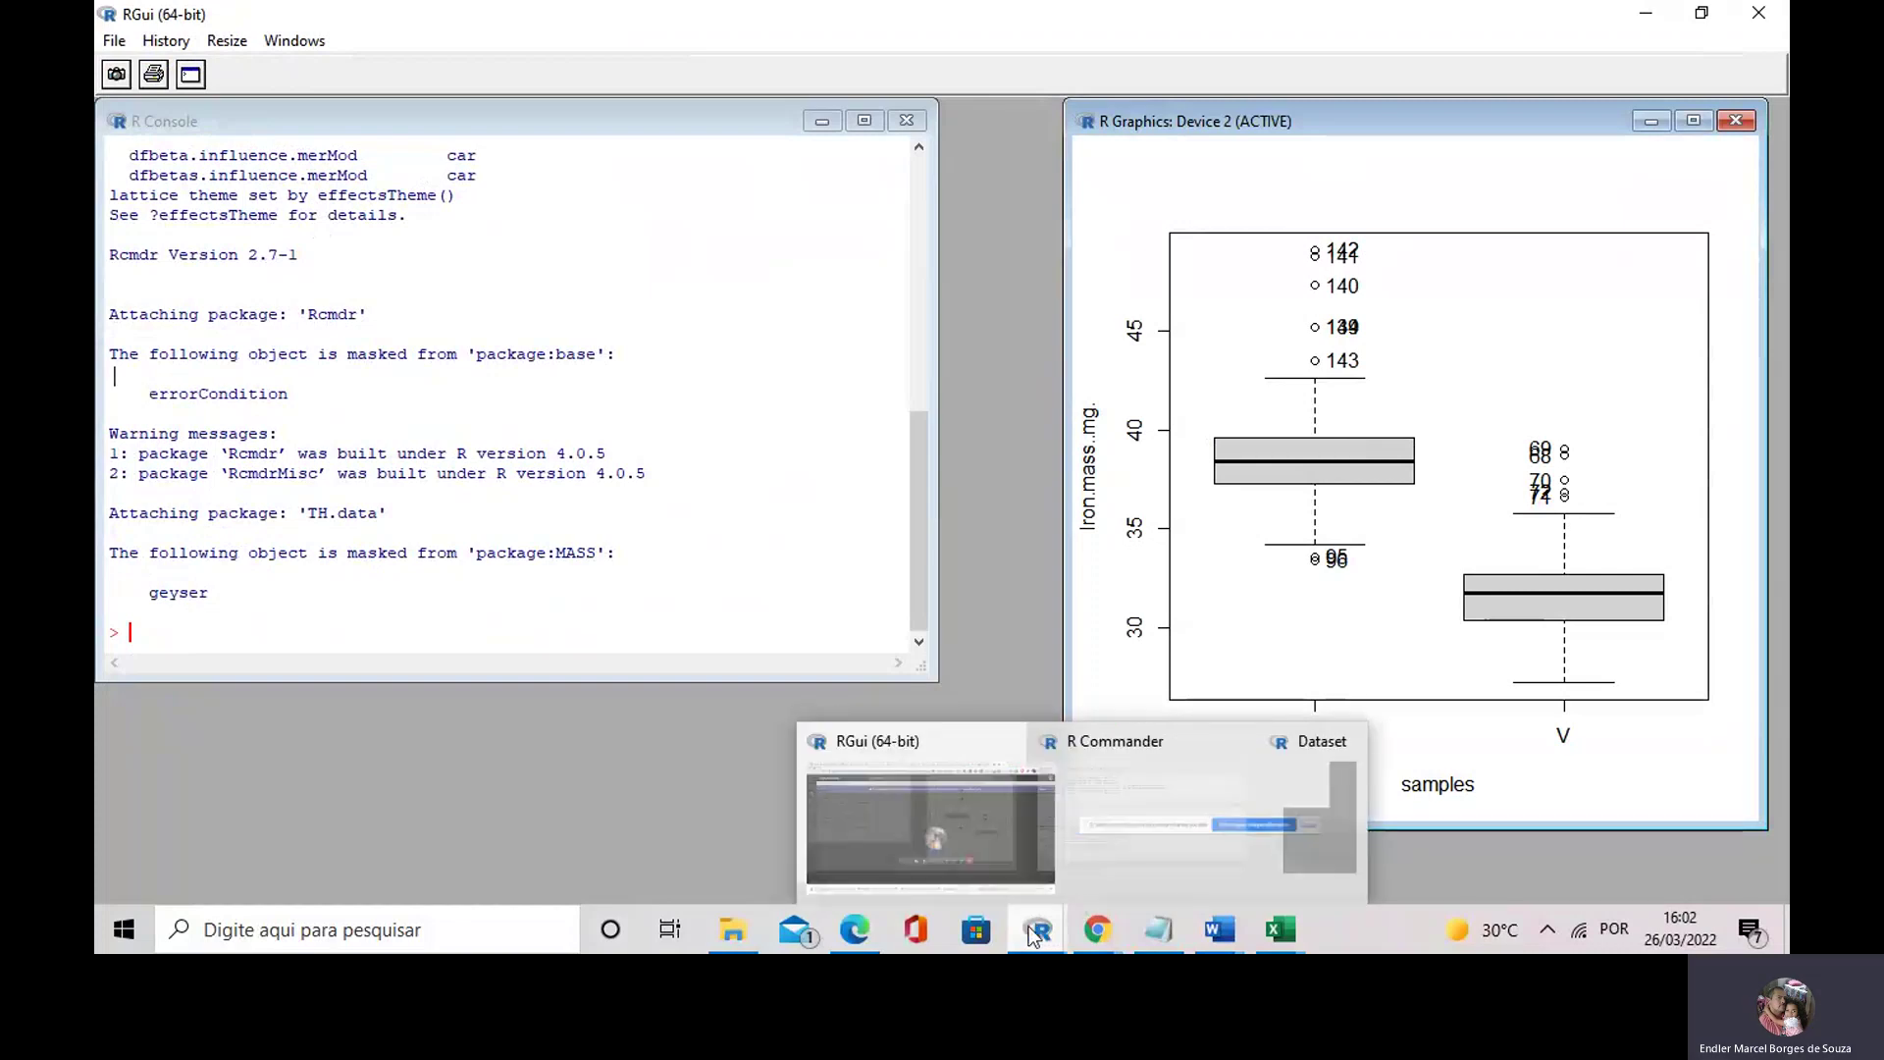
{"action": "left_click", "coordinate": [1118, 794]}
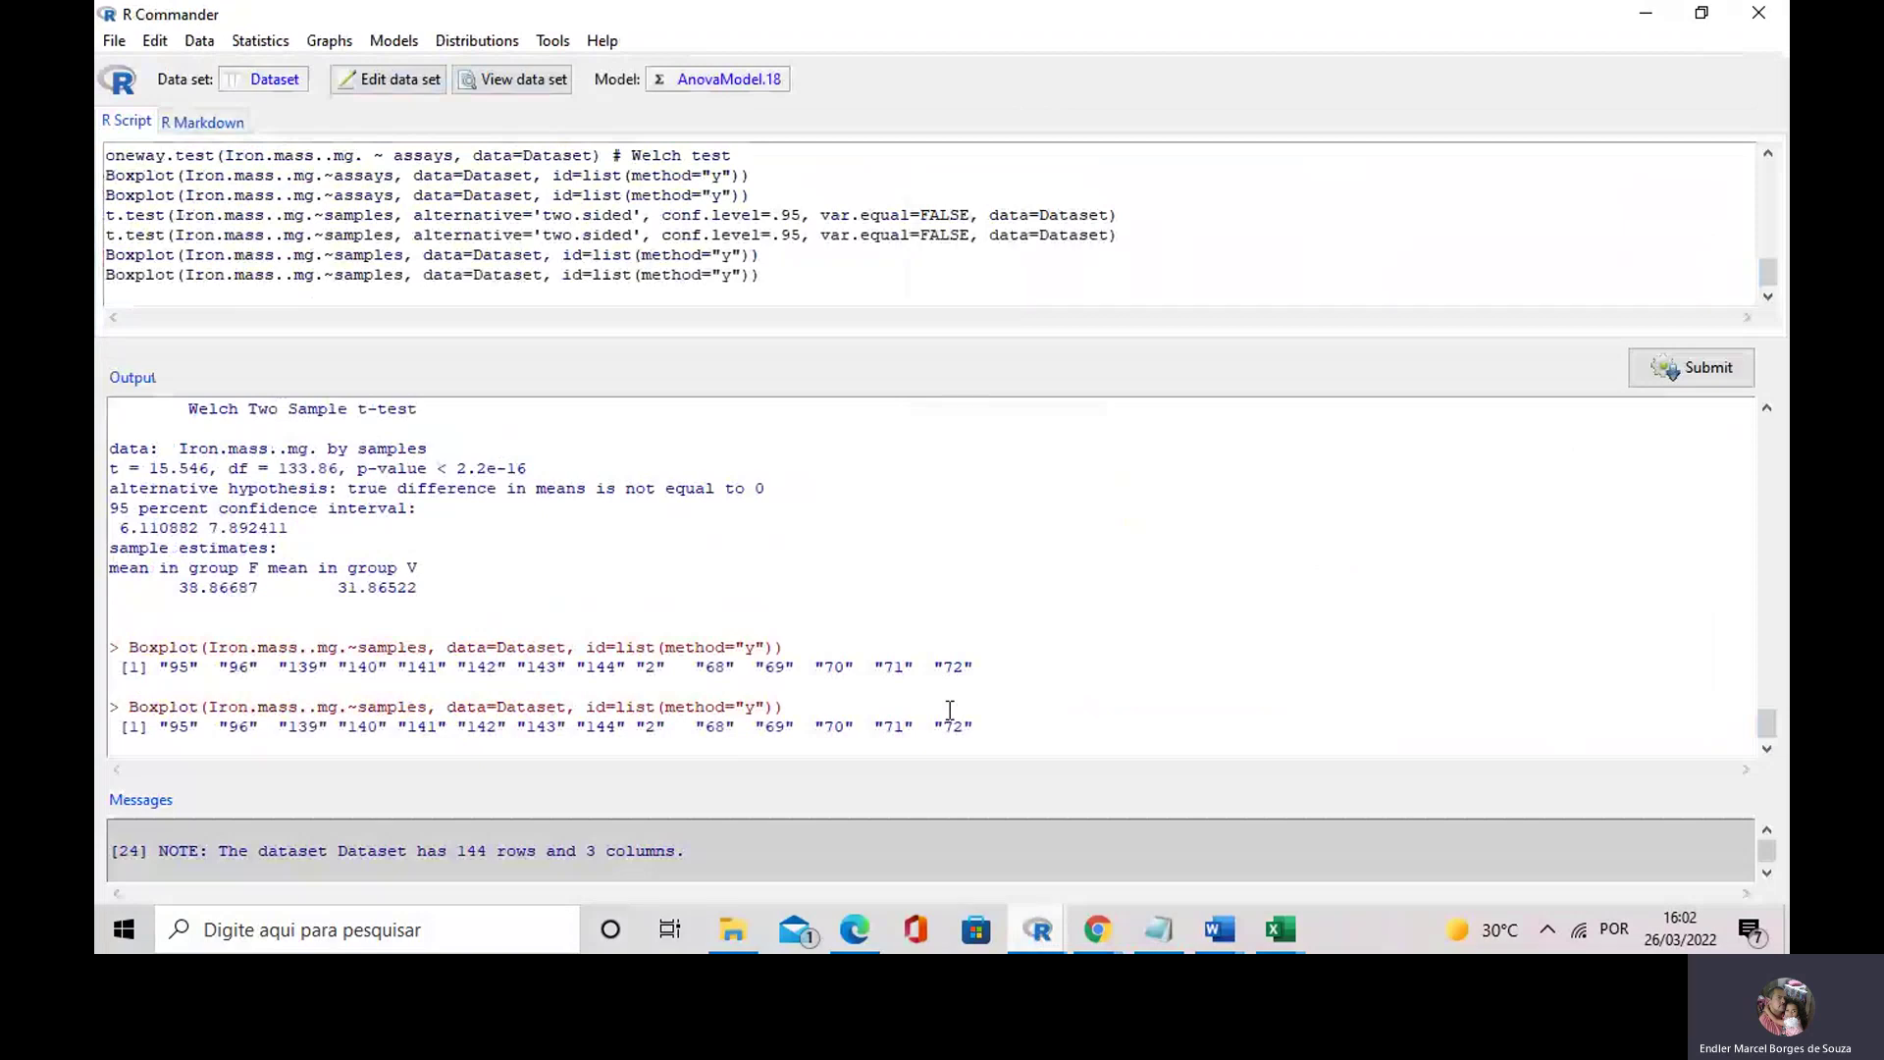
- Run a multi-way ANOVA of Iron.mass..mg. with factors assays and samples, and highlight the samples and assays:samples rows of its table
{"action": "left_click", "coordinate": [196, 191], "text": "ctrl"}
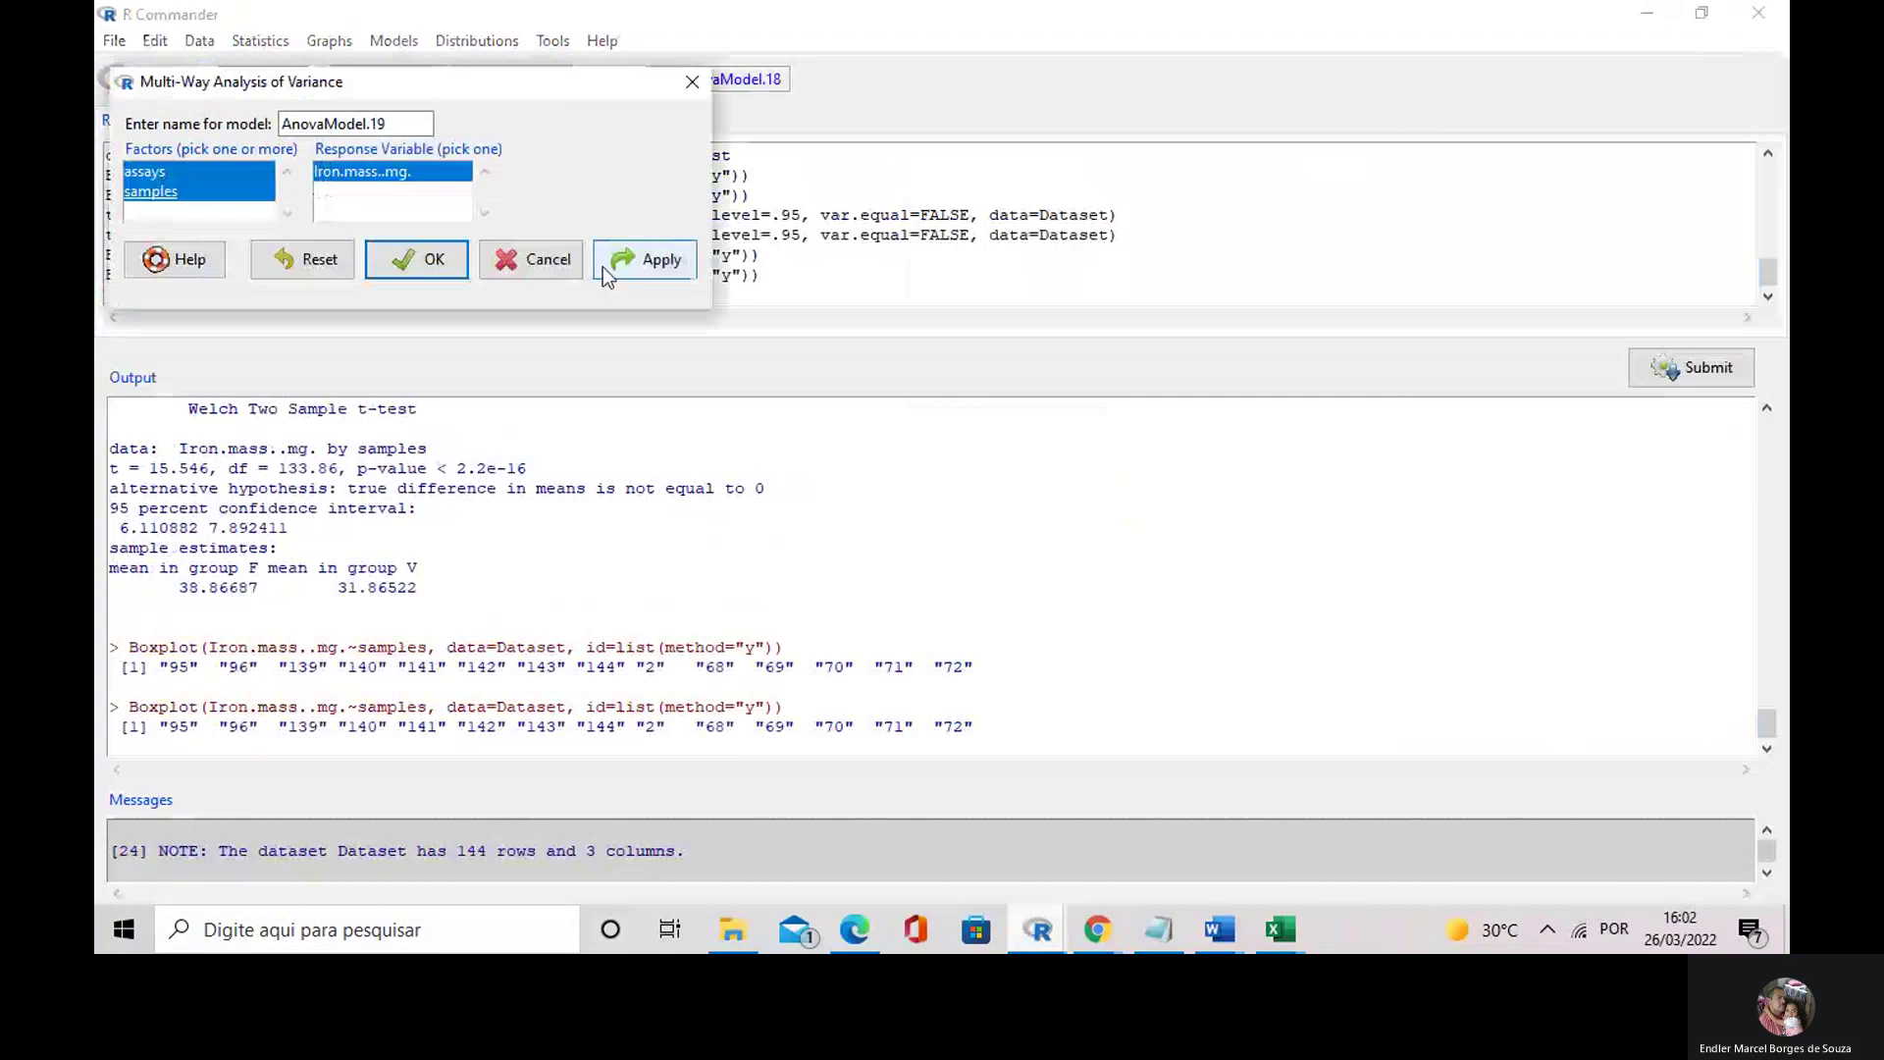
{"action": "left_click", "coordinate": [428, 269]}
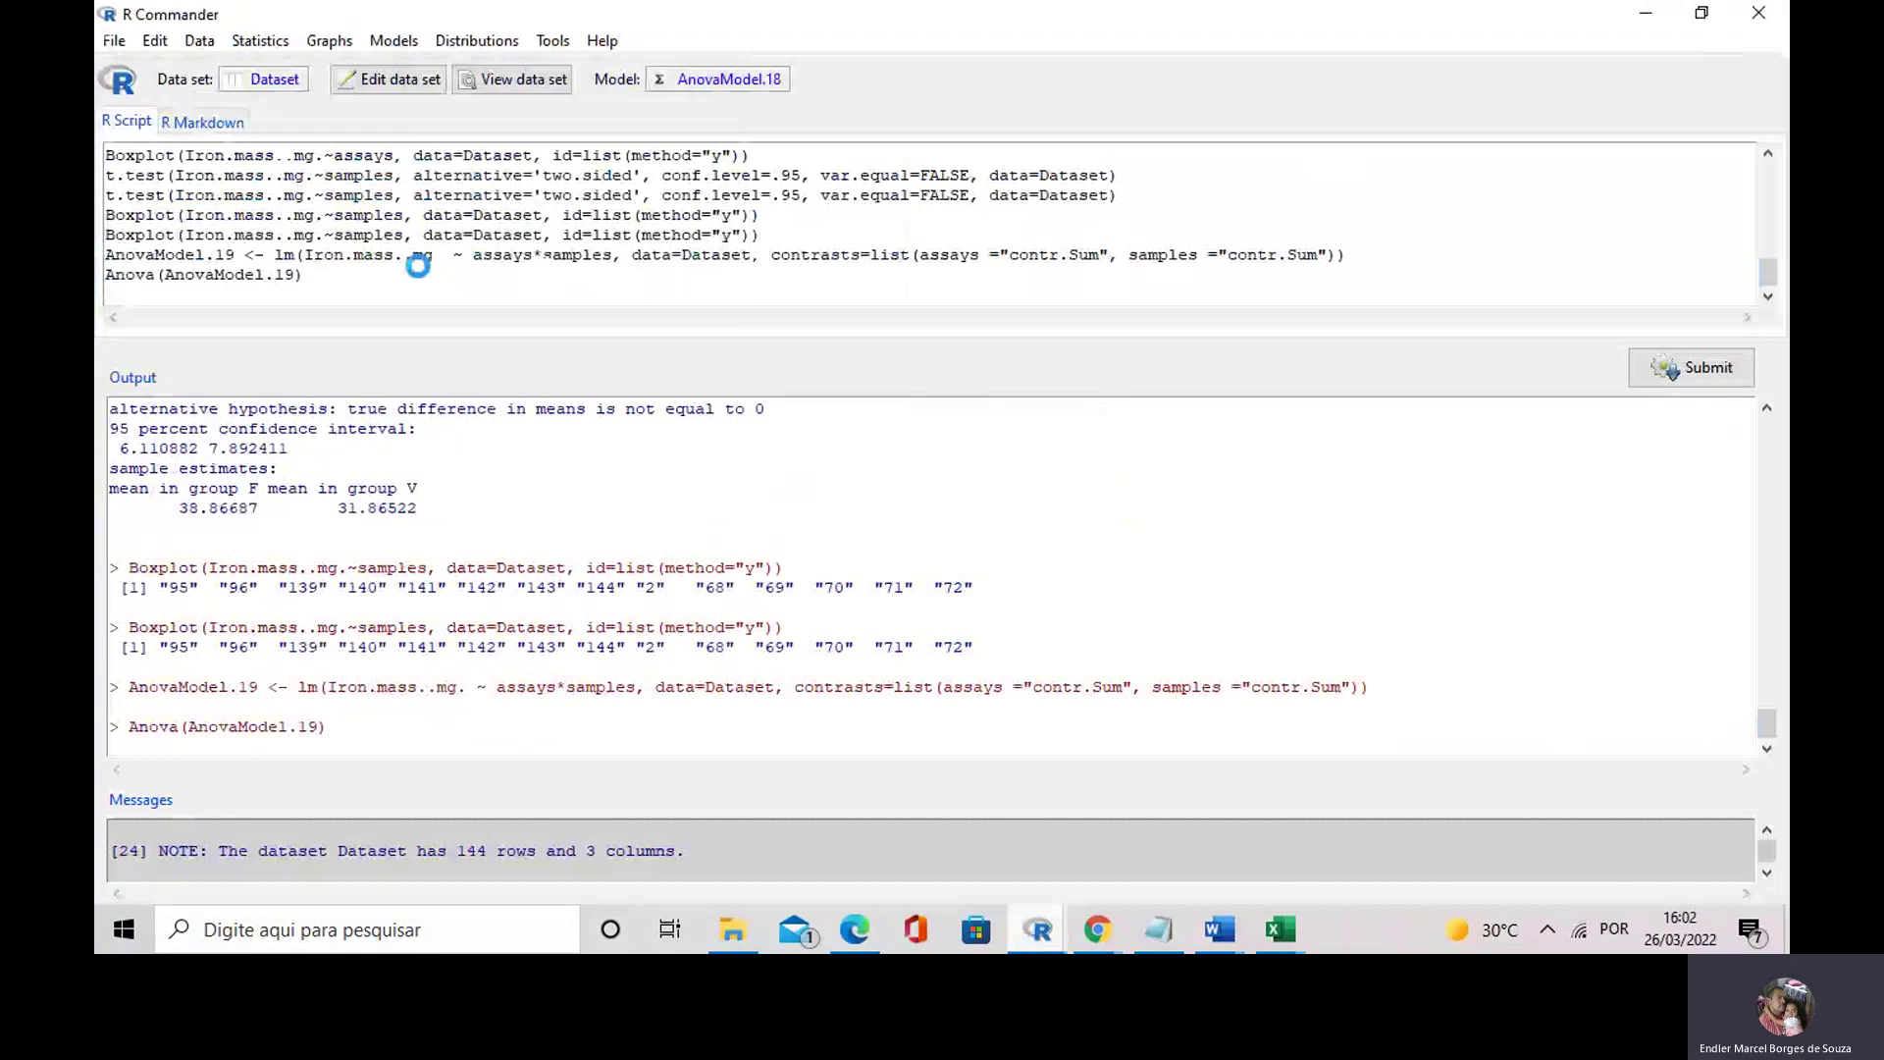
{"action": "left_click_drag", "start_coordinate": [334, 483], "coordinate": [117, 525]}
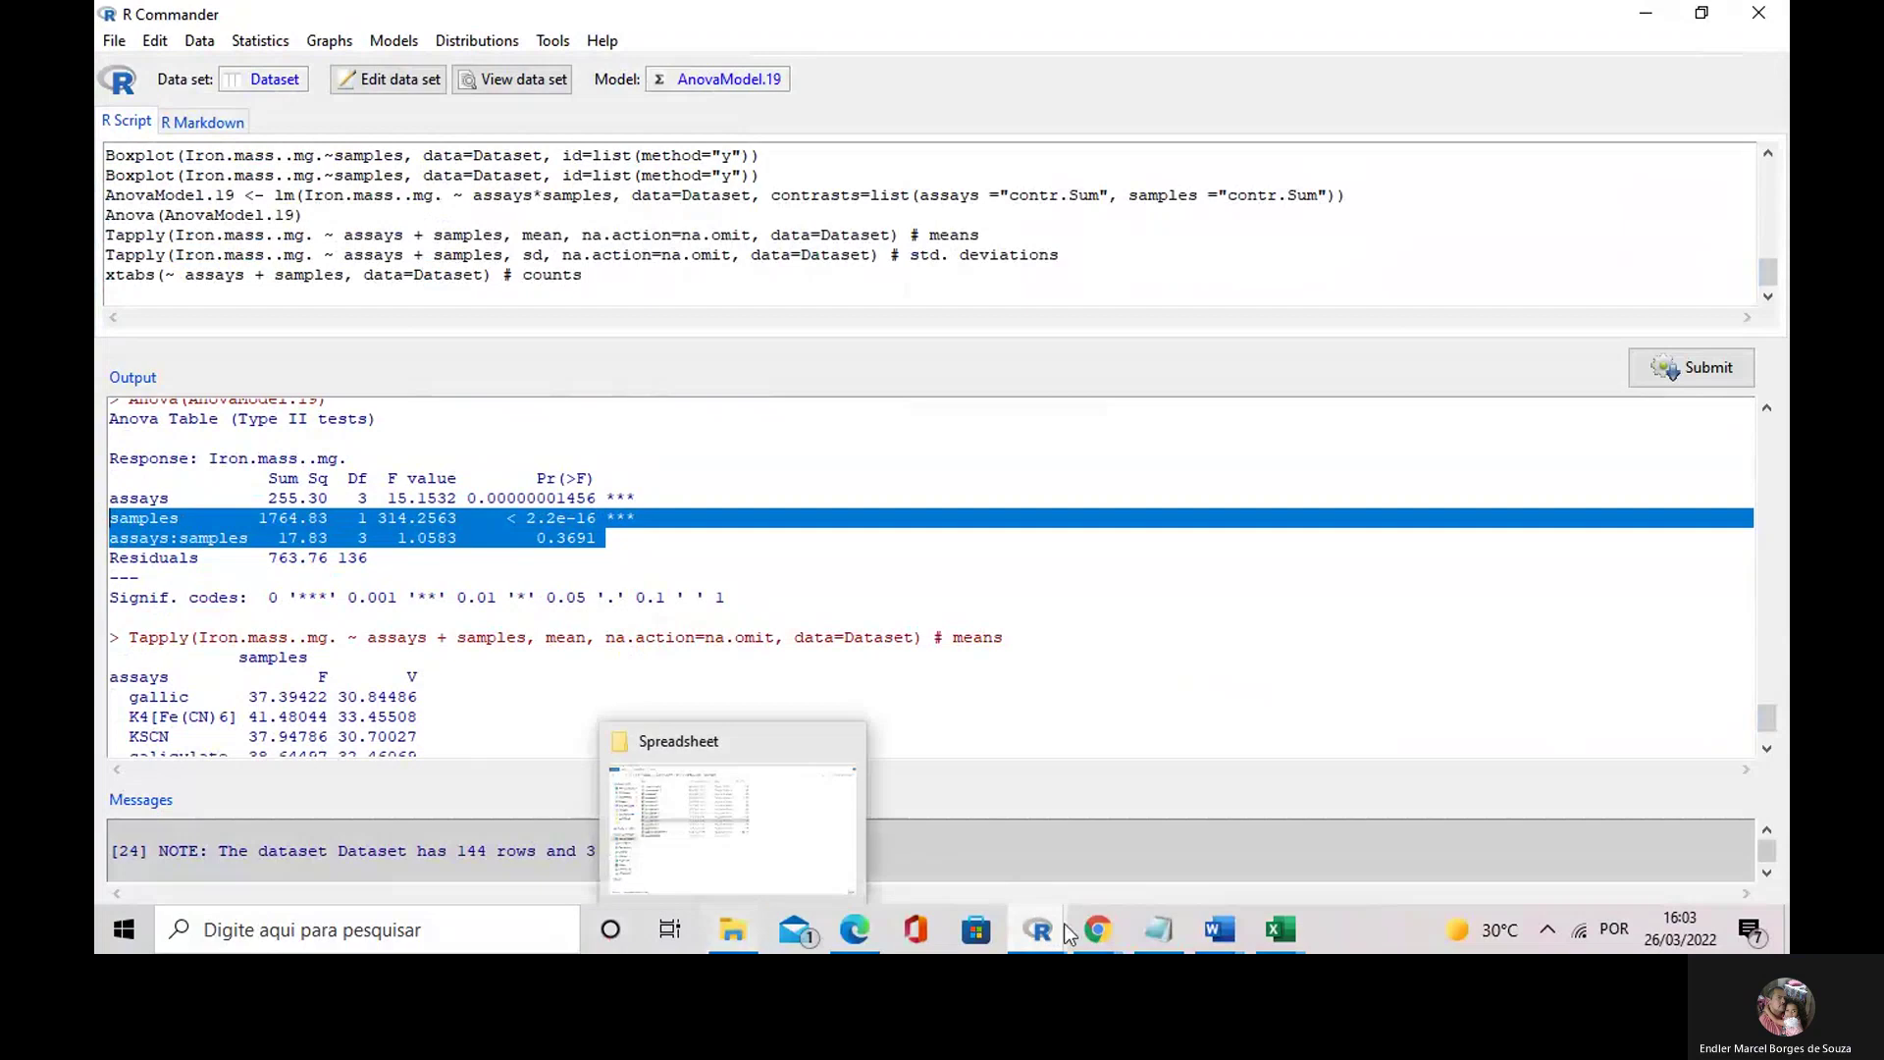
{"action": "mouse_move", "coordinate": [1094, 939]}
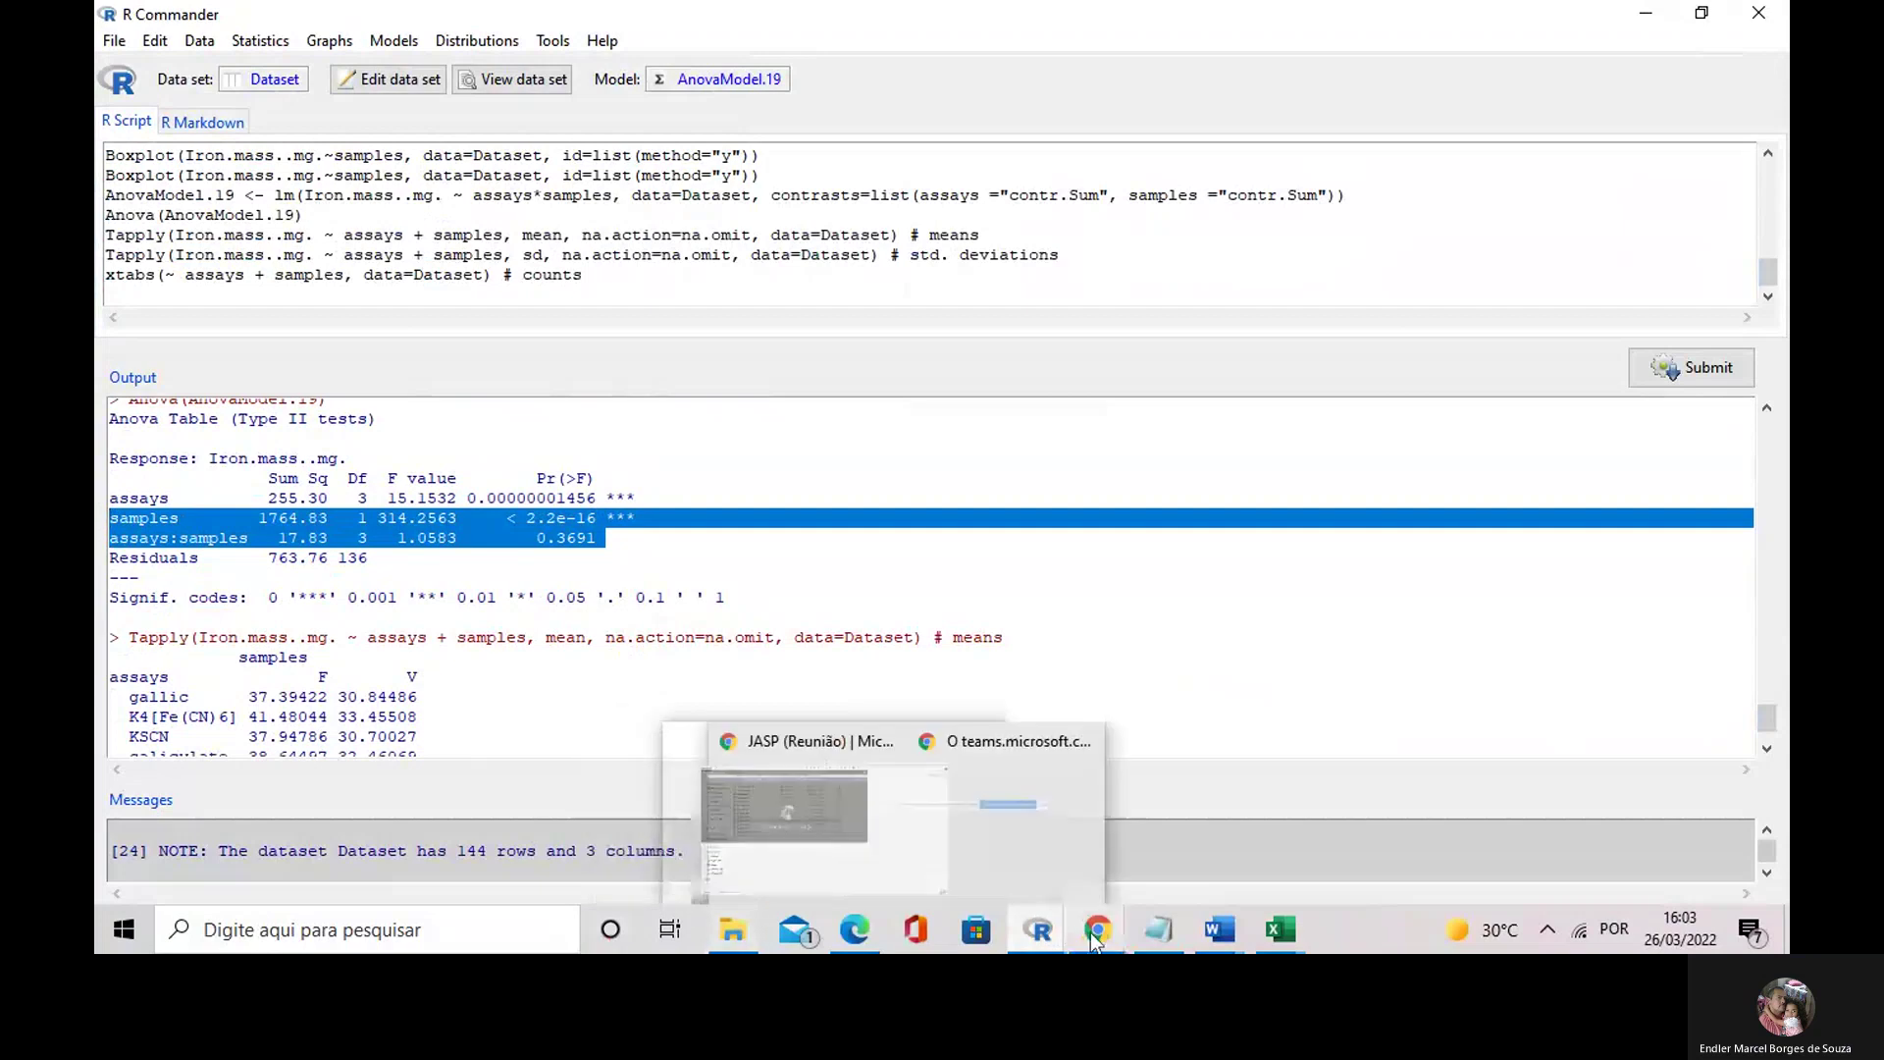